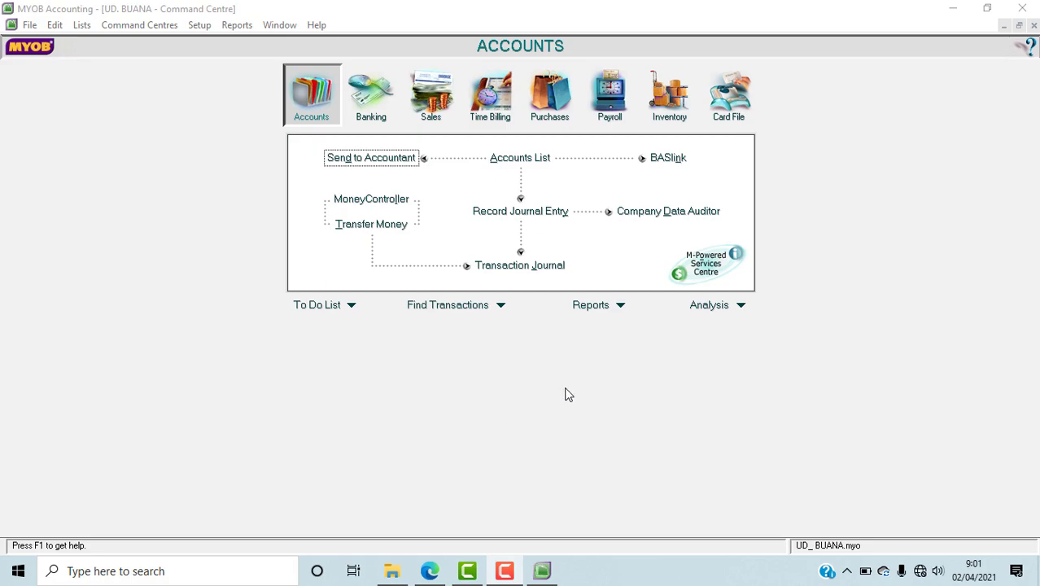
# Step: Look over the full accounts list and close it
pyautogui.click(520, 159)
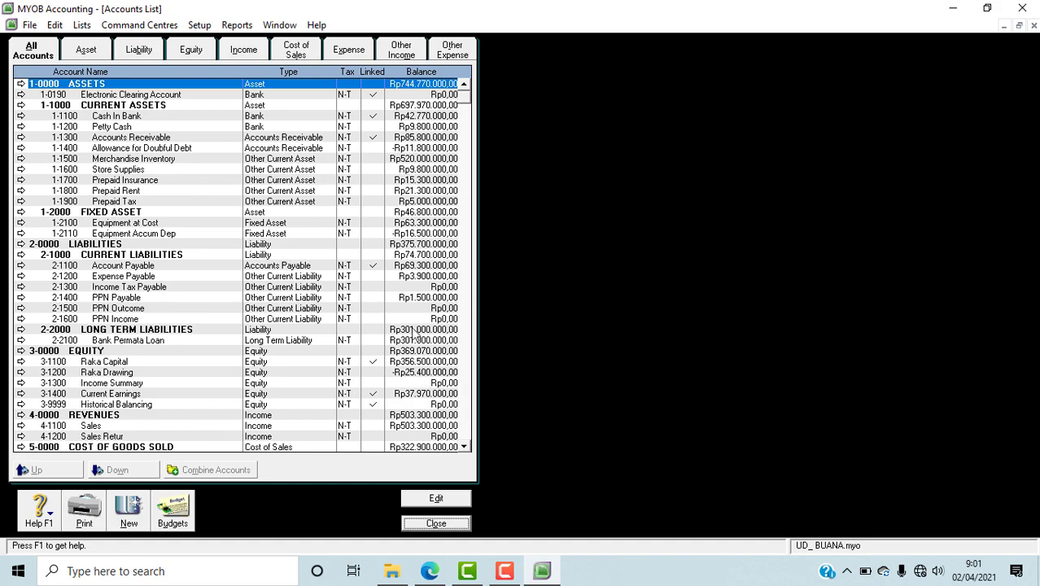
pyautogui.click(440, 525)
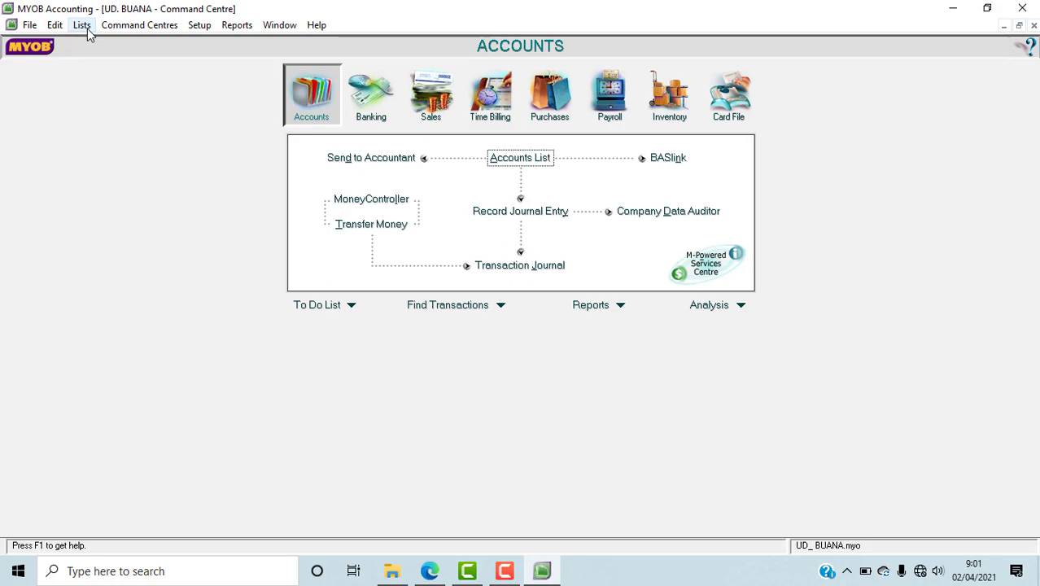
# Step: Change the GST tax code to PPN and set its description to Pajak Pertambahan Nilai
pyautogui.click(82, 25)
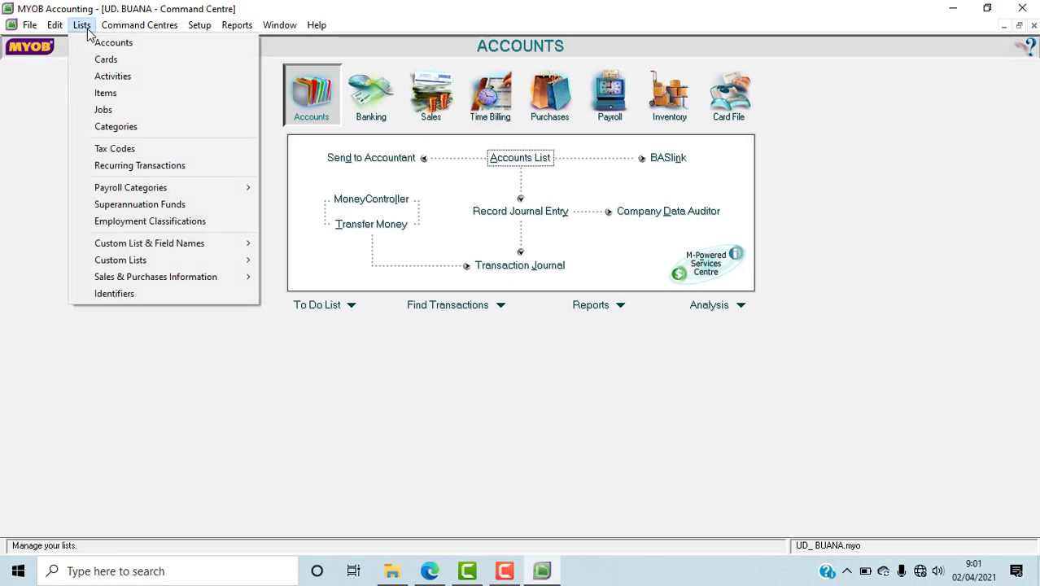
pyautogui.click(121, 155)
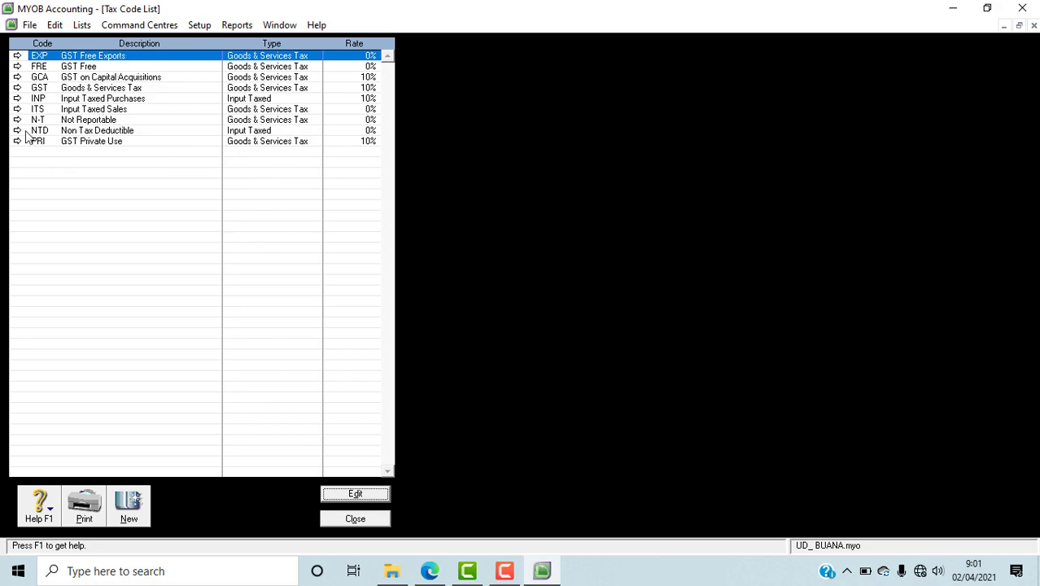
pyautogui.click(31, 89)
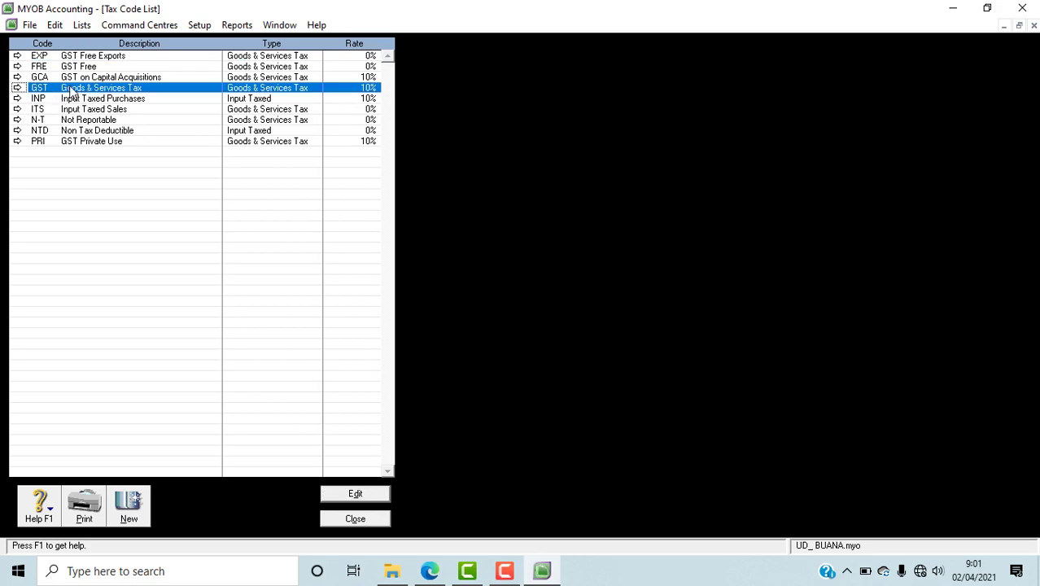
pyautogui.click(17, 88)
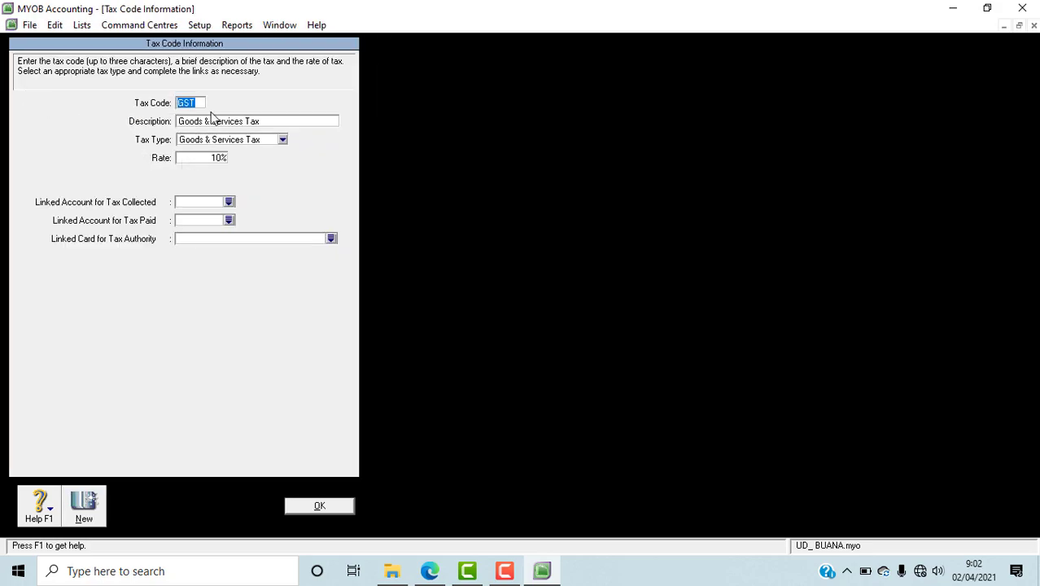
pyautogui.write('PP')
pyautogui.click(221, 127)
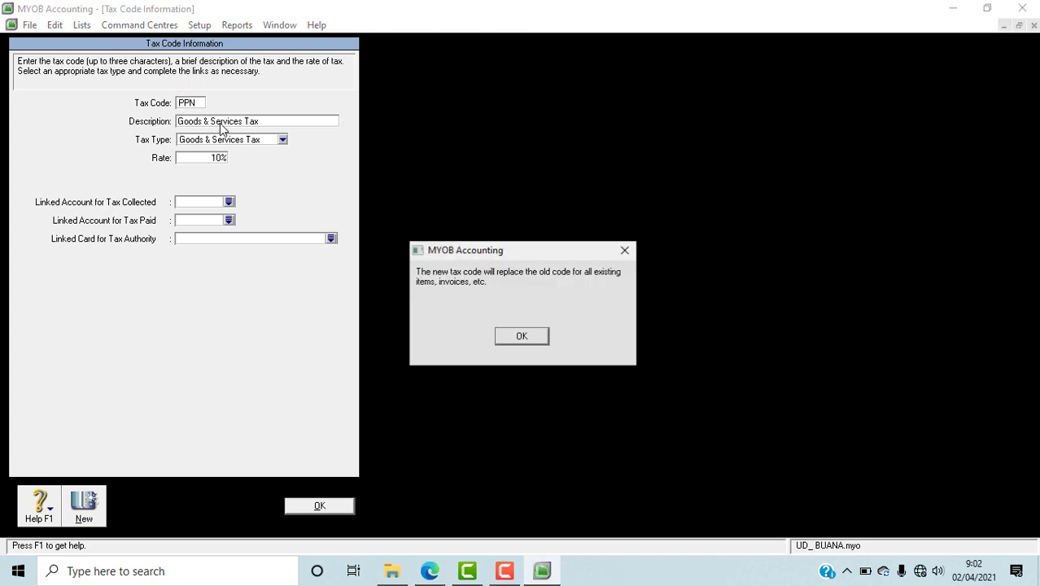
pyautogui.click(523, 336)
pyautogui.write('P')
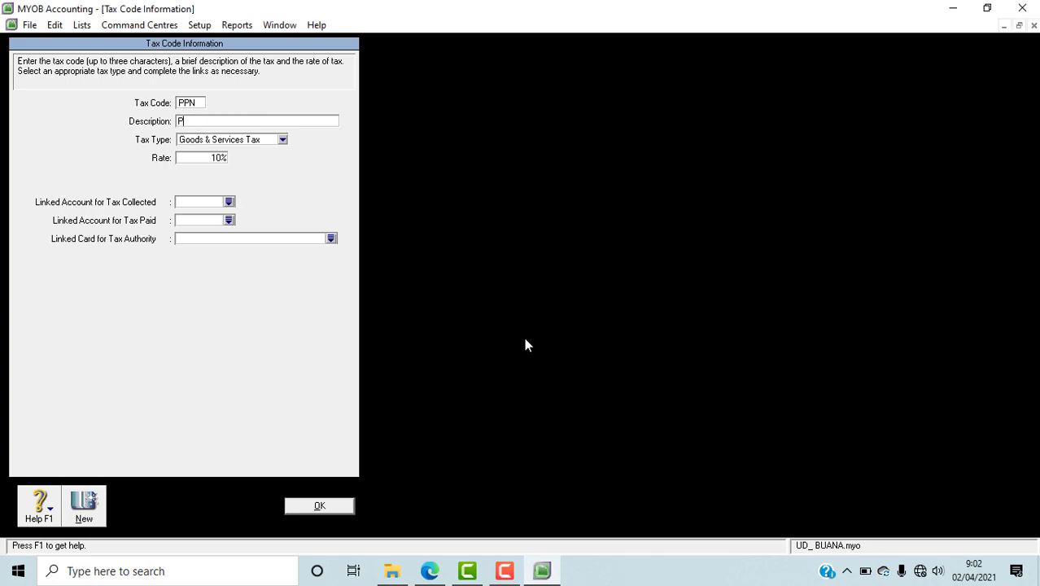
pyautogui.write('ajak Pertambahan Nilai')
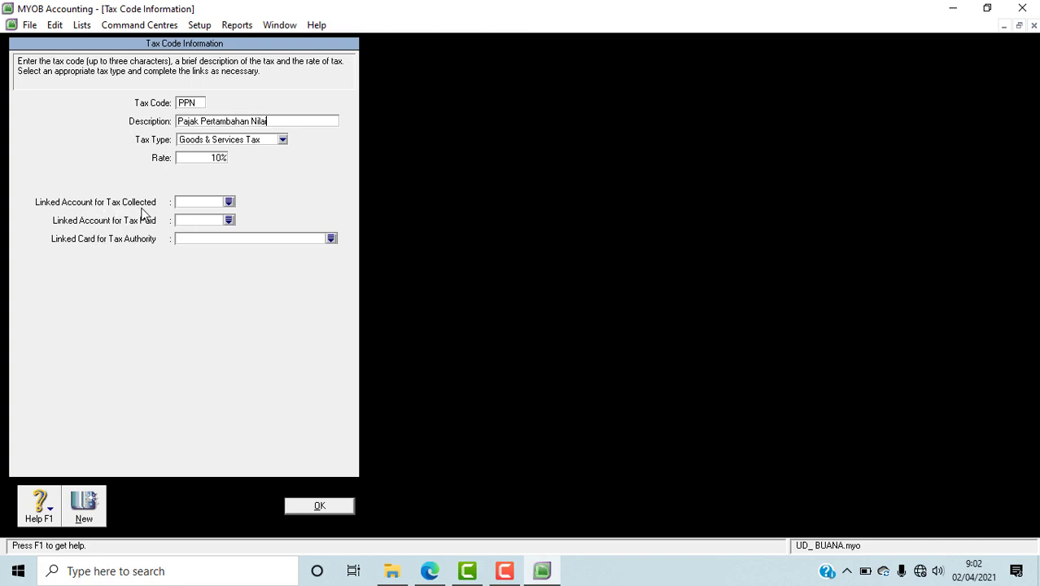
# Step: Link the PPN tax code to 2-1500 PPN Outcome for tax collected and 2-1600 PPN Income for tax paid, and save it
pyautogui.click(229, 203)
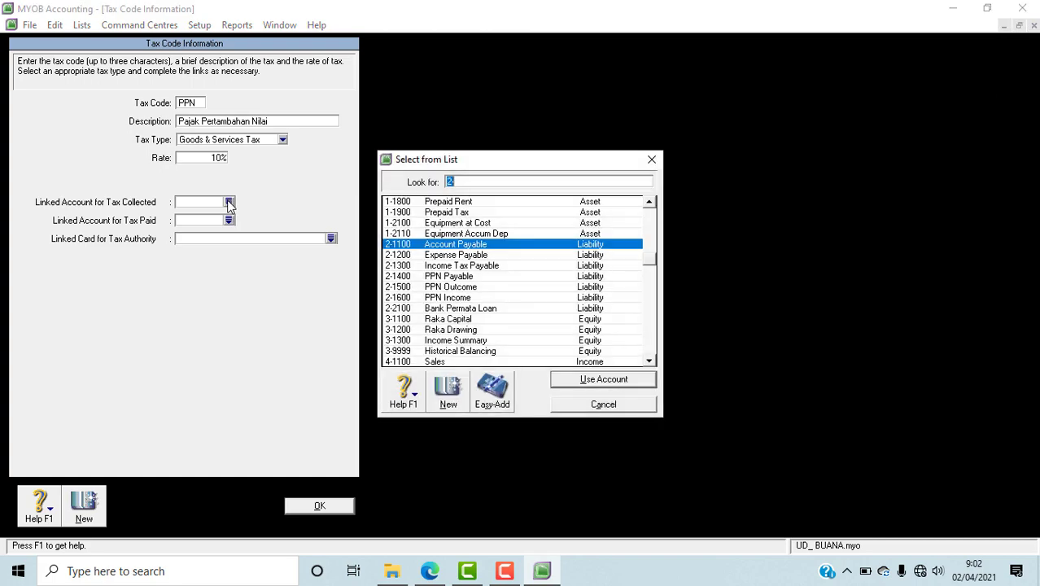
pyautogui.click(470, 289)
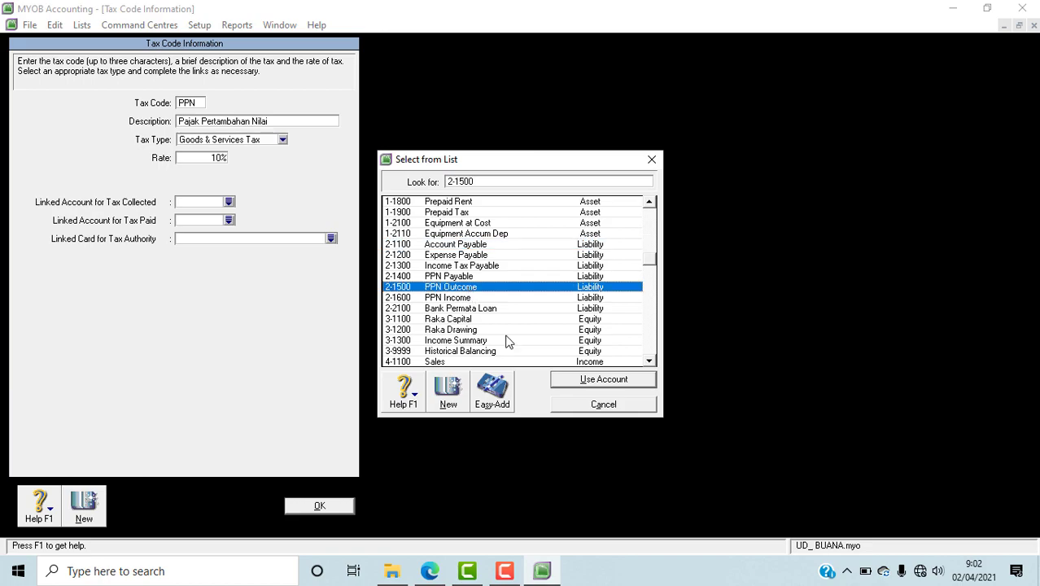
pyautogui.click(576, 384)
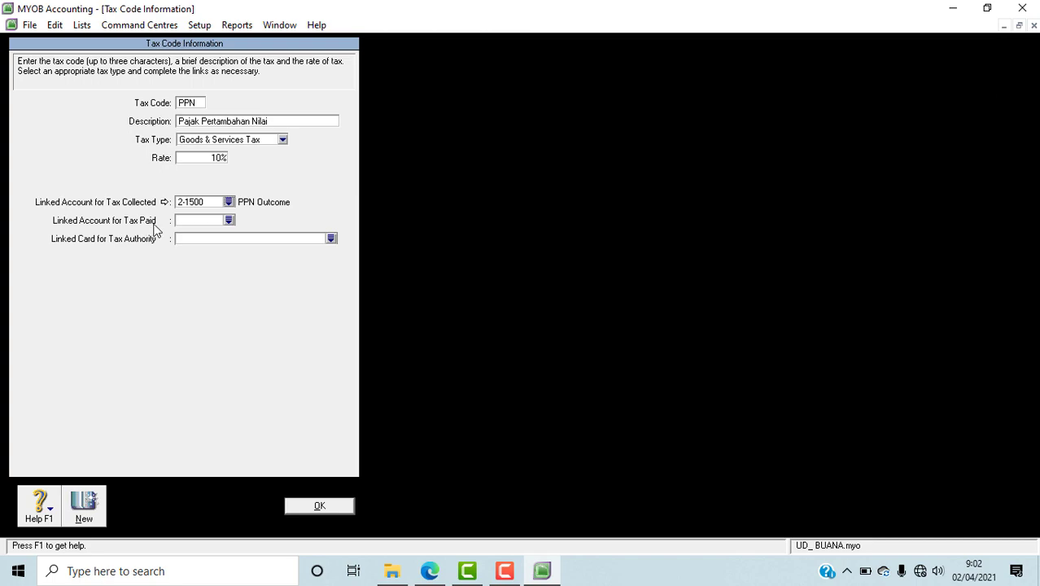
pyautogui.click(229, 220)
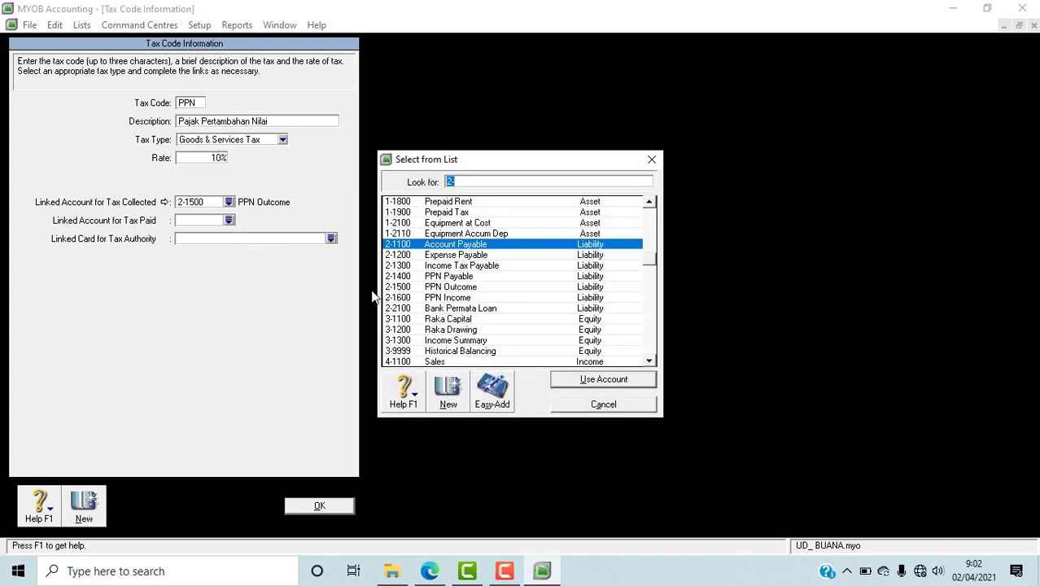
pyautogui.click(468, 299)
pyautogui.click(580, 379)
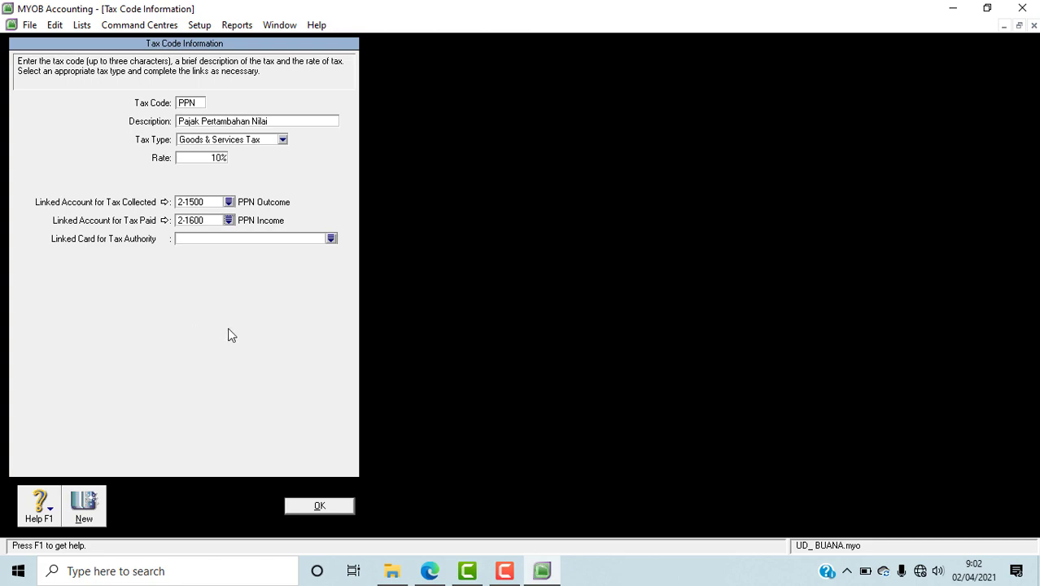
pyautogui.click(343, 506)
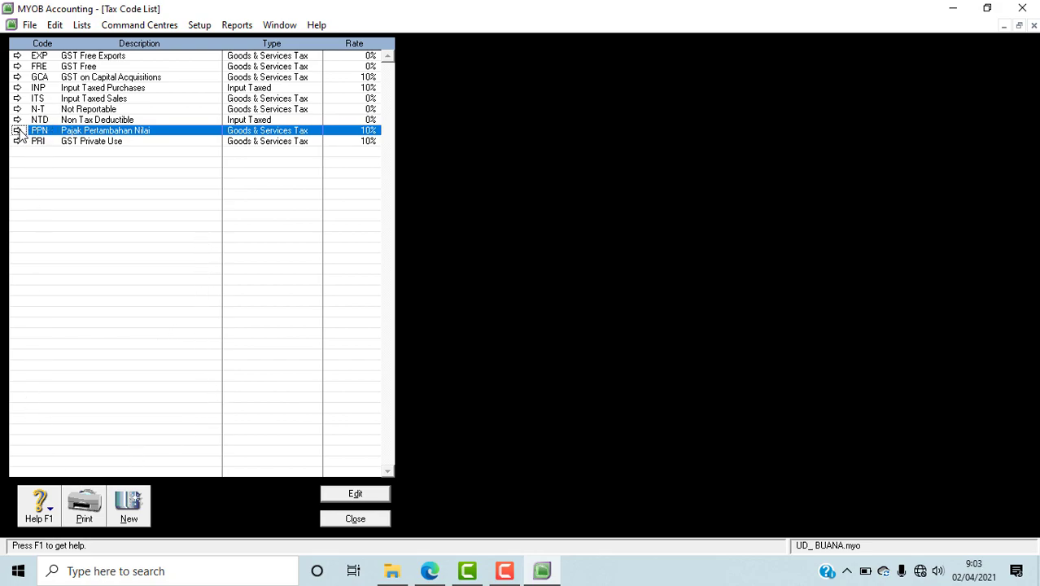
# Step: Set the description of the N-T tax code to Tidak Kena Pajak
pyautogui.click(69, 110)
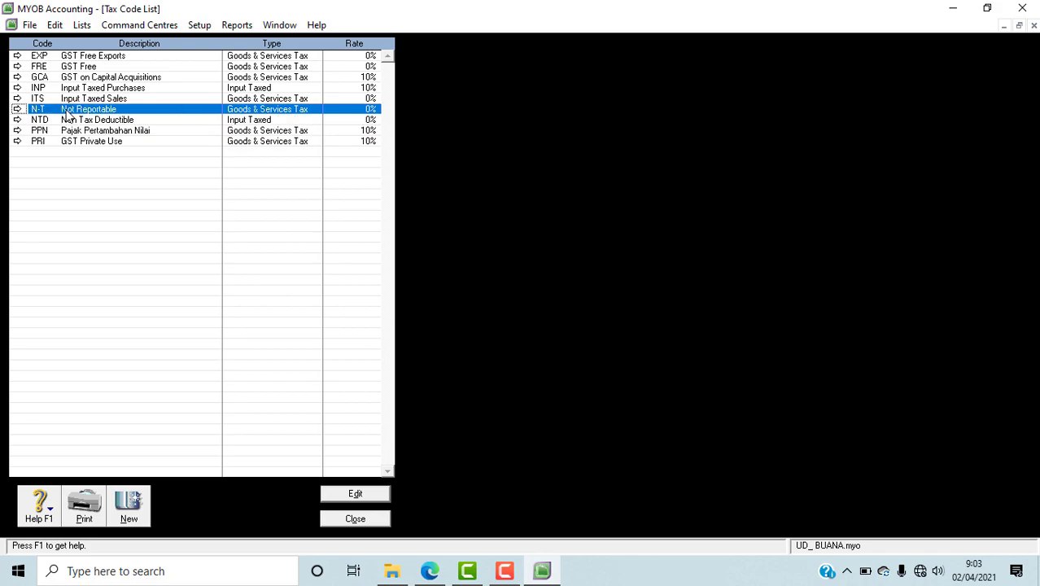
pyautogui.click(17, 111)
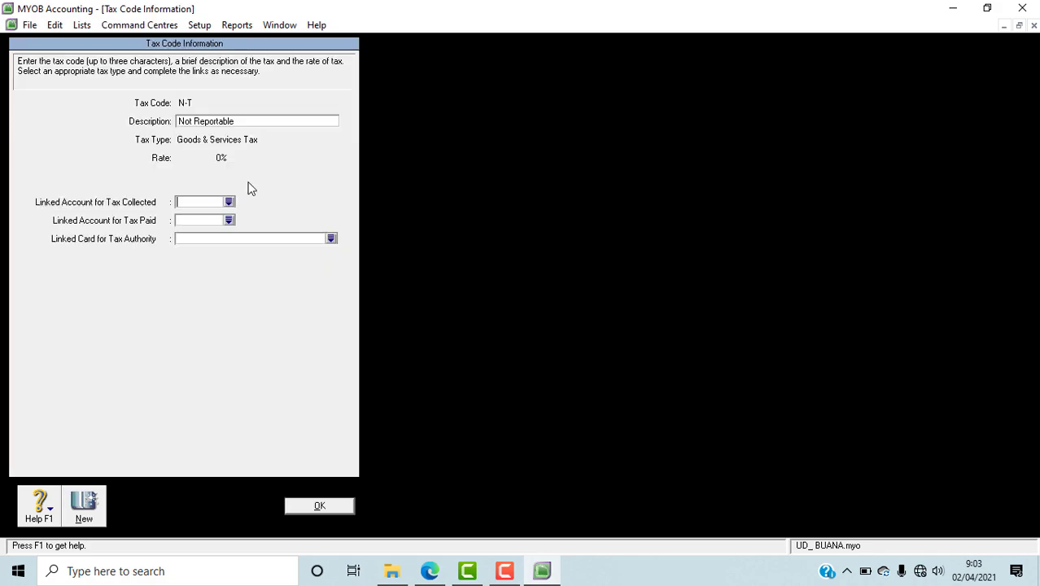
pyautogui.click(240, 122)
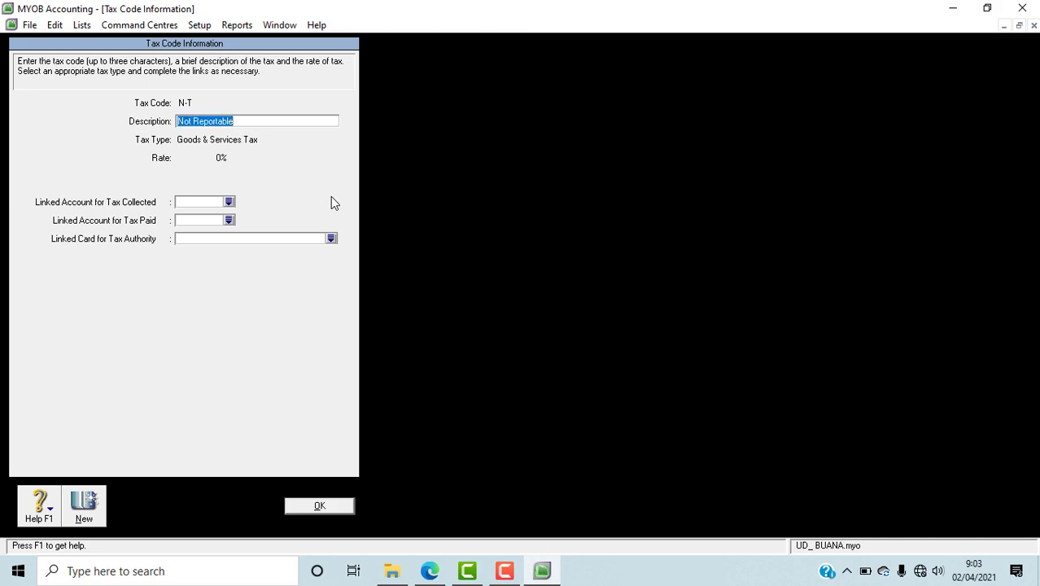
pyautogui.write('t')
pyautogui.write('Tida')
pyautogui.write('k Kena')
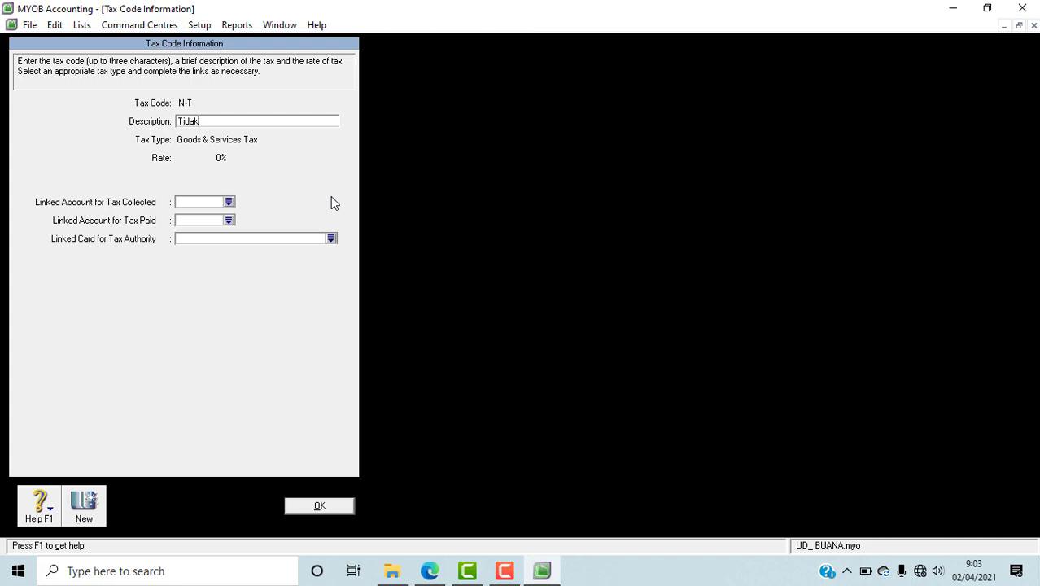
pyautogui.write(' Pajak')
# Step: Link the N-T tax code to 2-1500 PPN Outcome for tax collected and 2-1600 PPN Income for tax paid, and save it
pyautogui.click(228, 202)
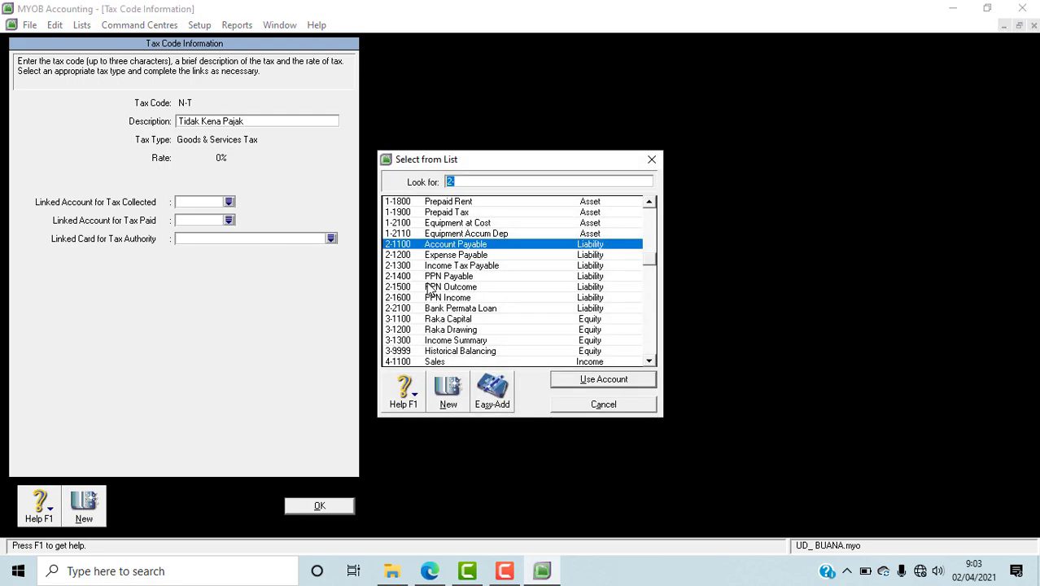
pyautogui.click(432, 287)
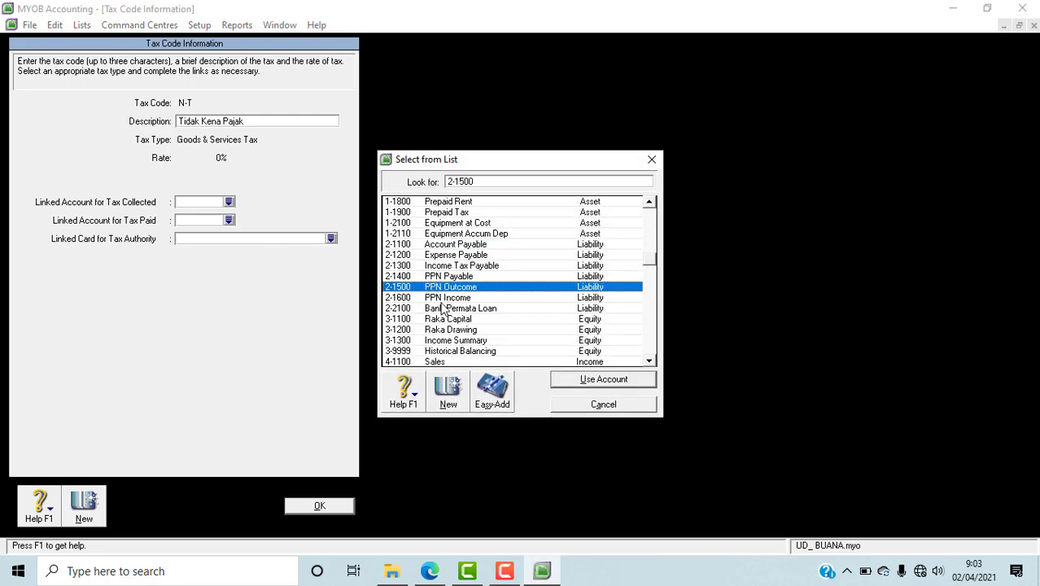
pyautogui.click(592, 382)
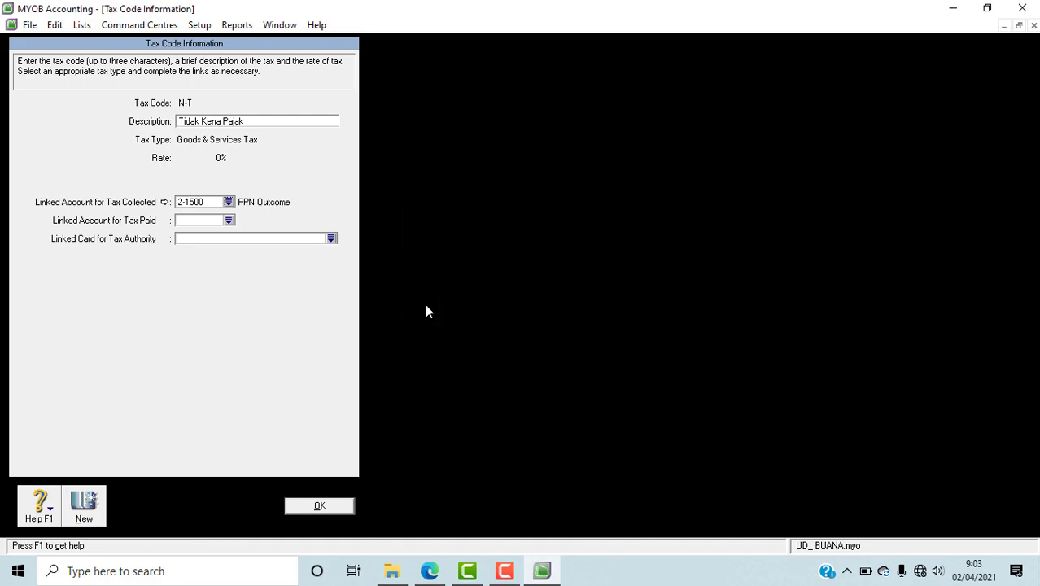
pyautogui.click(230, 221)
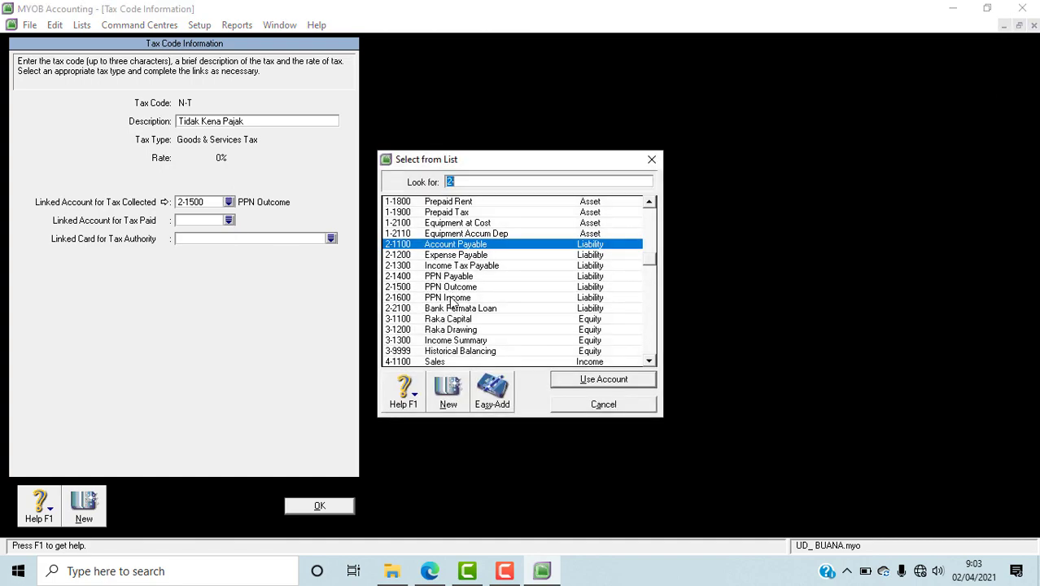
pyautogui.click(448, 299)
pyautogui.click(614, 381)
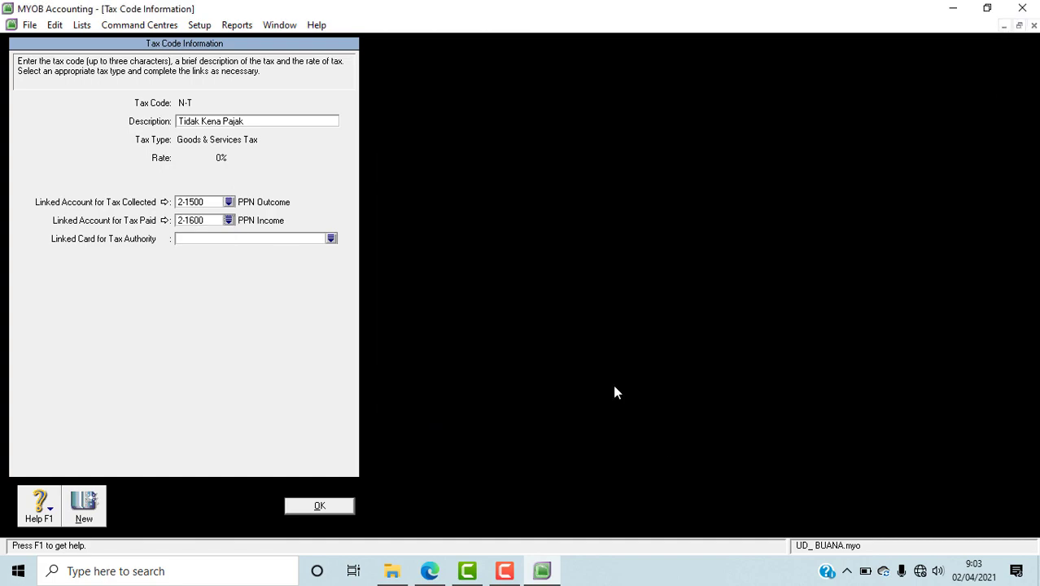
pyautogui.click(331, 505)
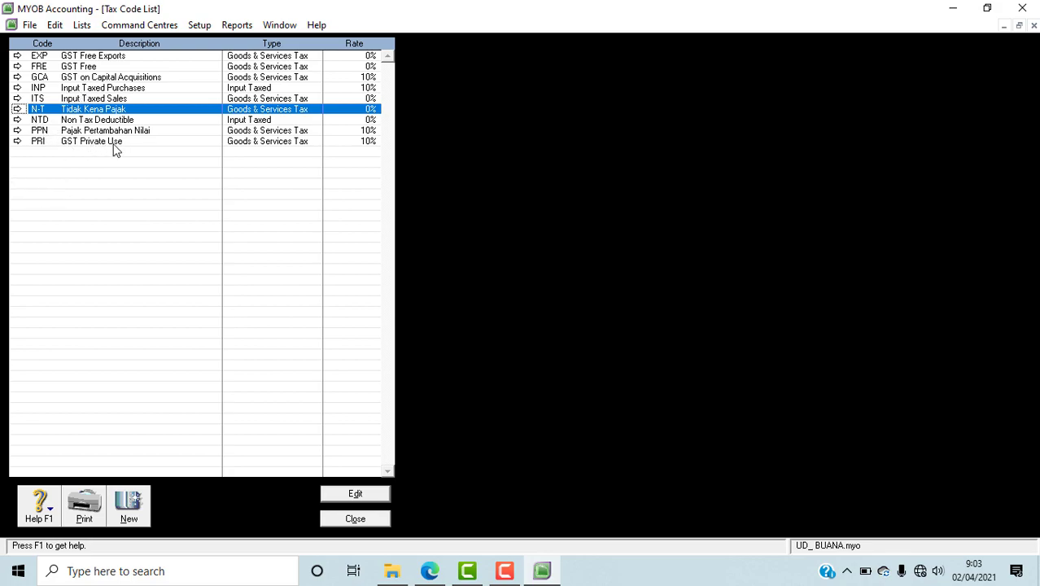
# Step: Check the PPN and N-T entries in the tax code list and close the list
pyautogui.click(71, 132)
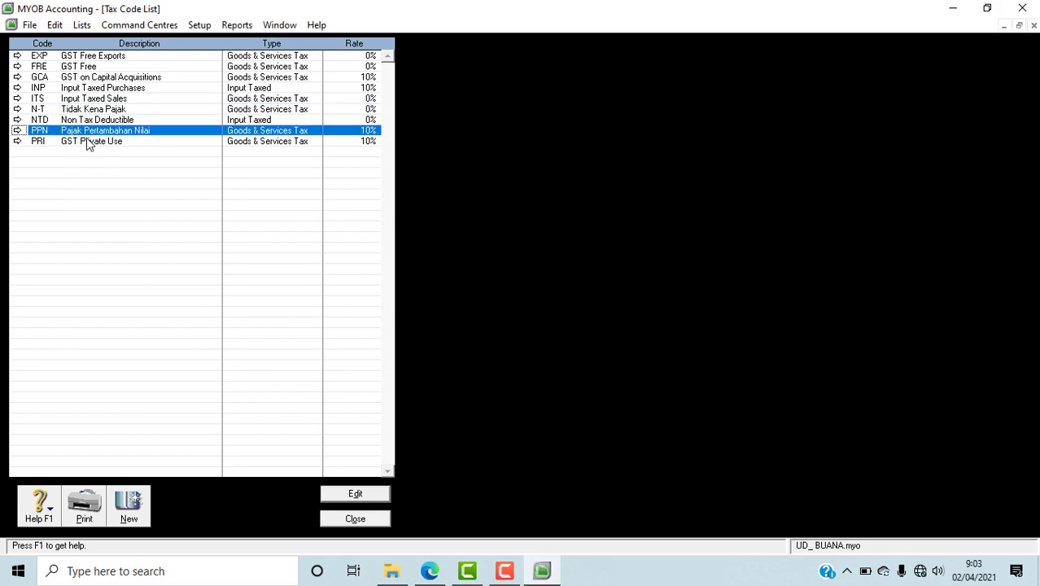
pyautogui.click(89, 112)
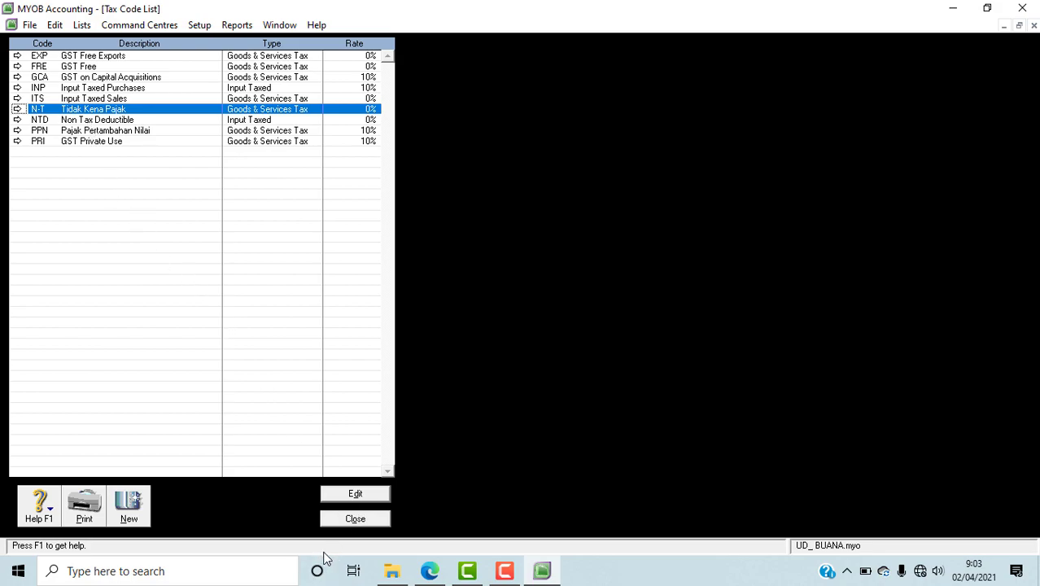
pyautogui.click(360, 525)
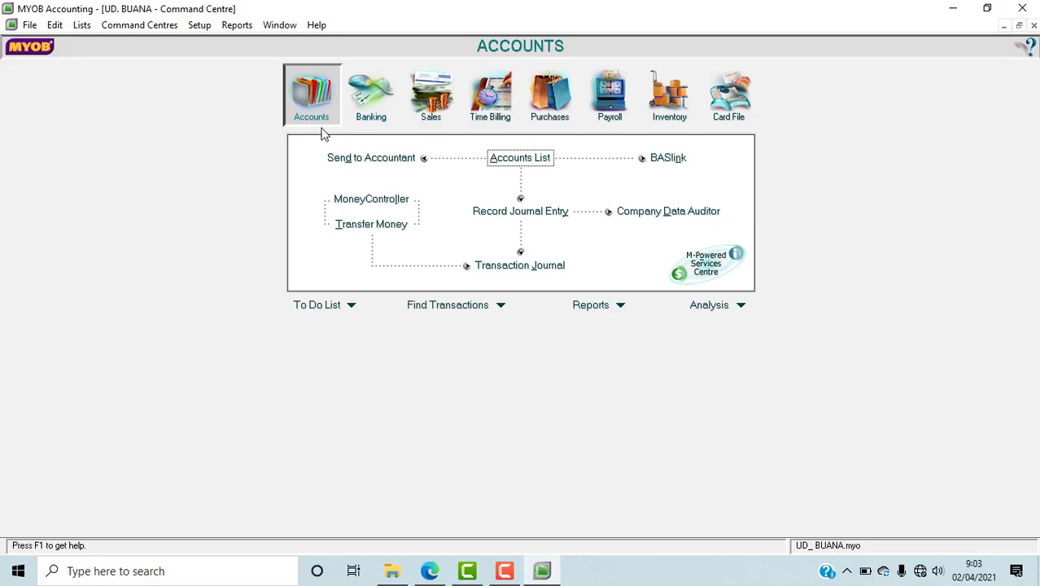
# Step: Start a new customer card from the cards list in the Card File
pyautogui.click(731, 99)
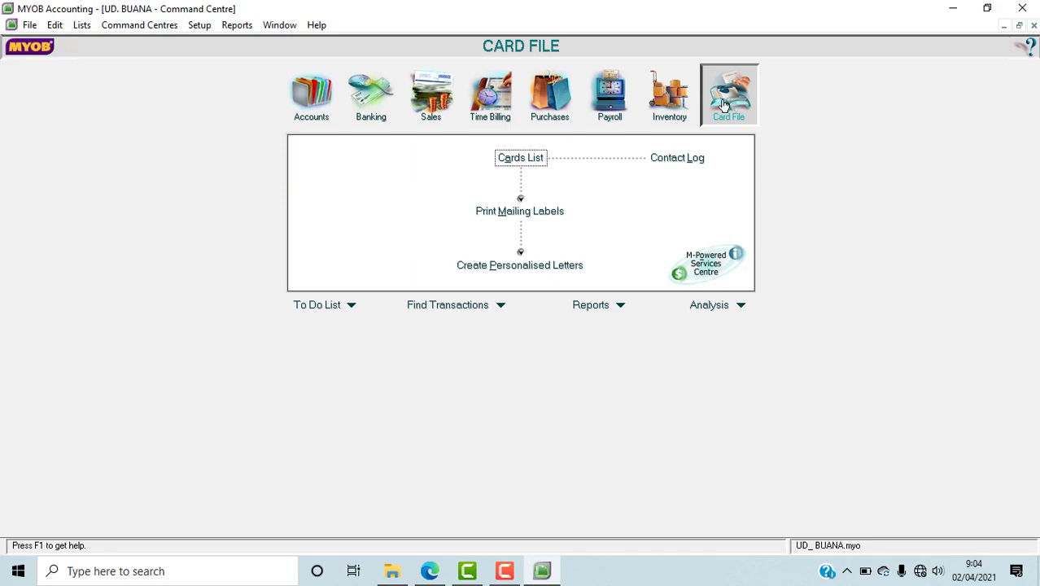
pyautogui.click(520, 160)
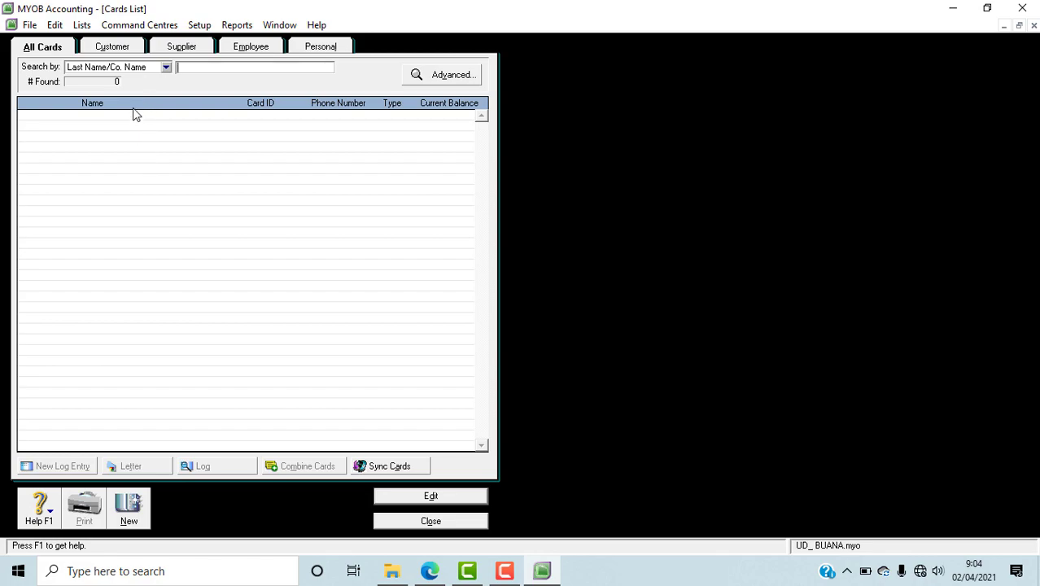
pyautogui.click(126, 50)
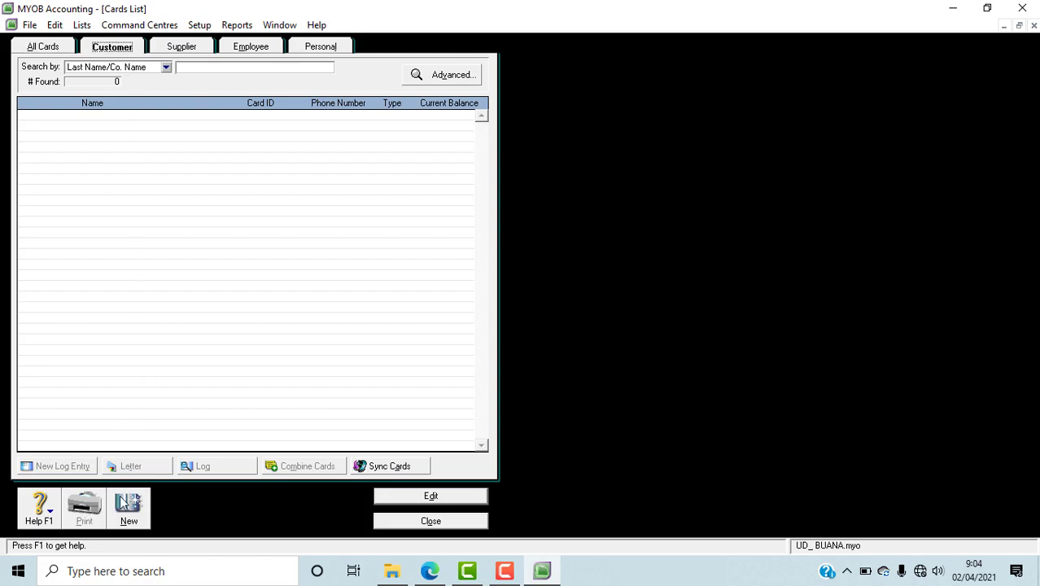
pyautogui.click(127, 522)
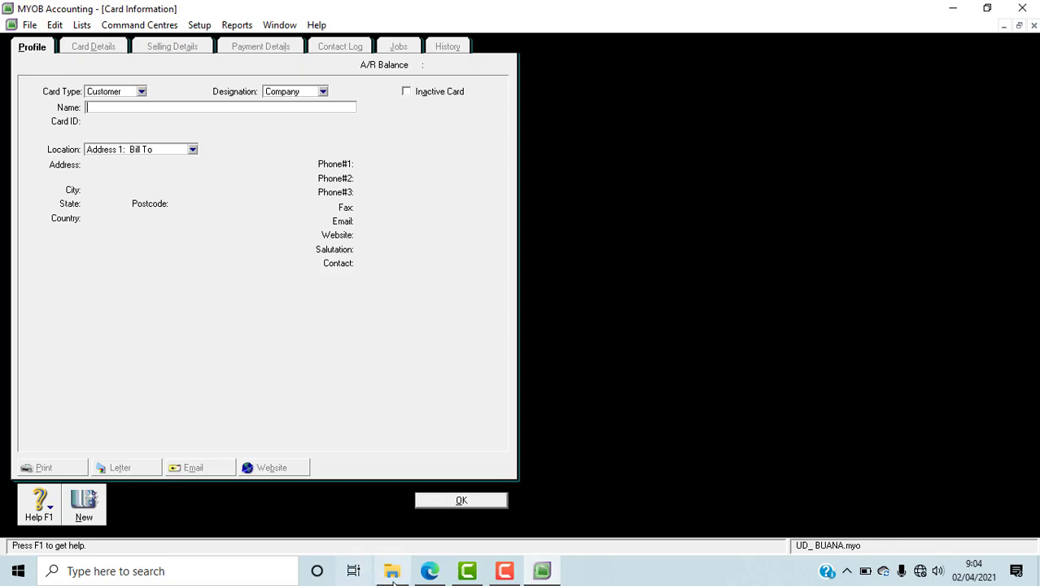
# Step: Switch to the PDF in Edge, copy the first company name in the Daftar Customer table, and paste it as the new MYOB card's name
pyautogui.click(429, 570)
pyautogui.scroll(-10, 735, 376)
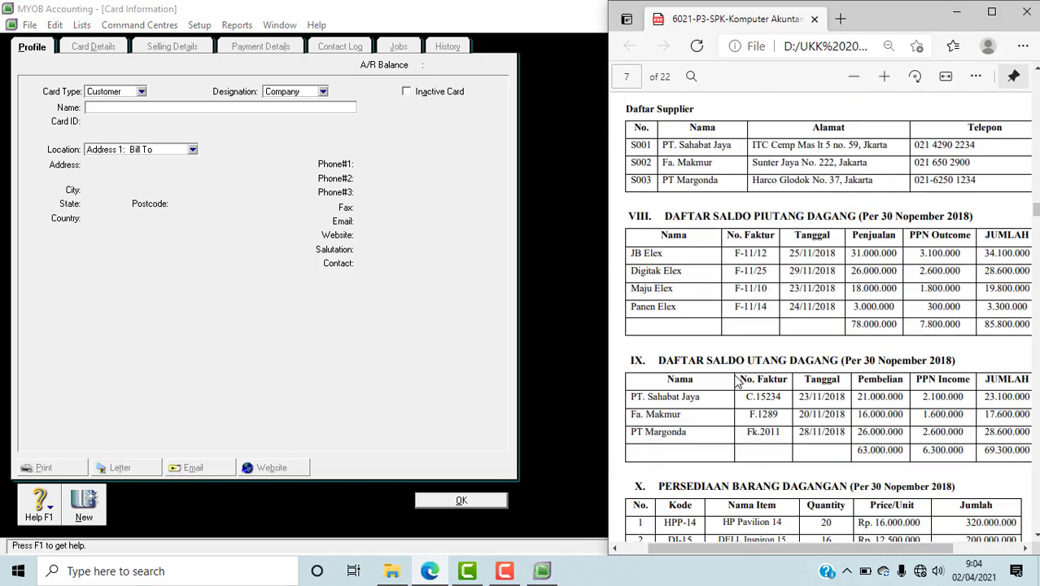
pyautogui.scroll(6, 735, 378)
pyautogui.scroll(2, 735, 378)
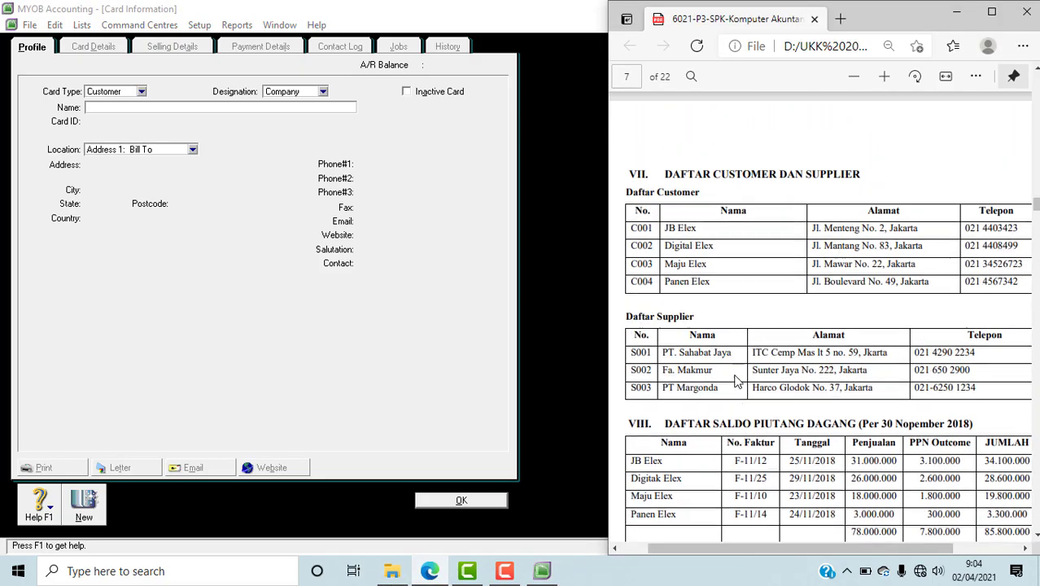
pyautogui.moveTo(663, 557); pyautogui.dragTo(676, 558)
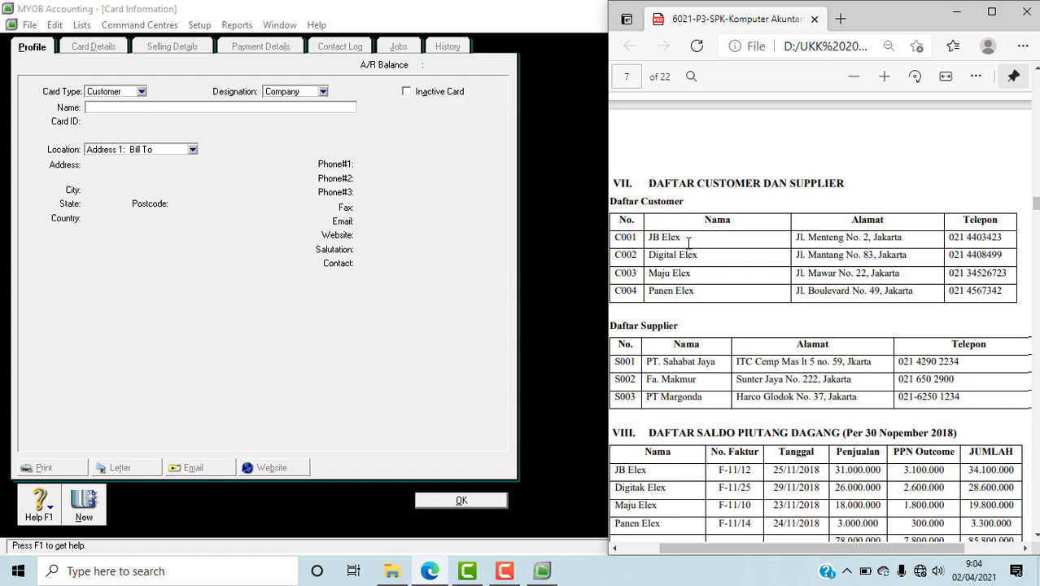
pyautogui.moveTo(690, 238); pyautogui.dragTo(647, 238)
pyautogui.hotkey('ctrl', 'c')
pyautogui.click(100, 109)
pyautogui.rightClick(100, 109)
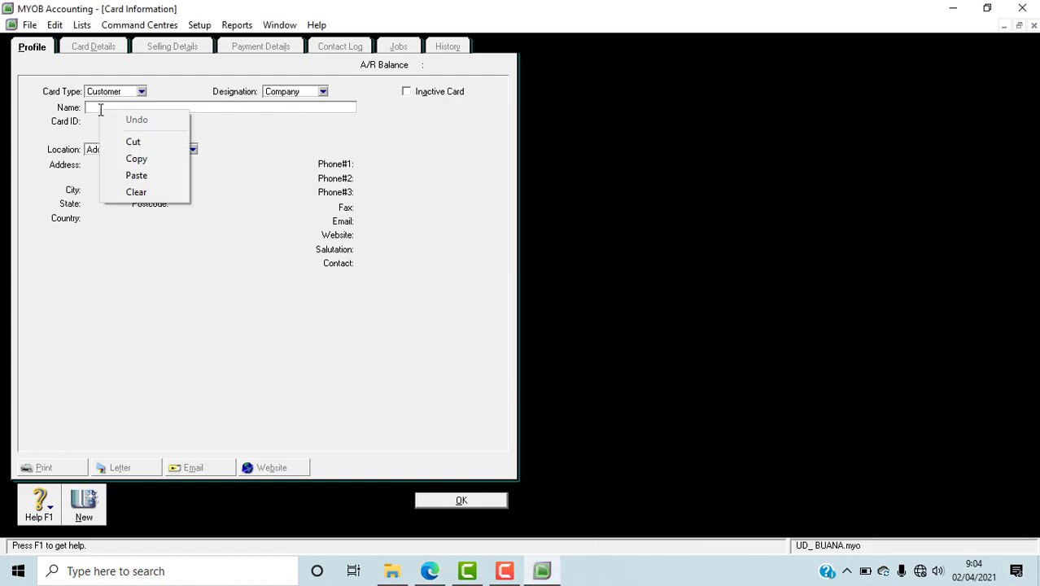
pyautogui.click(137, 176)
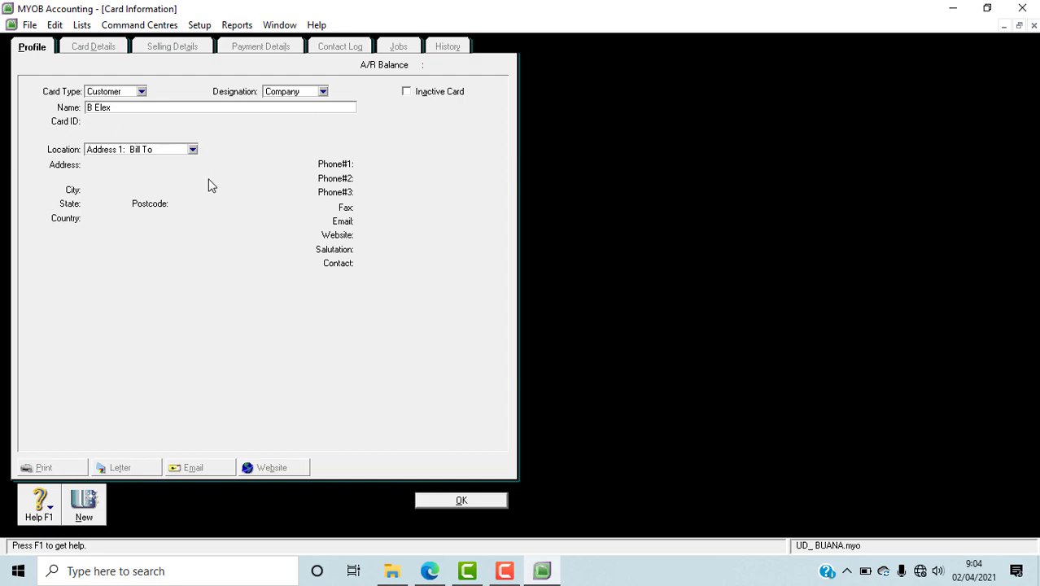
# Step: Correct the new customer card's name to JB ELEX and enter the card ID listed for it in the PDF
pyautogui.write('J')
pyautogui.click(154, 108)
pyautogui.moveTo(119, 108); pyautogui.dragTo(81, 108)
pyautogui.write('JB ELEX')
pyautogui.press('Tab')
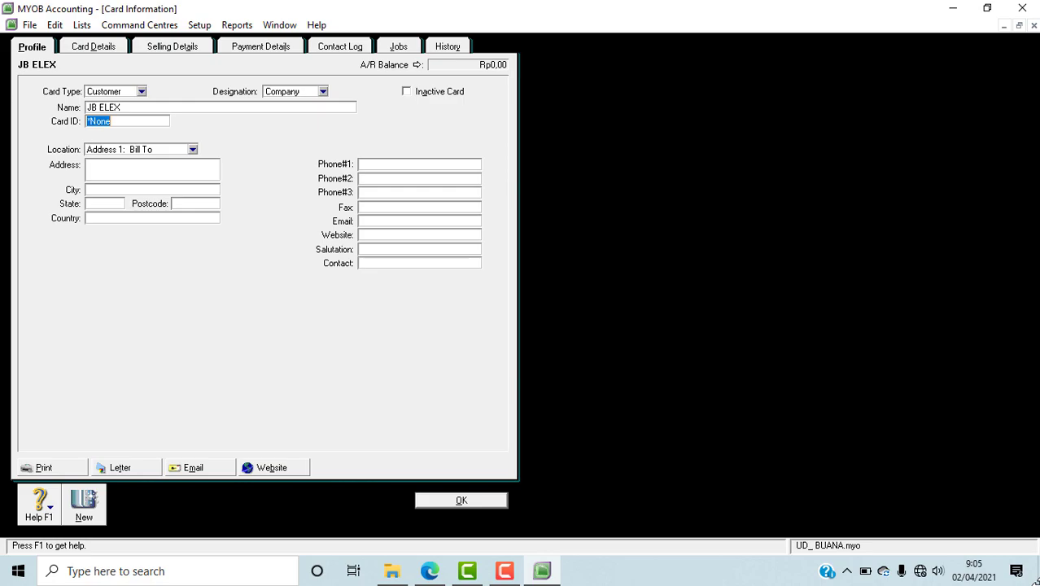
pyautogui.write('C001')
pyautogui.click(103, 172)
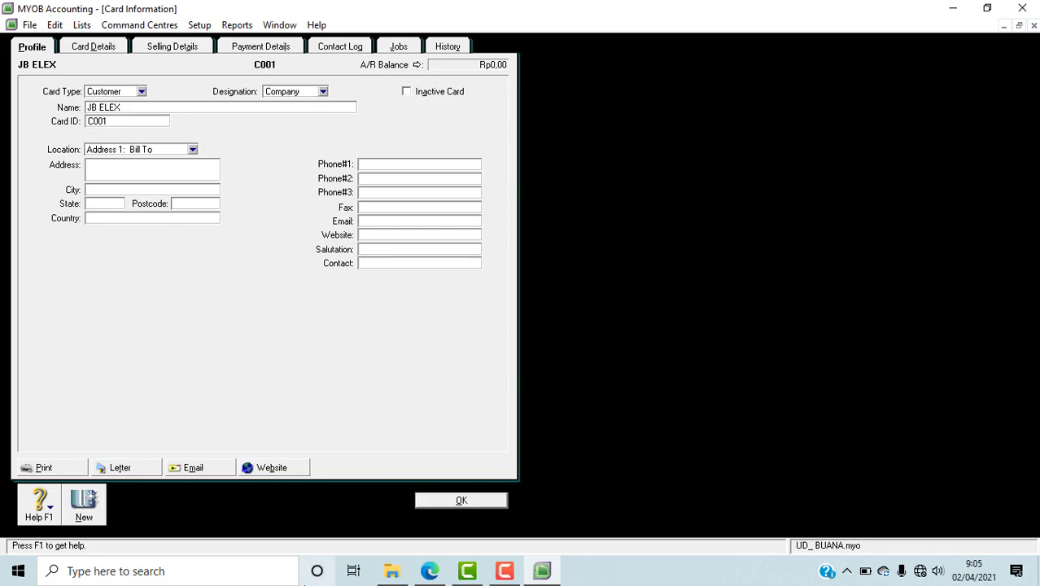
# Step: Switch to the PDF in Edge, copy JB Elex's address from the Daftar Customer table, and complete the MYOB card's address with it
pyautogui.click(542, 571)
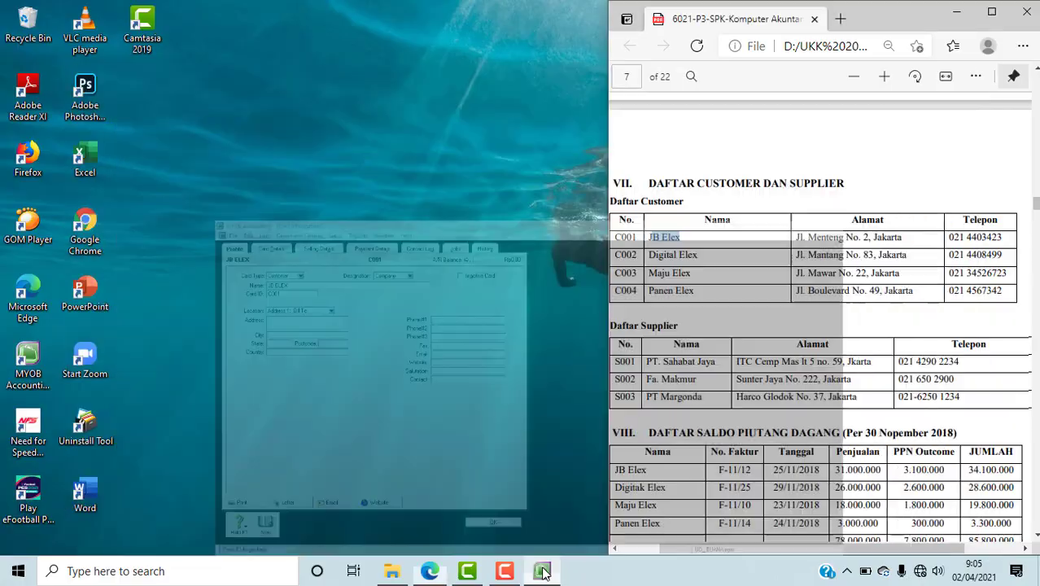
pyautogui.click(542, 571)
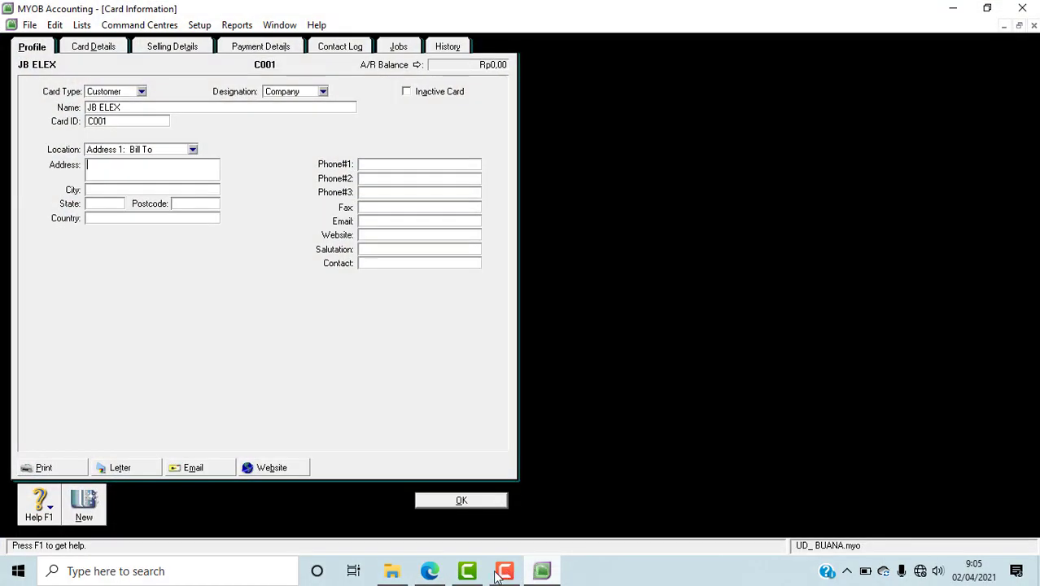
pyautogui.click(448, 574)
pyautogui.moveTo(907, 239); pyautogui.dragTo(798, 244)
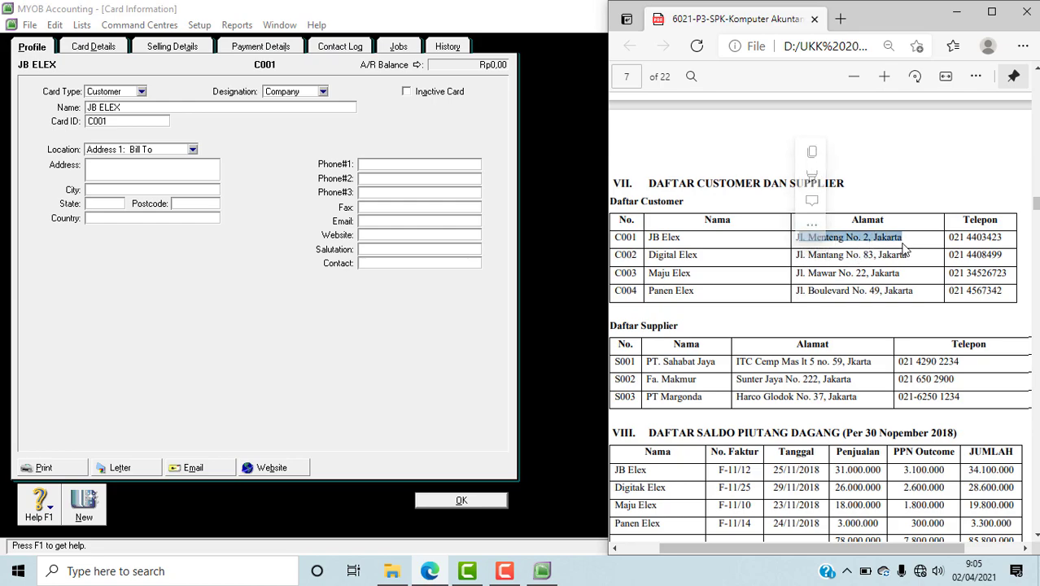
pyautogui.moveTo(906, 241); pyautogui.dragTo(791, 241)
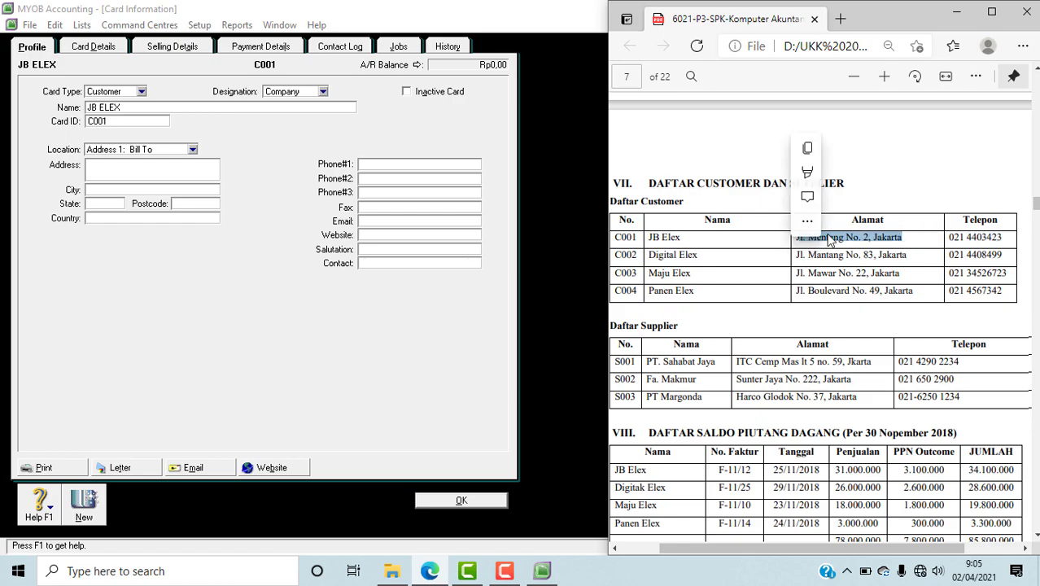
pyautogui.rightClick(799, 238)
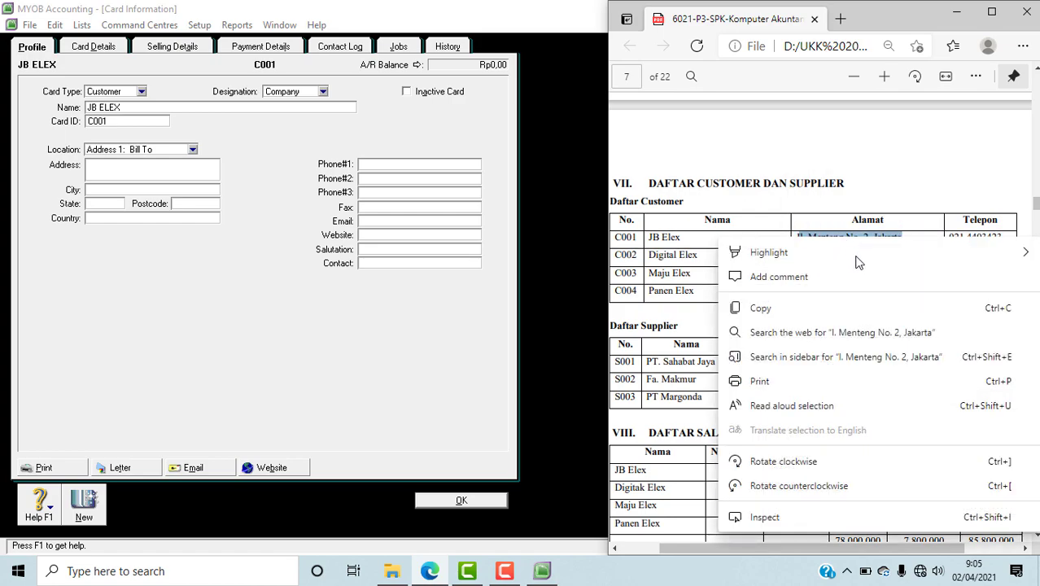
pyautogui.click(767, 311)
pyautogui.click(136, 171)
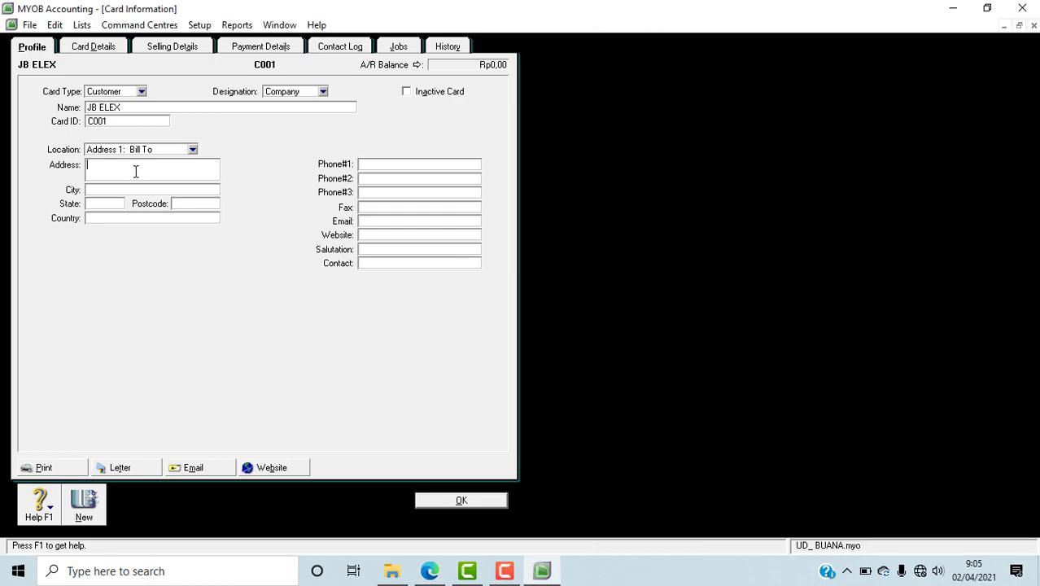
pyautogui.rightClick(135, 171)
pyautogui.click(181, 238)
pyautogui.click(440, 577)
pyautogui.click(1005, 241)
pyautogui.moveTo(1002, 238)
pyautogui.mouseDown()
pyautogui.moveTo(946, 251)
pyautogui.moveTo(943, 237)
pyautogui.moveTo(1016, 236)
pyautogui.mouseUp()
pyautogui.click(974, 245)
pyautogui.rightClick(1016, 238)
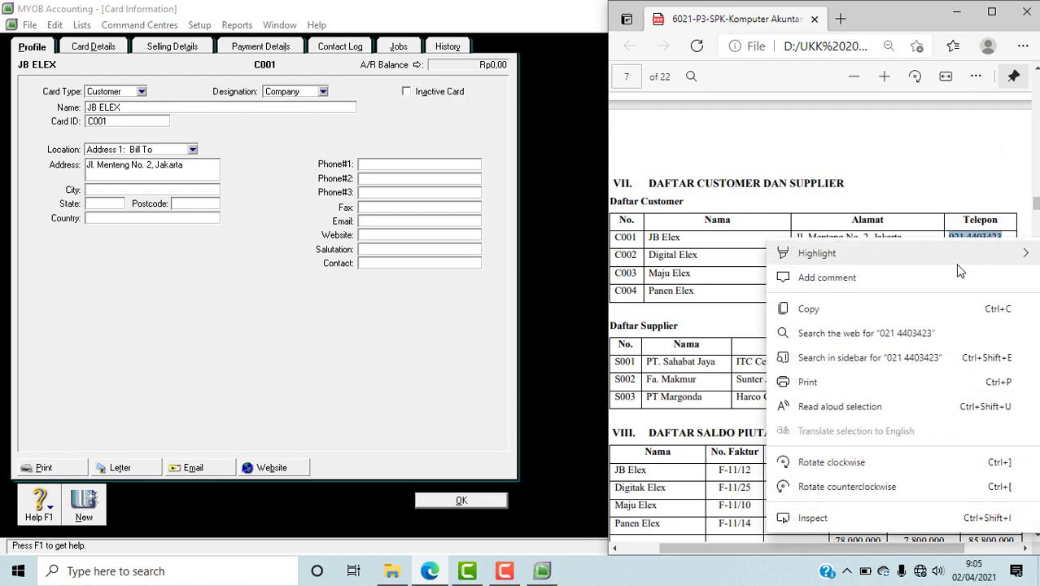
pyautogui.click(867, 313)
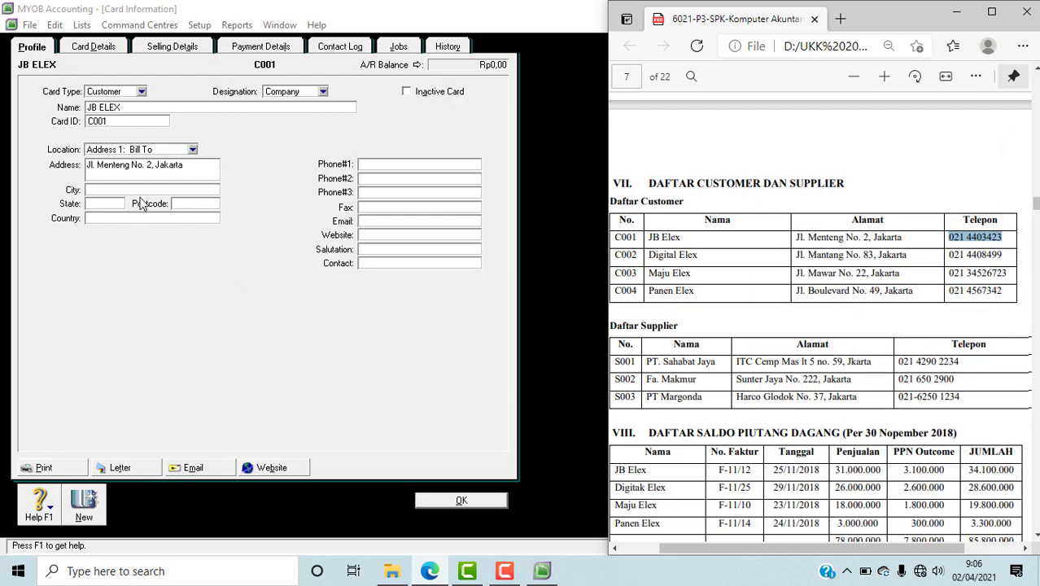
pyautogui.click(376, 165)
pyautogui.rightClick(379, 167)
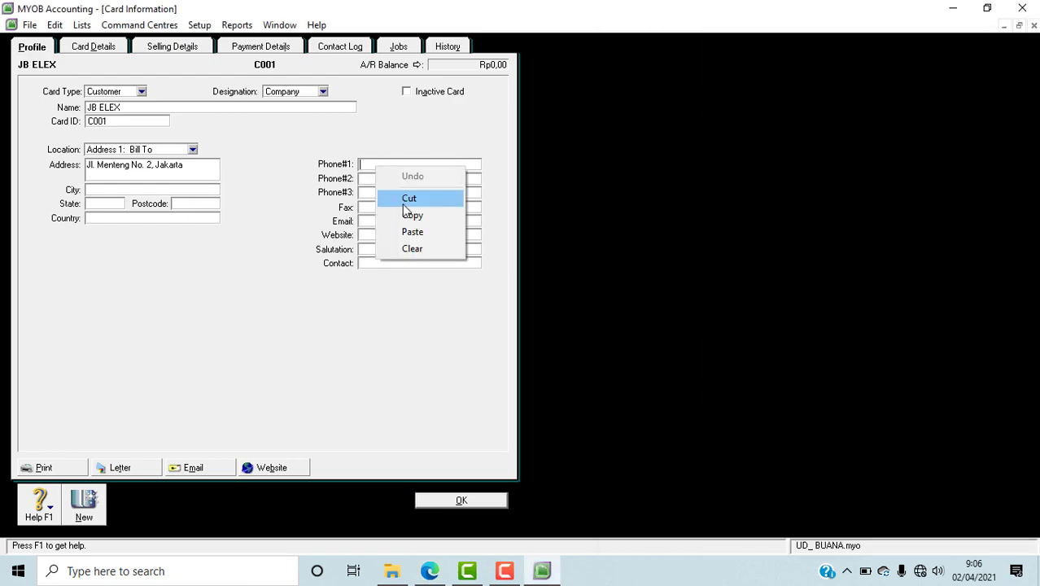
pyautogui.click(409, 232)
pyautogui.rightClick(386, 166)
pyautogui.click(411, 232)
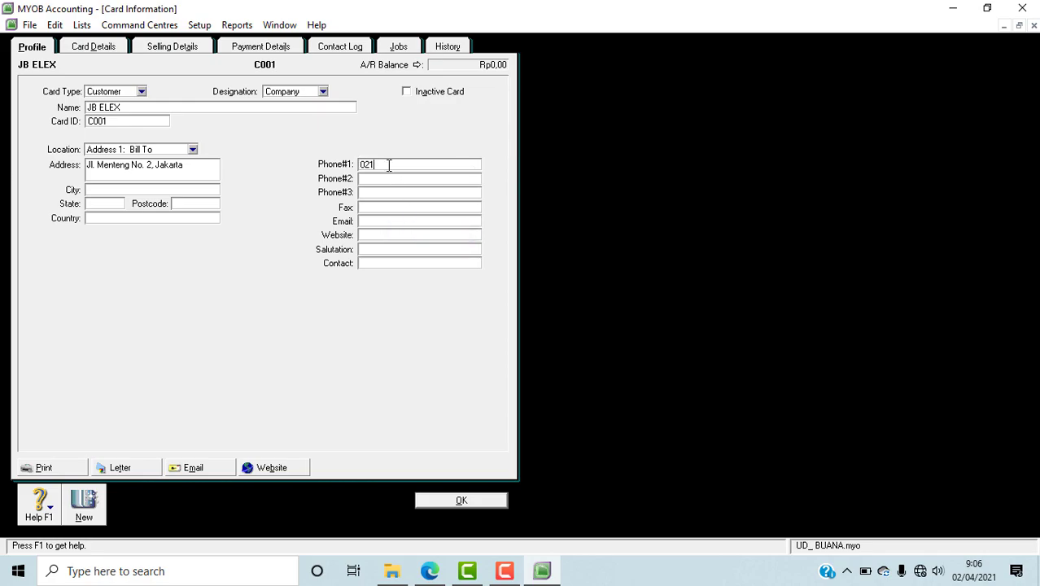
pyautogui.click(438, 571)
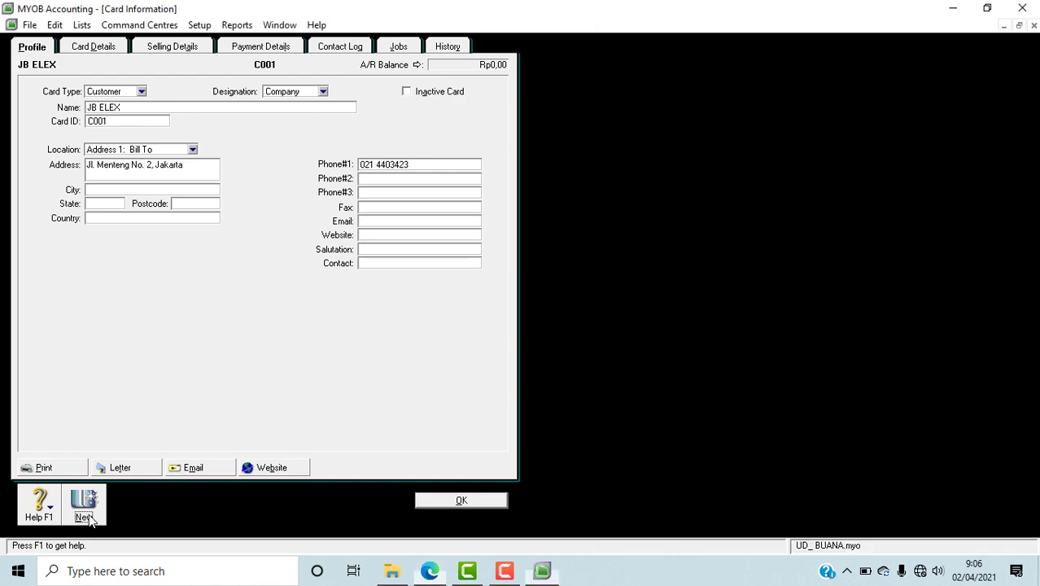
# Step: Start another customer card in MYOB and name it Digital Elex, copying the name from the PDF in Edge
pyautogui.click(90, 515)
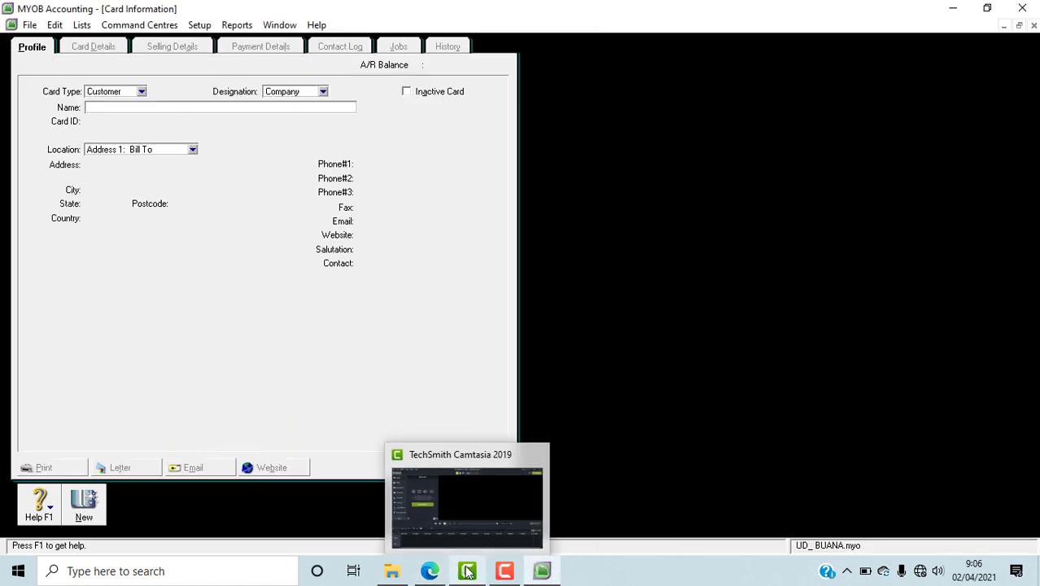
pyautogui.click(429, 570)
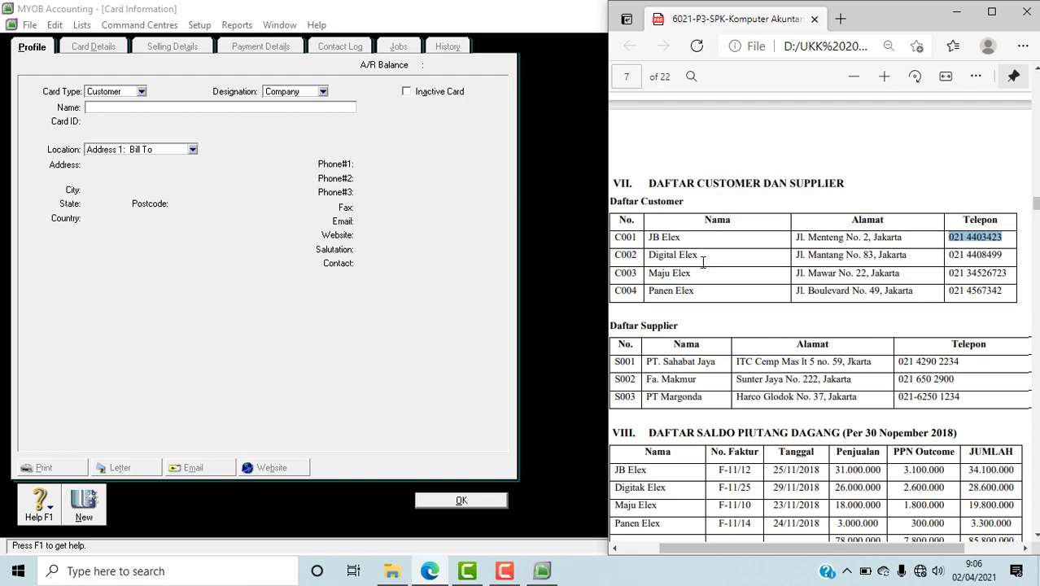
pyautogui.moveTo(703, 254); pyautogui.dragTo(643, 254)
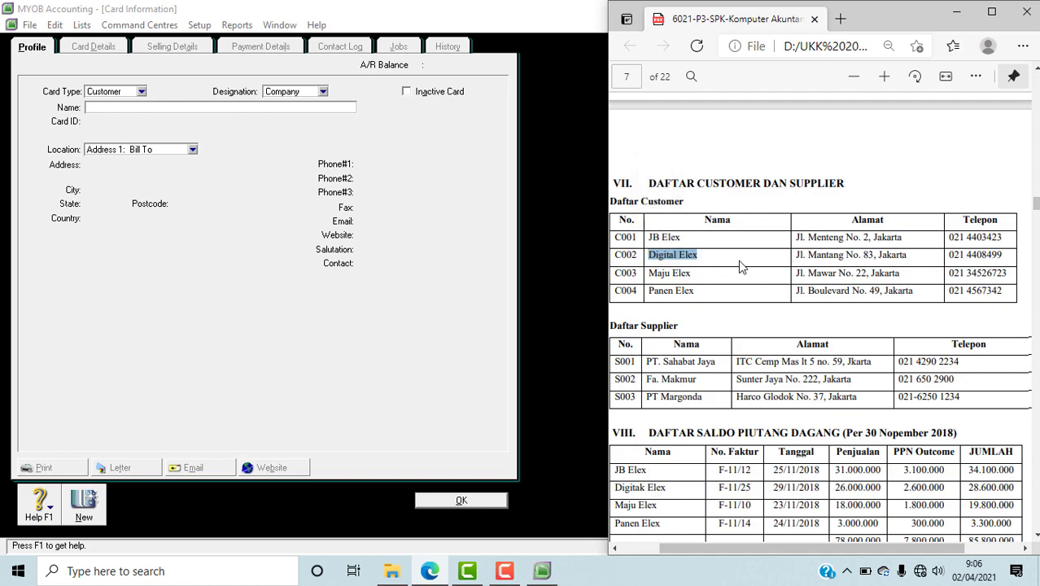
pyautogui.click(108, 107)
pyautogui.hotkey('ctrl', 'v')
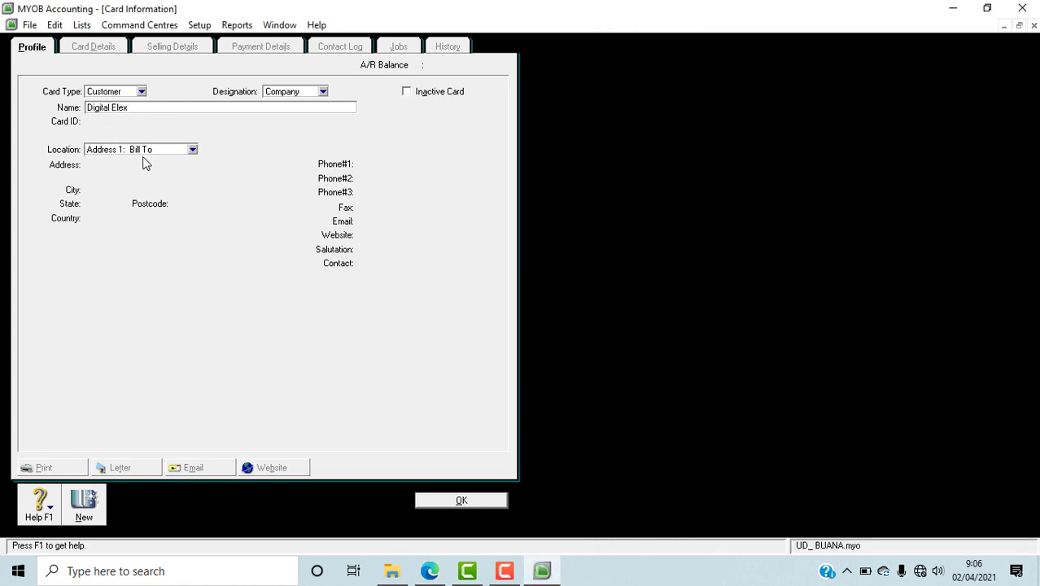
pyautogui.press('Tab')
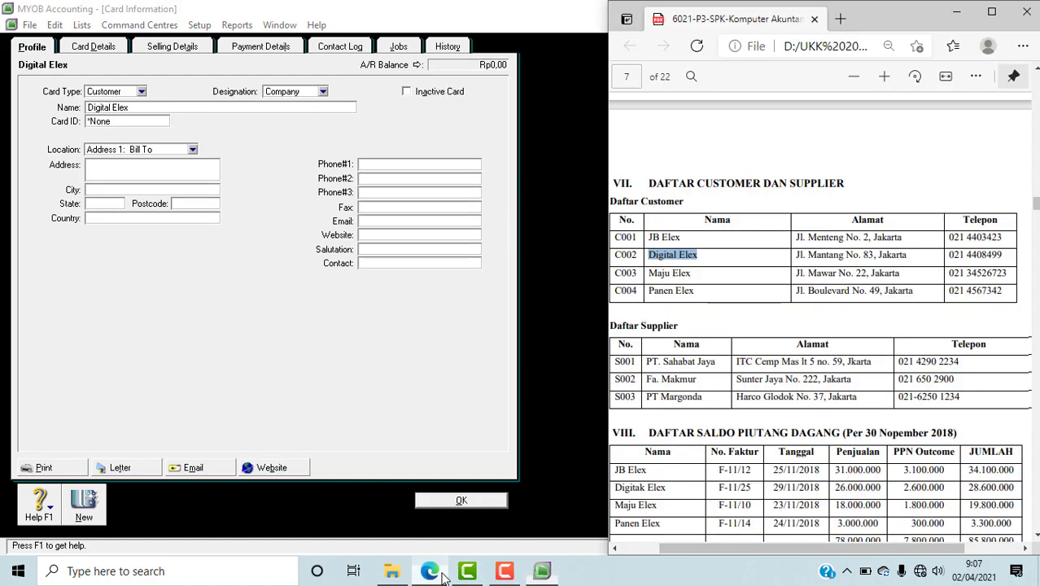
# Step: Check Digital Elex's number in the PDF's customer table and enter it as the MYOB card's ID
pyautogui.click(440, 575)
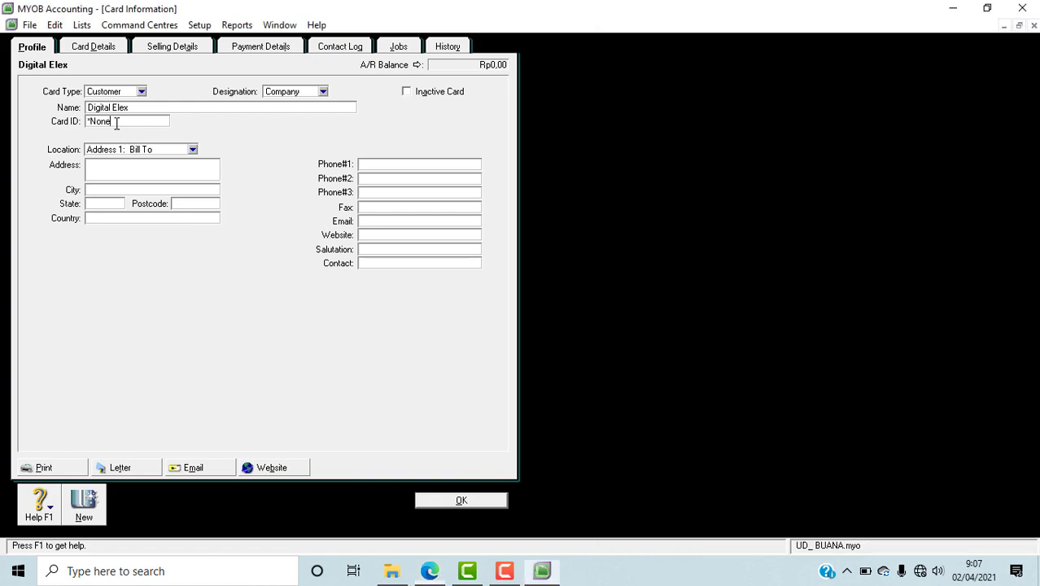
pyautogui.click(116, 122)
pyautogui.moveTo(115, 122); pyautogui.dragTo(78, 125)
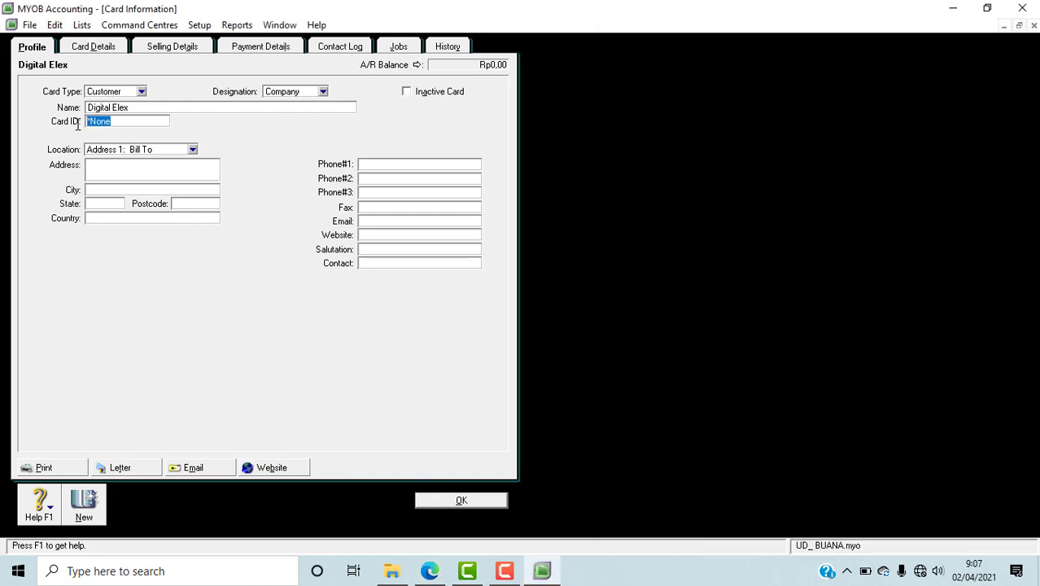
pyautogui.write('C002')
pyautogui.click(123, 173)
# Step: Copy Digital Elex's address from the Alamat column of the PDF in Edge into the MYOB card's address
pyautogui.click(430, 570)
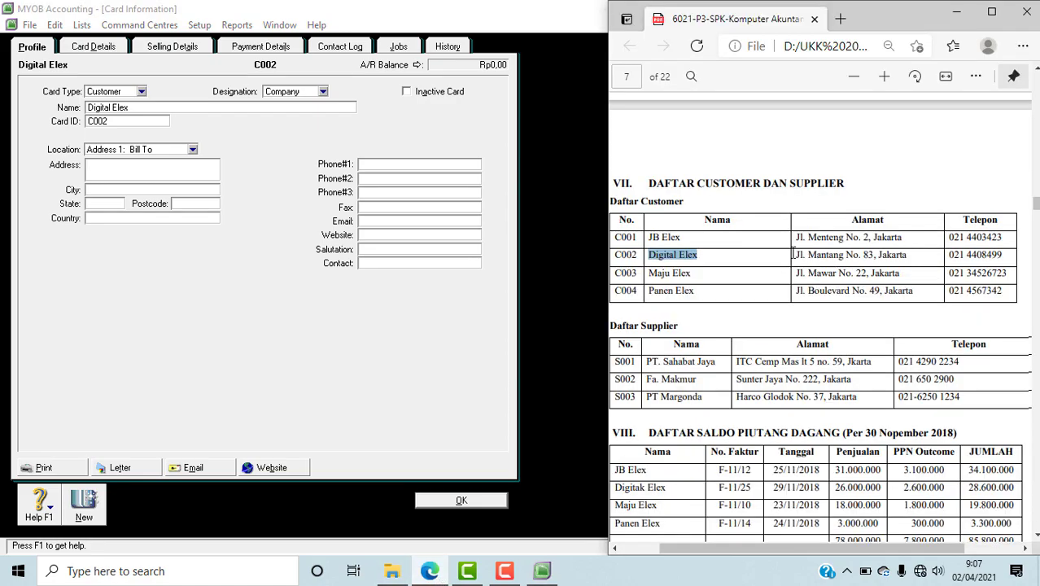
pyautogui.moveTo(798, 257); pyautogui.dragTo(906, 261)
pyautogui.hotkey('ctrl', 'c')
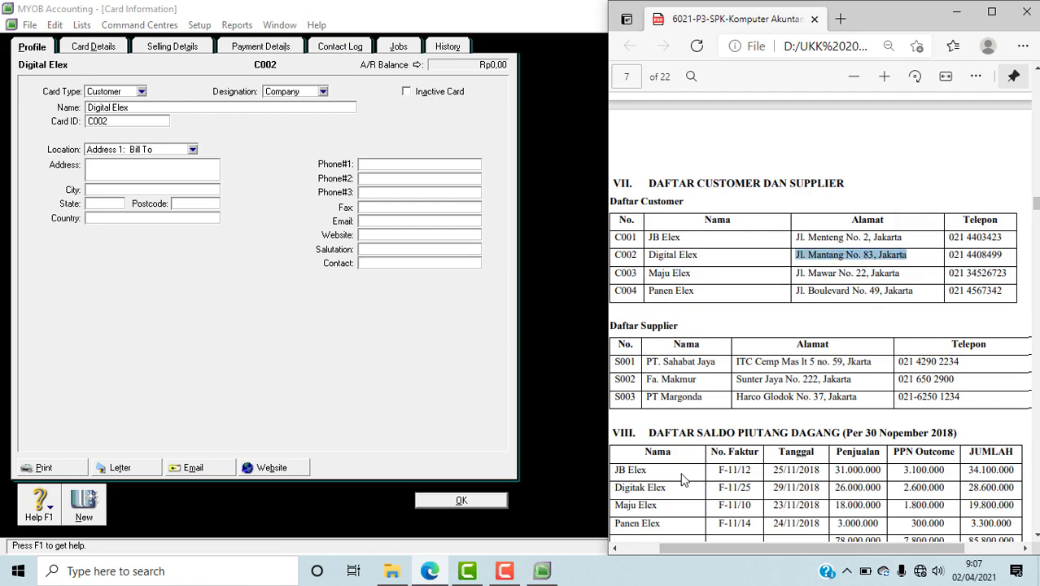
pyautogui.click(107, 169)
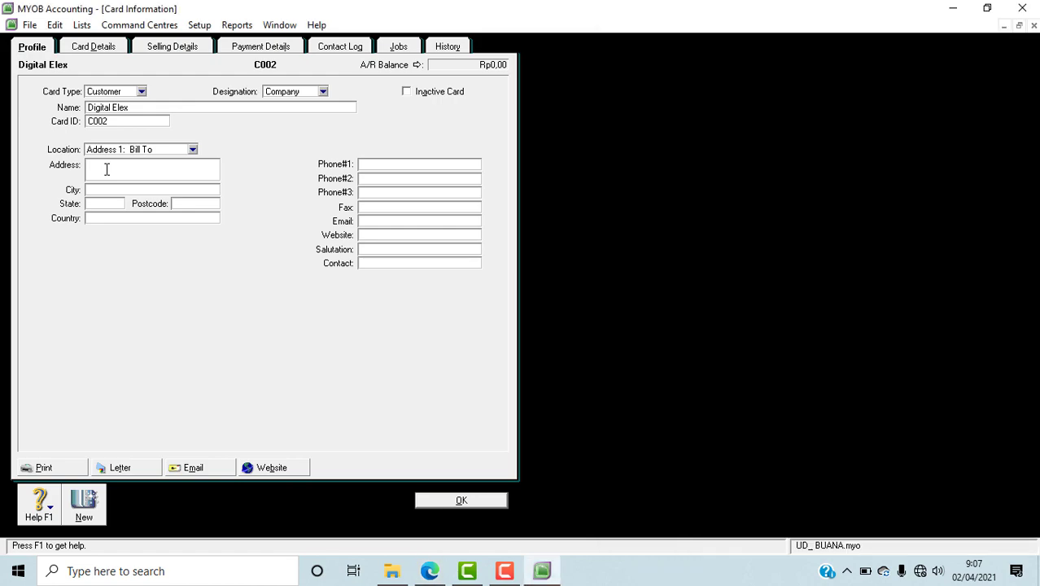
pyautogui.hotkey('ctrl', 'v')
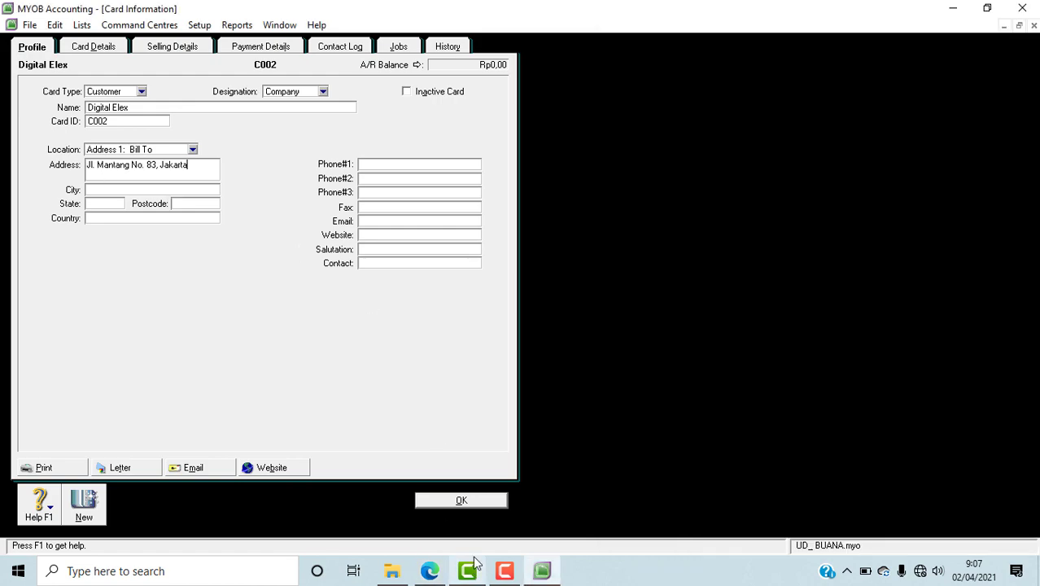
pyautogui.click(431, 571)
pyautogui.moveTo(947, 255); pyautogui.dragTo(1001, 258)
pyautogui.hotkey('ctrl', 'c')
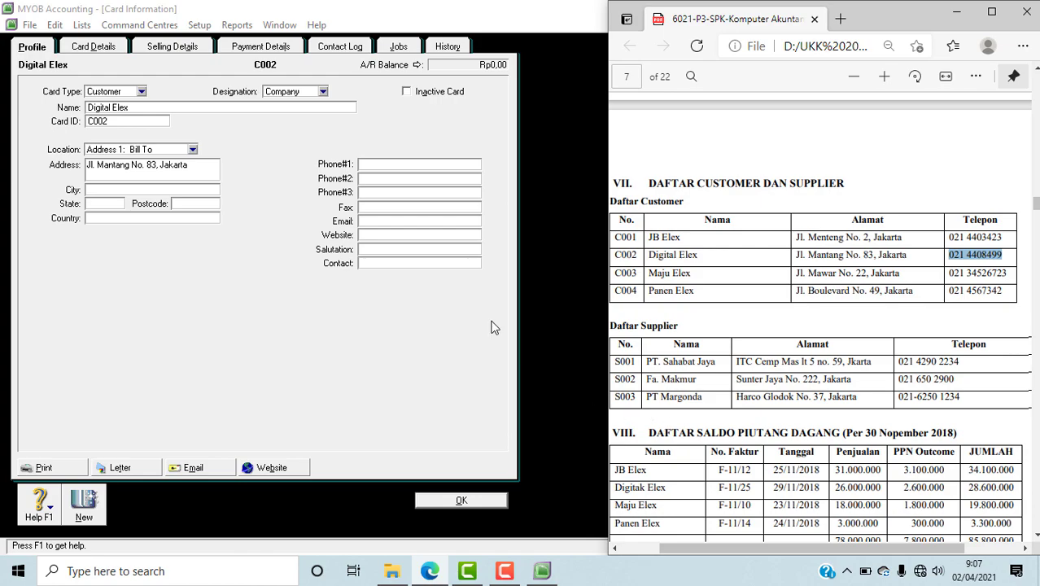
pyautogui.click(368, 166)
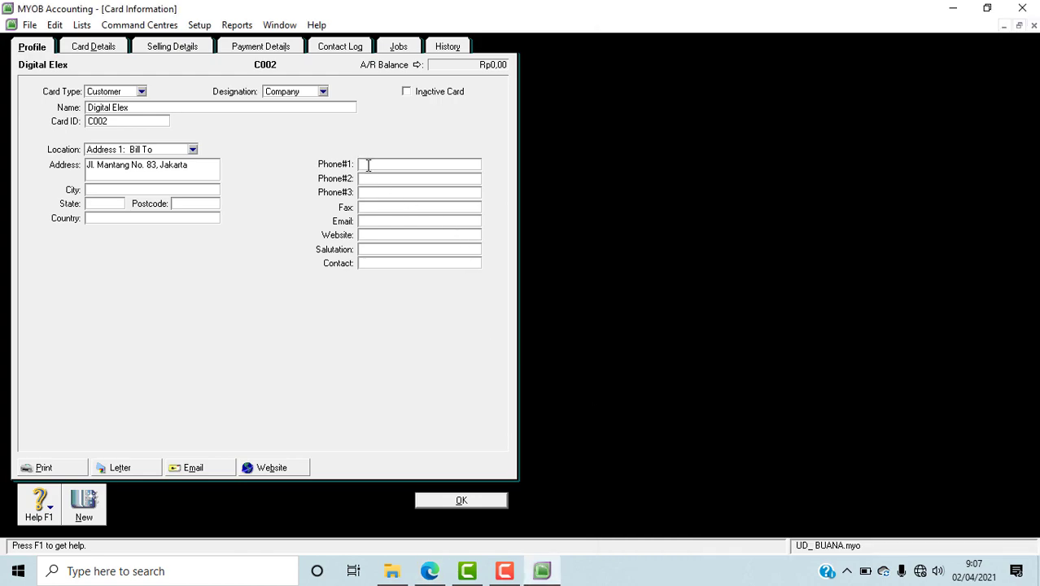
pyautogui.hotkey('ctrl', 'v')
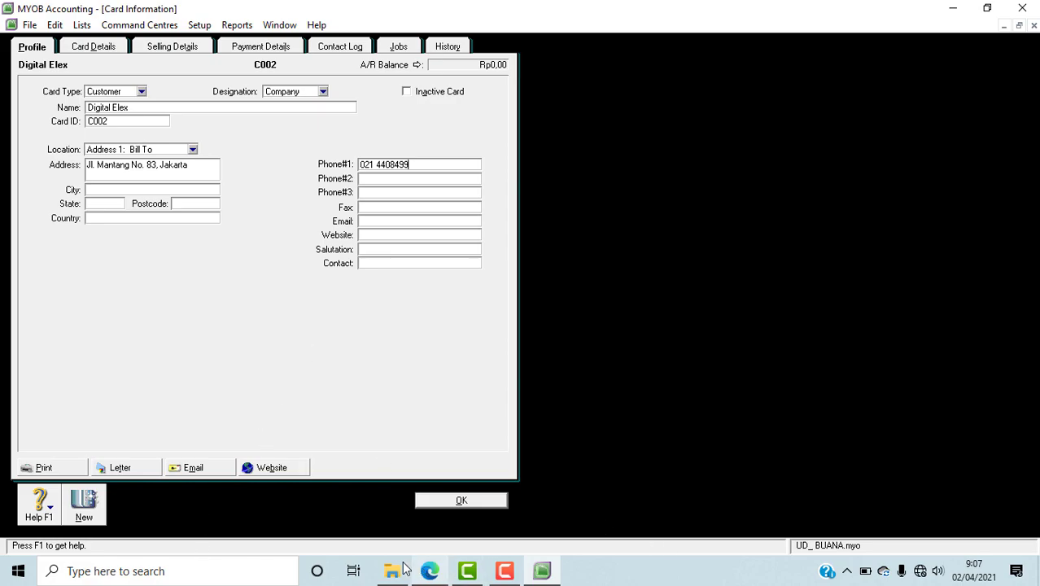
pyautogui.click(430, 570)
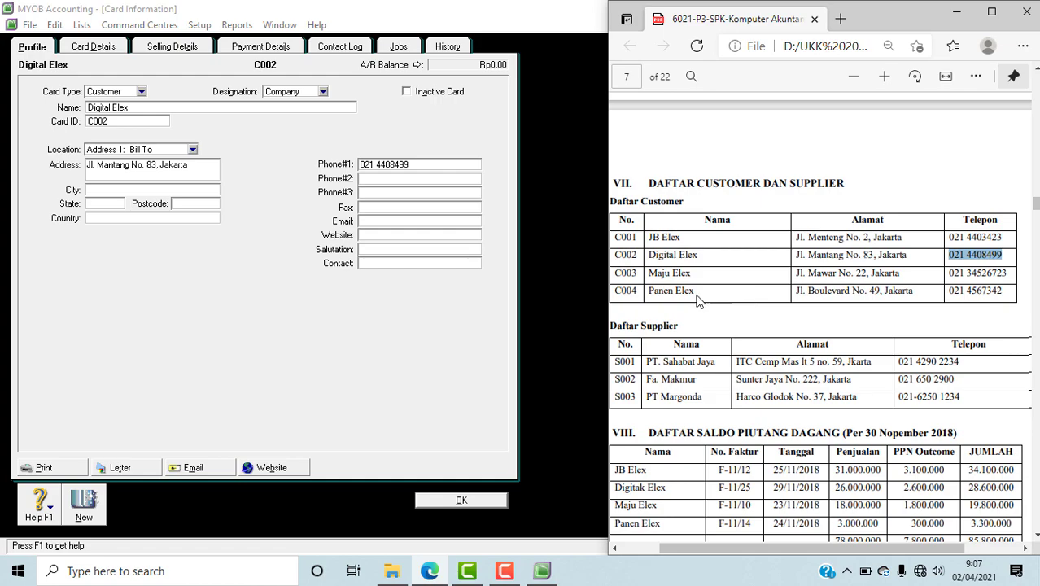
# Step: Start a third customer card in MYOB and name it Maju Elex, copying the name from the PDF in Edge
pyautogui.click(96, 522)
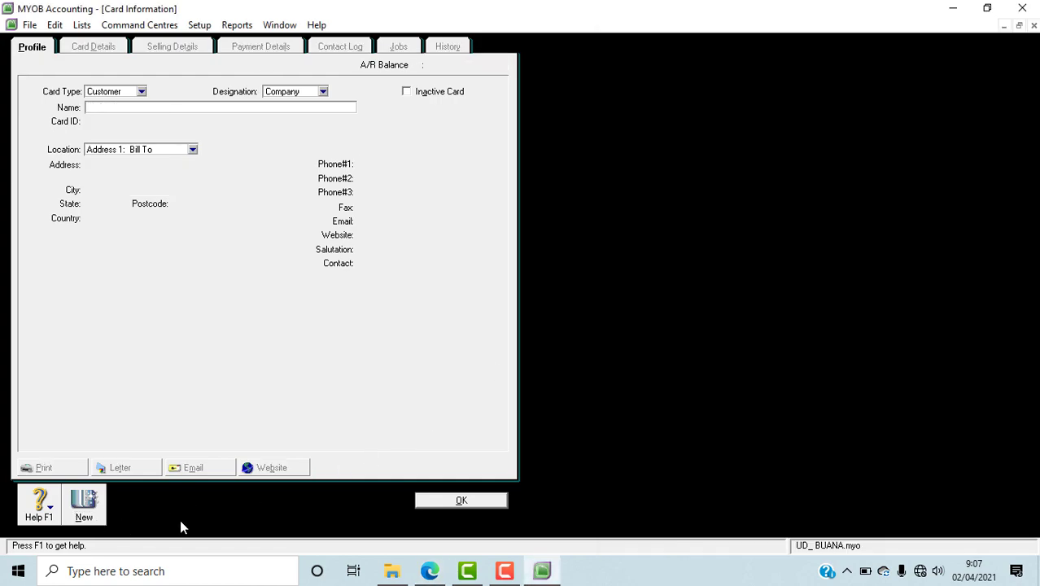
pyautogui.click(432, 572)
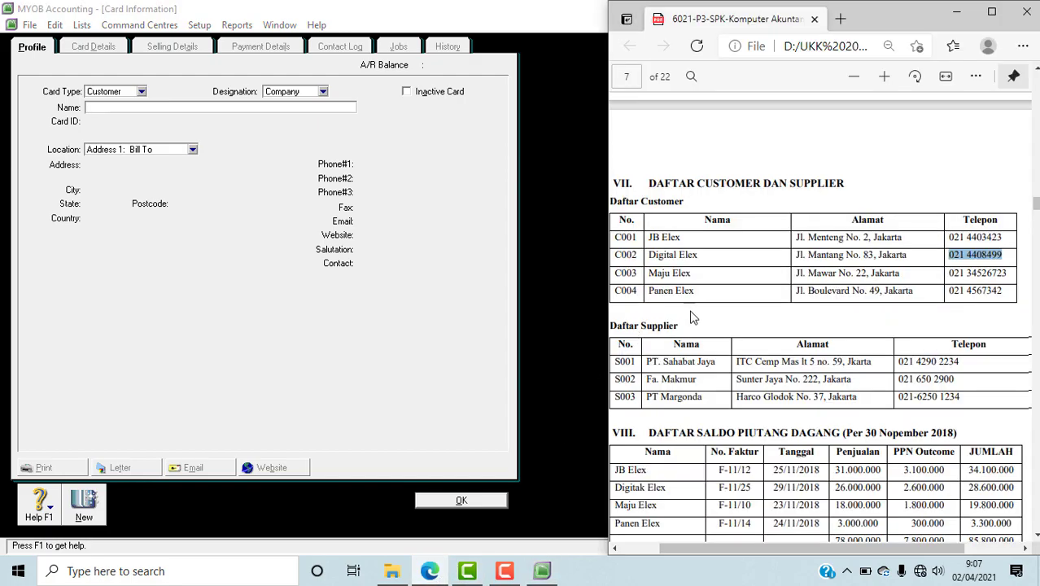
pyautogui.click(696, 277)
pyautogui.moveTo(696, 277); pyautogui.dragTo(643, 276)
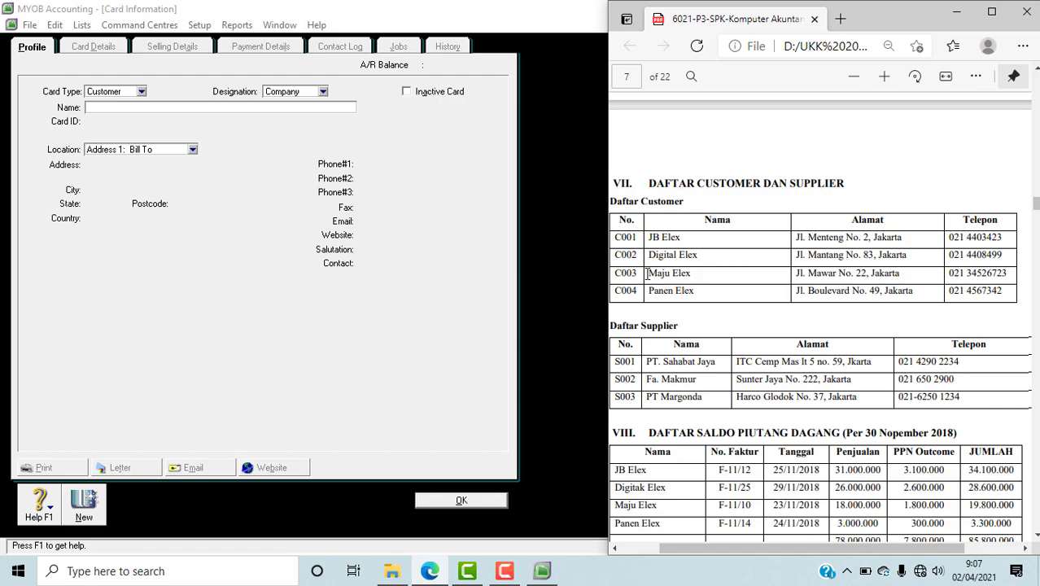
pyautogui.tripleClick(664, 273)
pyautogui.hotkey('ctrl', 'c')
pyautogui.click(165, 108)
pyautogui.hotkey('ctrl', 'v')
pyautogui.press('Tab')
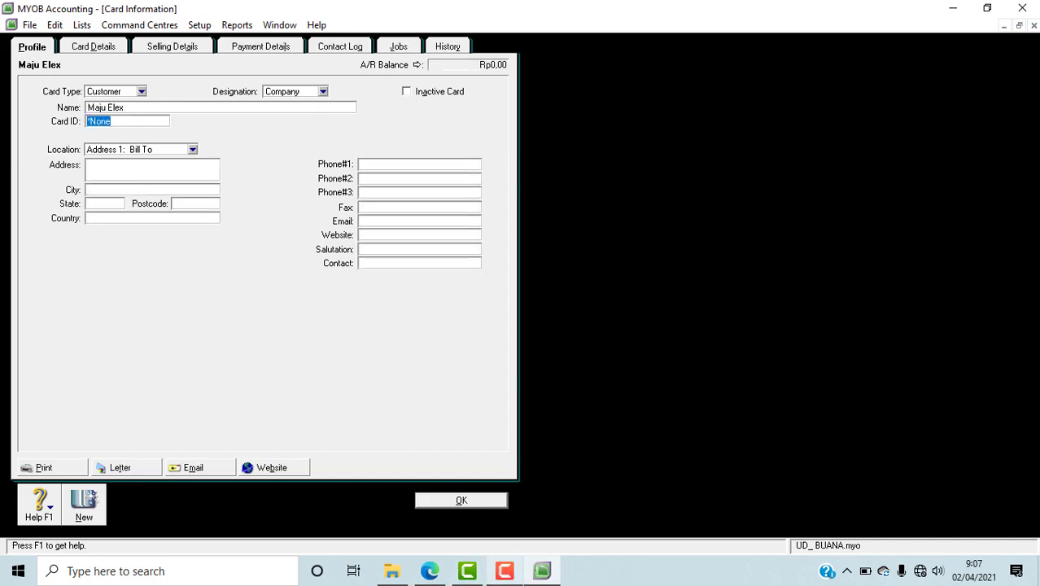
# Step: Check Maju Elex's number in the PDF's customer table in Edge and enter it as the MYOB card's ID
pyautogui.click(443, 574)
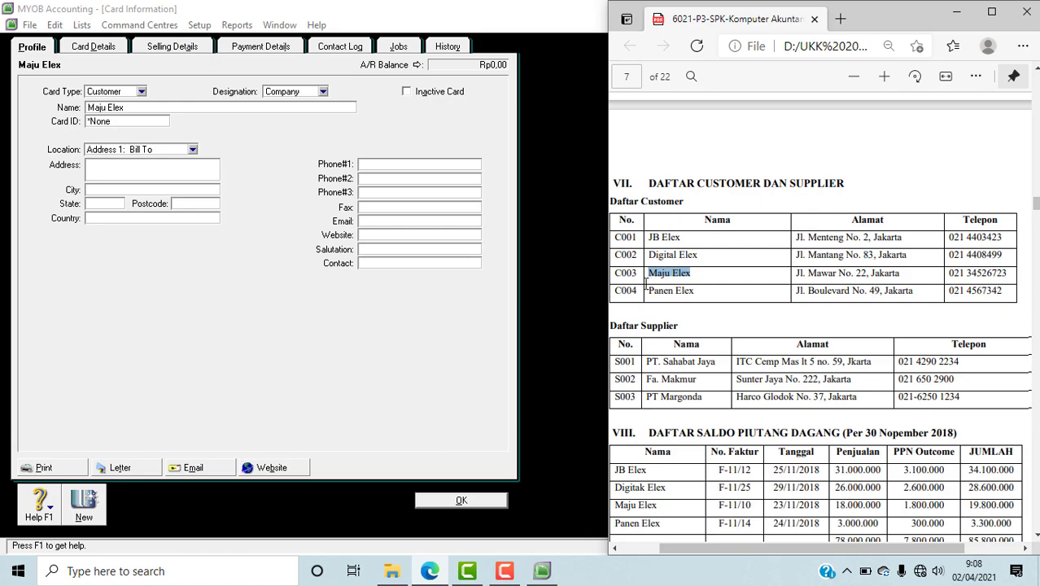
pyautogui.click(122, 140)
pyautogui.moveTo(121, 121); pyautogui.dragTo(57, 120)
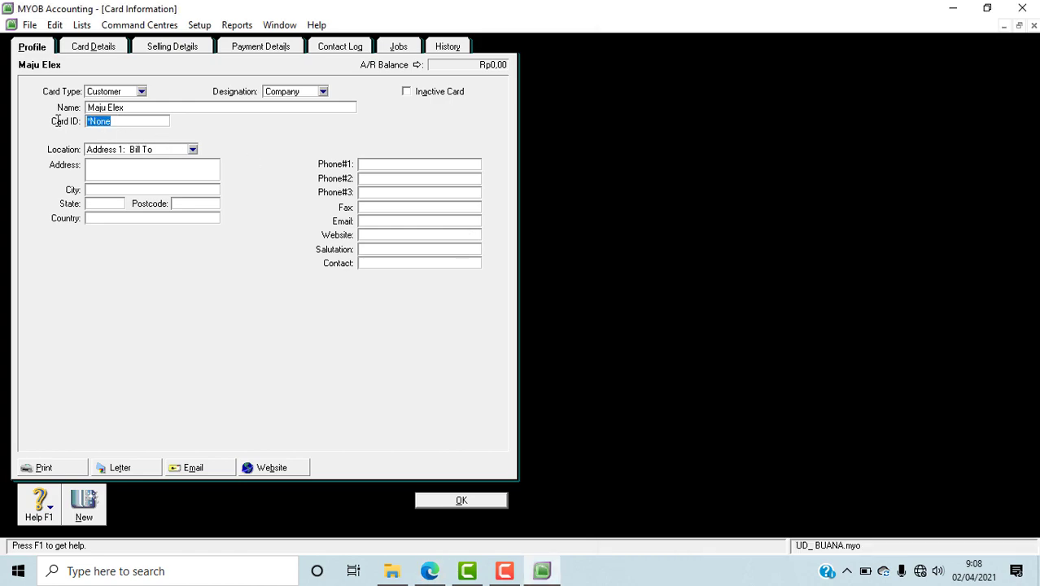
pyautogui.write('C003')
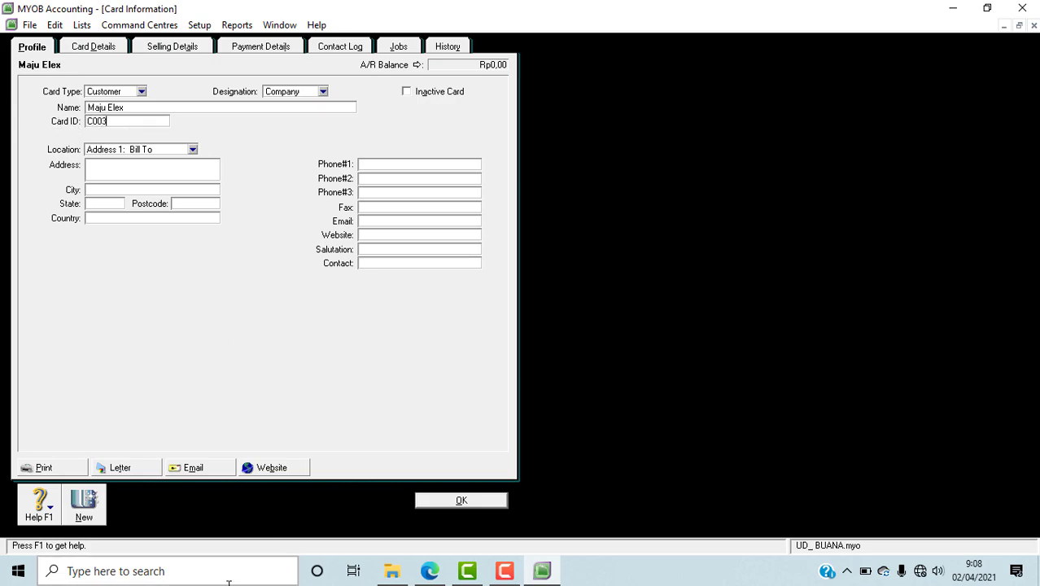
# Step: Copy Maju Elex's address from the Alamat column of the PDF in Edge into the MYOB card's address
pyautogui.click(429, 571)
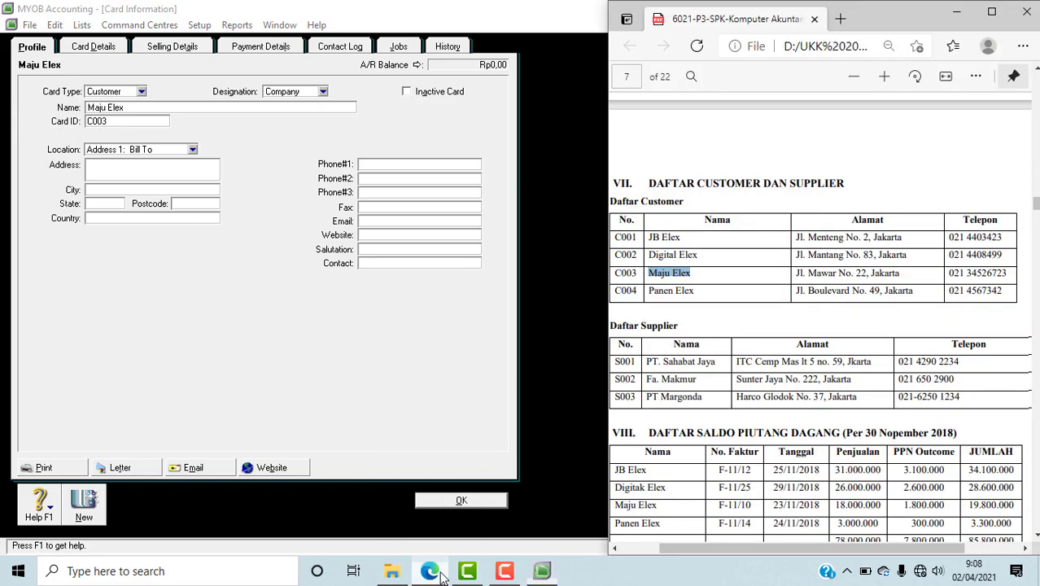
pyautogui.moveTo(796, 278); pyautogui.dragTo(902, 277)
pyautogui.hotkey('ctrl', 'c')
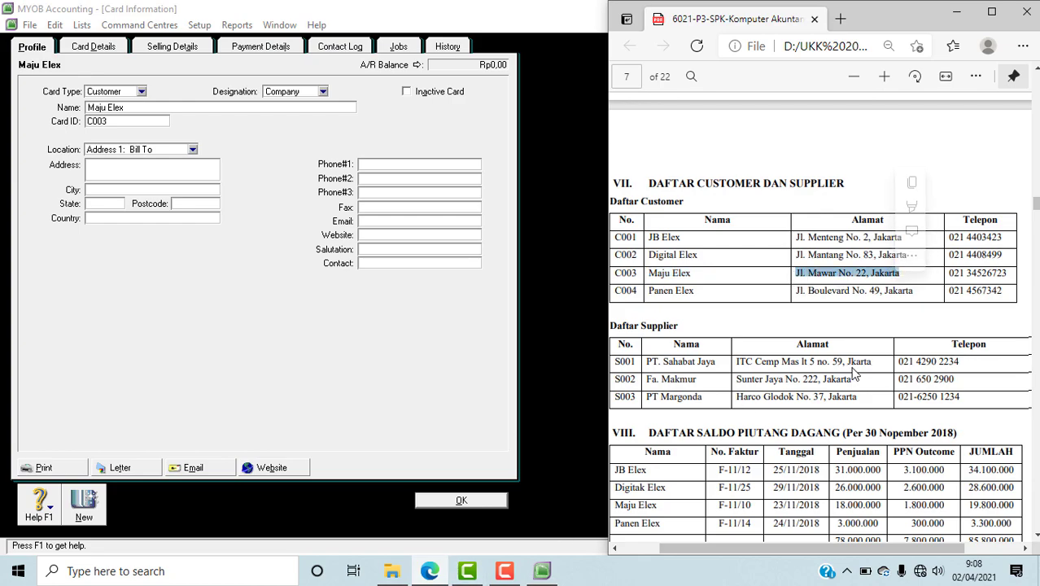
pyautogui.click(96, 178)
pyautogui.hotkey('ctrl', 'v')
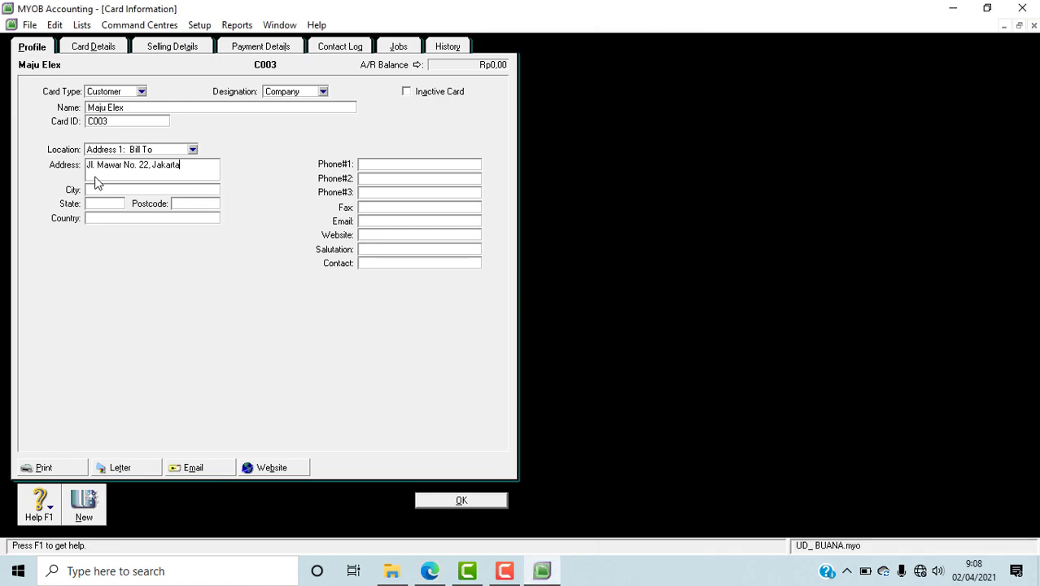
pyautogui.click(429, 572)
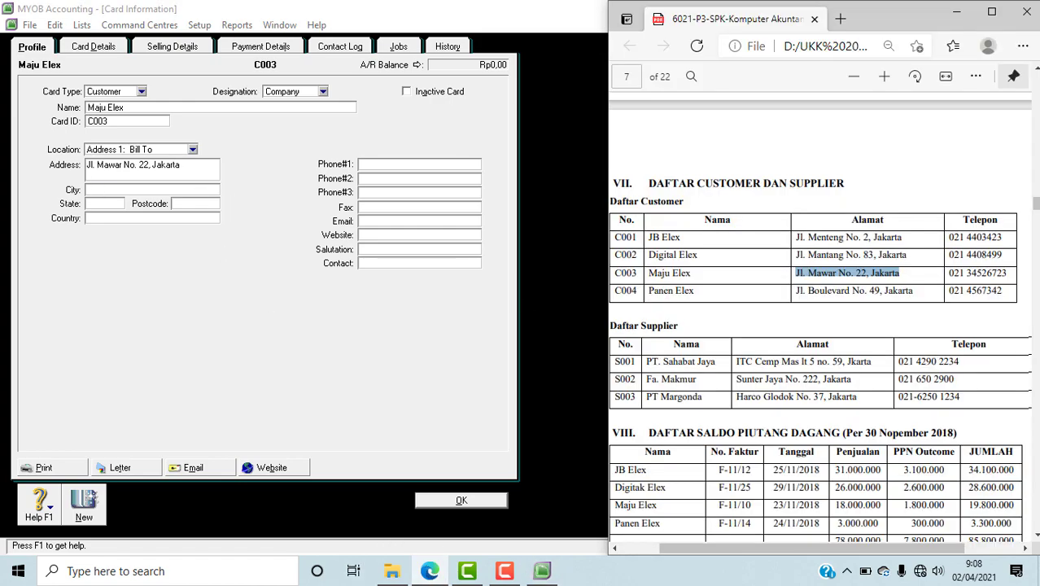
pyautogui.moveTo(950, 273); pyautogui.dragTo(1000, 274)
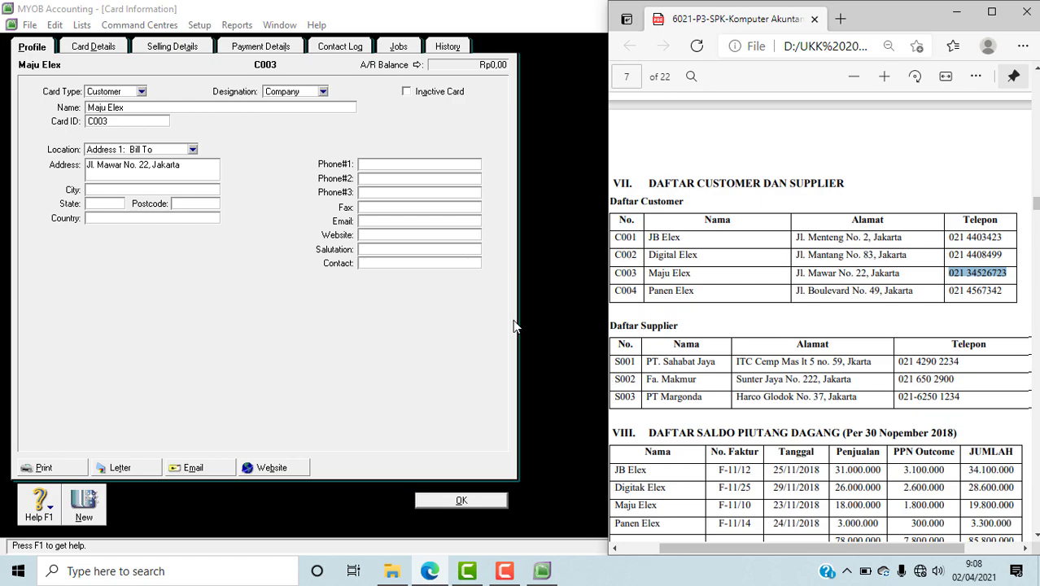
pyautogui.click(433, 166)
pyautogui.hotkey('ctrl', 'v')
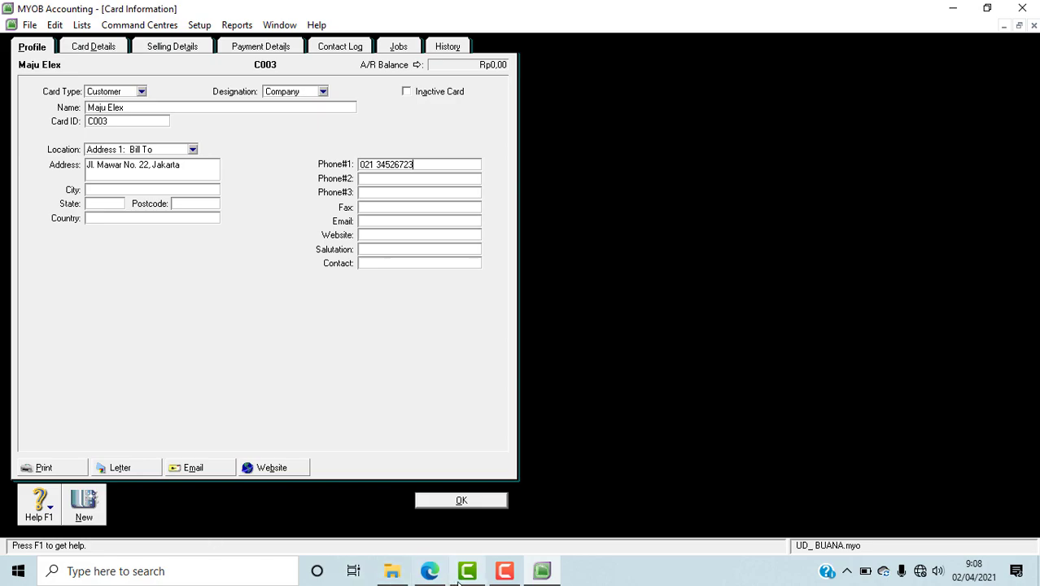
# Step: Start a fourth customer card in MYOB, name it Panen Elex from the PDF in Edge, and enter its customer number as the card ID
pyautogui.click(430, 570)
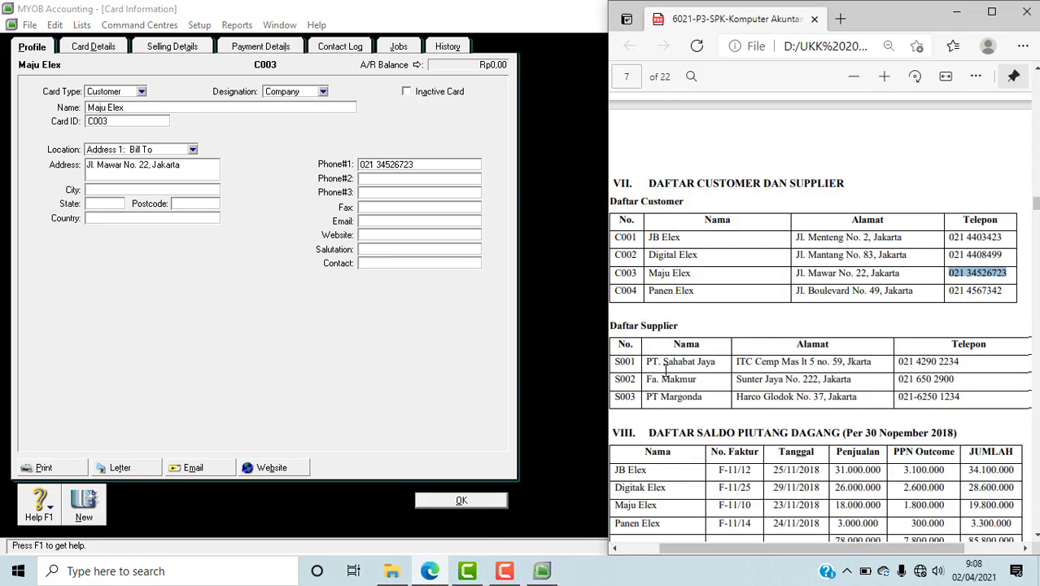
pyautogui.click(124, 405)
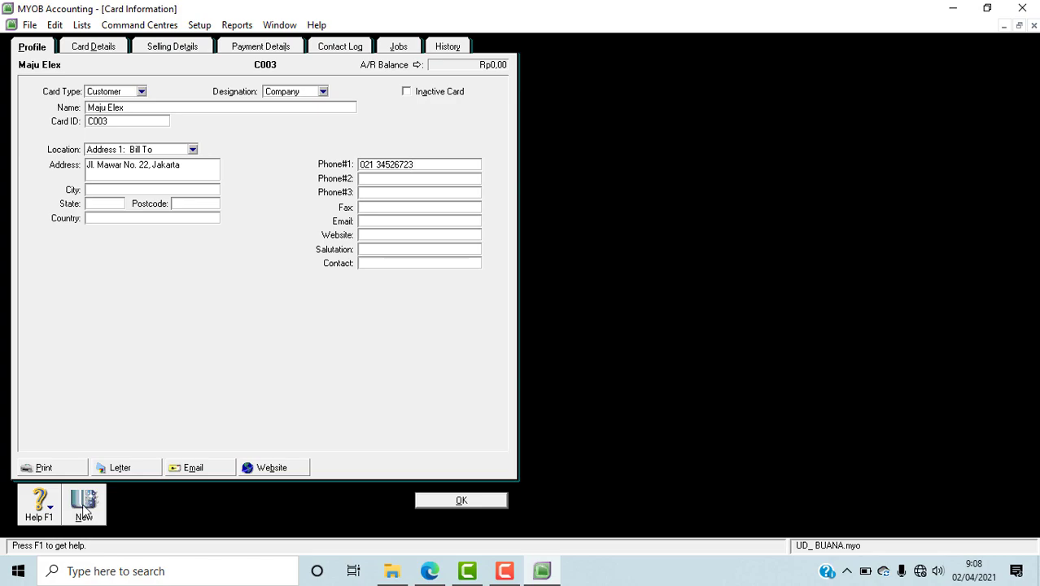
pyautogui.click(84, 509)
pyautogui.click(445, 576)
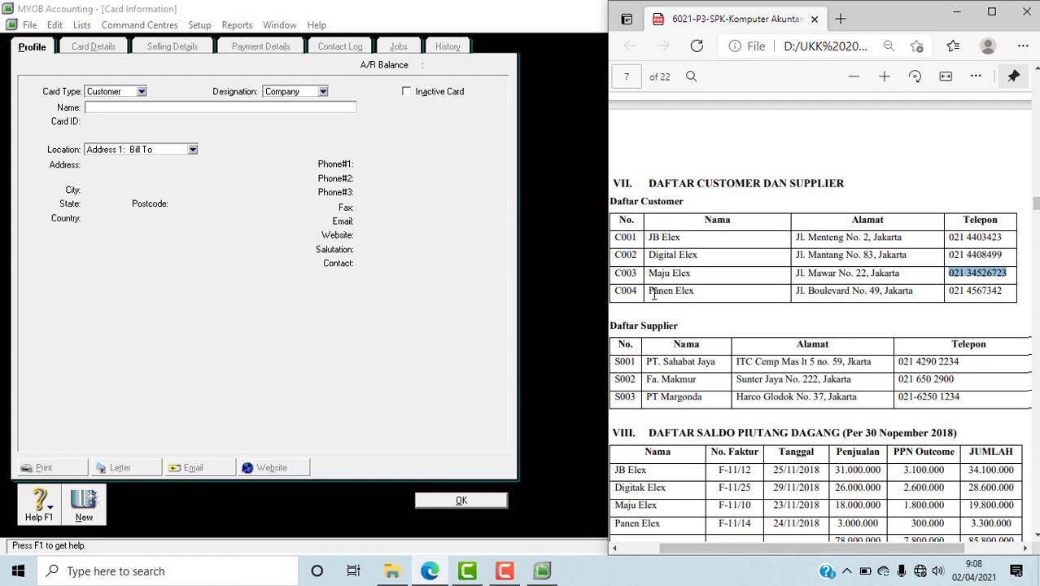
pyautogui.moveTo(651, 293); pyautogui.dragTo(694, 291)
pyautogui.hotkey('ctrl', 'c')
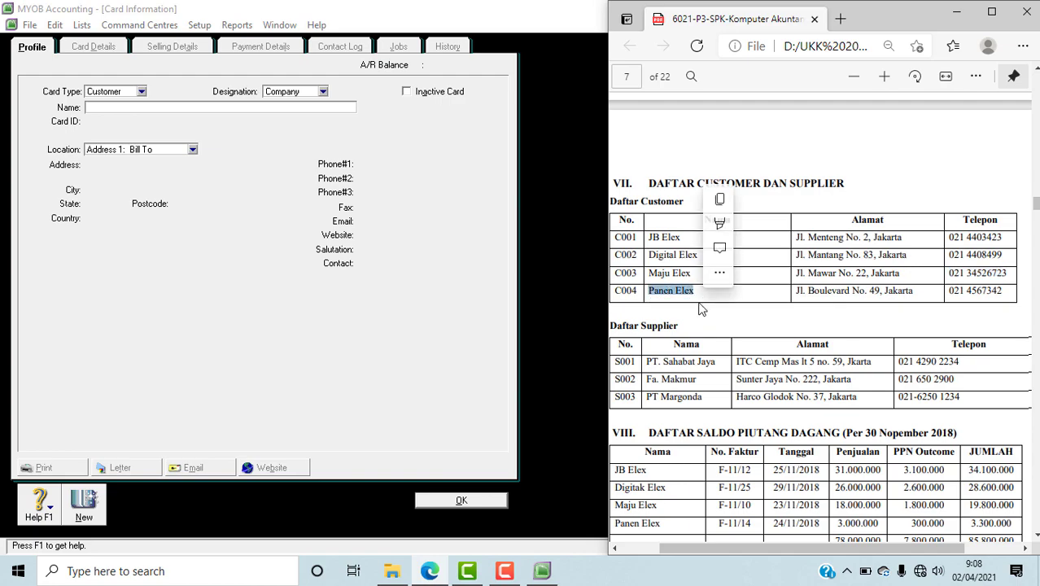
pyautogui.click(108, 109)
pyautogui.hotkey('ctrl', 'v')
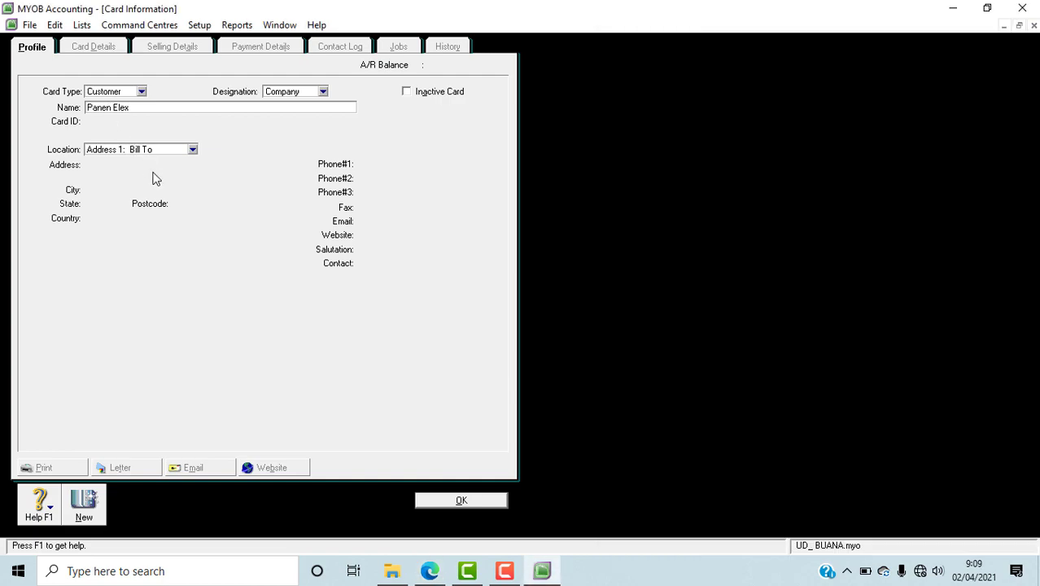
pyautogui.press('Tab')
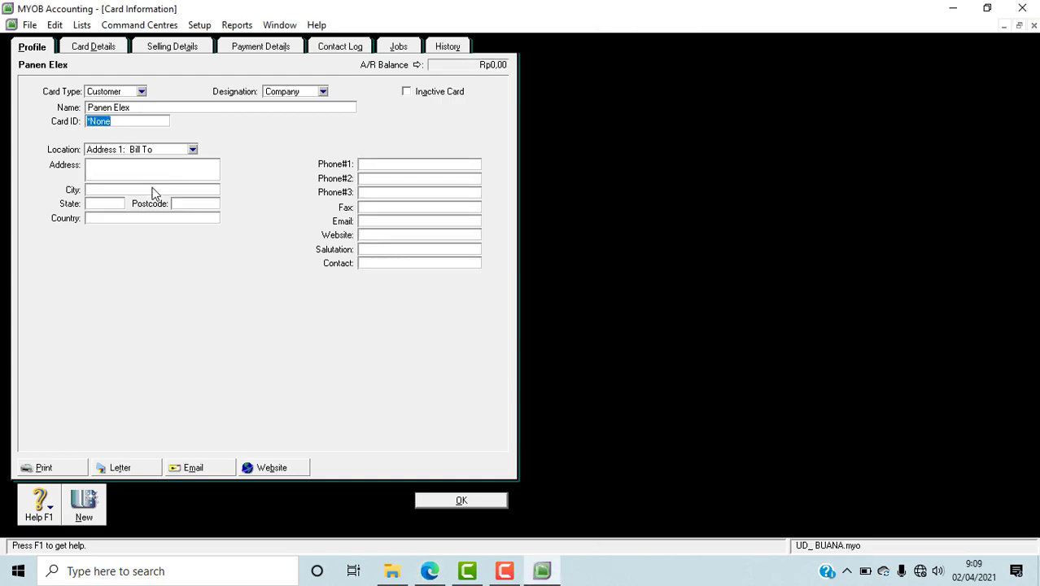
pyautogui.write('C004')
# Step: Copy Panen Elex's address from the Alamat column of the PDF in Edge into the MYOB card's address
pyautogui.click(430, 571)
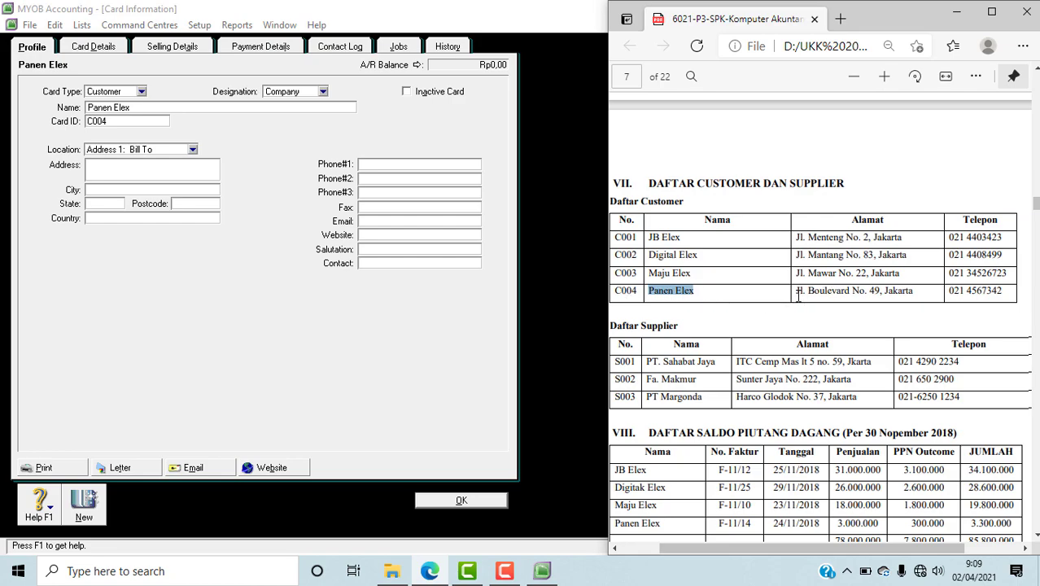
pyautogui.moveTo(799, 295); pyautogui.dragTo(920, 320)
pyautogui.hotkey('ctrl', 'c')
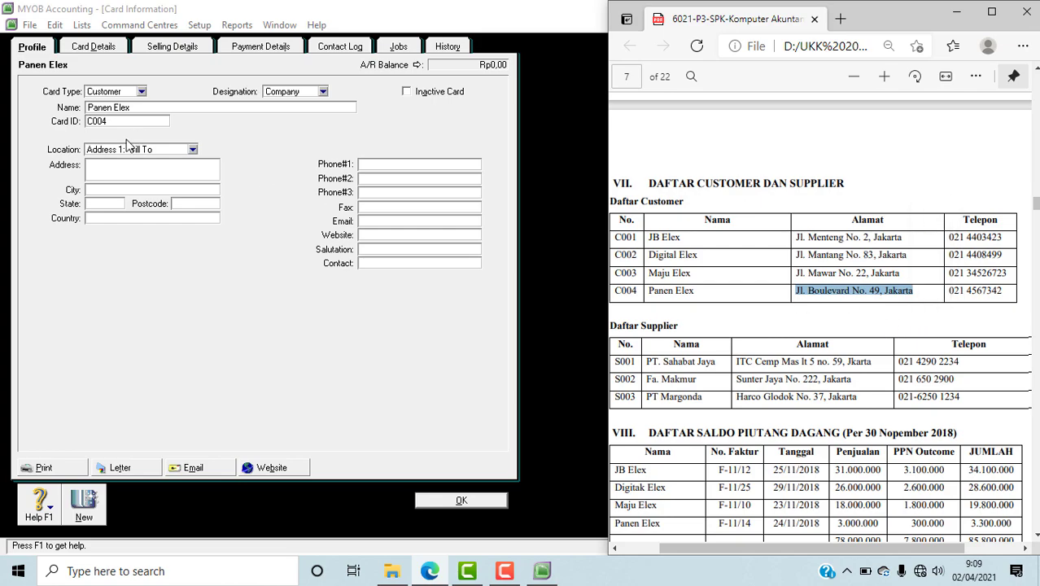
pyautogui.click(111, 171)
pyautogui.click(109, 165)
pyautogui.hotkey('ctrl', 'v')
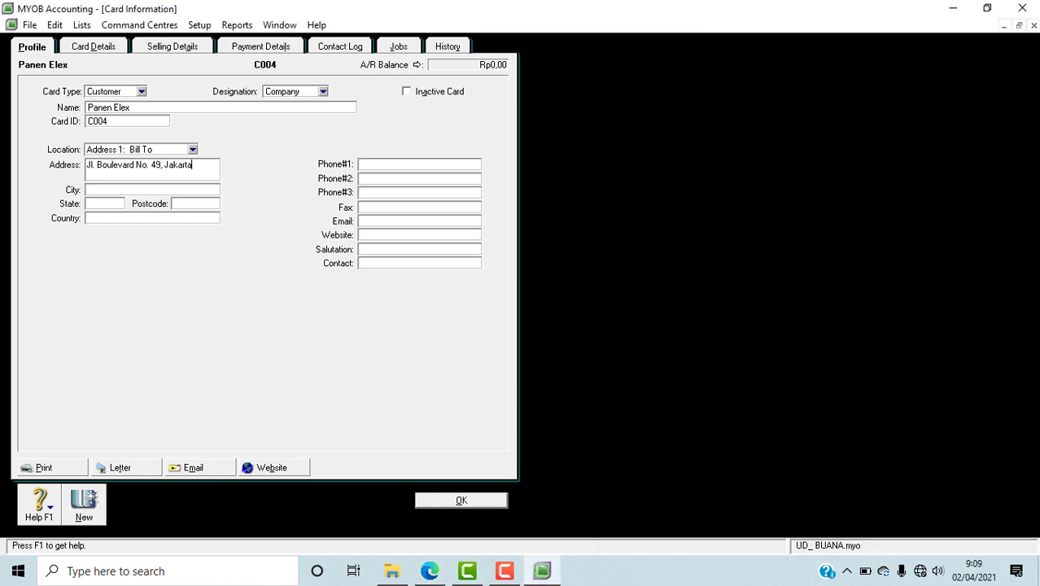
pyautogui.click(430, 571)
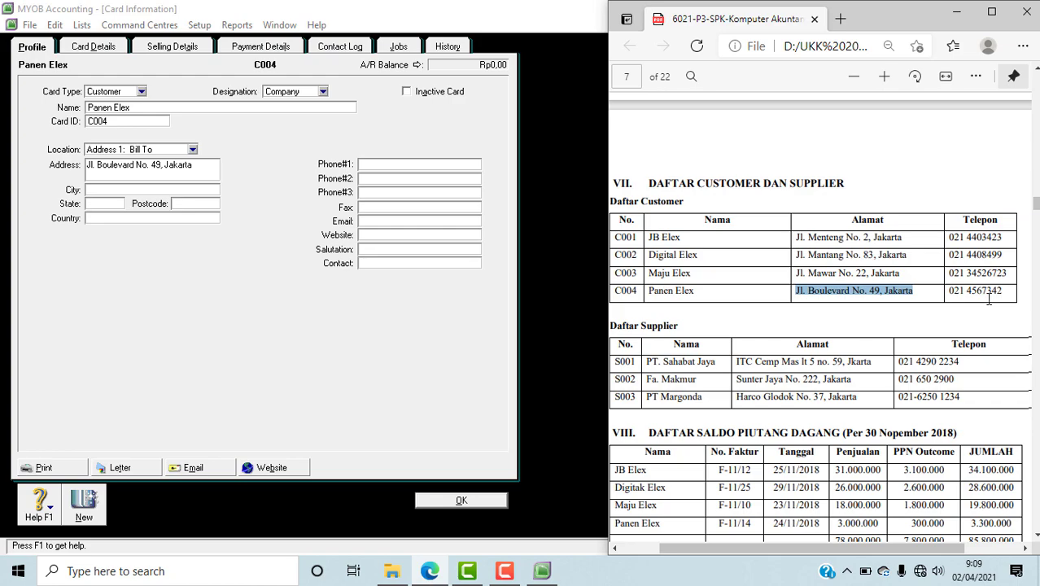
pyautogui.moveTo(948, 291); pyautogui.dragTo(1006, 293)
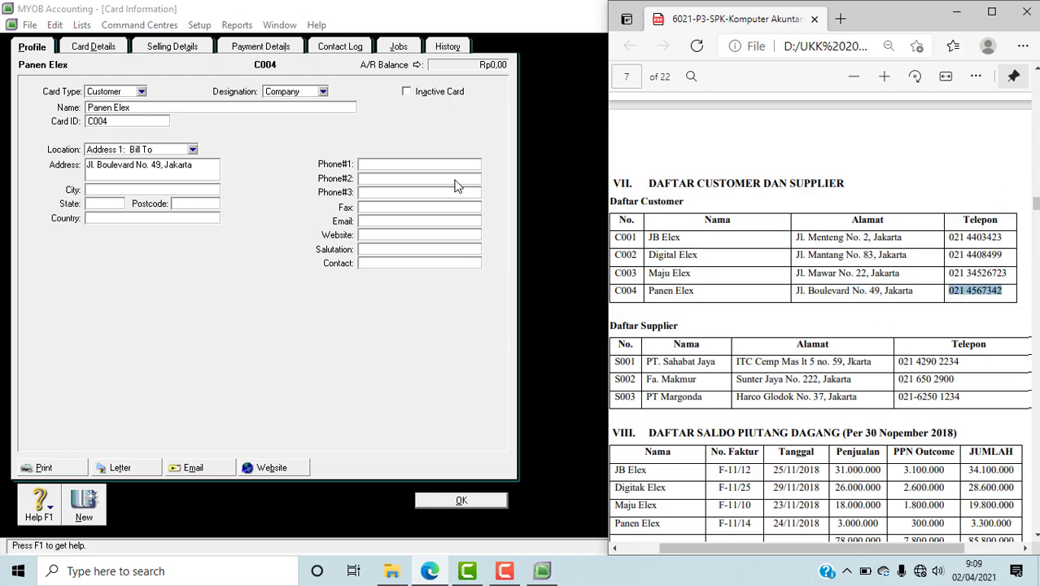
pyautogui.click(377, 166)
pyautogui.hotkey('ctrl', 'v')
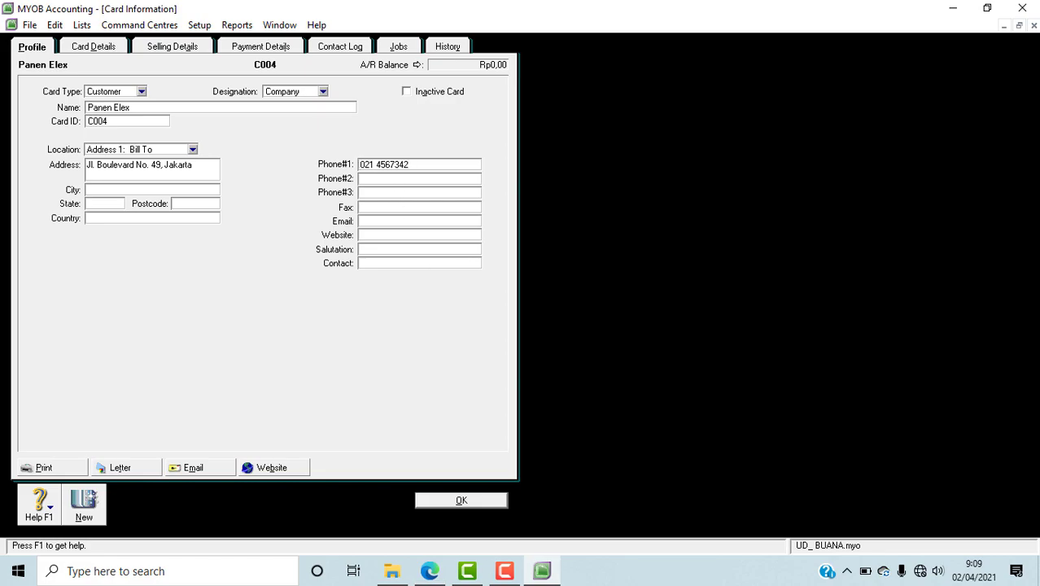
pyautogui.click(430, 570)
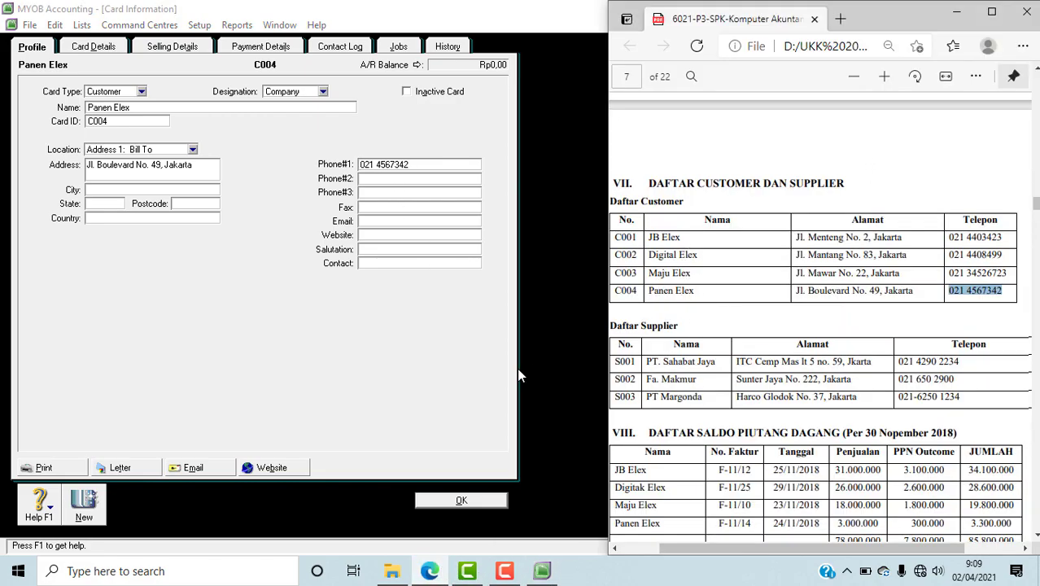
pyautogui.click(457, 503)
# Step: Start a supplier card in MYOB and name it PT. Sahabat Jaya, copying the name from the Daftar Supplier table of the PDF in Edge
pyautogui.click(432, 571)
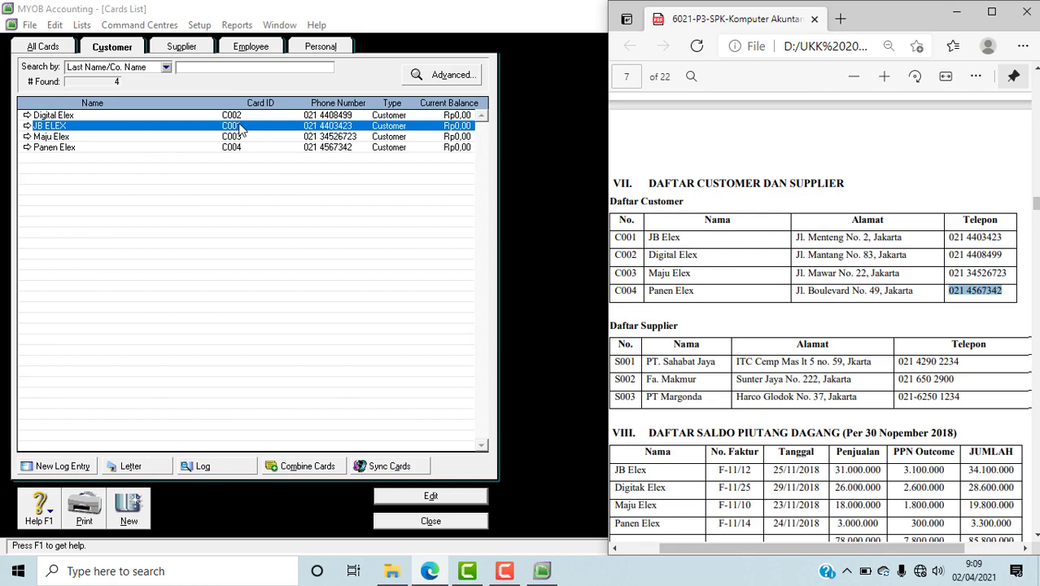
pyautogui.scroll(-2, 772, 381)
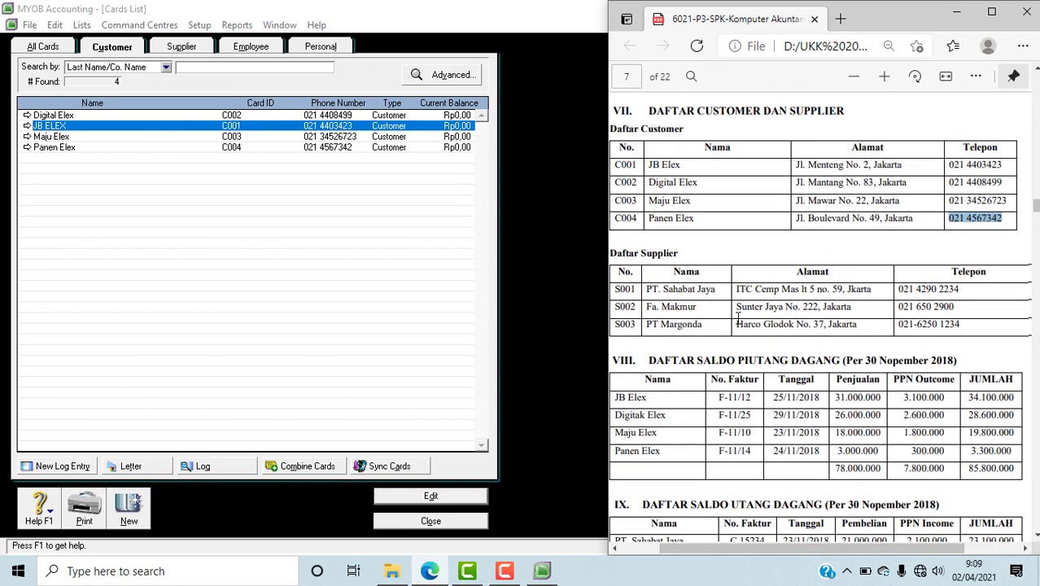
pyautogui.click(183, 48)
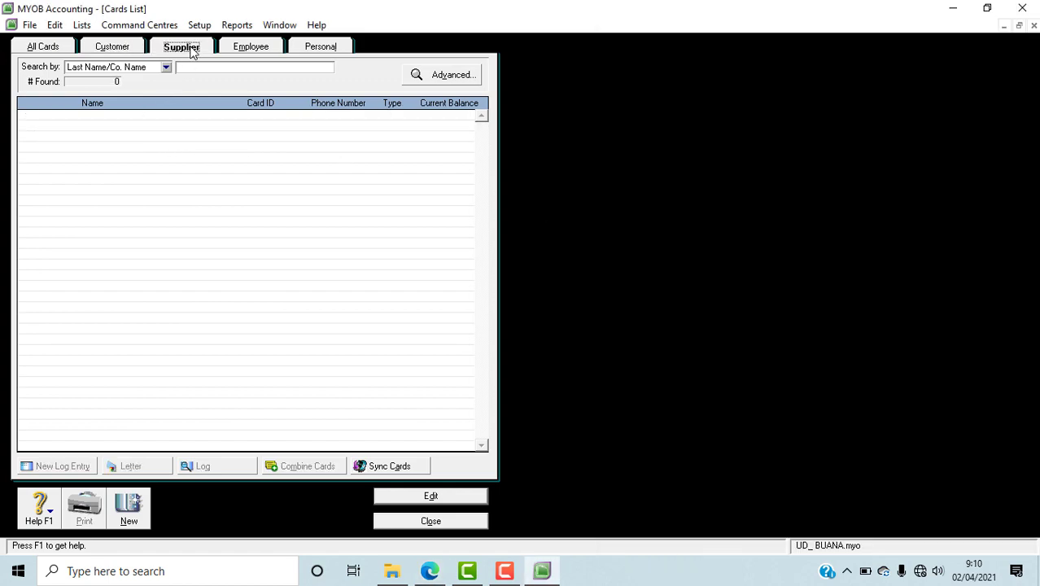
pyautogui.click(132, 512)
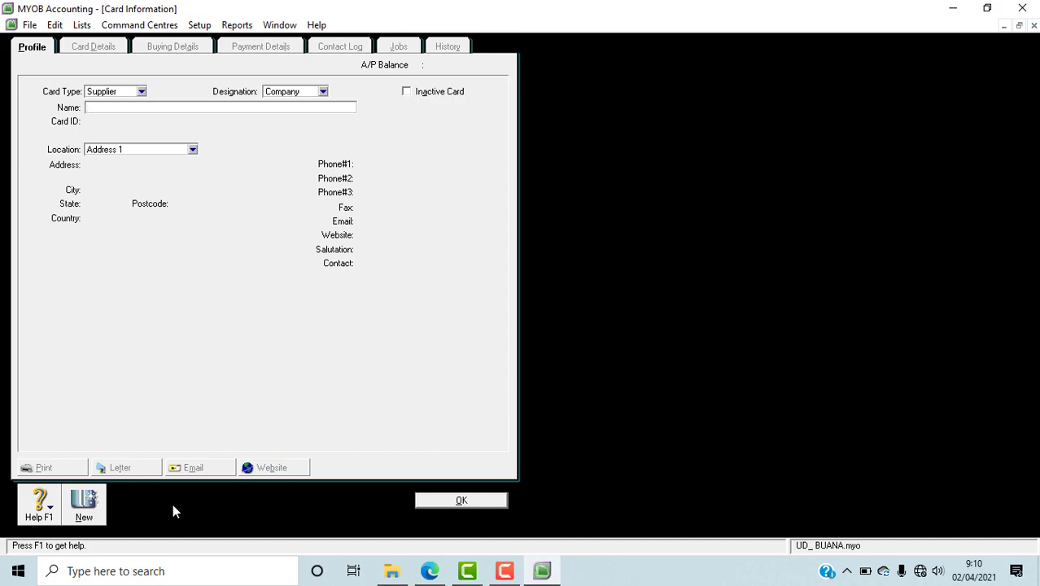
pyautogui.click(429, 570)
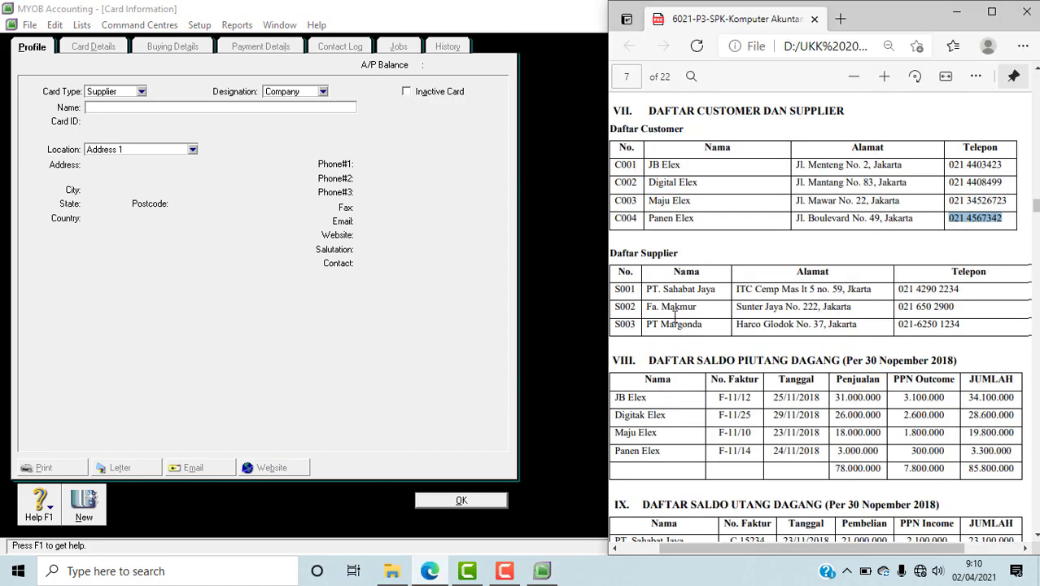
pyautogui.moveTo(647, 291); pyautogui.dragTo(725, 290)
pyautogui.hotkey('ctrl', 'c')
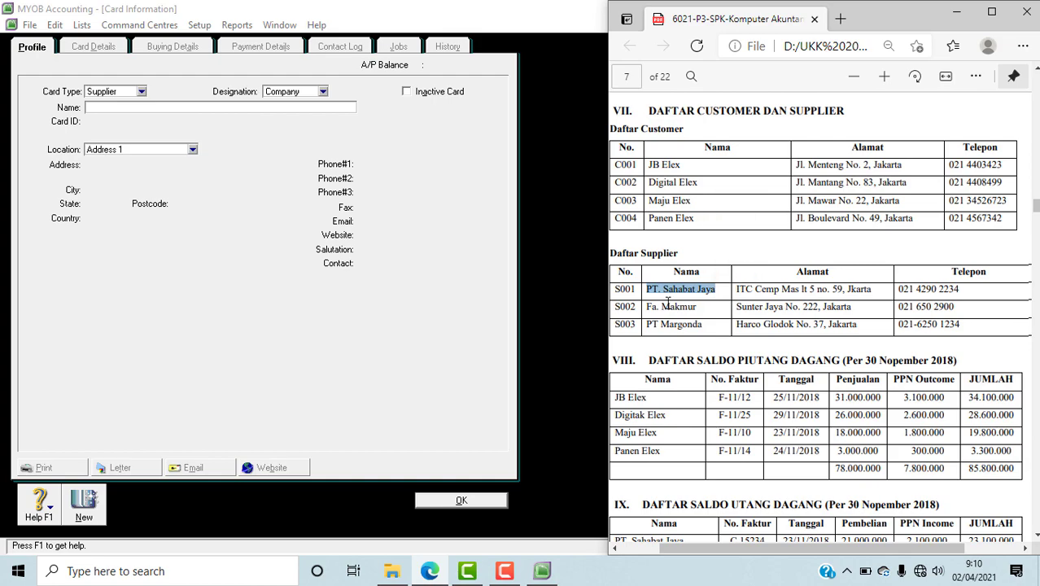
pyautogui.click(117, 109)
pyautogui.hotkey('ctrl', 'v')
pyautogui.press('Tab')
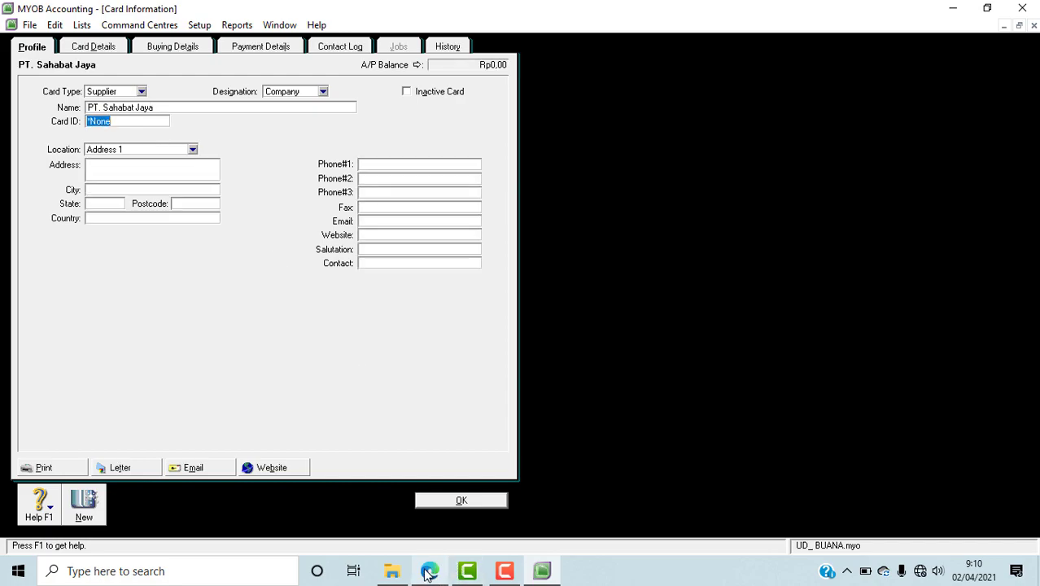
# Step: Enter PT. Sahabat Jaya's supplier number from the PDF as the card's ID
pyautogui.moveTo(429, 572)
pyautogui.write('S')
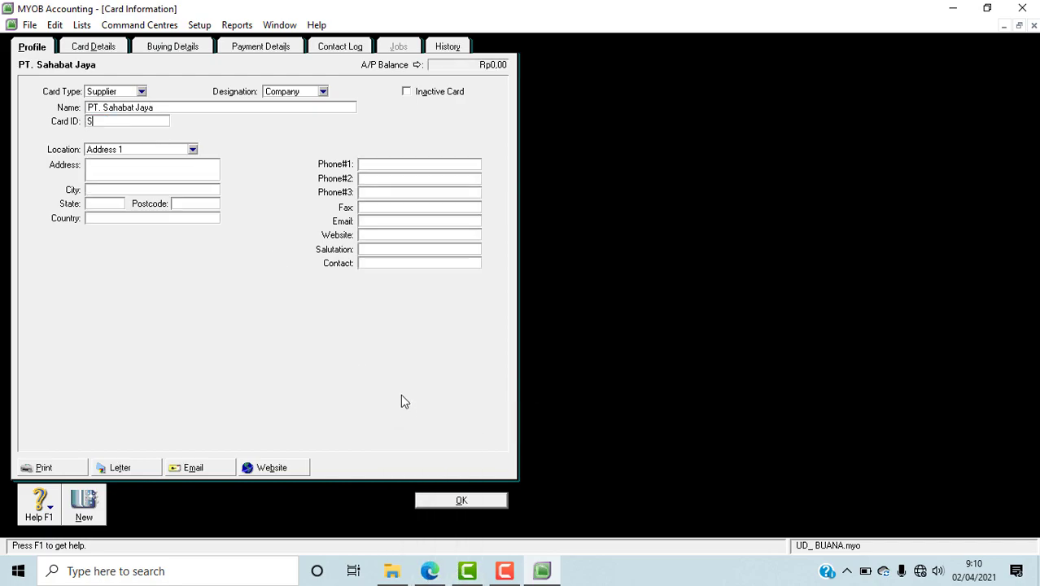
pyautogui.write('001')
# Step: Copy PT. Sahabat Jaya's address from the PDF in Edge into the MYOB card's address and correct the misspelled city to Jakarta
pyautogui.click(429, 572)
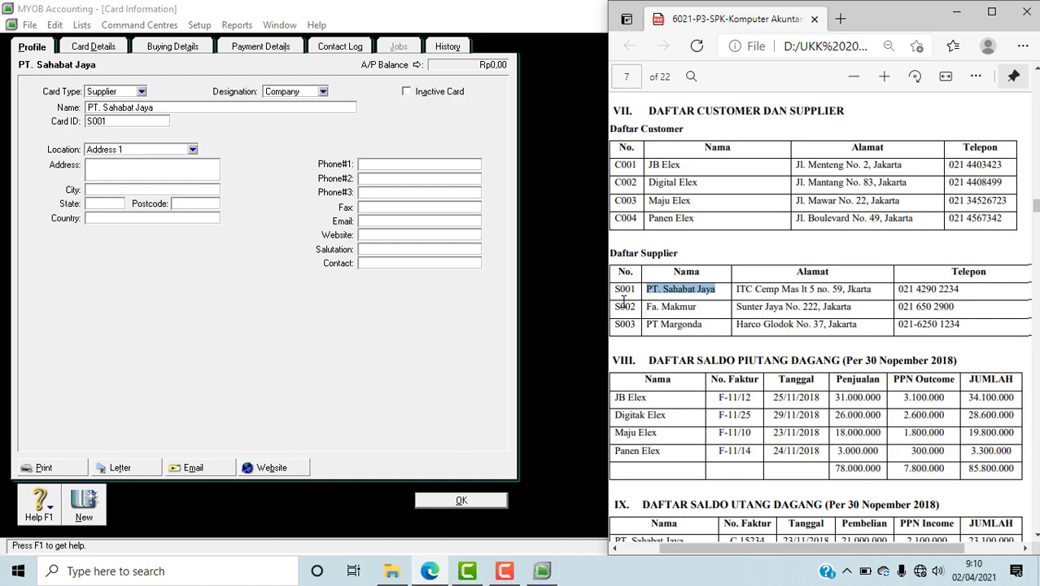
pyautogui.moveTo(736, 290); pyautogui.dragTo(877, 293)
pyautogui.hotkey('ctrl', 'c')
pyautogui.click(104, 169)
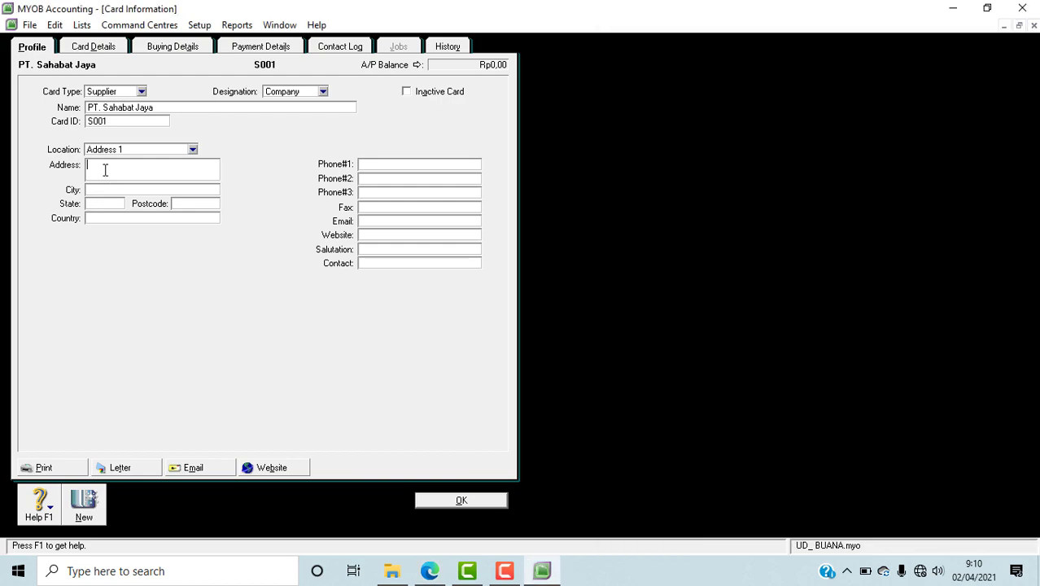
pyautogui.hotkey('ctrl', 'v')
pyautogui.press('Left')
pyautogui.press('Left')
pyautogui.press('Left')
pyautogui.press('Left')
pyautogui.press('Left')
pyautogui.write('a')
pyautogui.click(431, 572)
pyautogui.moveTo(899, 291); pyautogui.dragTo(958, 291)
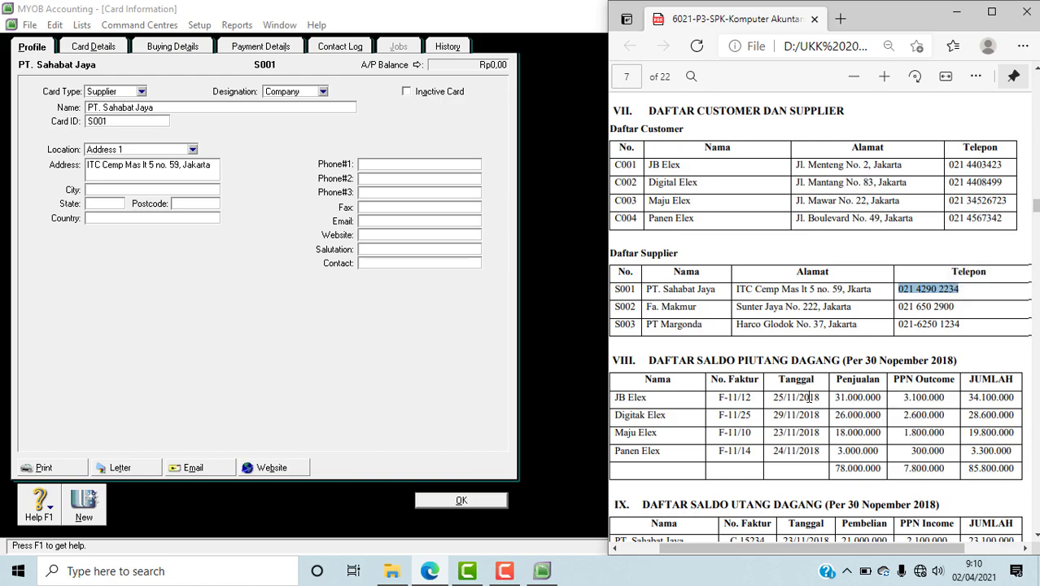
pyautogui.click(380, 166)
pyautogui.hotkey('ctrl', 'v')
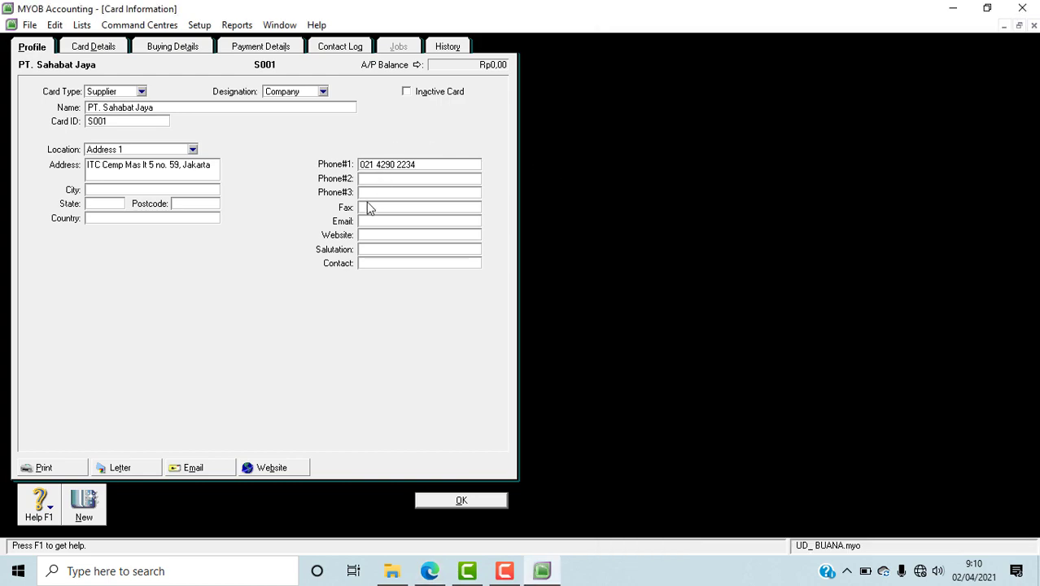
# Step: Create another supplier card in MYOB, copying the name Fa. Makmur from the PDF in Edge and entering its listed supplier number as the ID
pyautogui.click(88, 509)
pyautogui.click(429, 571)
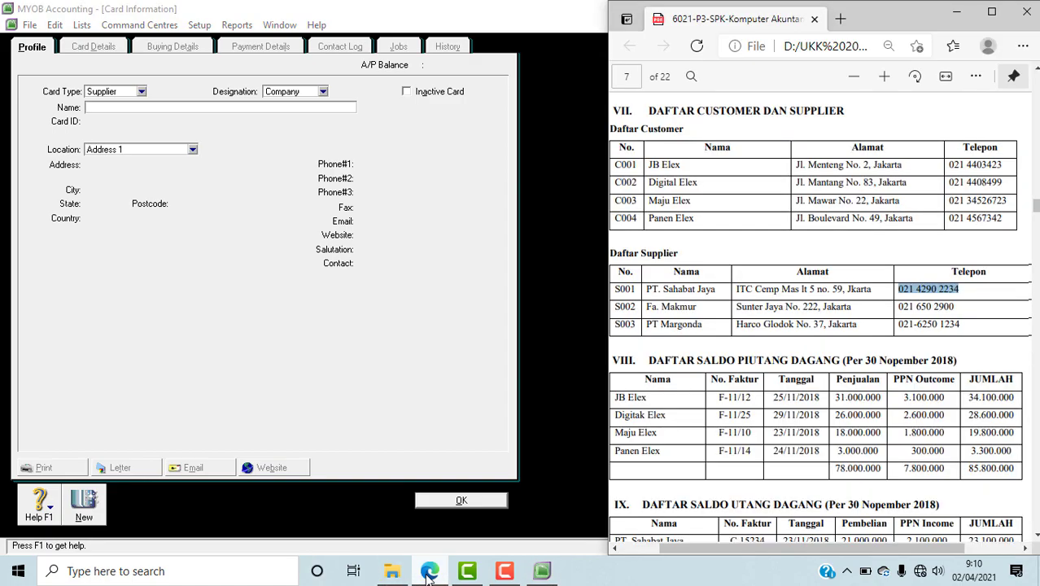
pyautogui.moveTo(646, 306); pyautogui.dragTo(697, 308)
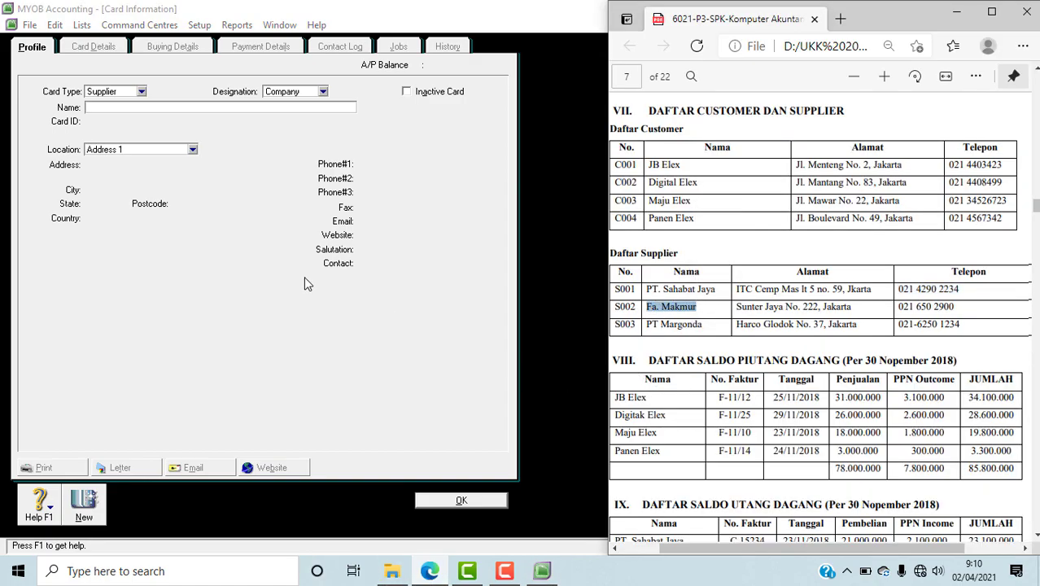
pyautogui.click(113, 104)
pyautogui.hotkey('ctrl', 'v')
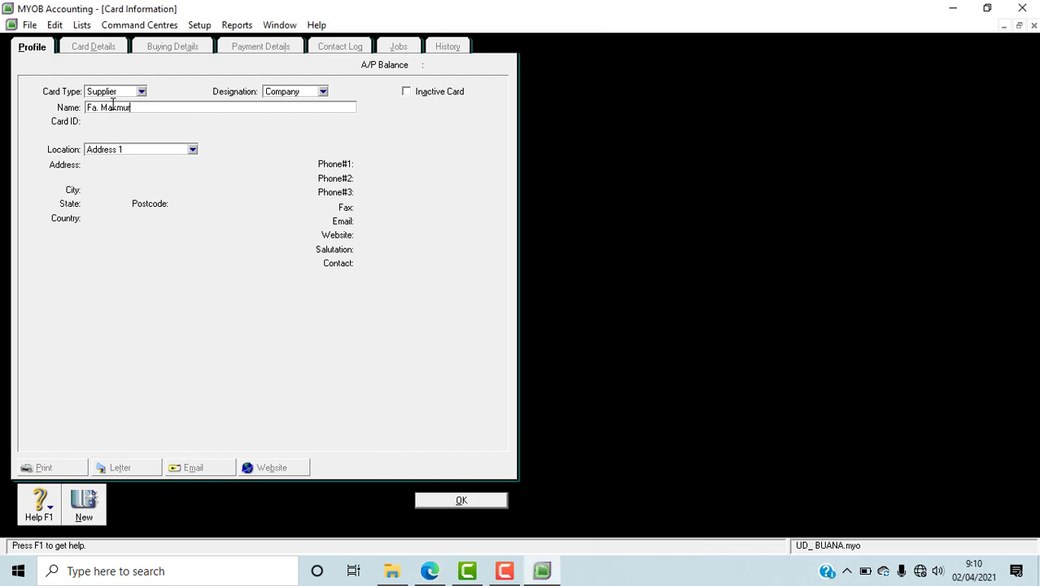
pyautogui.press('Tab')
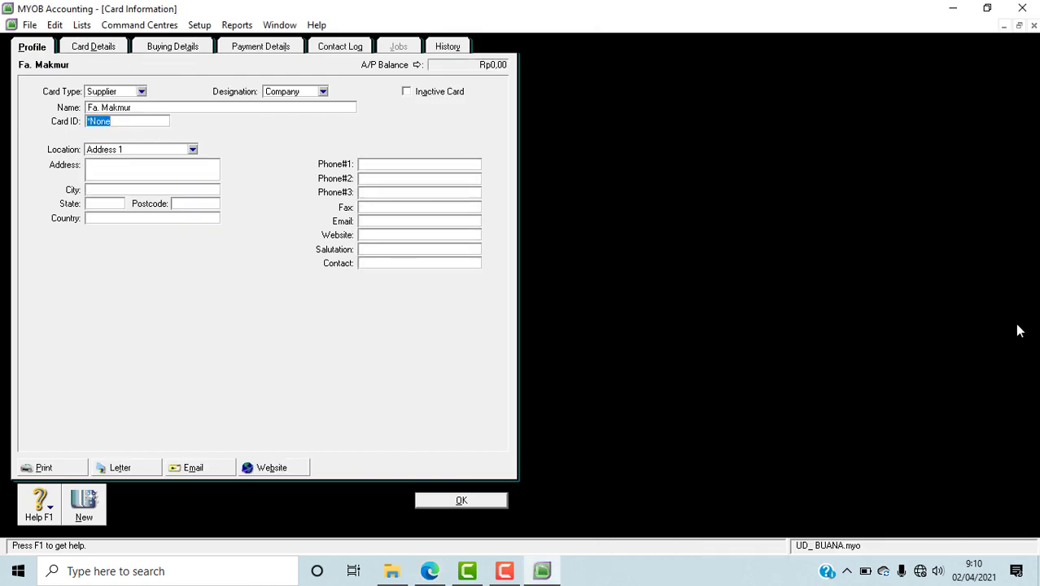
pyautogui.write('S002')
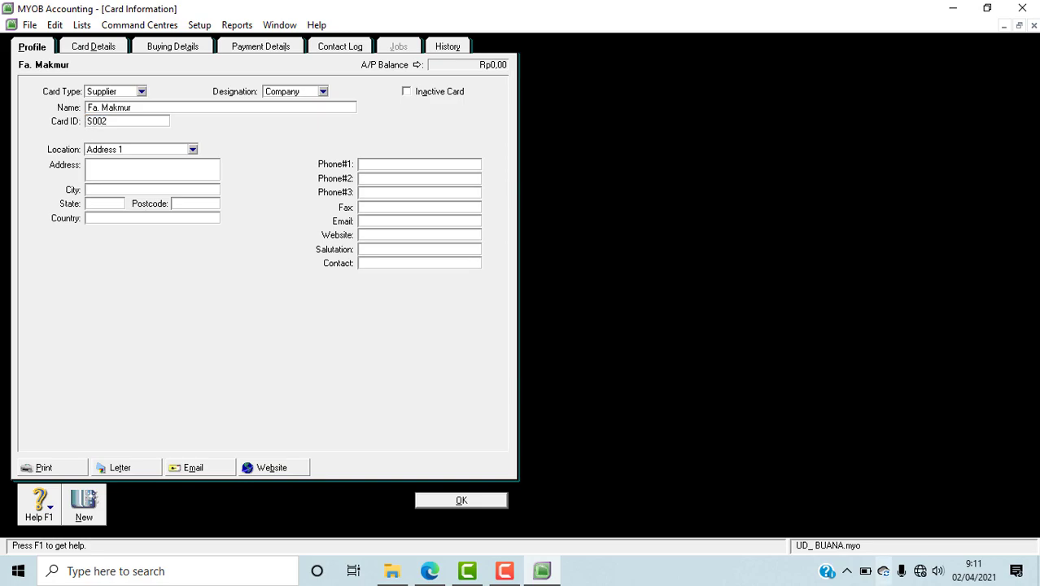
# Step: Copy Fa. Makmur's address from the Daftar Supplier table of the PDF in Edge into the MYOB card's address
pyautogui.click(430, 571)
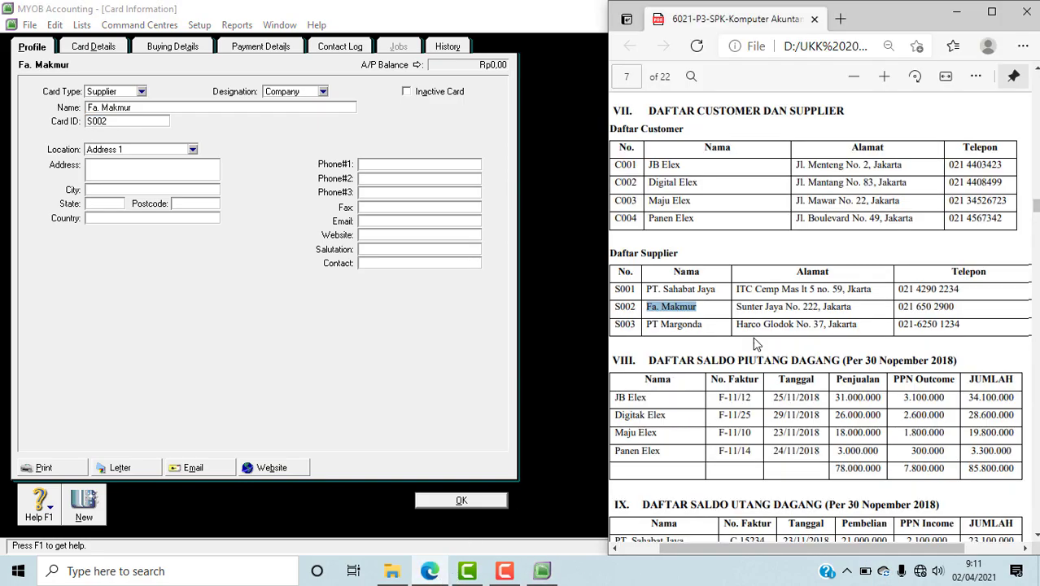
pyautogui.moveTo(737, 306); pyautogui.dragTo(857, 310)
pyautogui.hotkey('ctrl', 'c')
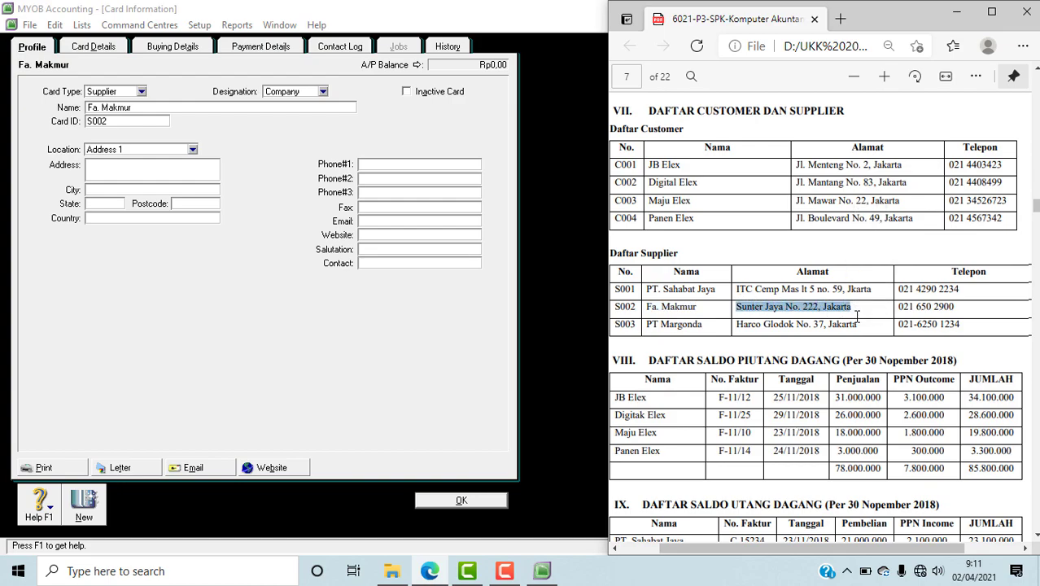
pyautogui.click(135, 171)
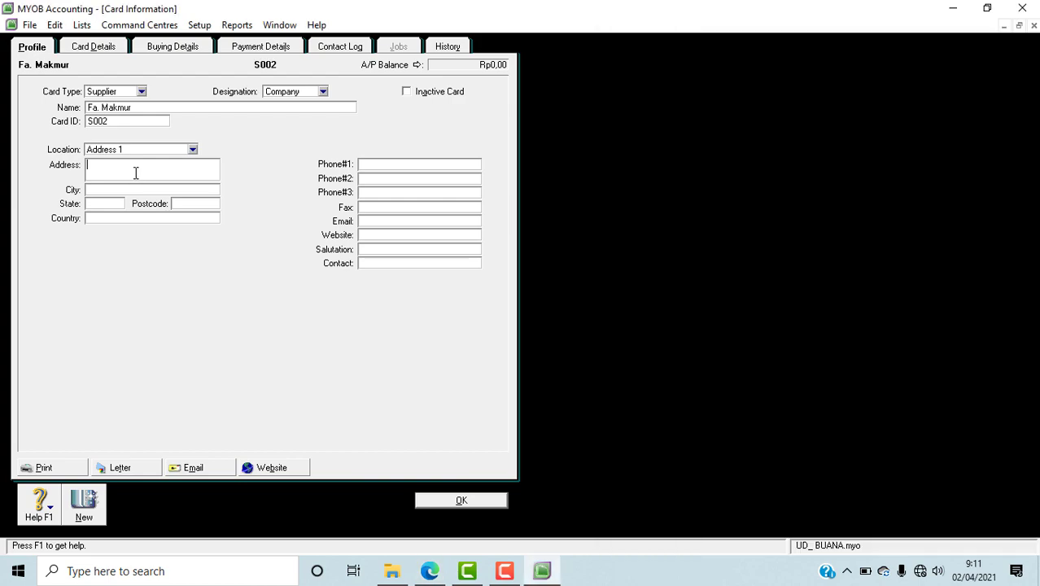
pyautogui.hotkey('ctrl', 'v')
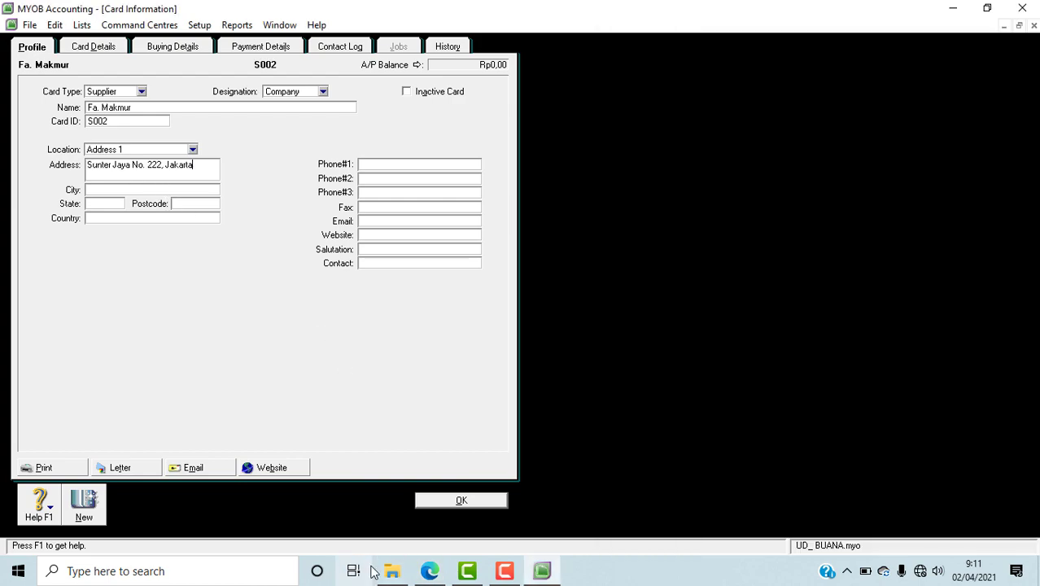
pyautogui.click(429, 571)
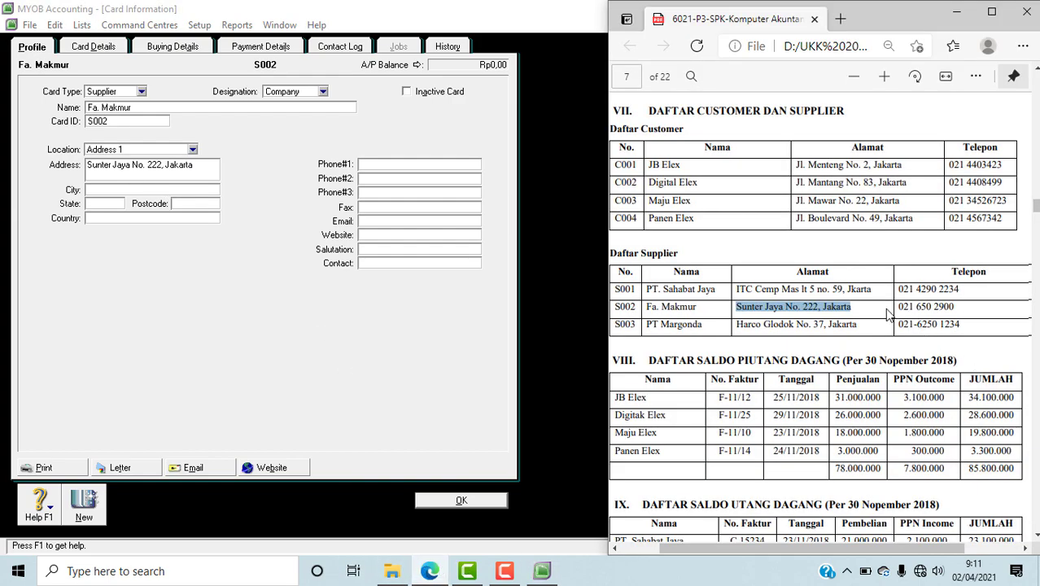
pyautogui.moveTo(897, 307); pyautogui.dragTo(959, 309)
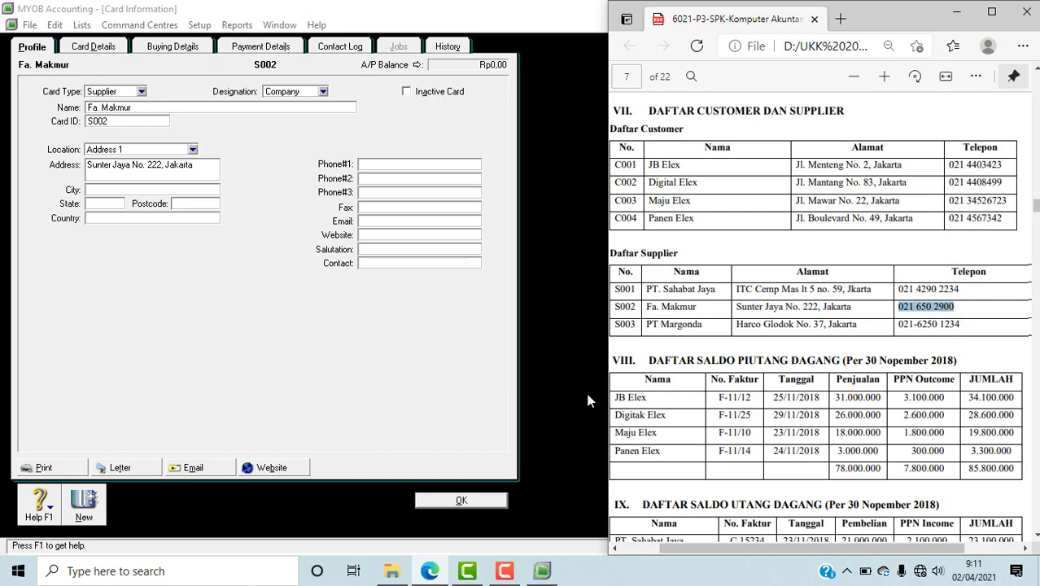
pyautogui.click(422, 164)
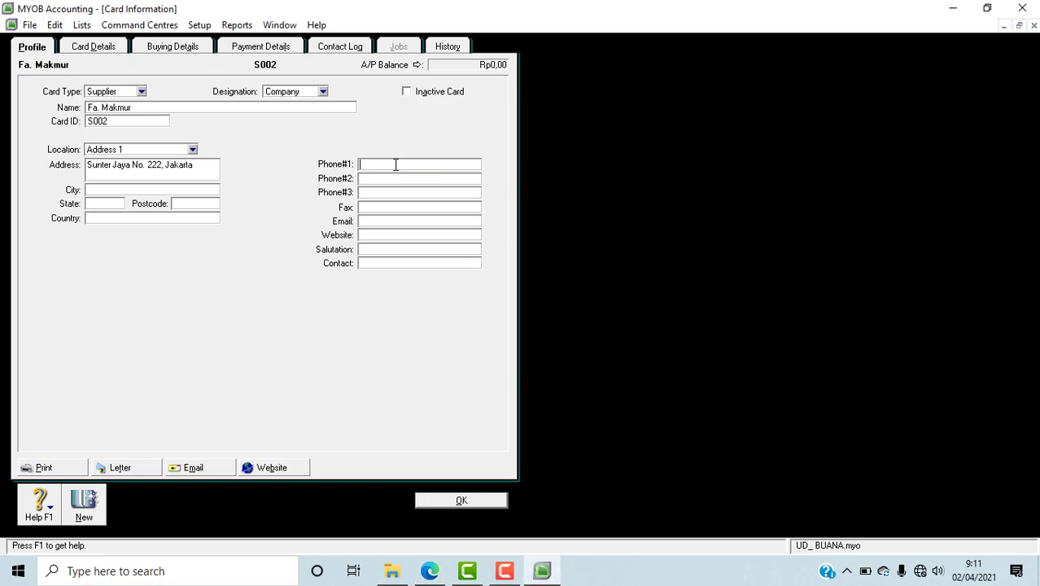
pyautogui.click(429, 571)
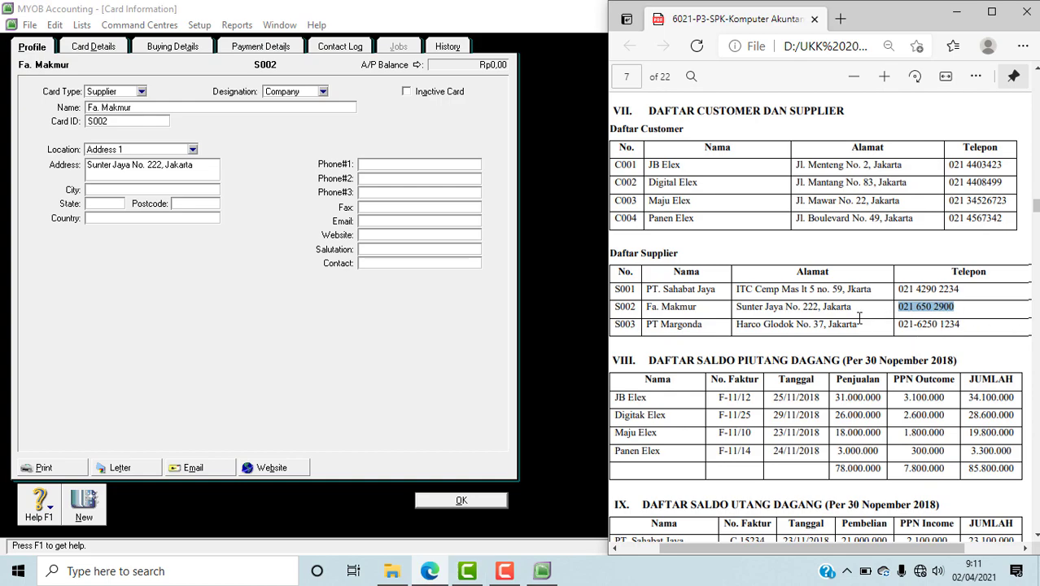
pyautogui.click(373, 166)
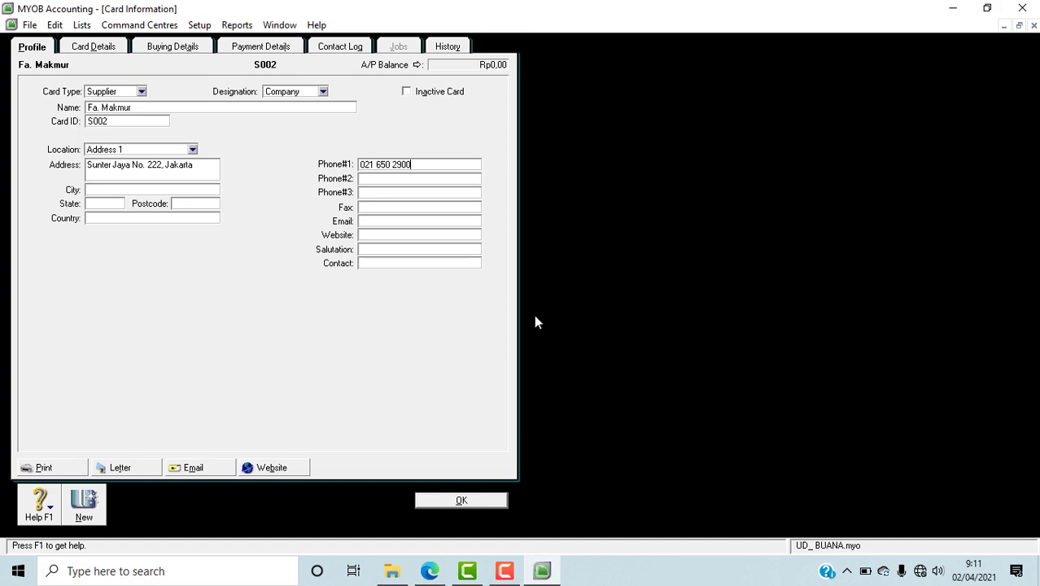
pyautogui.click(430, 570)
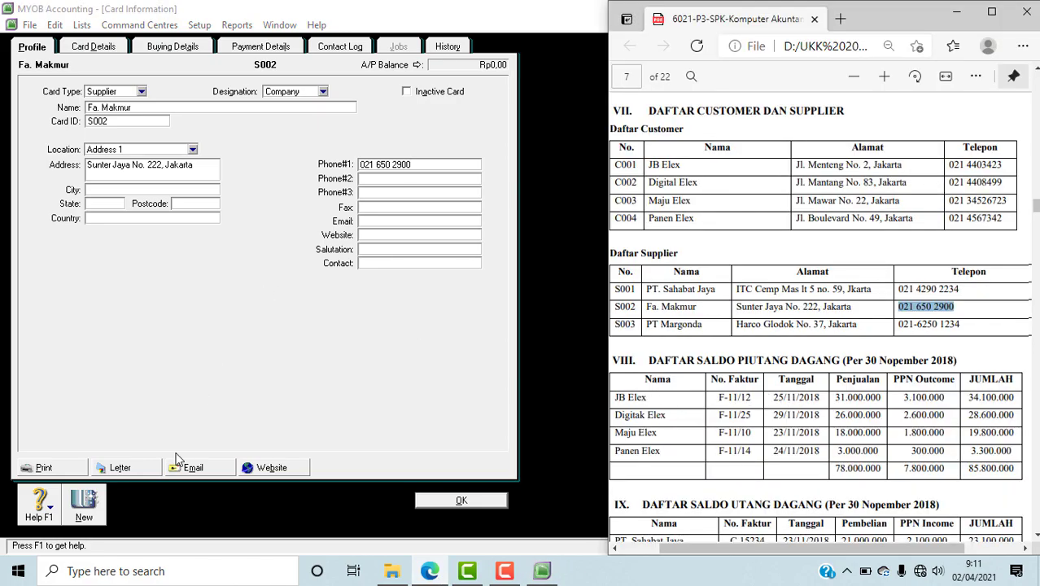
# Step: Create a supplier card in MYOB for PT Margonda, copying the name from the PDF in Edge and entering its listed supplier number as the ID
pyautogui.click(86, 505)
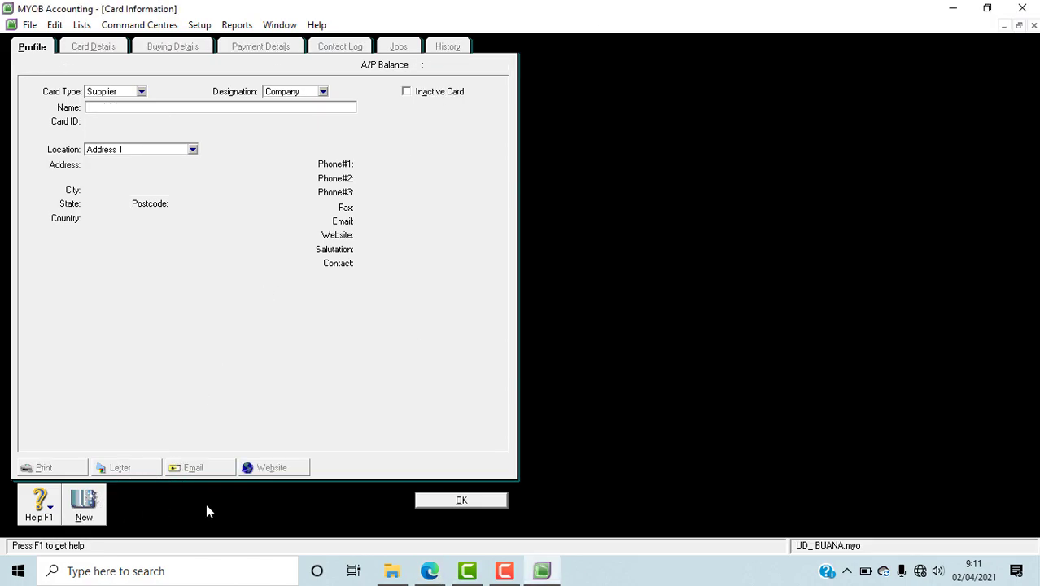
pyautogui.click(430, 571)
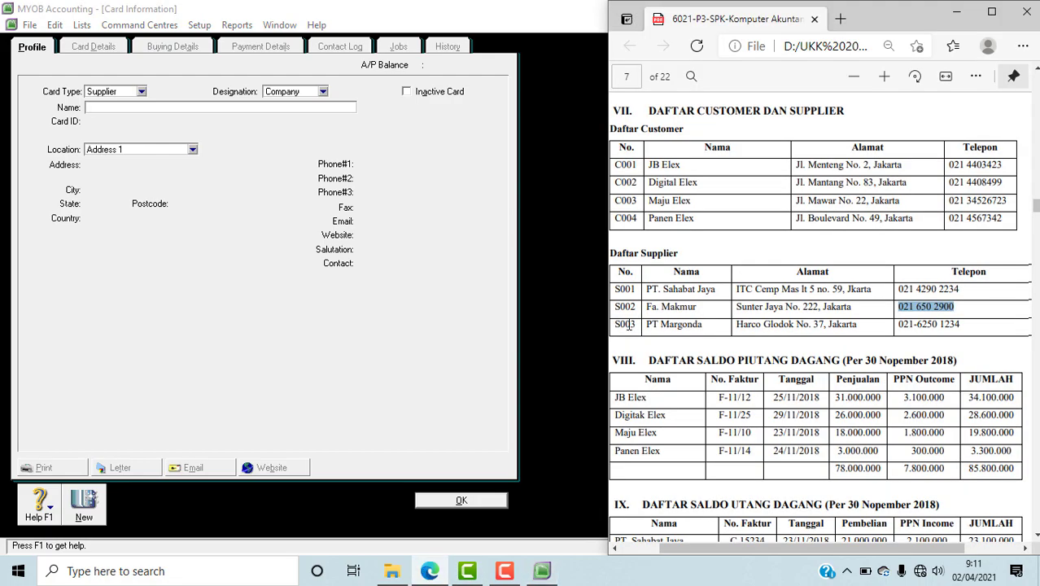
pyautogui.moveTo(644, 327); pyautogui.dragTo(703, 327)
pyautogui.hotkey('ctrl', 'c')
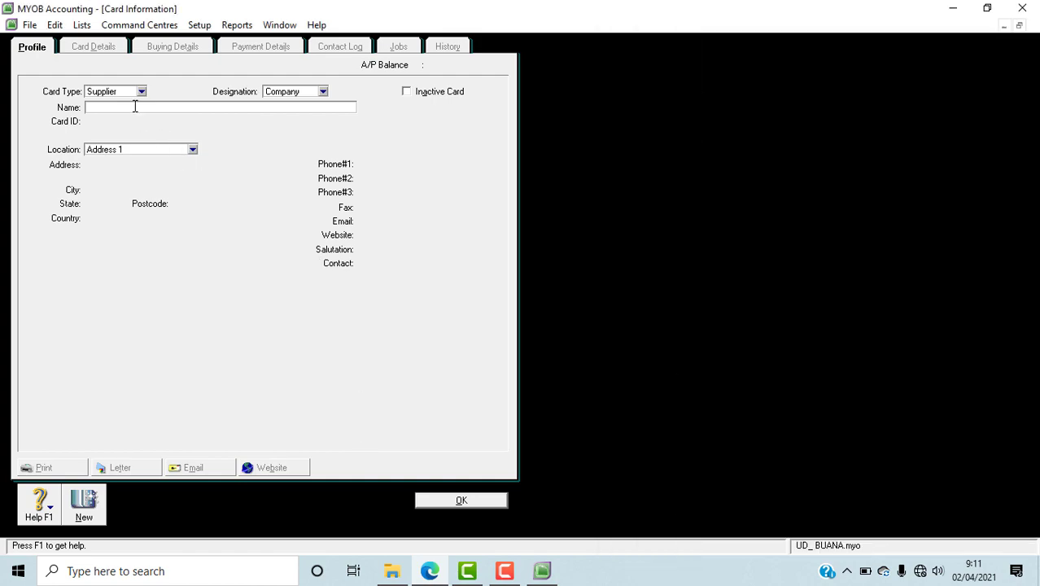
pyautogui.click(136, 106)
pyautogui.hotkey('ctrl', 'v')
pyautogui.press('Tab')
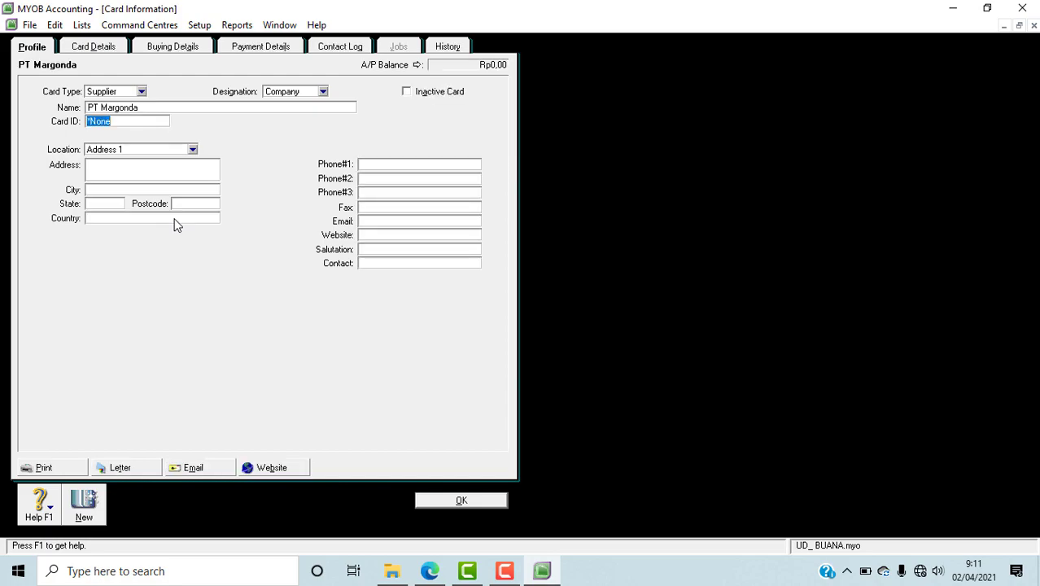
pyautogui.write('S003')
# Step: Copy PT Margonda's address from the Daftar Supplier table of the PDF in Edge into the MYOB card's address
pyautogui.click(430, 570)
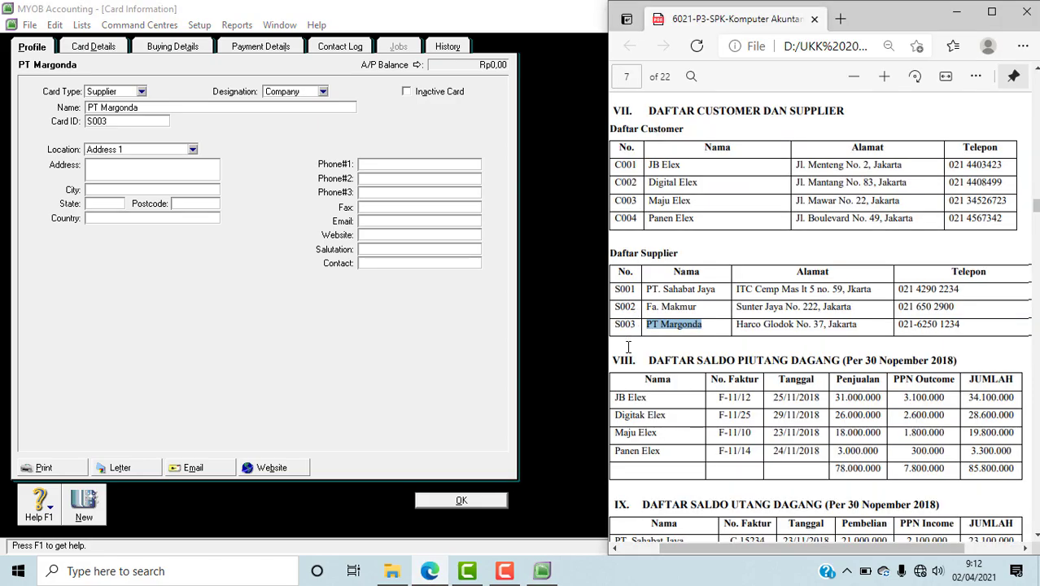
pyautogui.moveTo(737, 323); pyautogui.dragTo(873, 326)
pyautogui.hotkey('ctrl', 'c')
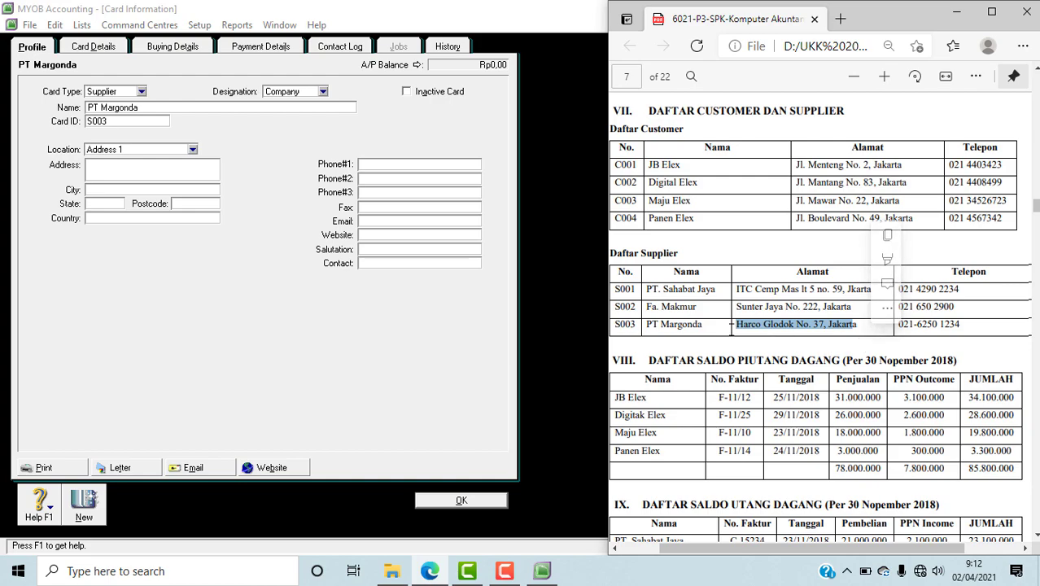
pyautogui.click(142, 167)
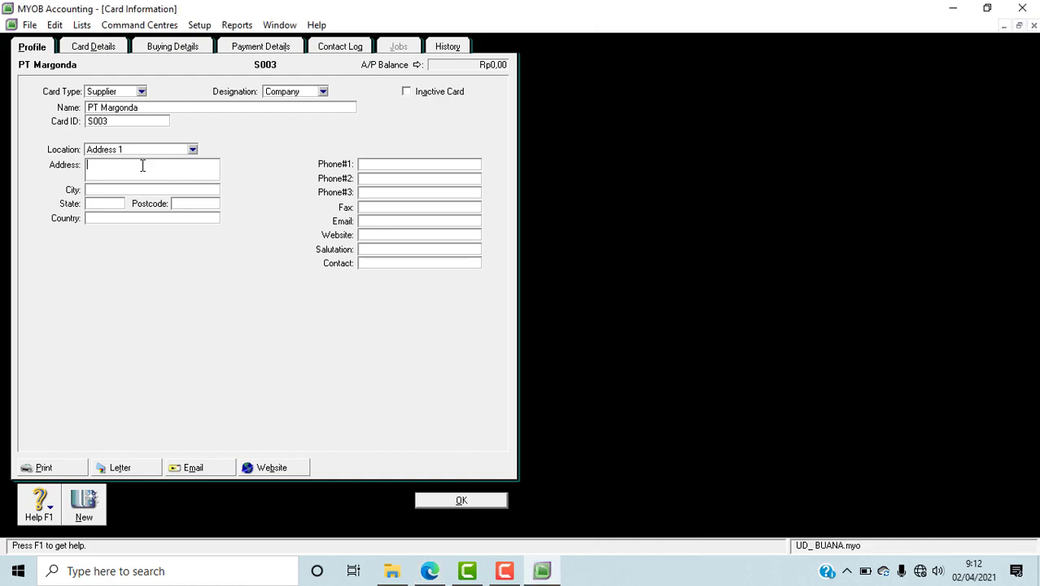
pyautogui.hotkey('ctrl', 'v')
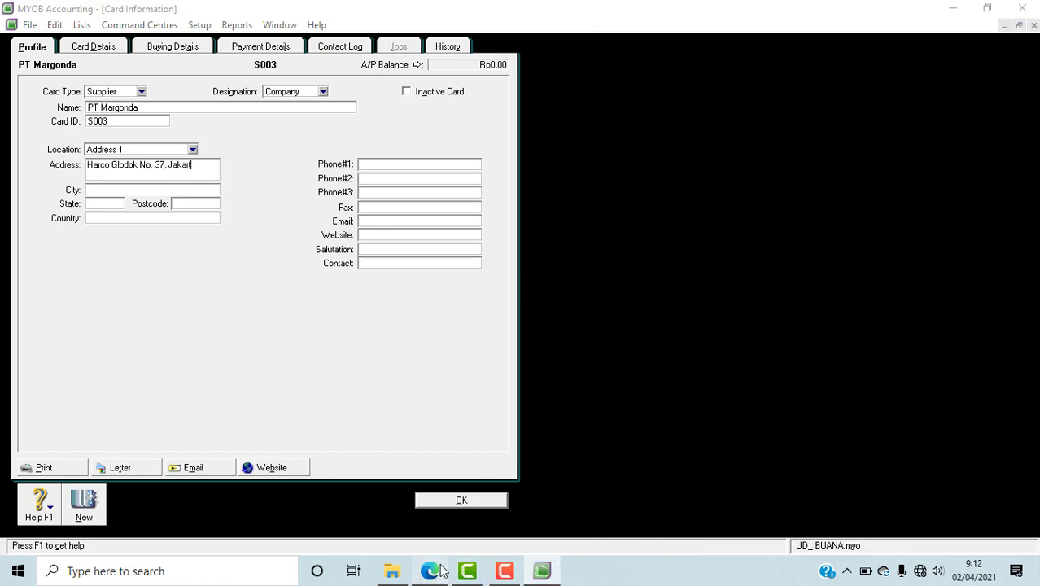
pyautogui.click(430, 571)
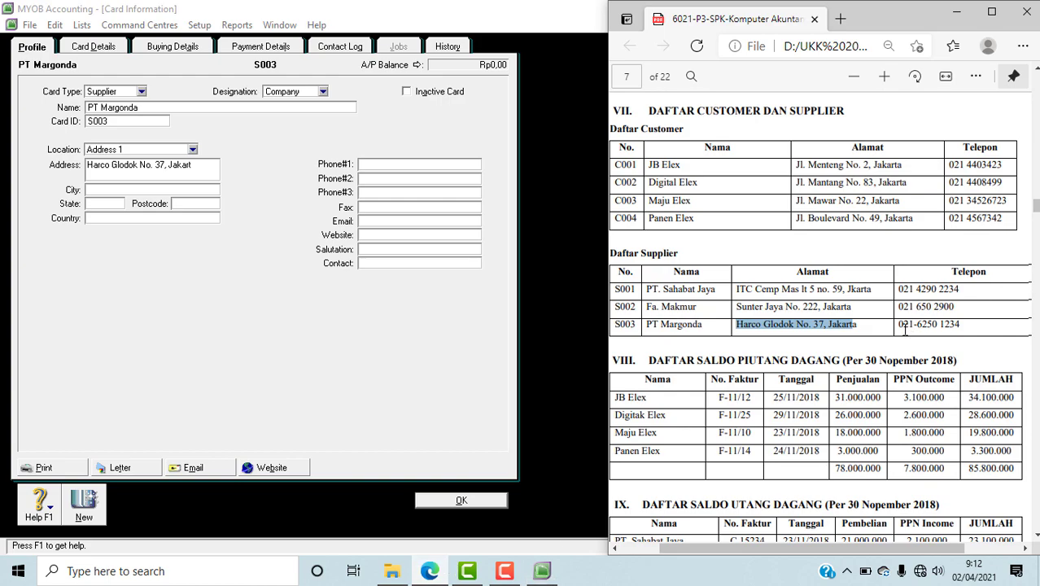
pyautogui.moveTo(900, 328); pyautogui.dragTo(962, 327)
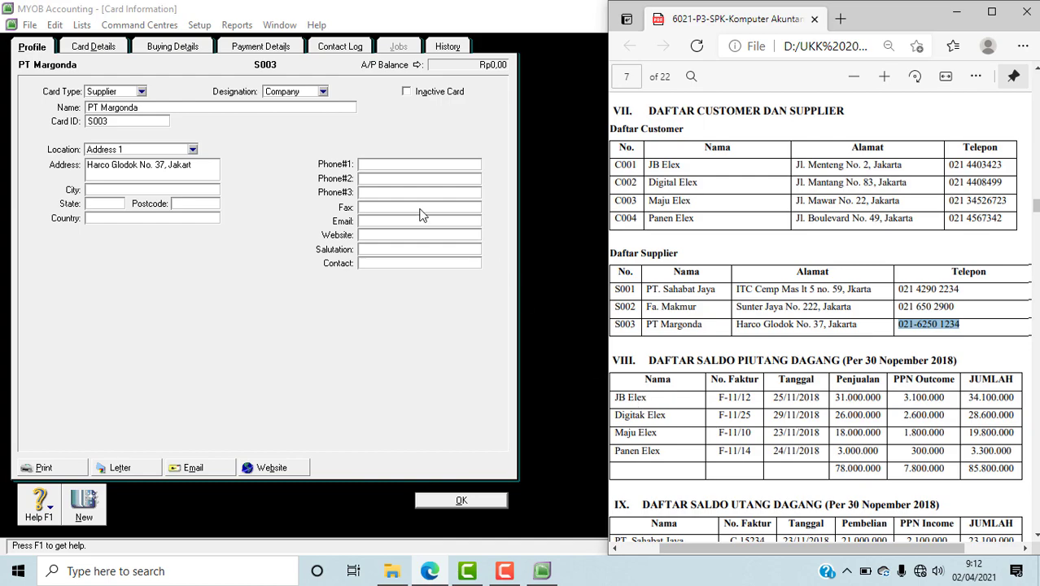
pyautogui.click(398, 164)
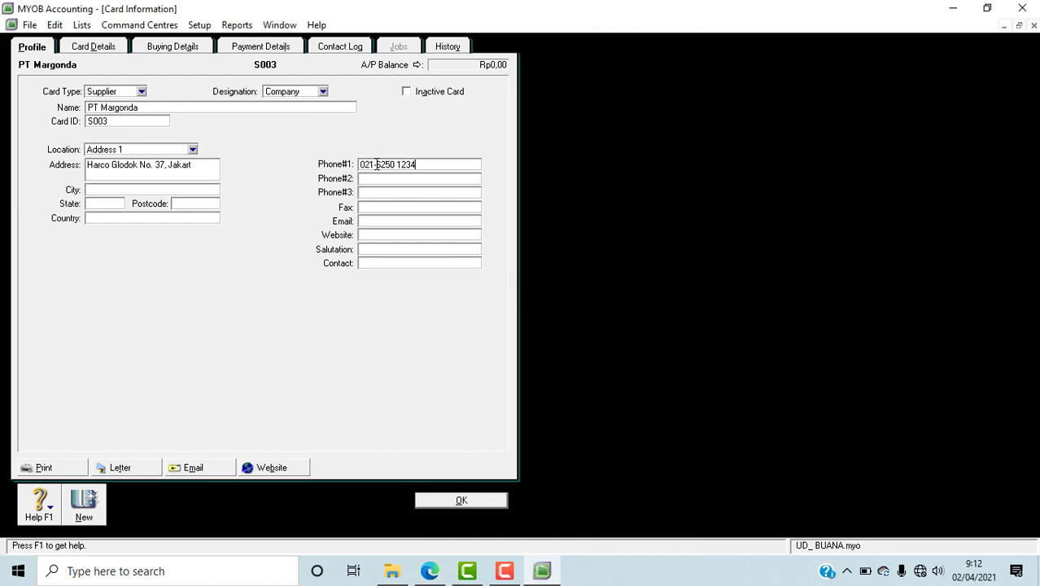
pyautogui.press('BackSpace')
pyautogui.click(430, 570)
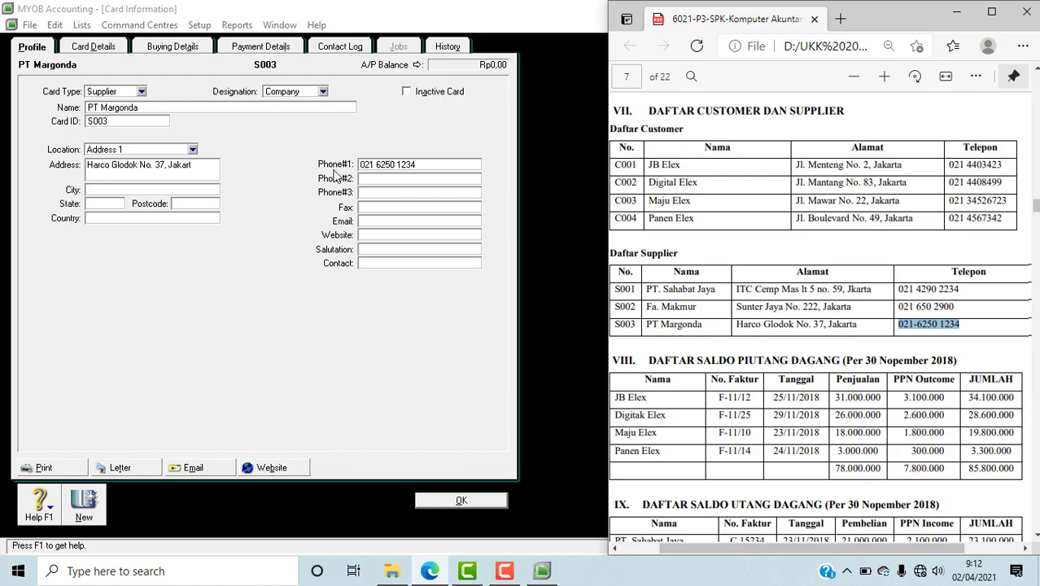
pyautogui.click(488, 502)
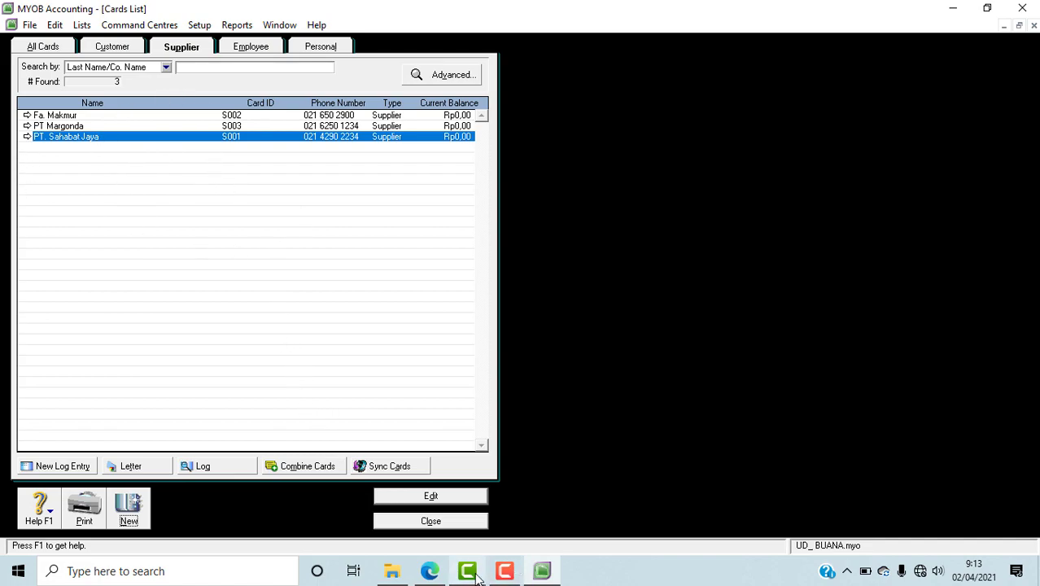
# Step: Check the complete, customer and supplier card lists in MYOB against the PDF's tables, and close the Cards List
pyautogui.click(430, 571)
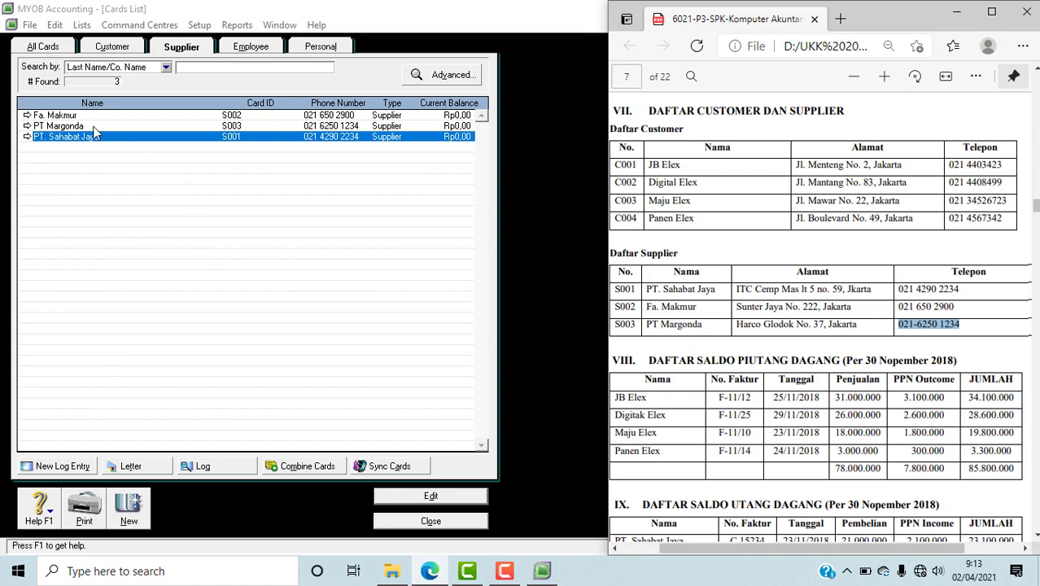
pyautogui.click(45, 51)
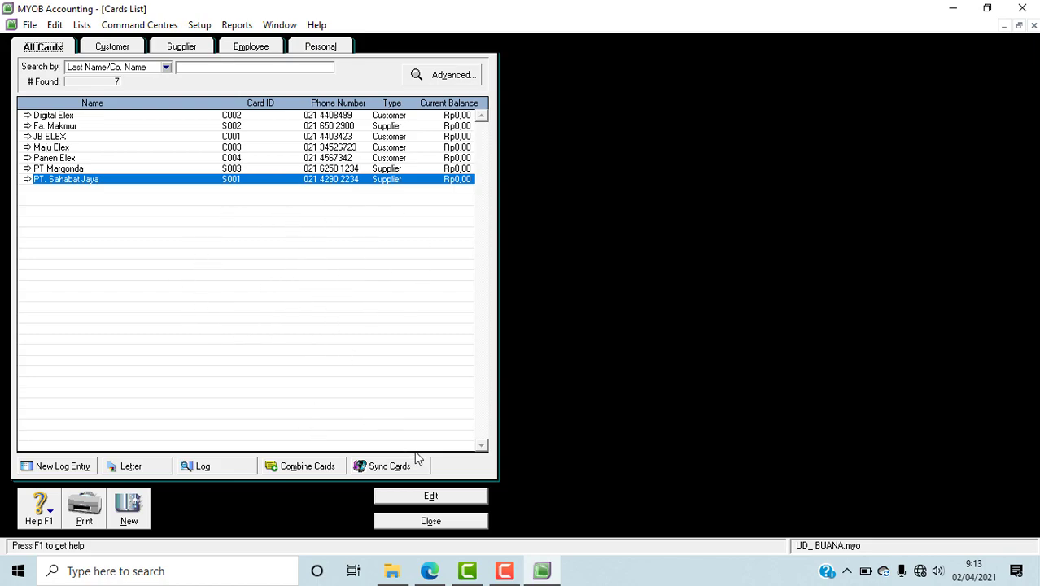
pyautogui.click(130, 52)
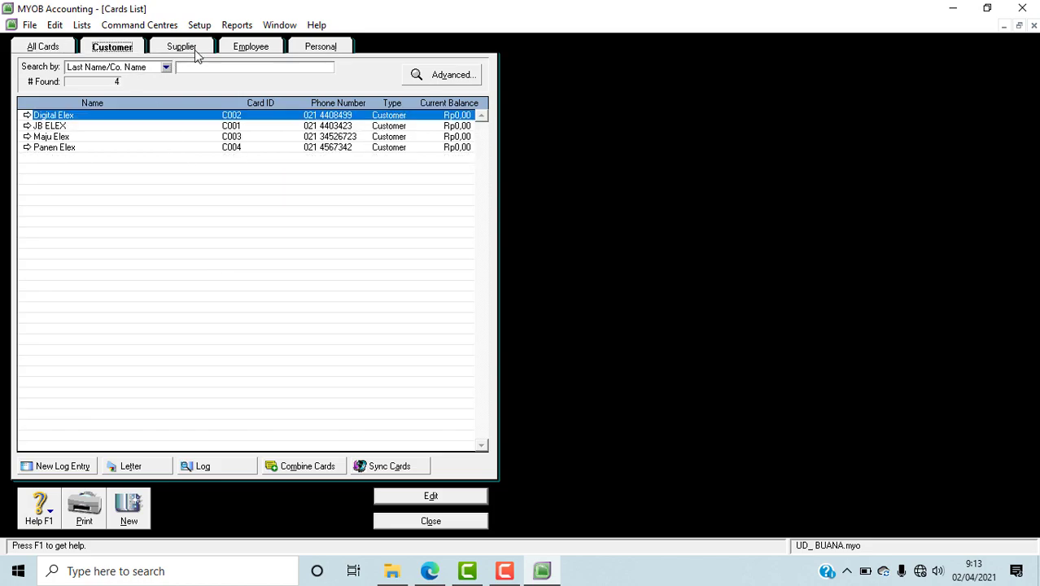
pyautogui.click(195, 55)
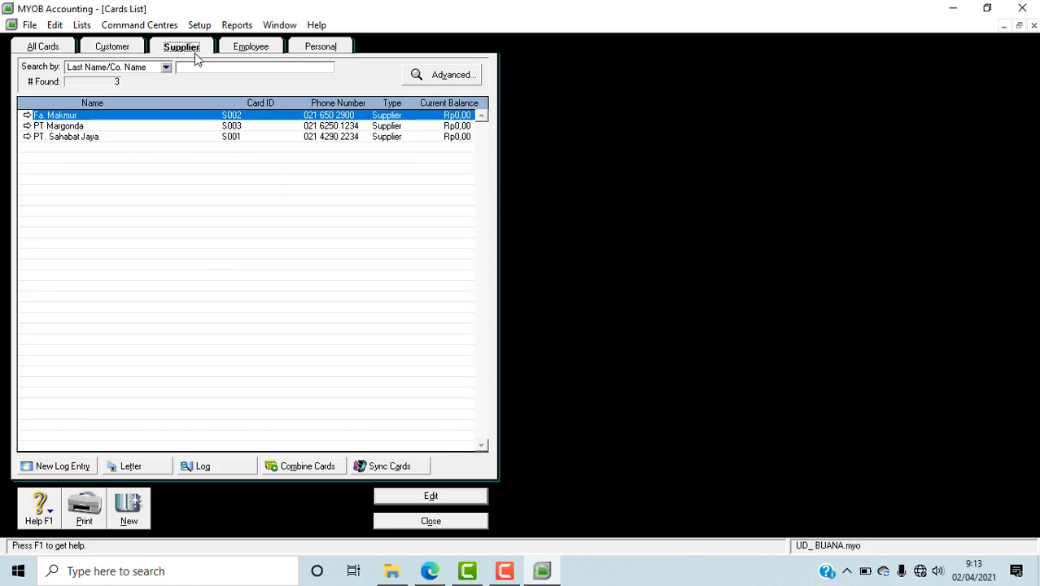
pyautogui.click(126, 54)
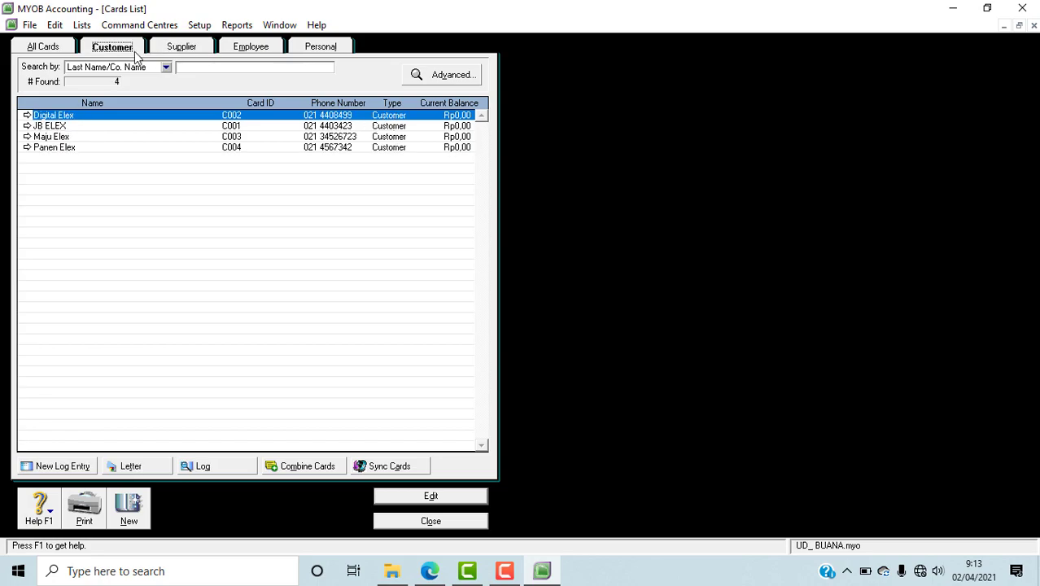
pyautogui.click(194, 52)
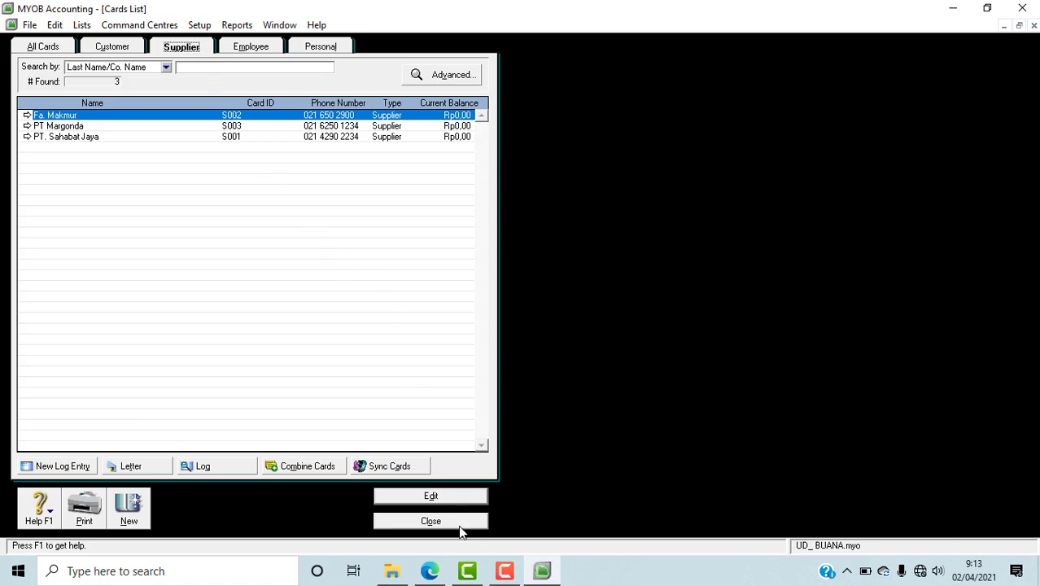
pyautogui.click(430, 522)
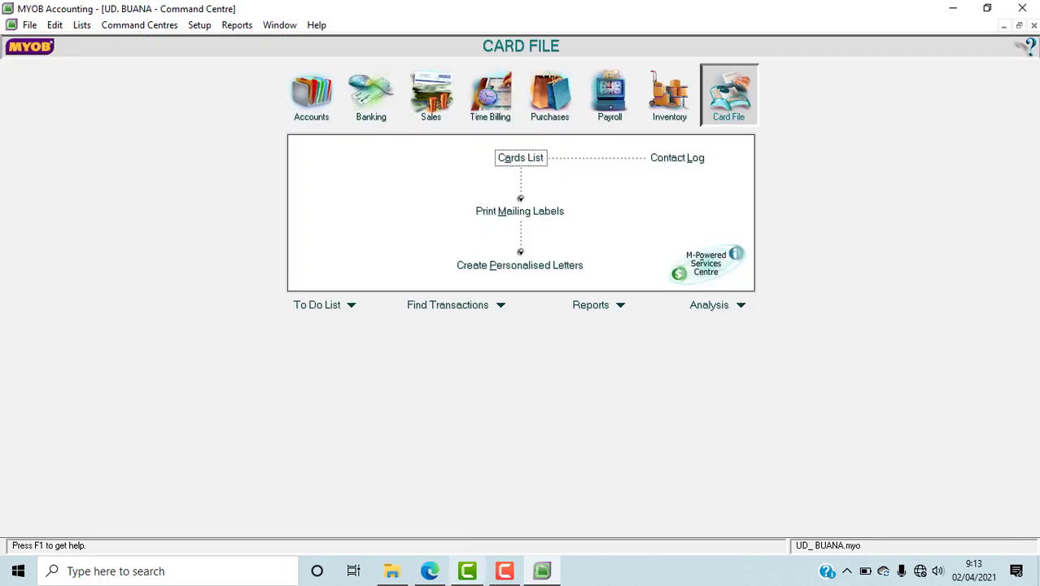
# Step: Find the Daftar Saldo Piutang Dagang table of the PDF in Edge, and open the customer opening balances in MYOB
pyautogui.click(430, 570)
pyautogui.scroll(-3, 778, 437)
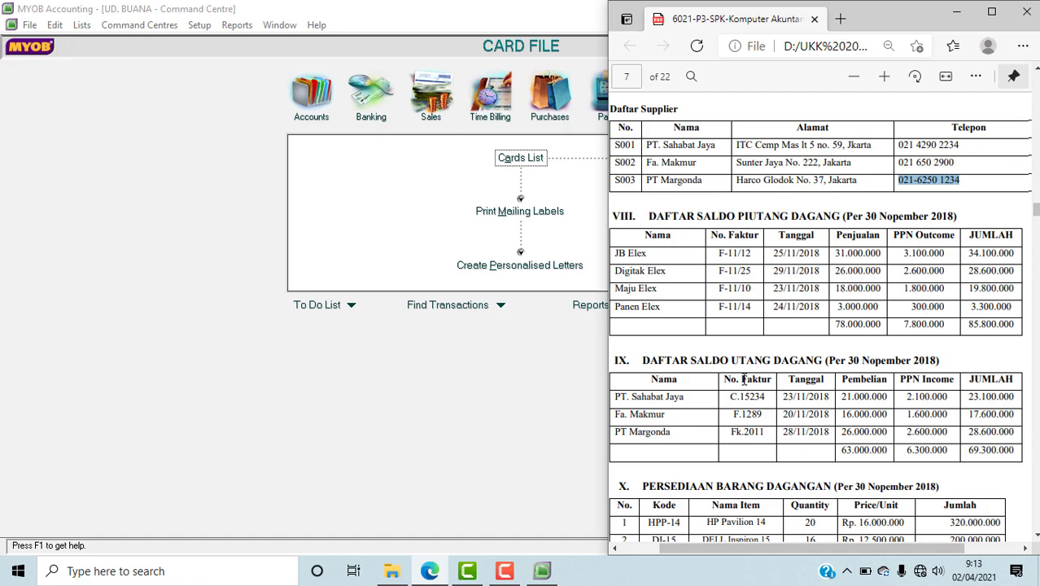
pyautogui.click(438, 455)
pyautogui.click(198, 27)
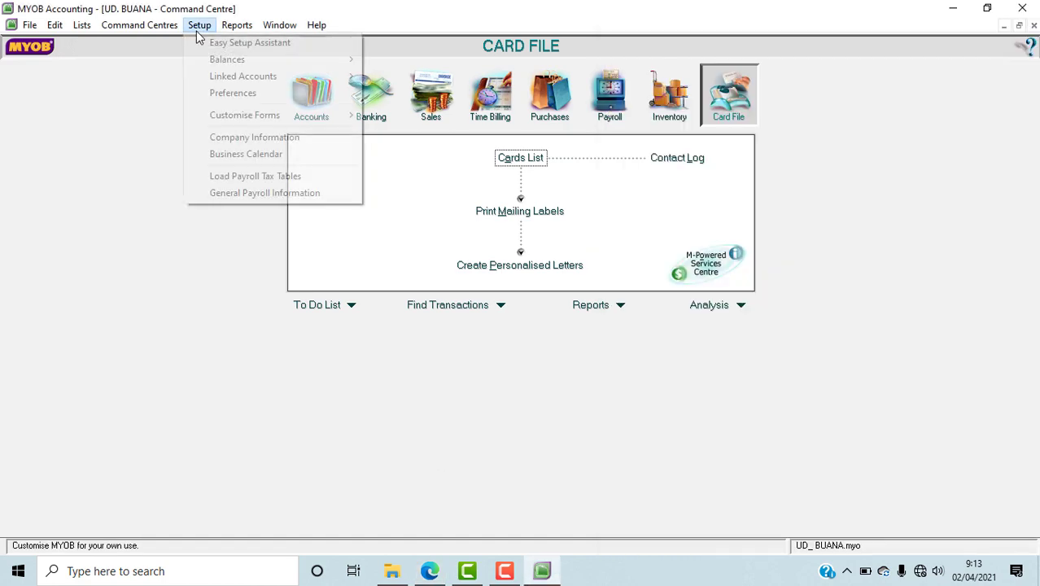
pyautogui.moveTo(342, 63)
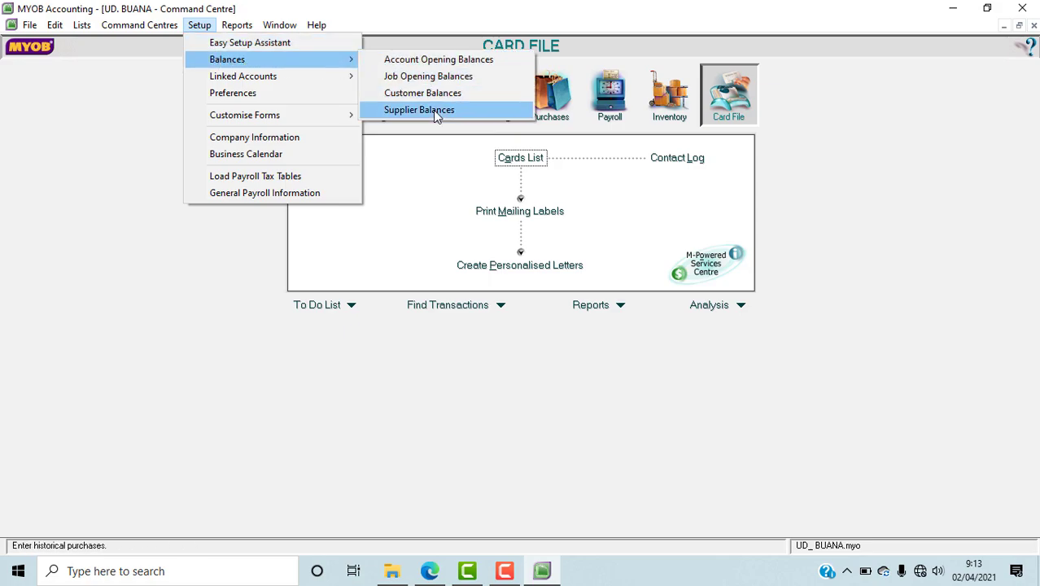
pyautogui.click(503, 98)
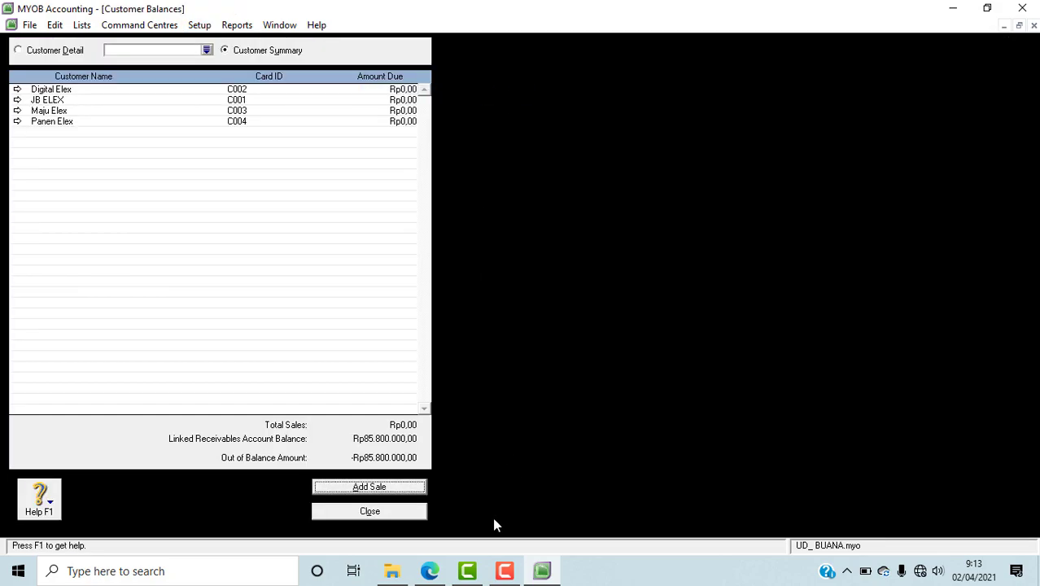
# Step: Add a historical sale for JB ELEX, the first customer in the PDF's receivables table
pyautogui.click(388, 488)
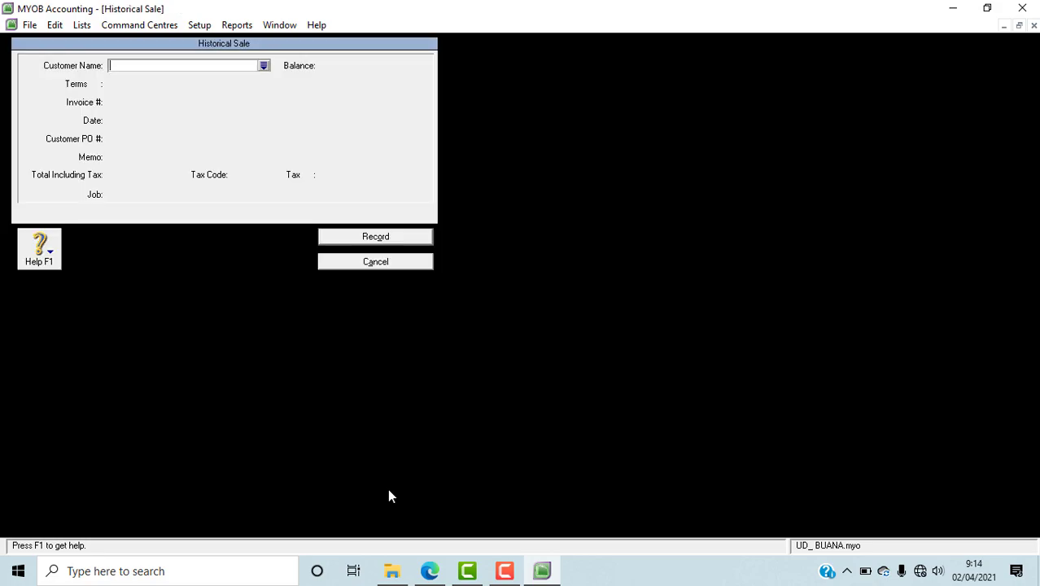
pyautogui.click(448, 571)
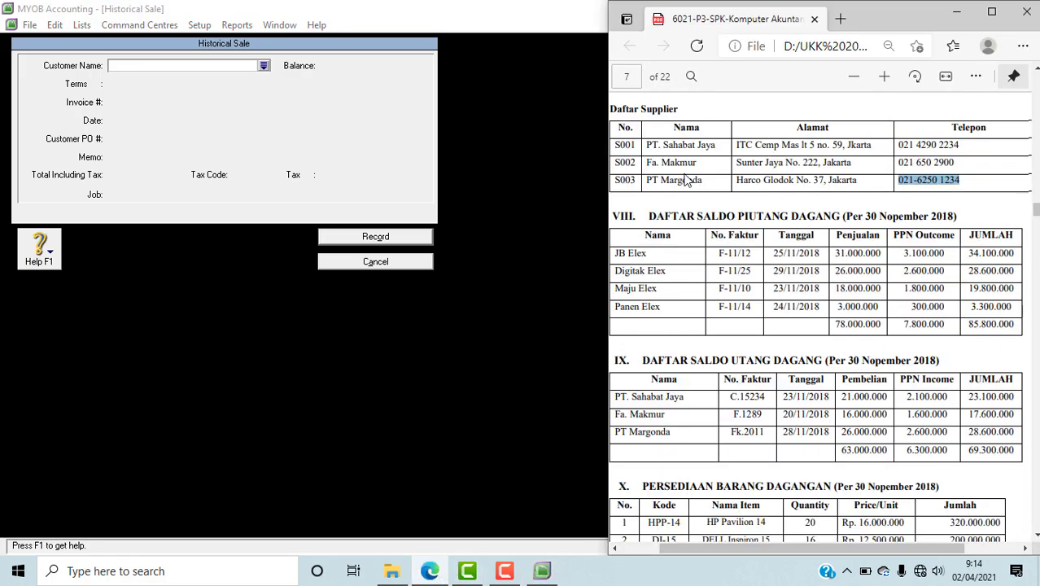
pyautogui.click(264, 65)
pyautogui.write('JB ELEX')
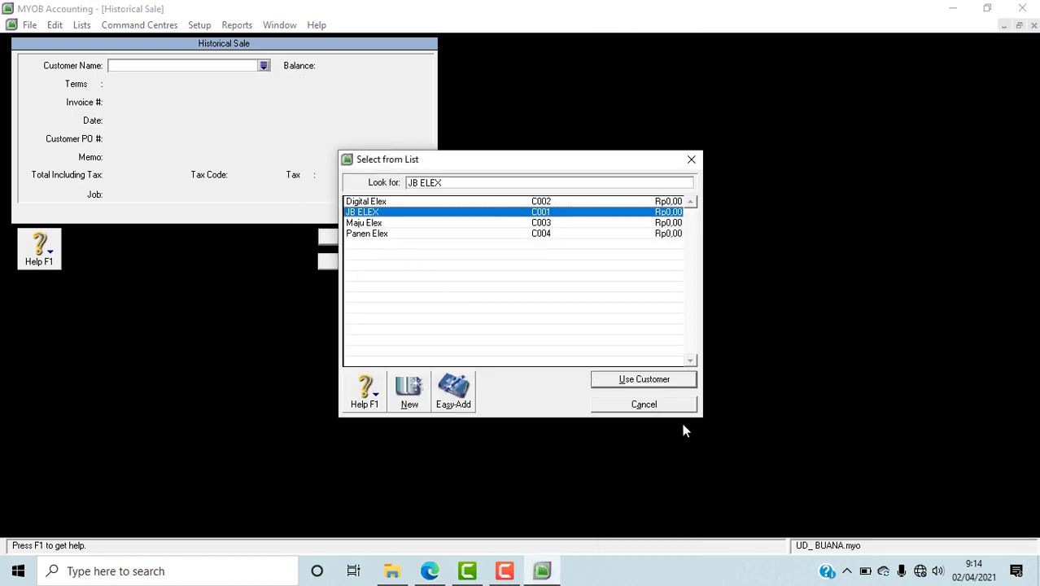
pyautogui.click(656, 383)
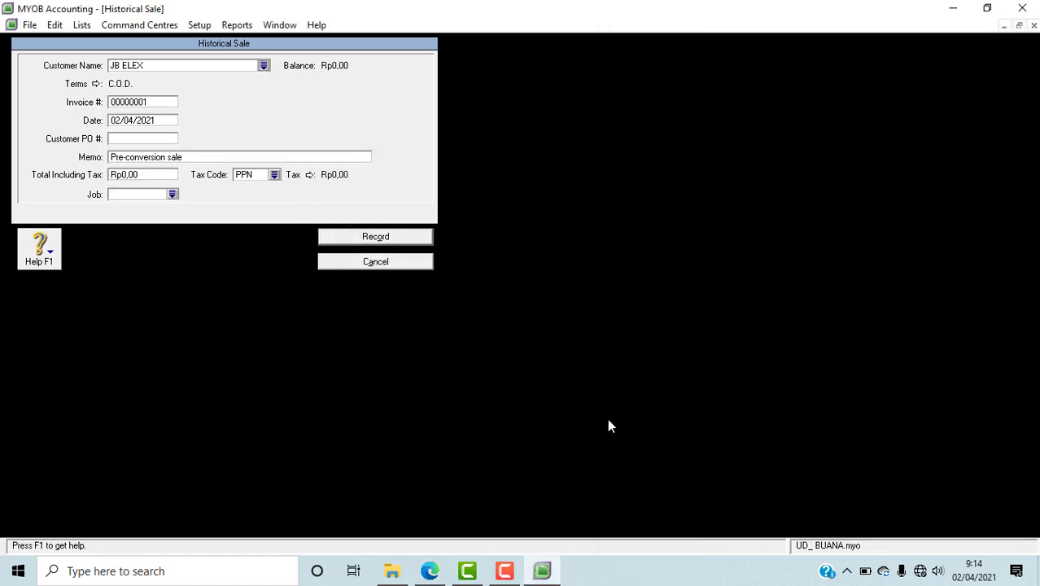
# Step: Copy JB Elex's invoice number F-11/12 and date 25/11/2018 from the PDF in Edge into the MYOB historical sale
pyautogui.click(429, 571)
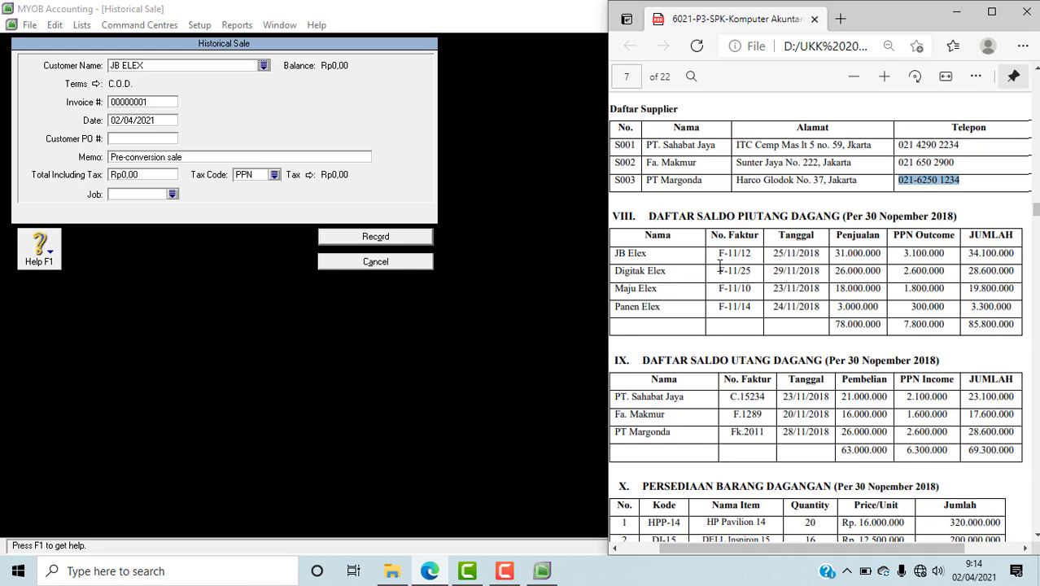
pyautogui.moveTo(719, 255); pyautogui.dragTo(752, 255)
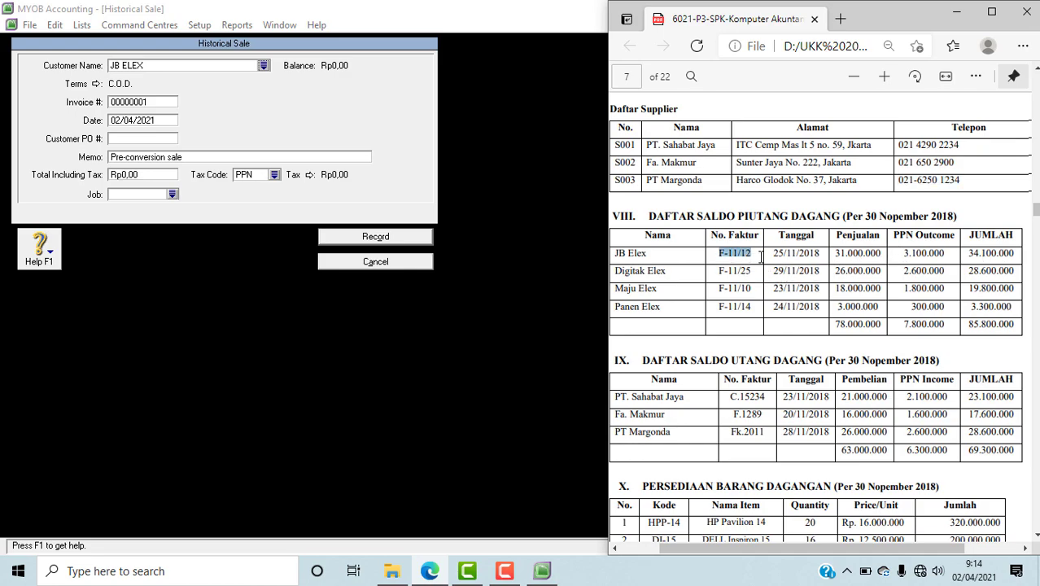
pyautogui.click(118, 104)
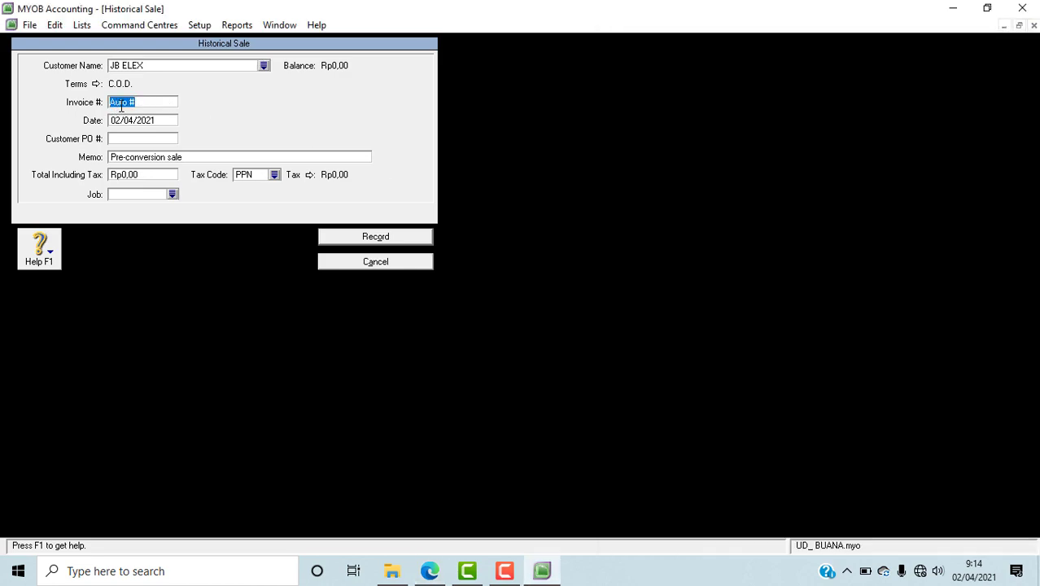
pyautogui.click(431, 570)
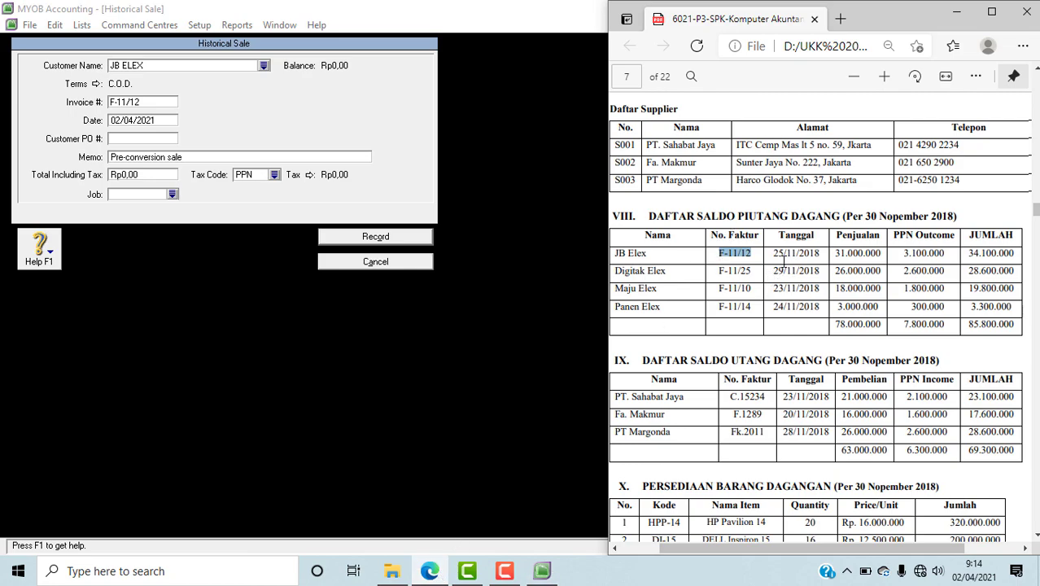
pyautogui.moveTo(773, 253); pyautogui.dragTo(822, 256)
pyautogui.hotkey('ctrl', 'c')
pyautogui.click(141, 122)
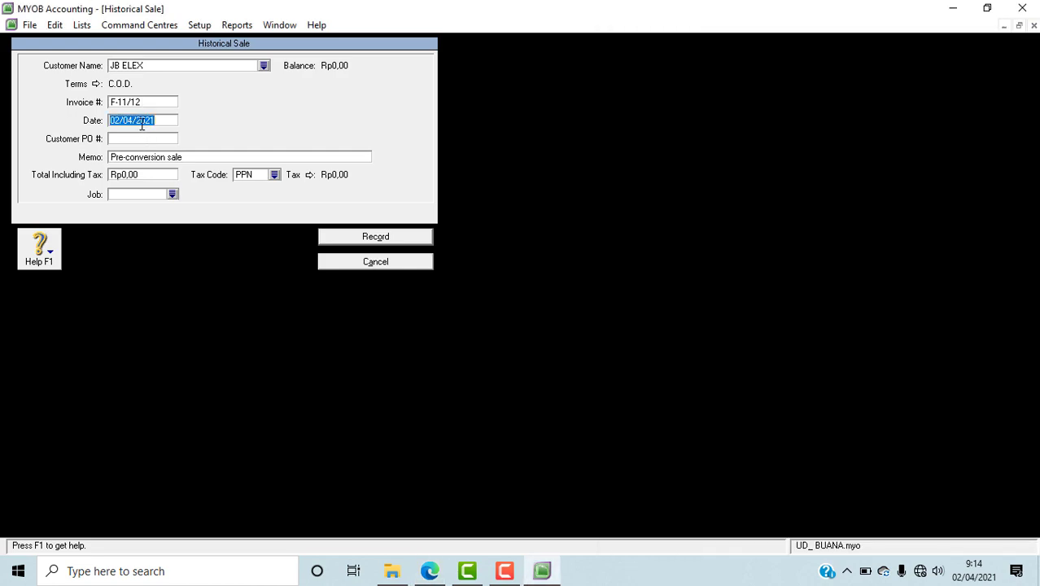
pyautogui.hotkey('ctrl', 'v')
# Step: Replace the sale's memo with SALDO AWAL PIUTANG and copy the memo text for reuse
pyautogui.click(200, 159)
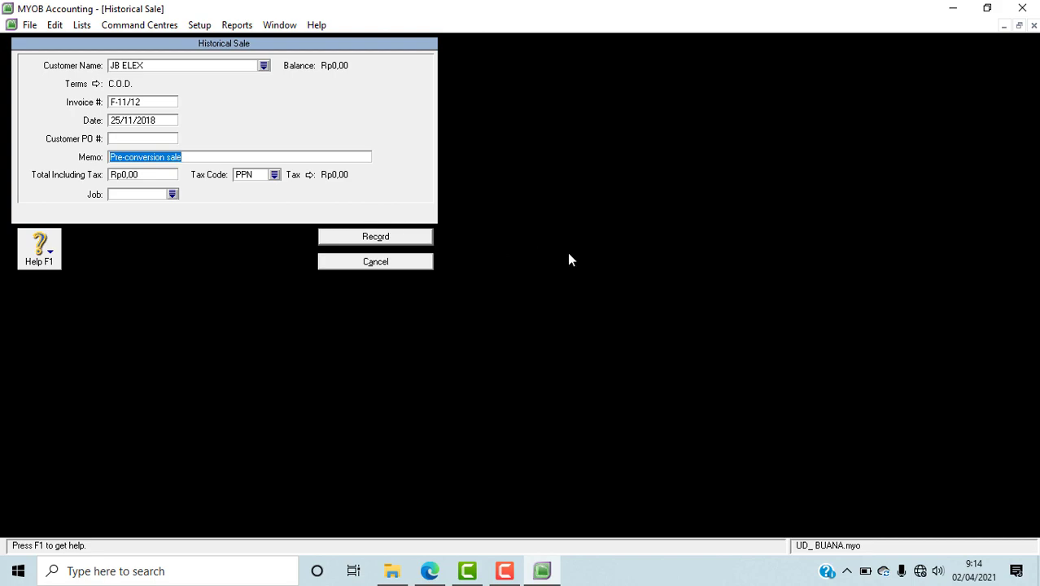
pyautogui.write('S')
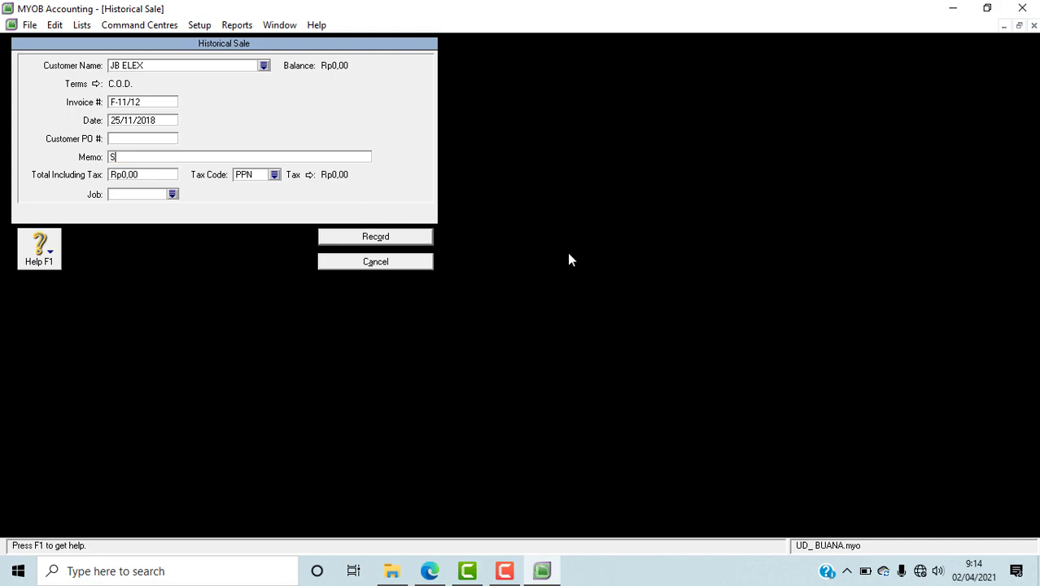
pyautogui.write('ALDO AWAL PIUTANG')
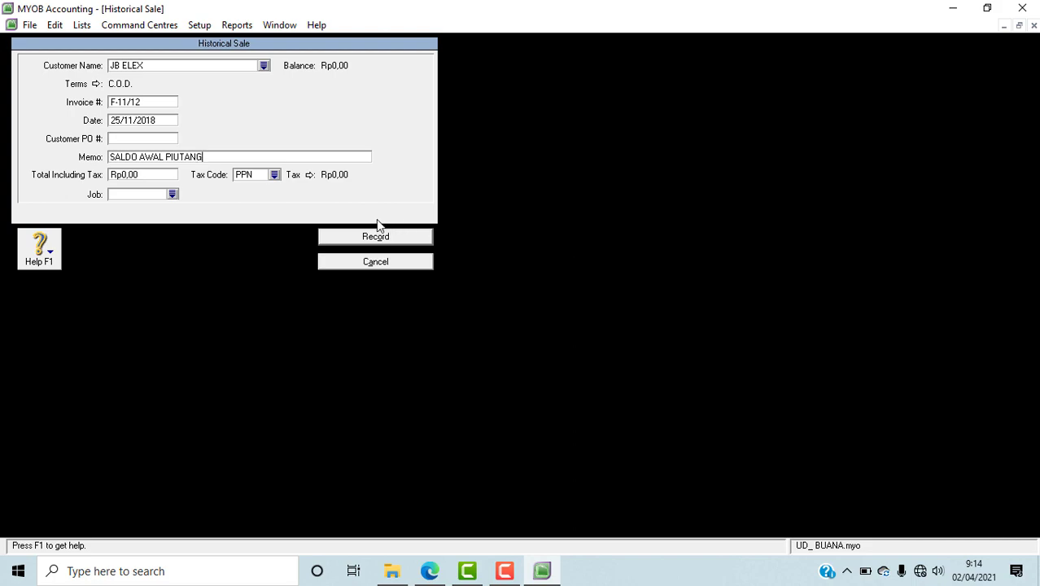
pyautogui.moveTo(207, 160); pyautogui.dragTo(113, 152)
pyautogui.rightClick(149, 156)
pyautogui.click(182, 204)
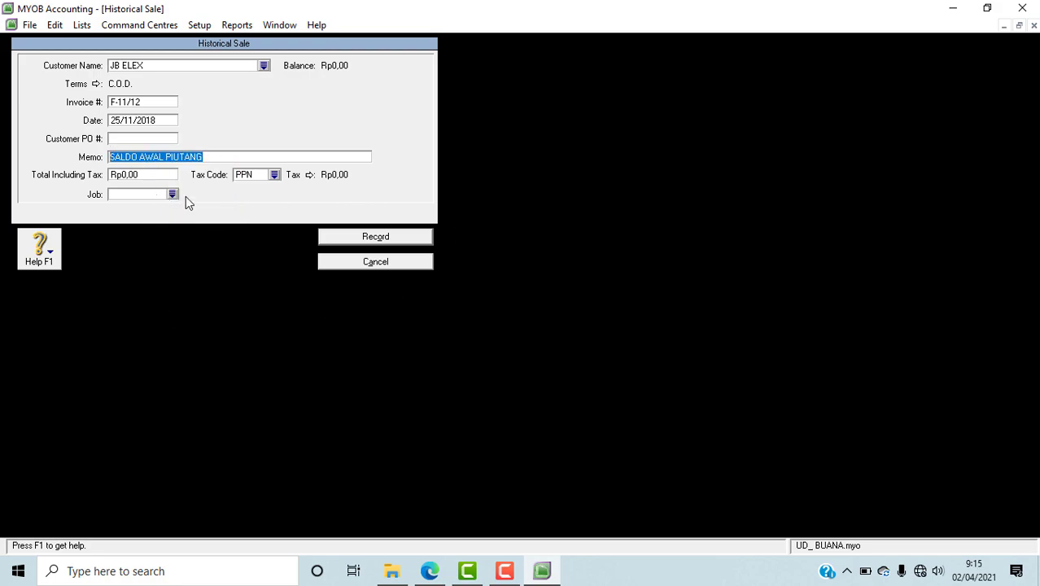
# Step: Enter JB Elex's total including tax of 34.100.000 from the PDF in Edge and set the MYOB sale's tax code to N-T
pyautogui.click(429, 571)
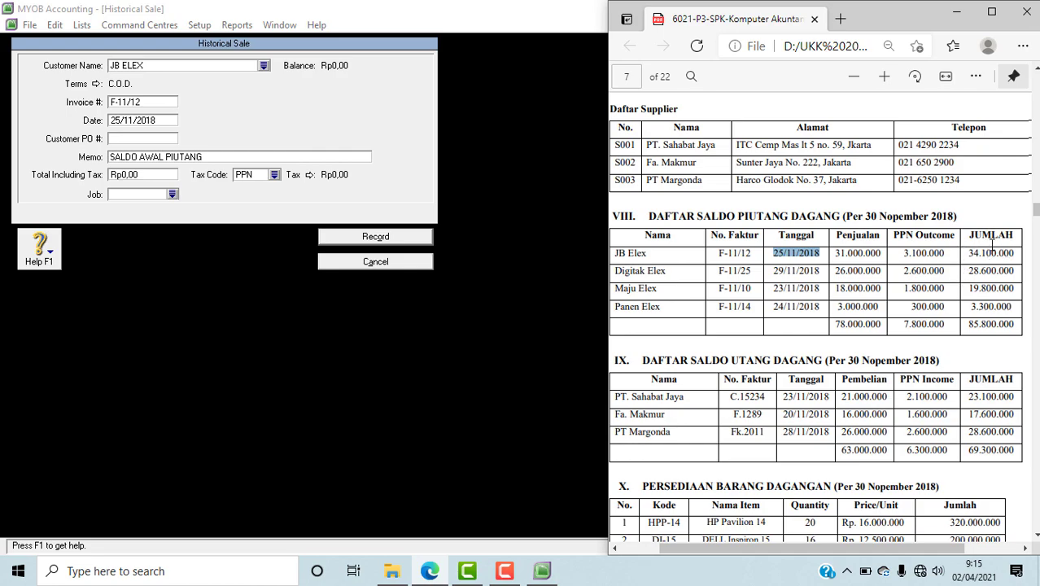
pyautogui.click(150, 180)
pyautogui.write('34.')
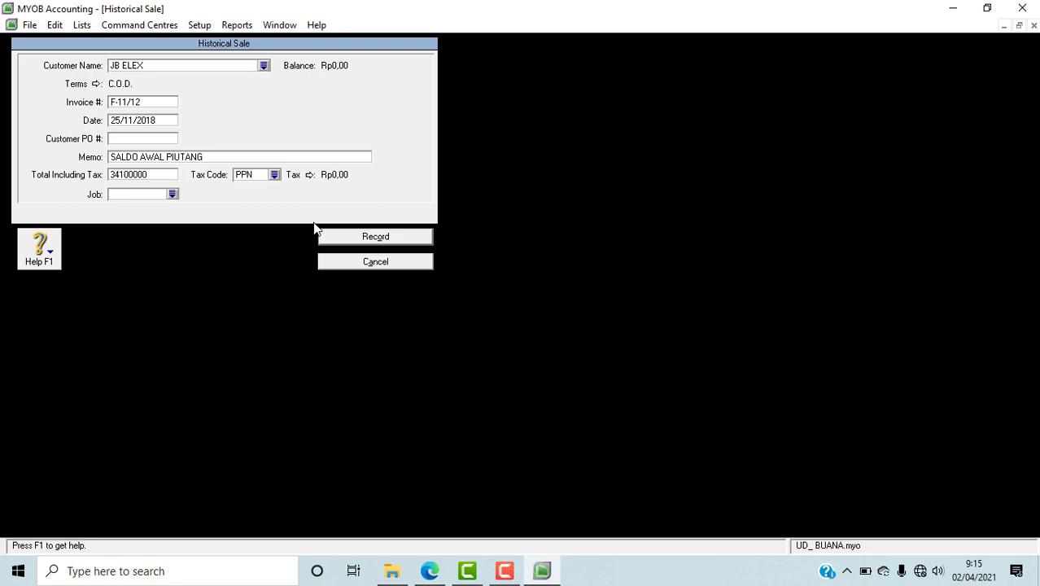
pyautogui.write('100.000')
pyautogui.press('Tab')
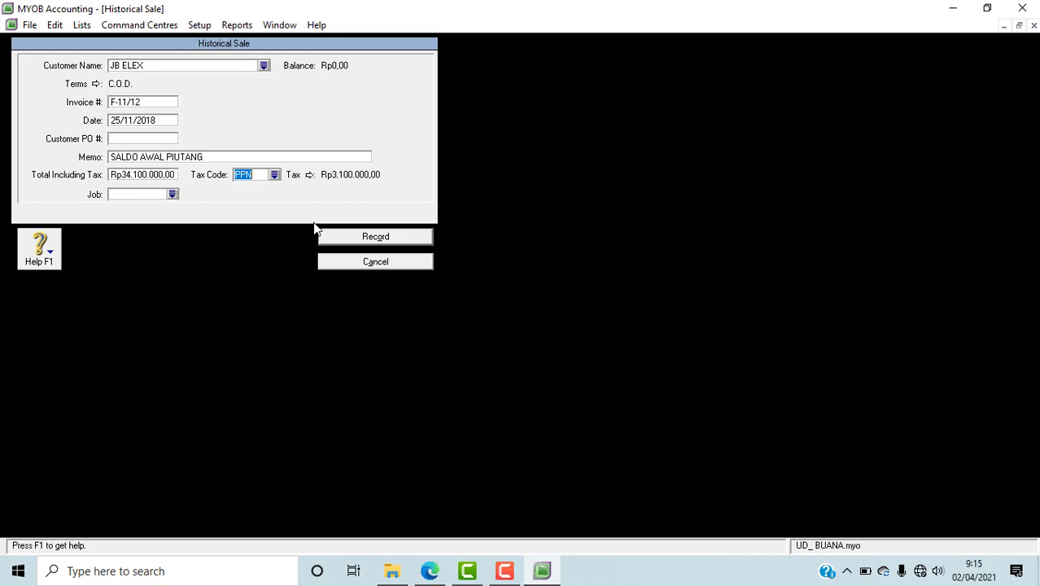
pyautogui.click(275, 175)
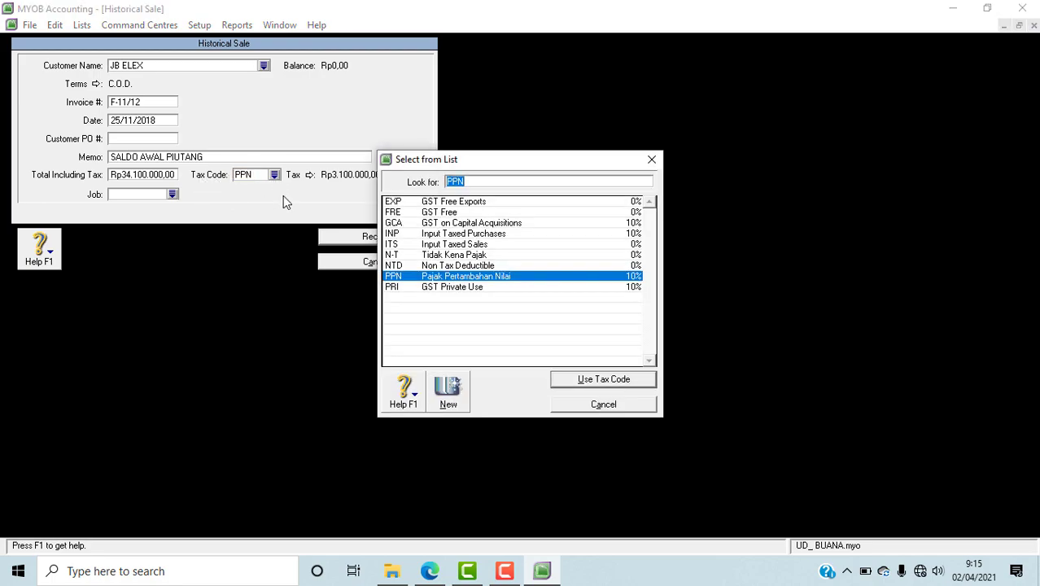
pyautogui.click(437, 257)
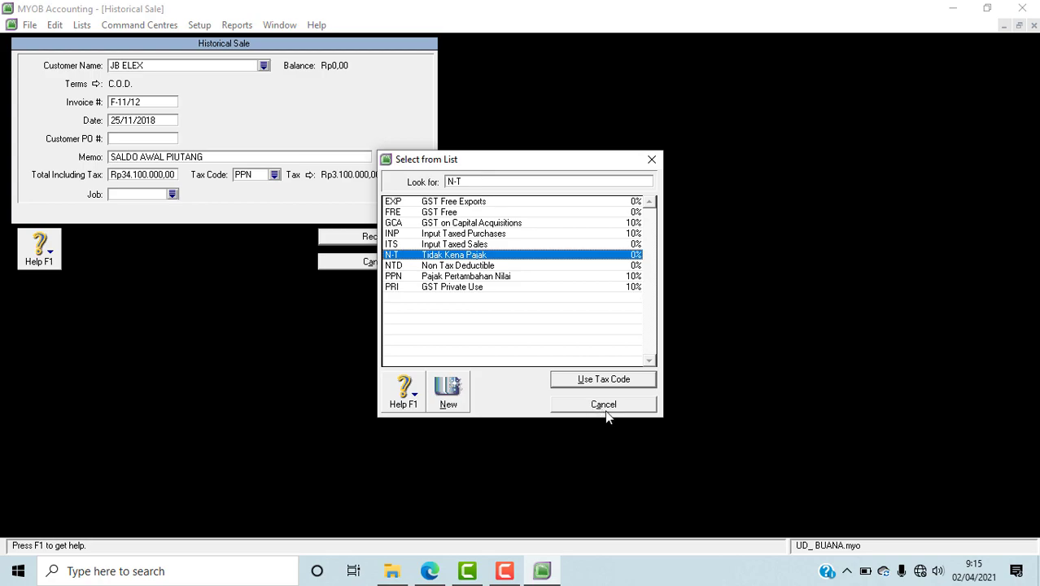
pyautogui.click(604, 380)
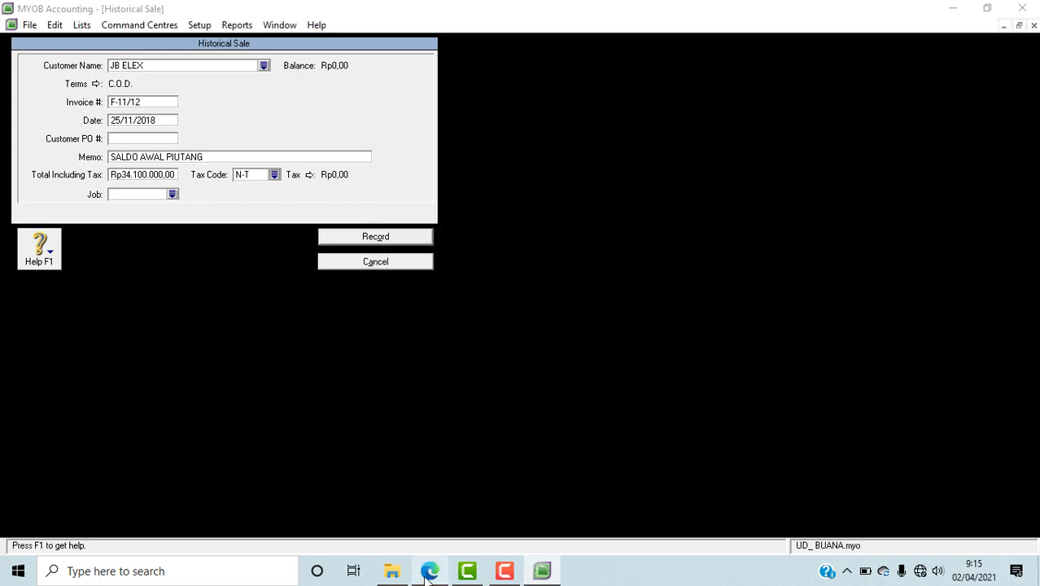
# Step: Look up the Penjualan payment terms in the PDF in Edge, and make the MYOB sale due In a Given # of Days with 30 balance due days
pyautogui.click(430, 570)
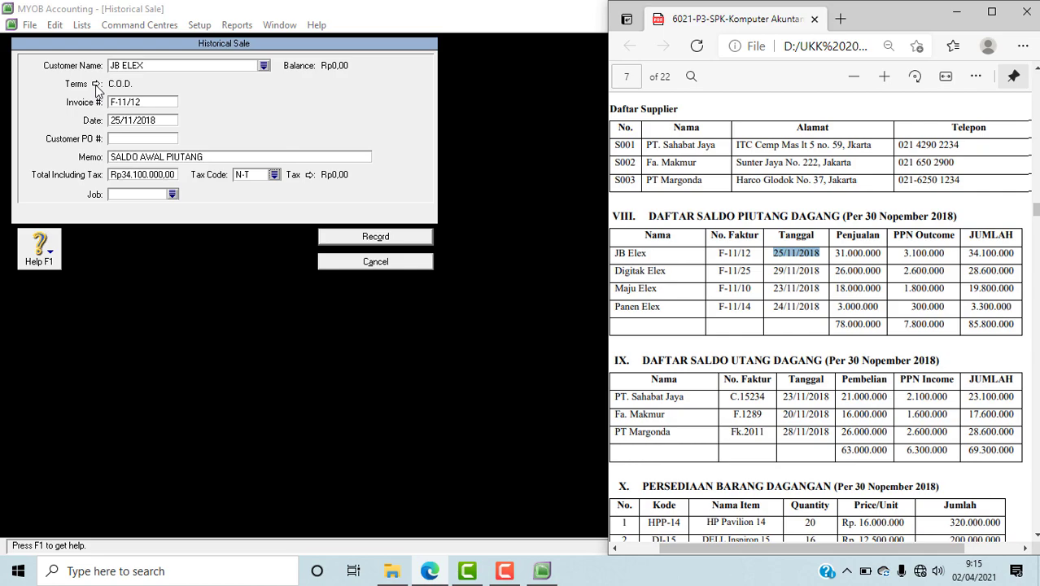
pyautogui.moveTo(1035, 210); pyautogui.dragTo(1036, 137)
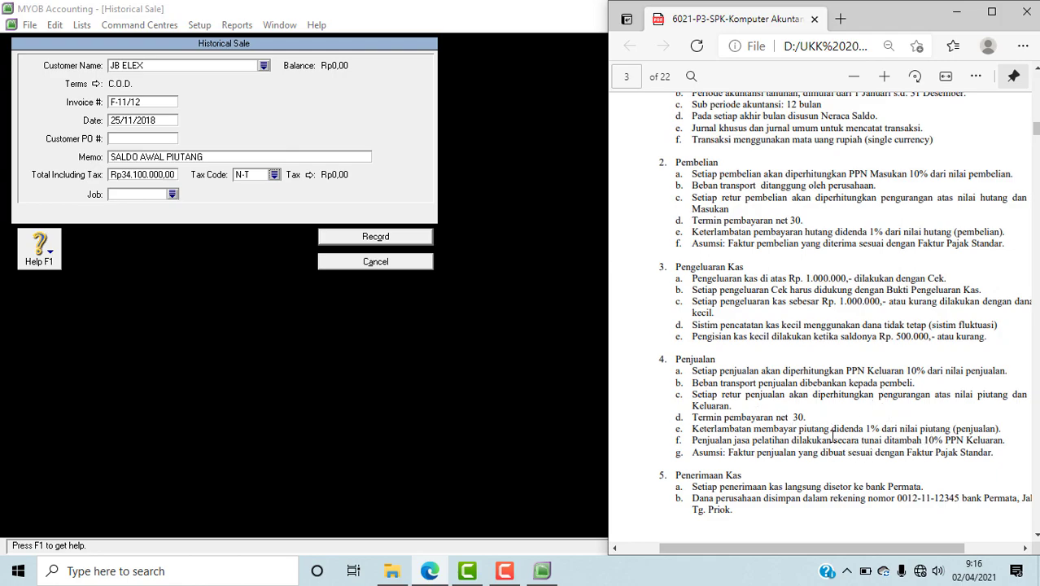
pyautogui.scroll(-20, 839, 433)
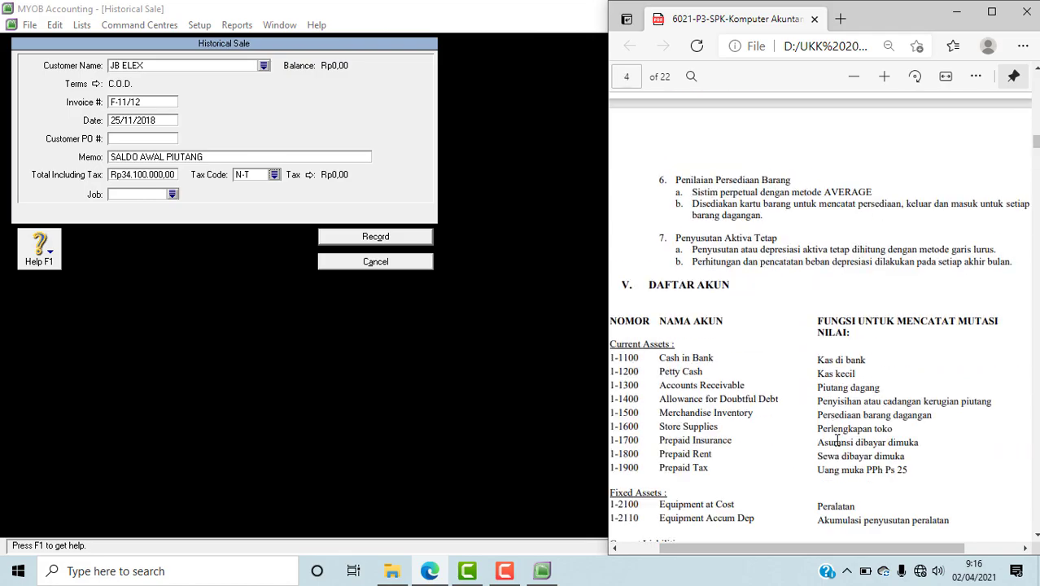
pyautogui.scroll(-15, 842, 431)
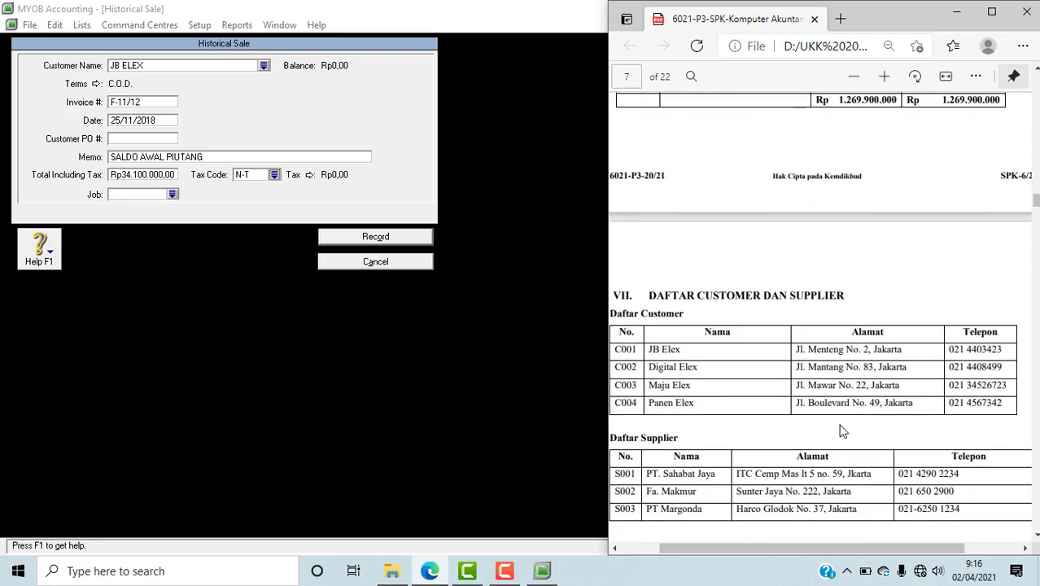
pyautogui.click(96, 85)
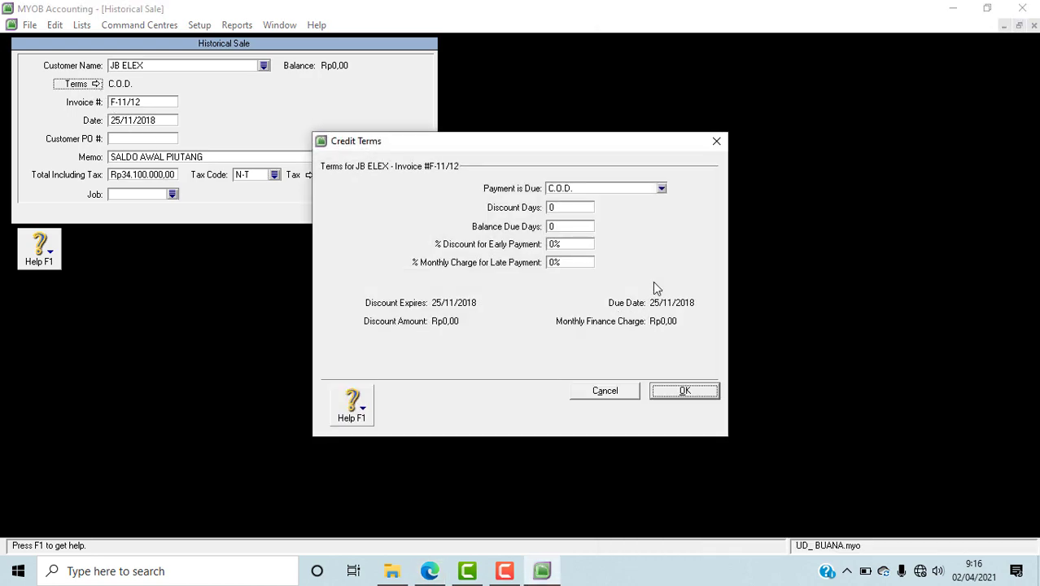
pyautogui.click(661, 188)
pyautogui.click(585, 223)
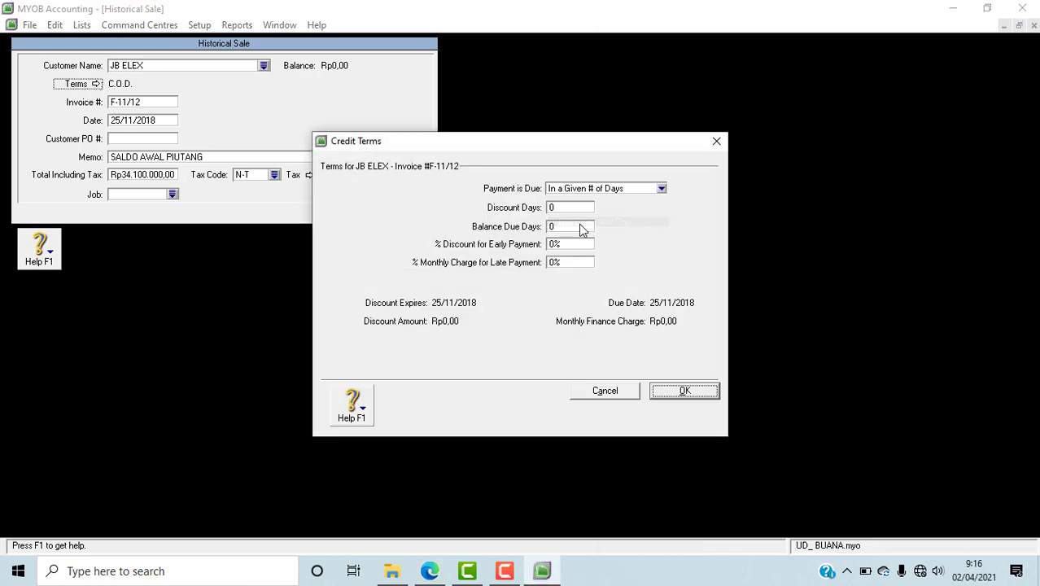
pyautogui.click(555, 227)
pyautogui.write('30')
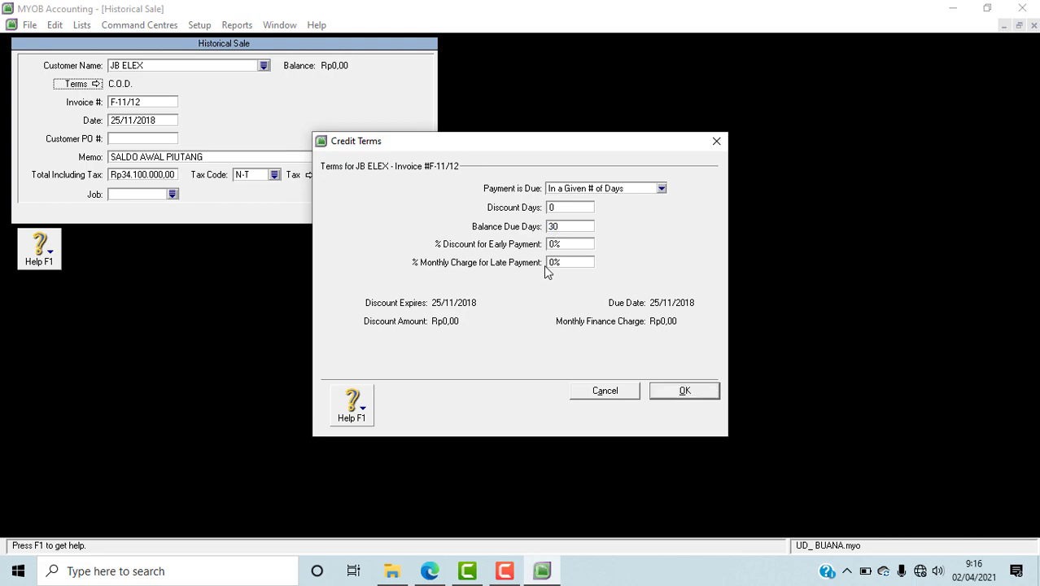
# Step: Set the monthly charge for late payment to 1%, accept the credit terms and record JB ELEX's historical sale
pyautogui.click(554, 267)
pyautogui.click(554, 267)
pyautogui.write('1')
pyautogui.click(679, 394)
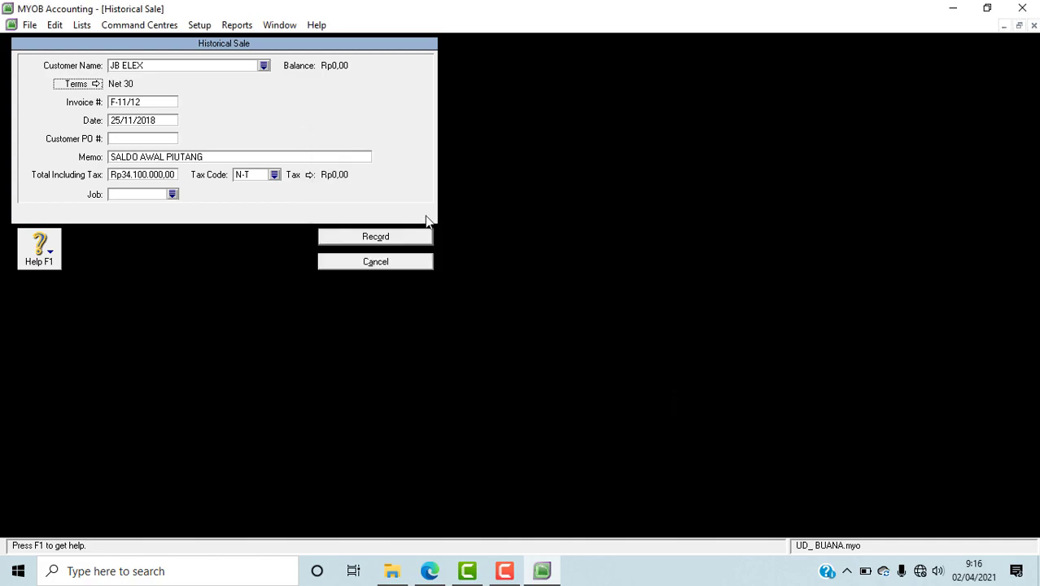
pyautogui.click(362, 242)
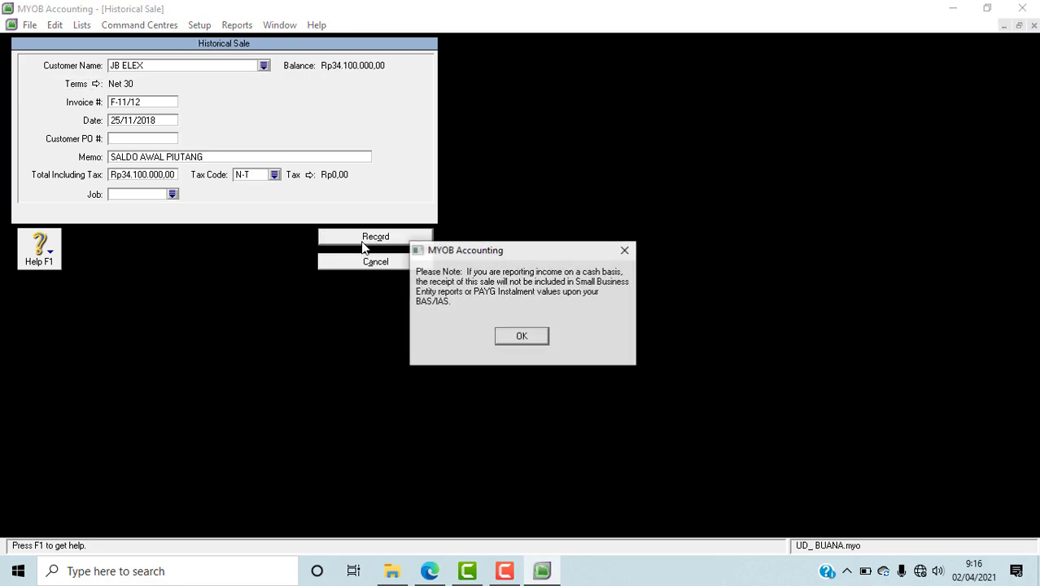
pyautogui.click(520, 339)
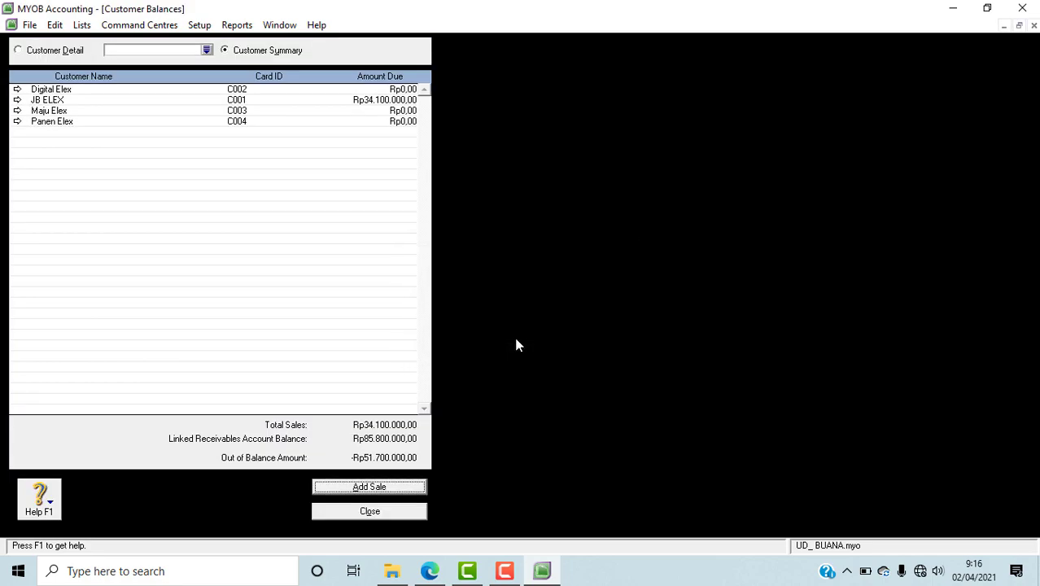
# Step: Start a new historical sale and, after consulting the receivables list in the PDF in Edge, choose Digital Elex as the MYOB customer
pyautogui.click(413, 487)
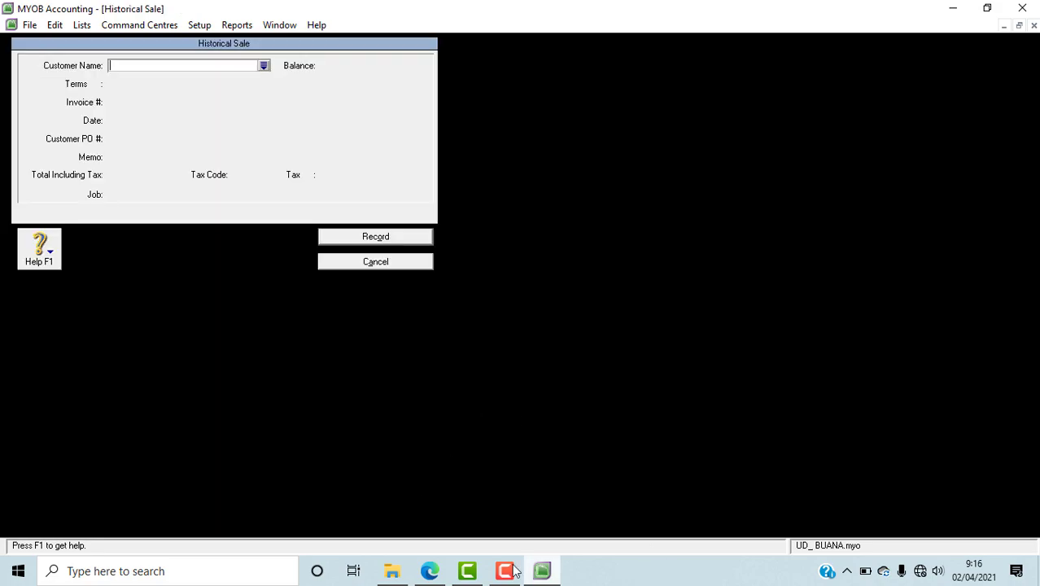
pyautogui.click(430, 571)
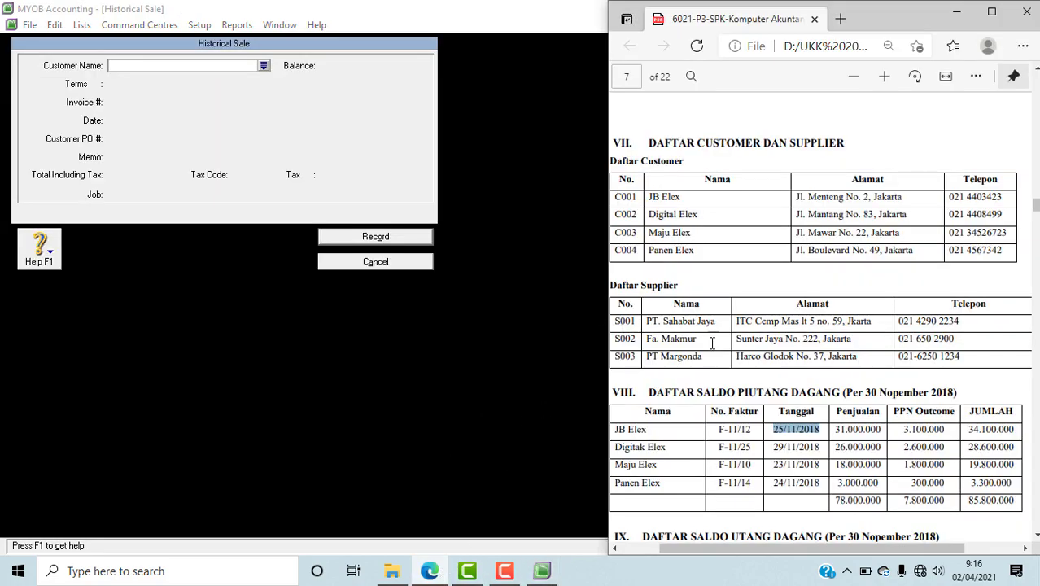
pyautogui.scroll(-5, 729, 452)
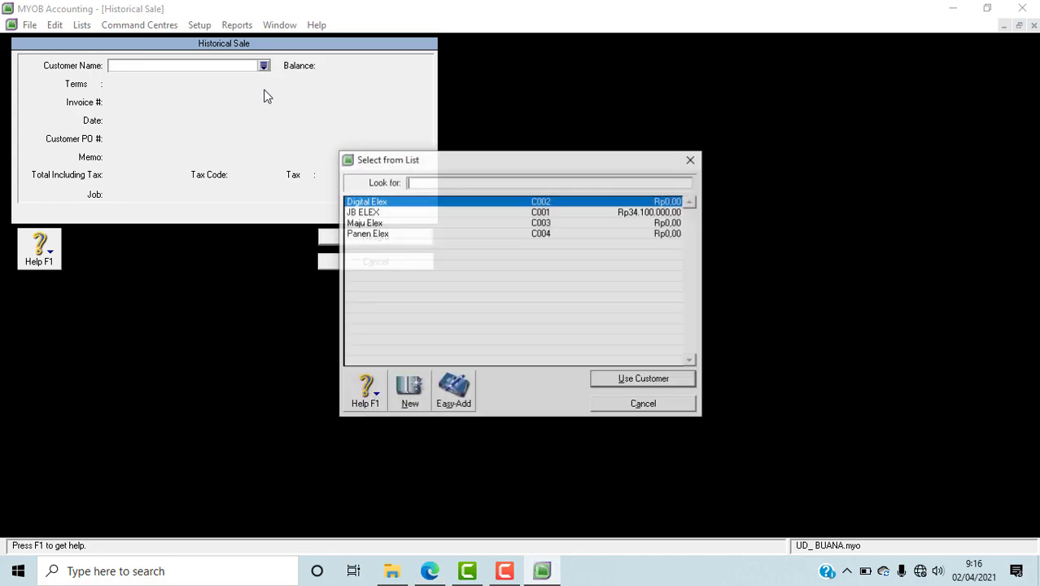
pyautogui.click(263, 65)
pyautogui.click(612, 379)
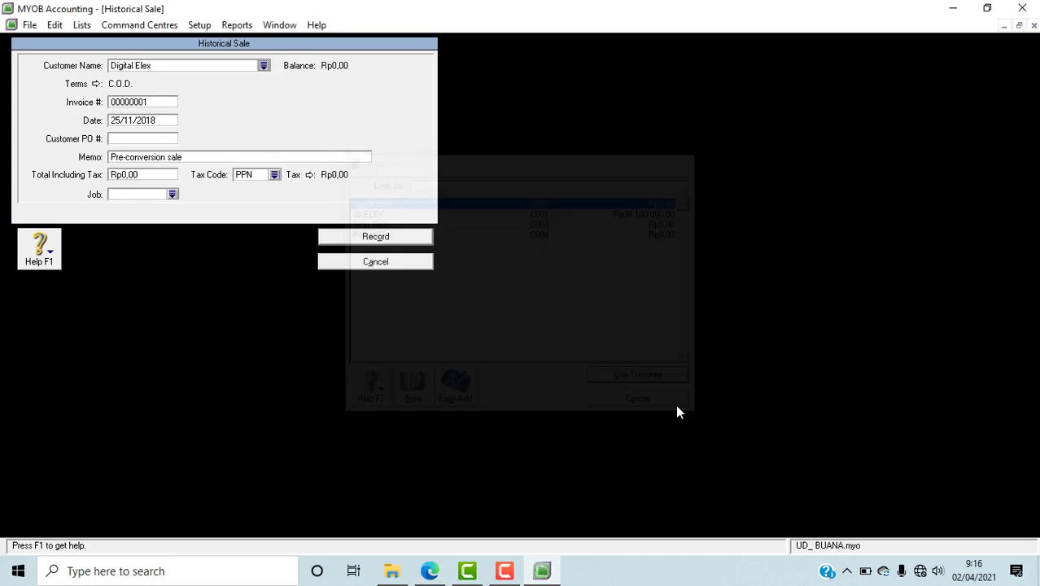
# Step: Replace the Digital Elex sale's memo with the copied text SALDO AWAL PIUTANG
pyautogui.click(181, 160)
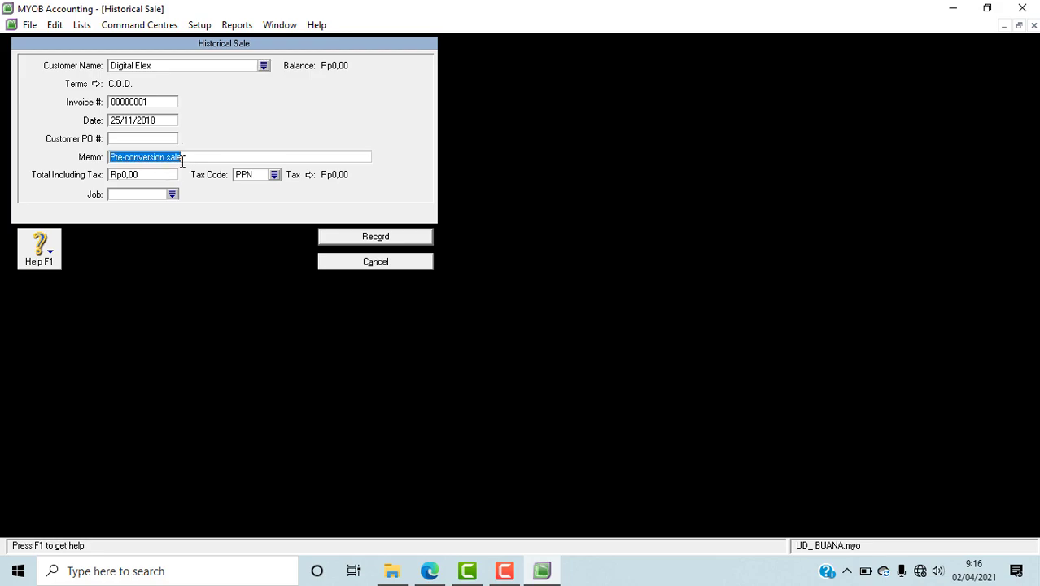
pyautogui.rightClick(181, 160)
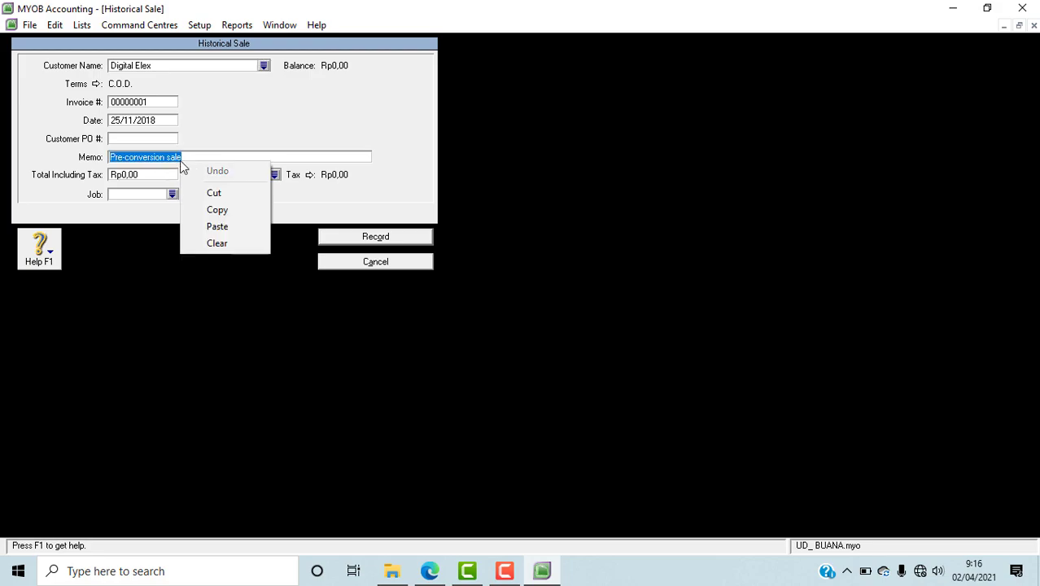
pyautogui.click(207, 226)
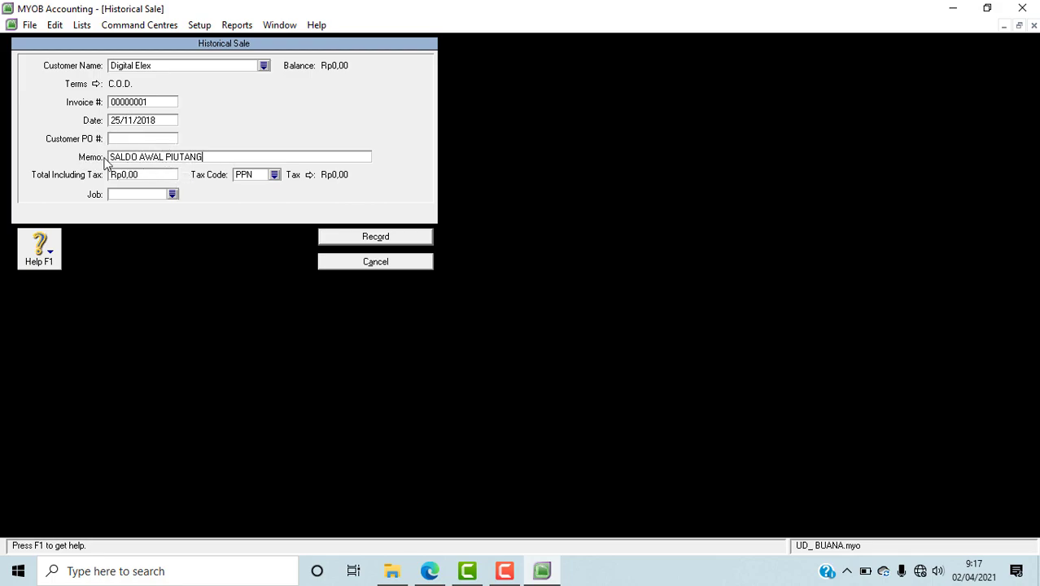
# Step: Copy invoice number F-11/25 from the Digitak Elex row of the PDF in Edge into the MYOB sale's invoice number
pyautogui.click(467, 572)
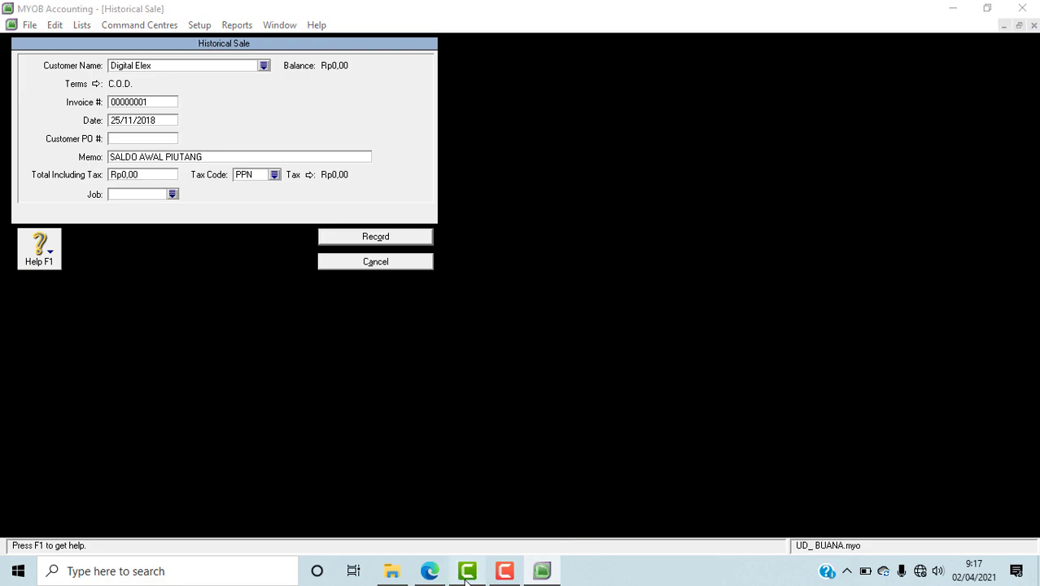
pyautogui.click(466, 574)
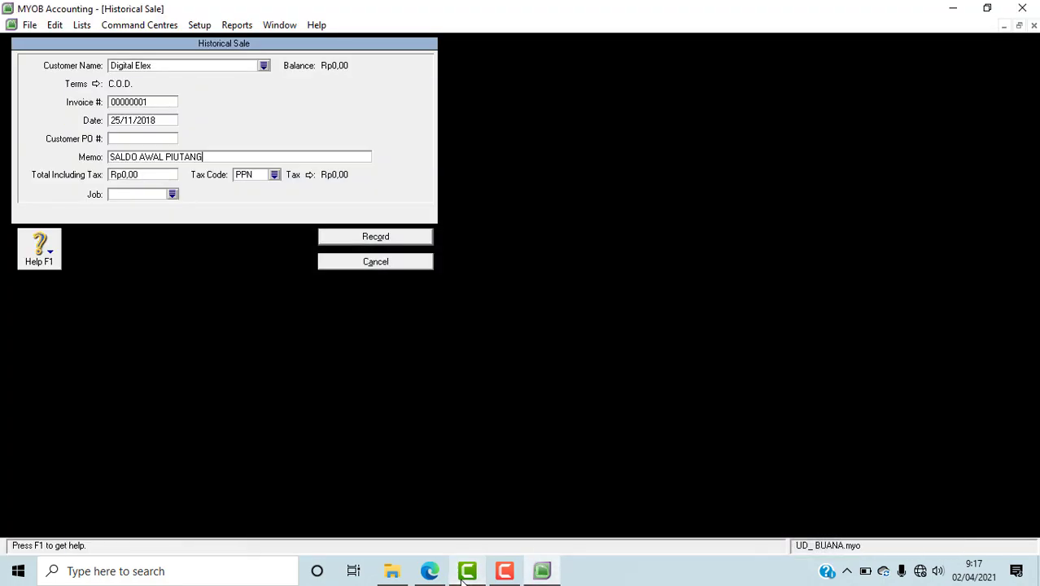
pyautogui.click(434, 573)
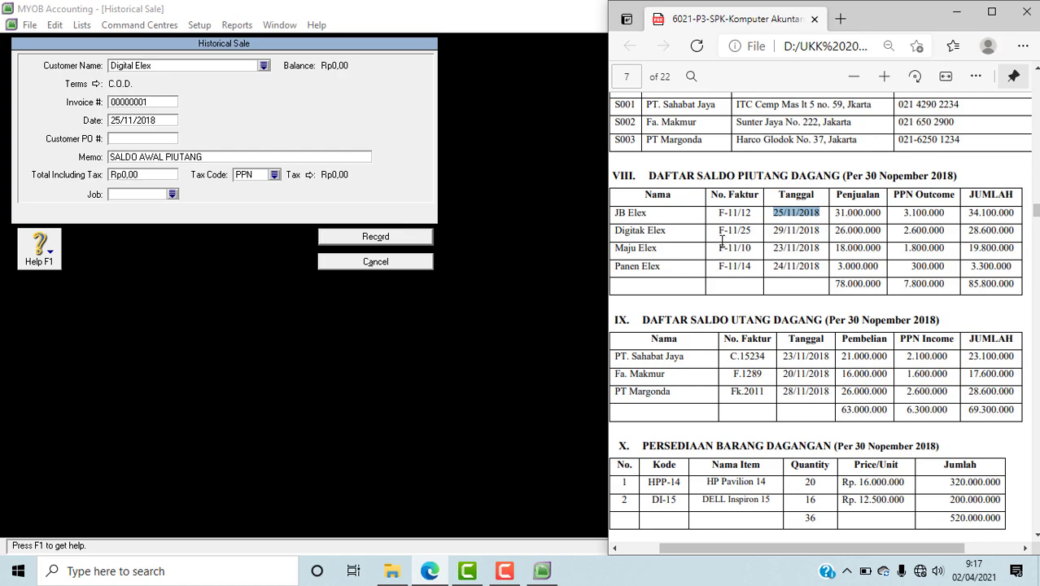
pyautogui.moveTo(719, 231); pyautogui.dragTo(751, 232)
pyautogui.hotkey('ctrl', 'c')
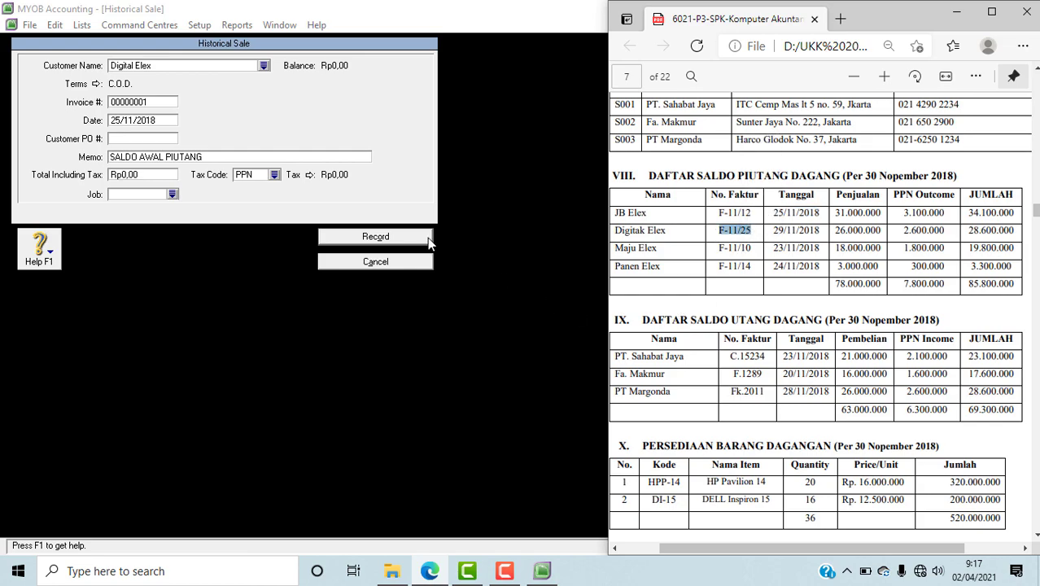
pyautogui.click(134, 104)
pyautogui.hotkey('ctrl', 'v')
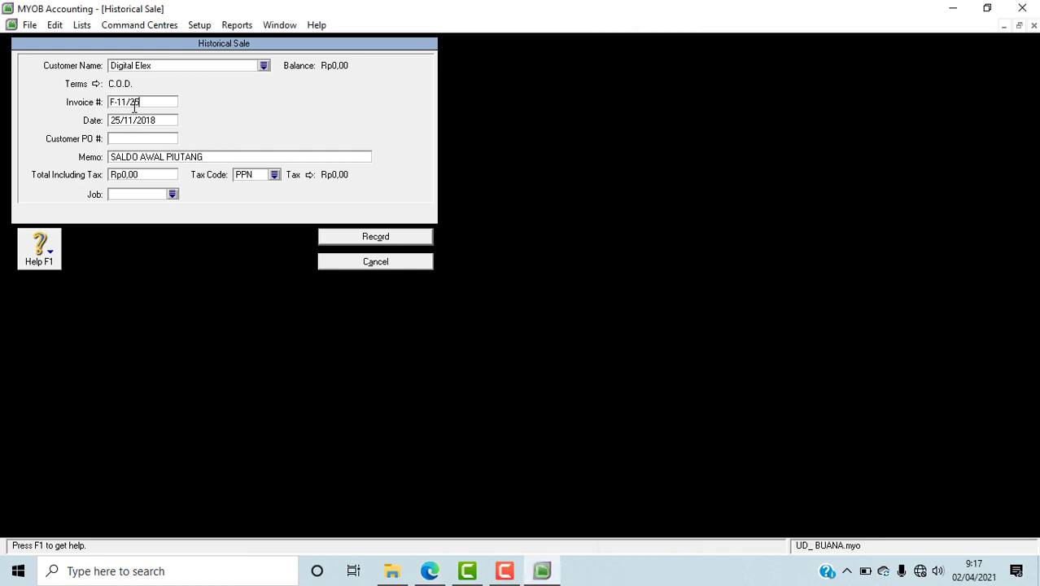
# Step: Copy the Digitak Elex date 29/11/2018 from the PDF in Edge and set it as the MYOB sale's date
pyautogui.click(430, 571)
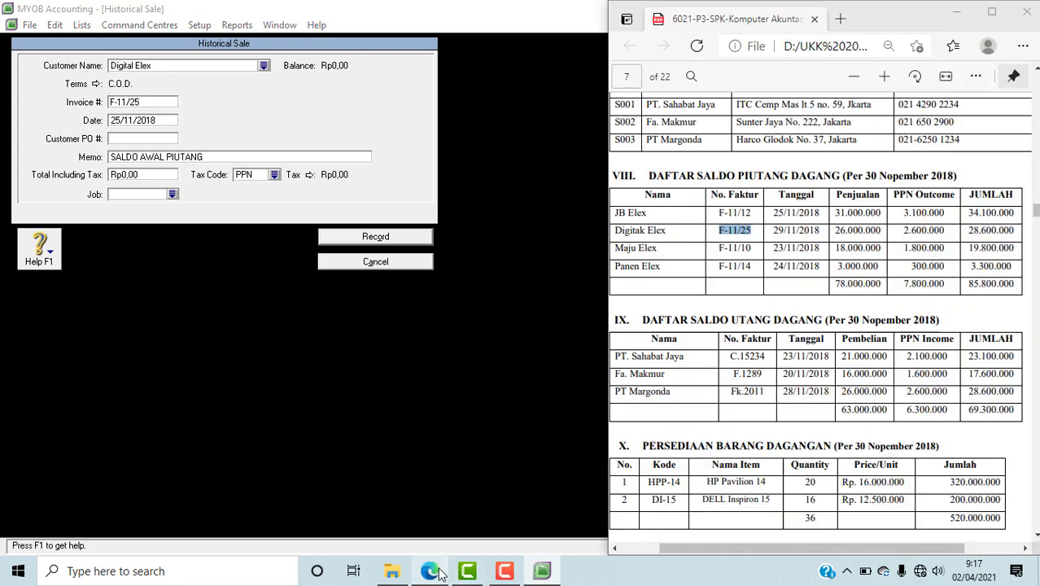
pyautogui.moveTo(772, 230); pyautogui.dragTo(821, 230)
pyautogui.hotkey('ctrl', 'c')
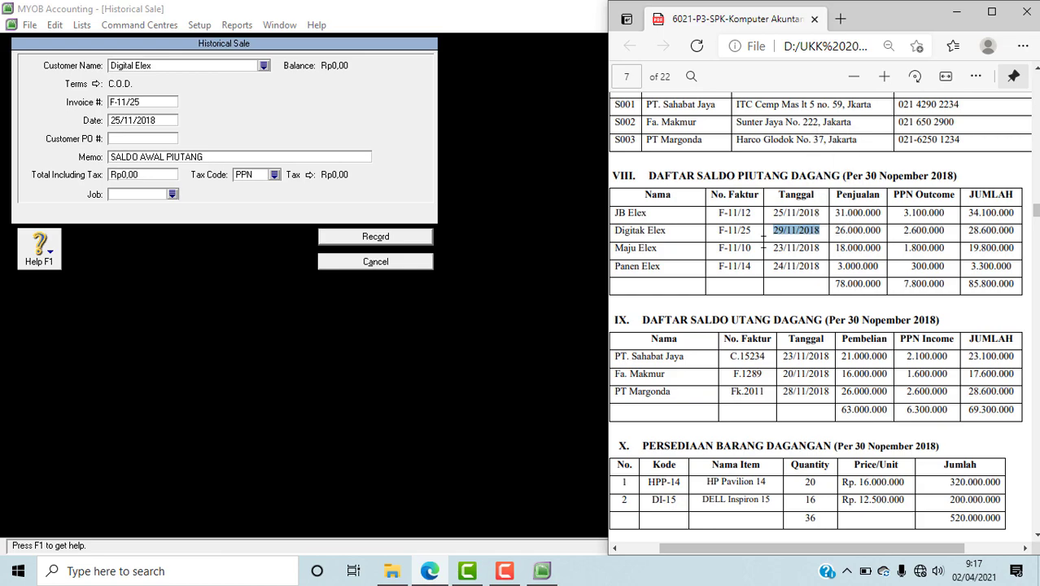
pyautogui.click(148, 123)
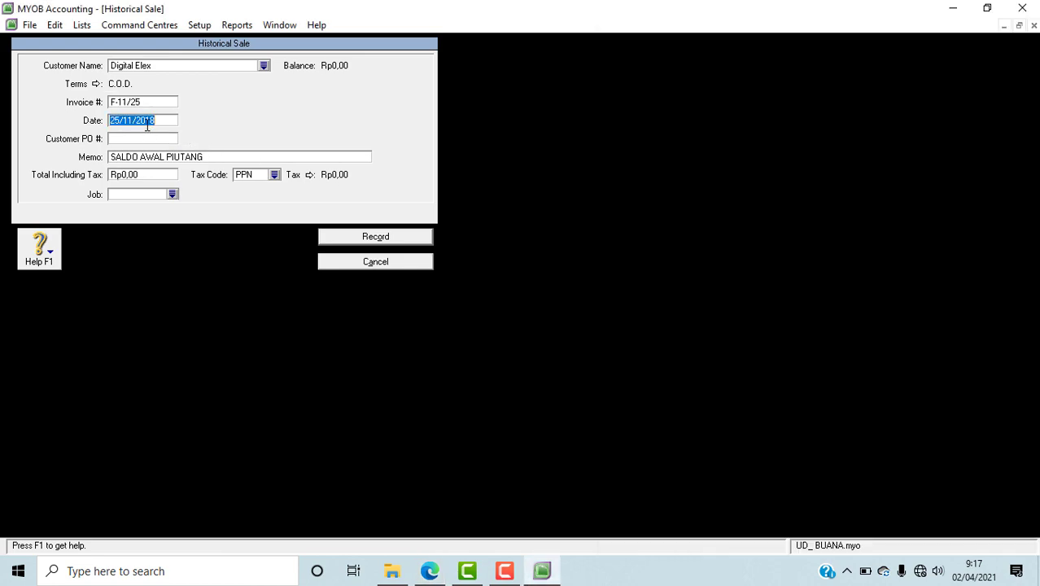
pyautogui.hotkey('ctrl', 'v')
# Step: Set the Digital Elex sale's credit terms to In a Given # of Days, 30 balance due days and 1% monthly late charge
pyautogui.click(97, 85)
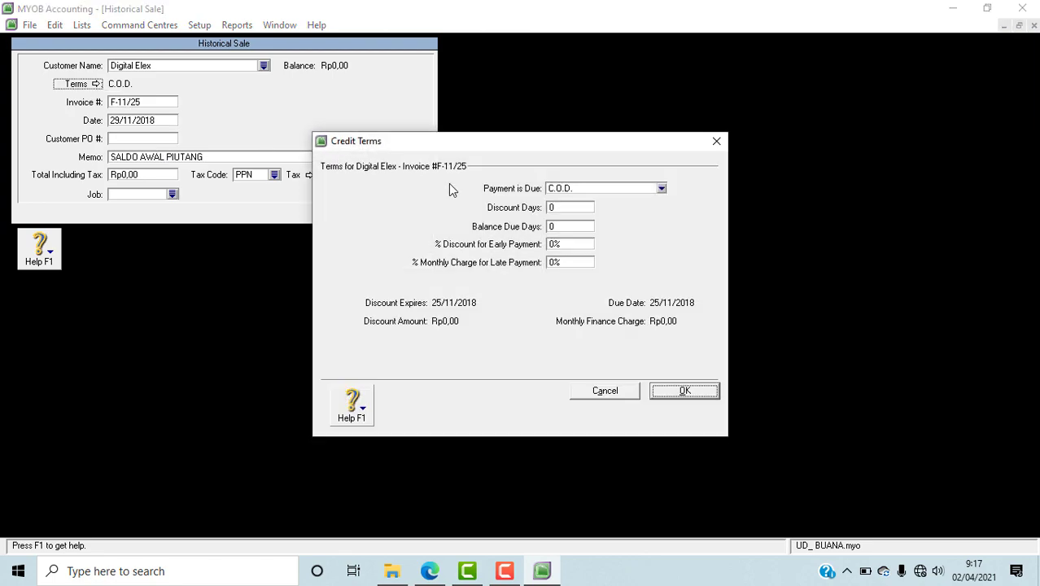
pyautogui.click(626, 193)
pyautogui.click(619, 222)
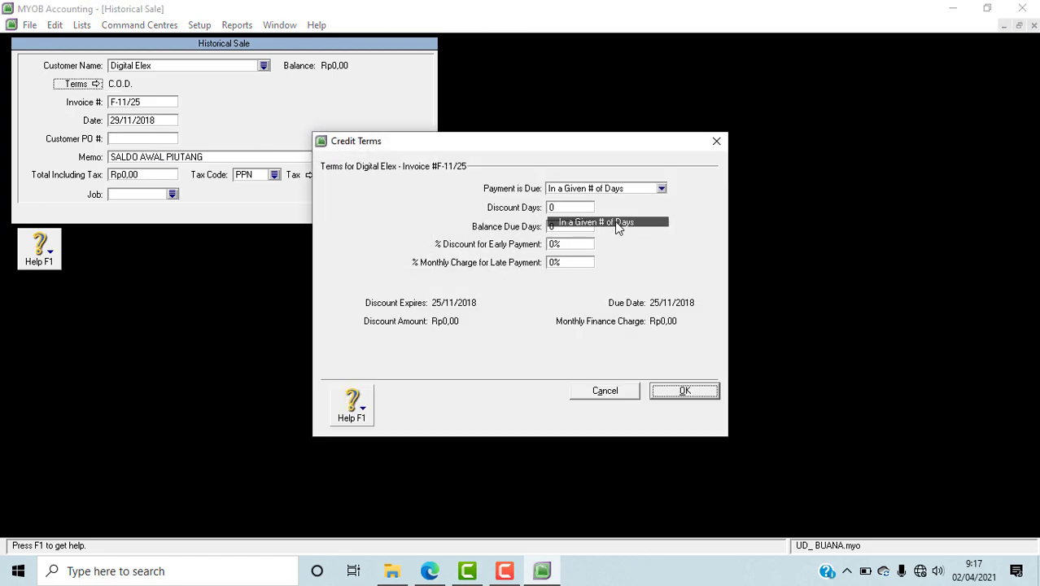
pyautogui.click(575, 227)
pyautogui.write('30')
pyautogui.click(555, 263)
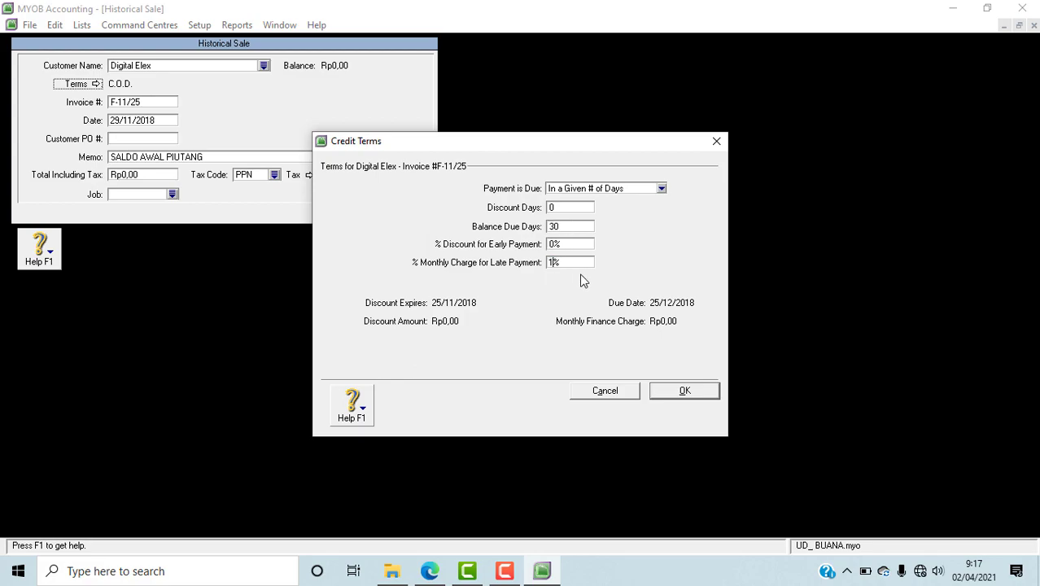
pyautogui.click(685, 393)
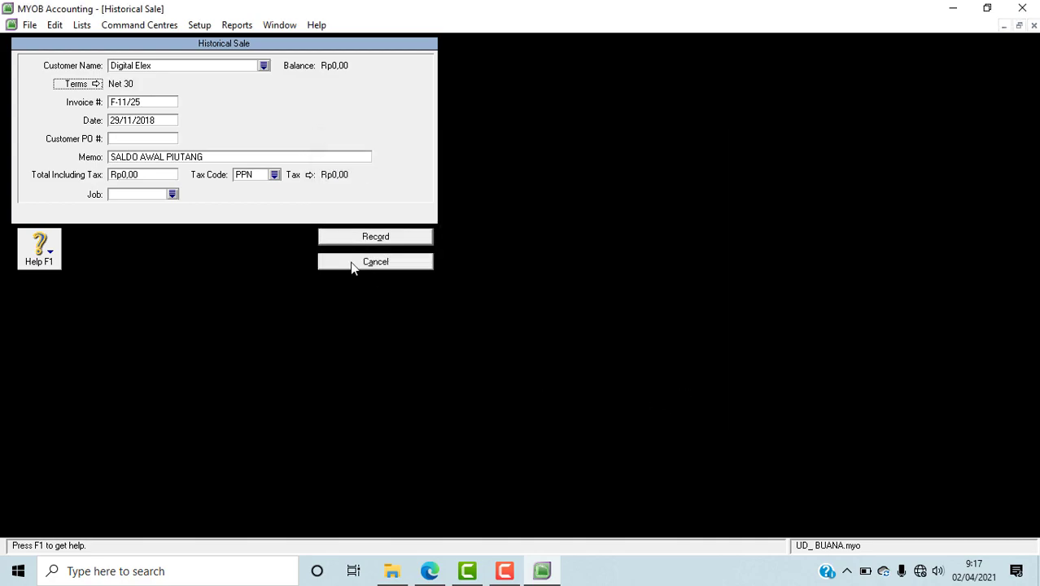
# Step: Look up the Digitak Elex total in the PDF in Edge and enter 28.600.000 as the MYOB sale's total including tax
pyautogui.click(430, 571)
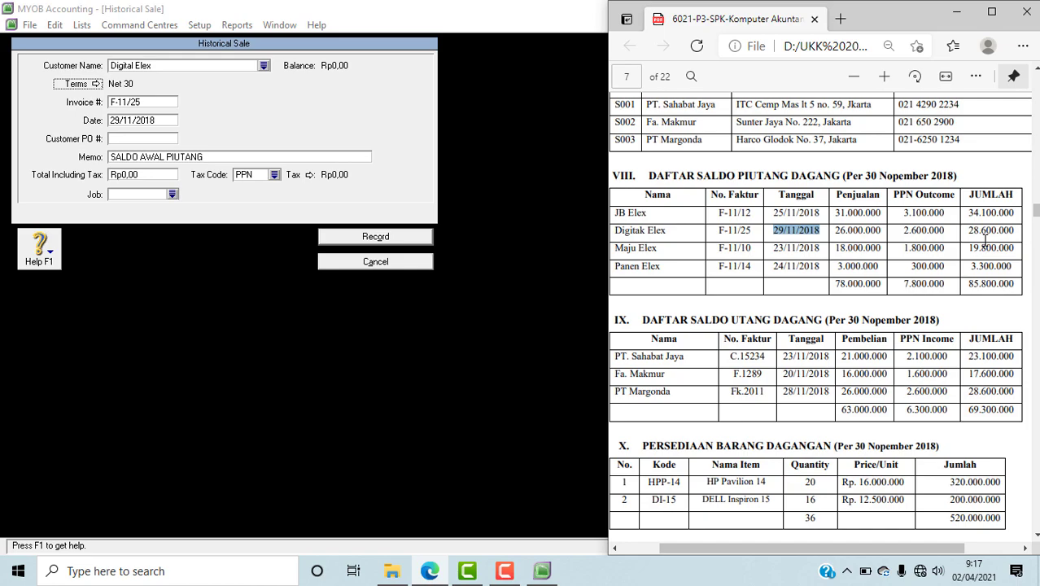
pyautogui.click(134, 175)
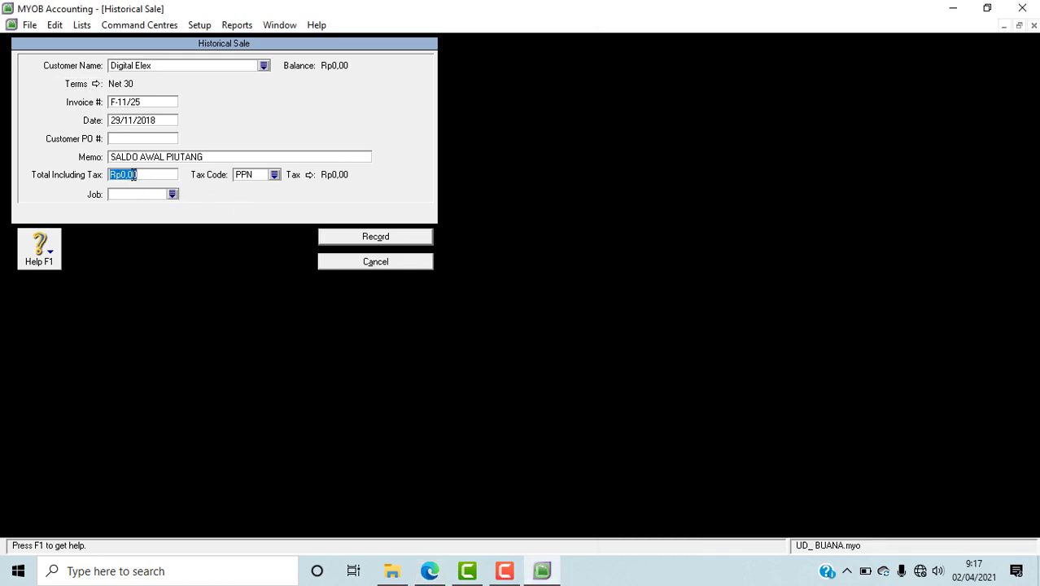
pyautogui.write('28600000')
pyautogui.press('Tab')
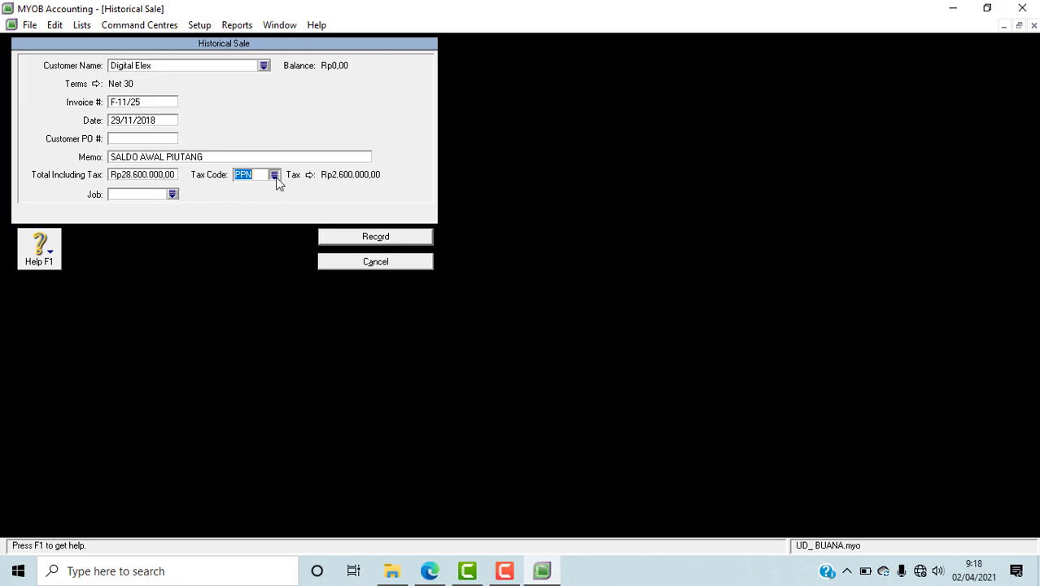
# Step: Set the sale's tax code to N-T and record Digital Elex's historical sale, acknowledging the cash basis note
pyautogui.click(277, 181)
pyautogui.write('N-T')
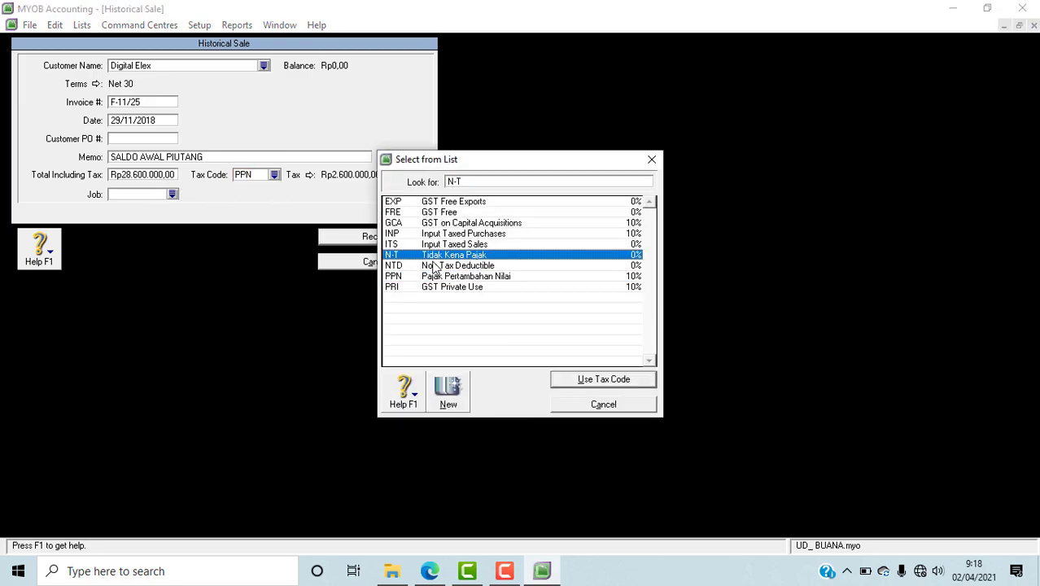
pyautogui.click(578, 379)
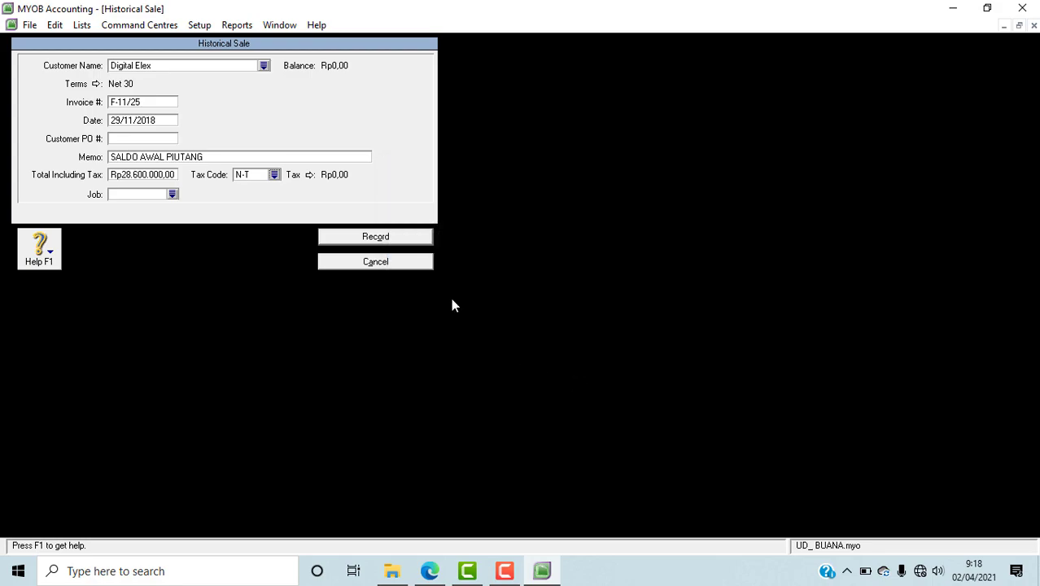
pyautogui.click(377, 237)
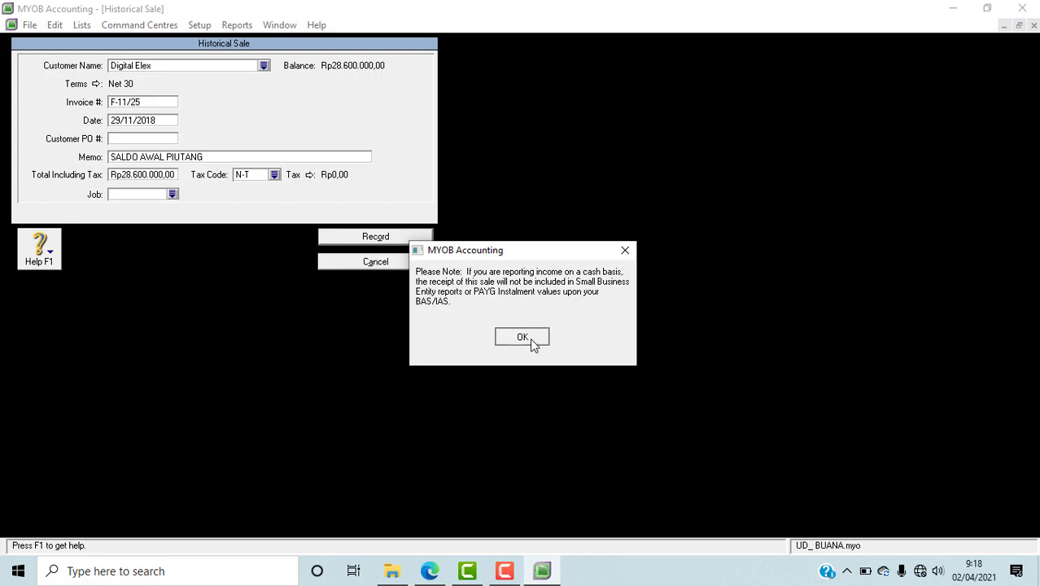
pyautogui.click(530, 338)
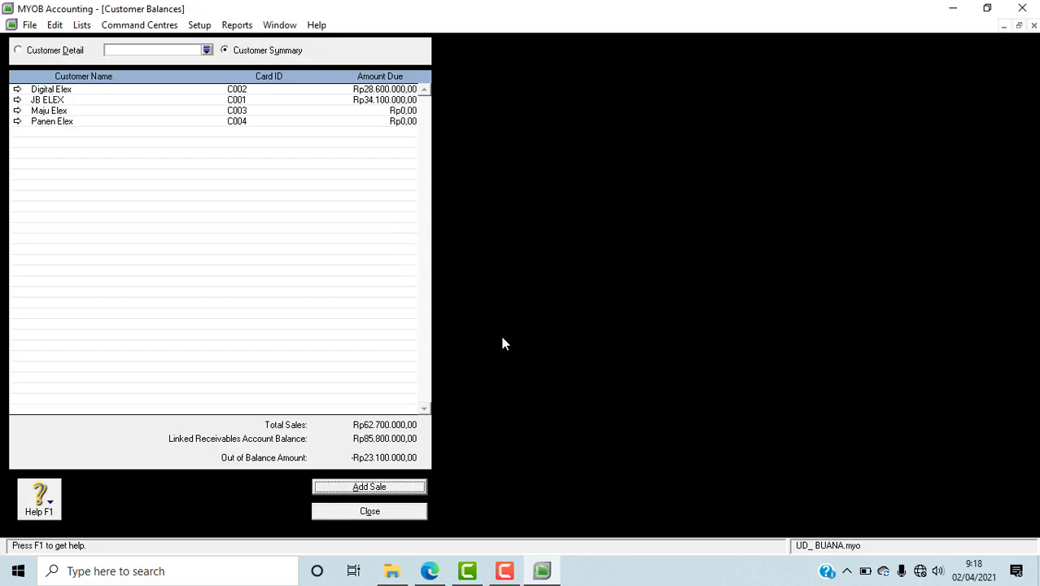
# Step: Start another historical sale and, after consulting the PDF in Edge, choose Maju Elex as the MYOB customer
pyautogui.click(370, 487)
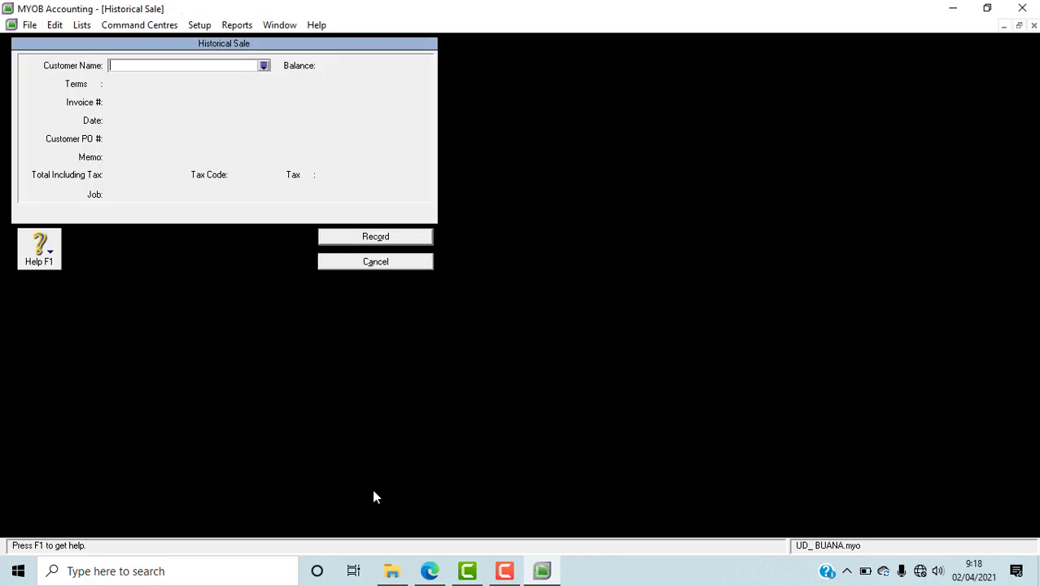
pyautogui.click(444, 571)
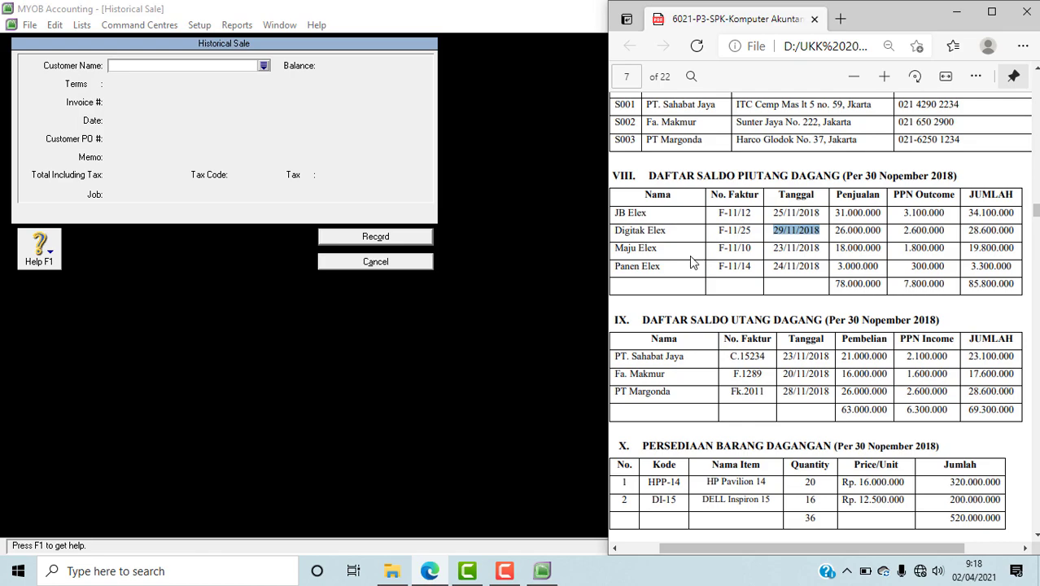
pyautogui.click(264, 66)
pyautogui.click(372, 226)
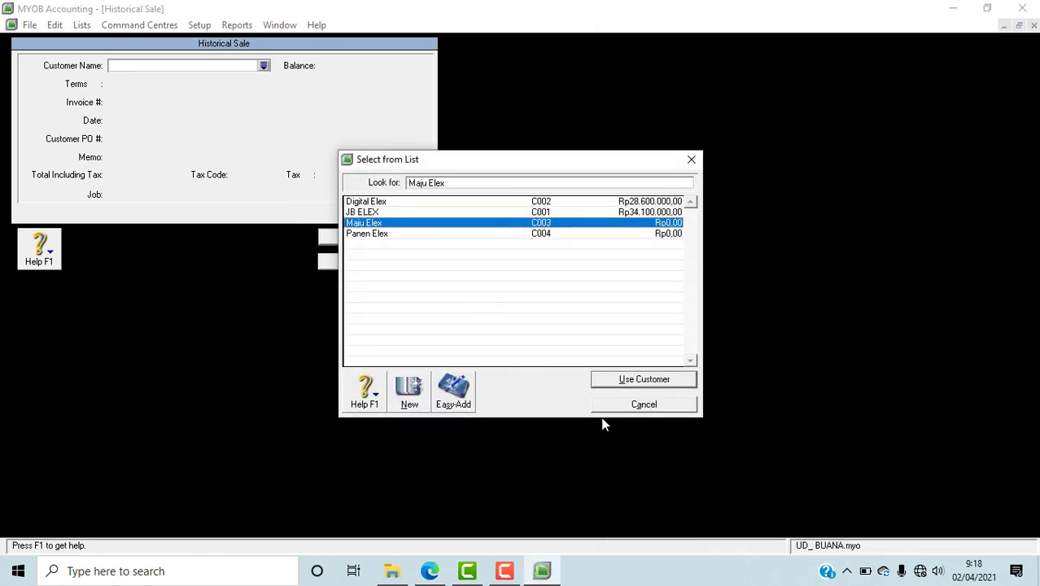
pyautogui.click(612, 380)
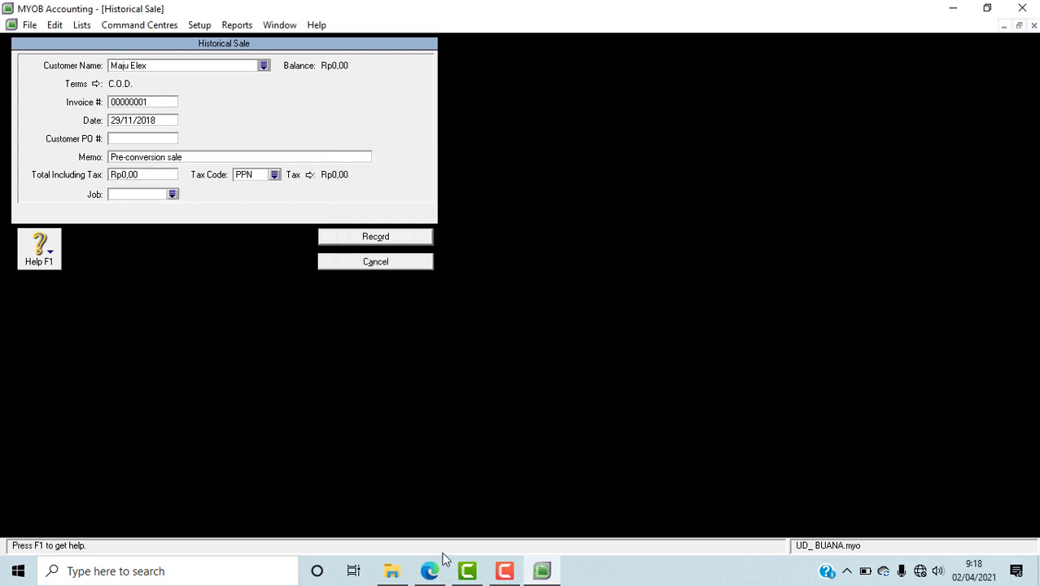
# Step: Copy invoice number F-11/10 from the Maju Elex row of the PDF in Edge into the MYOB sale's invoice number
pyautogui.click(429, 570)
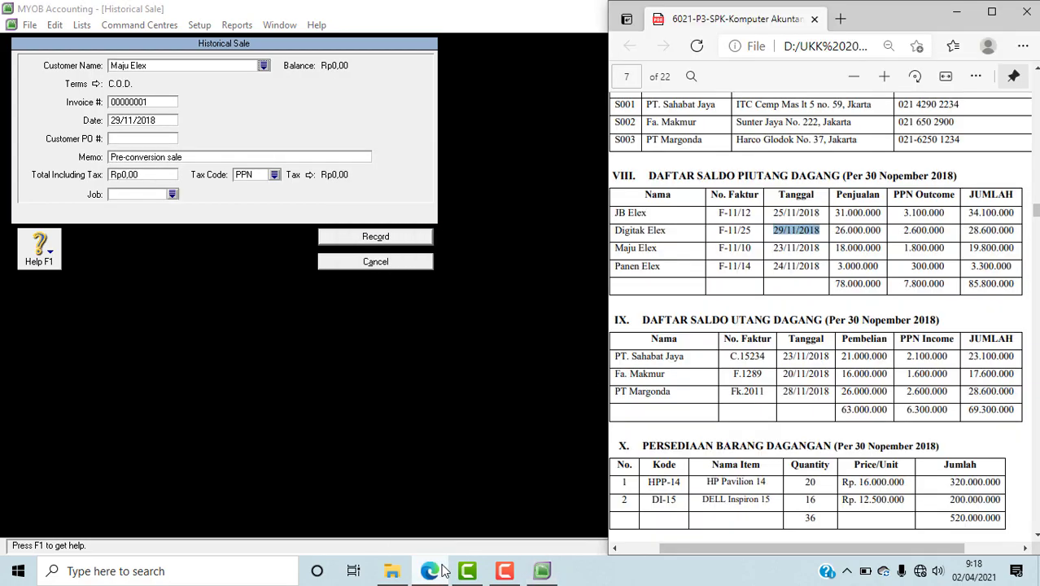
pyautogui.click(719, 251)
pyautogui.moveTo(719, 251); pyautogui.dragTo(752, 251)
pyautogui.hotkey('ctrl', 'c')
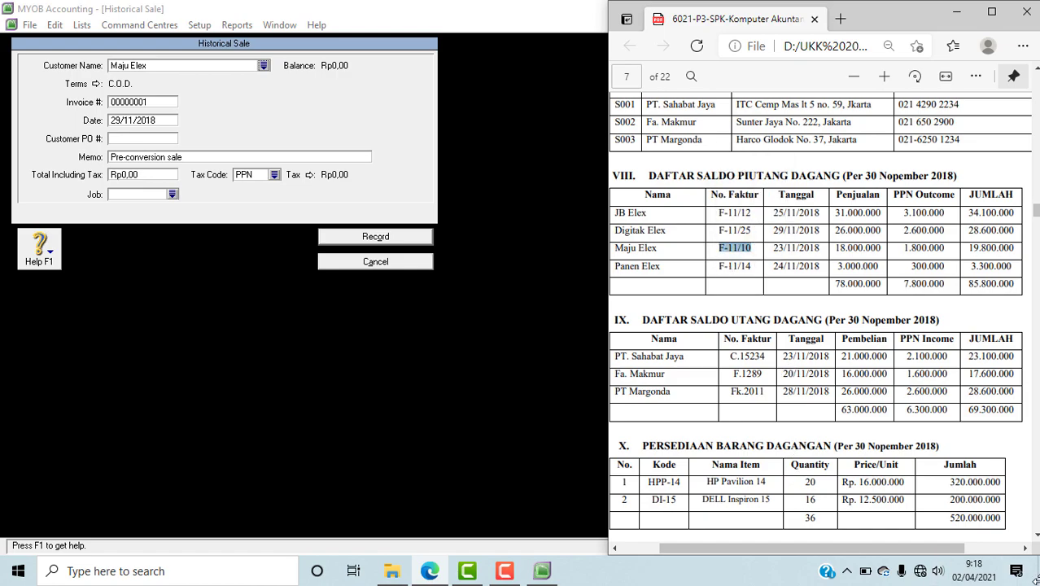
pyautogui.click(146, 102)
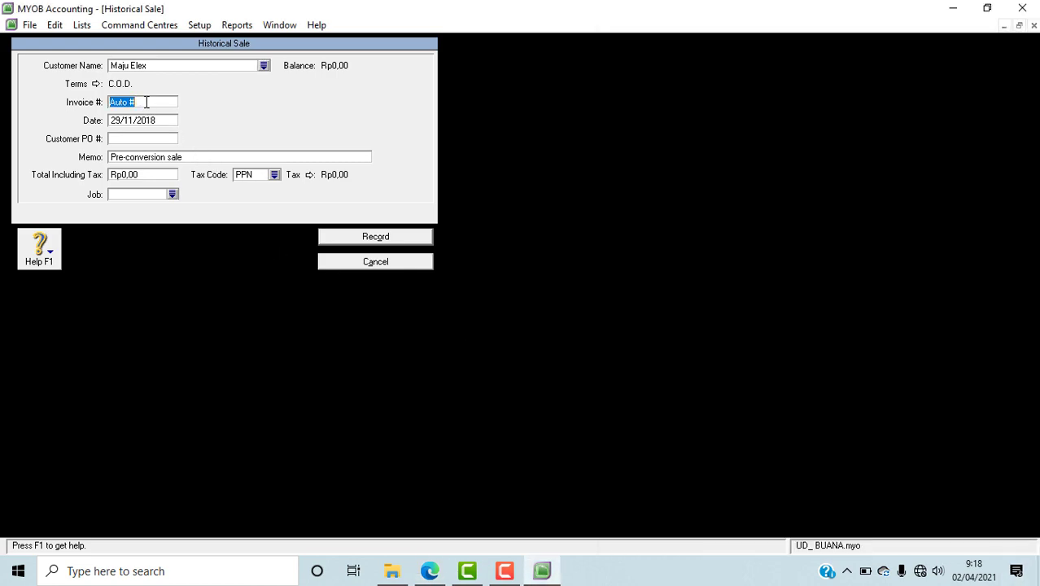
pyautogui.hotkey('ctrl', 'v')
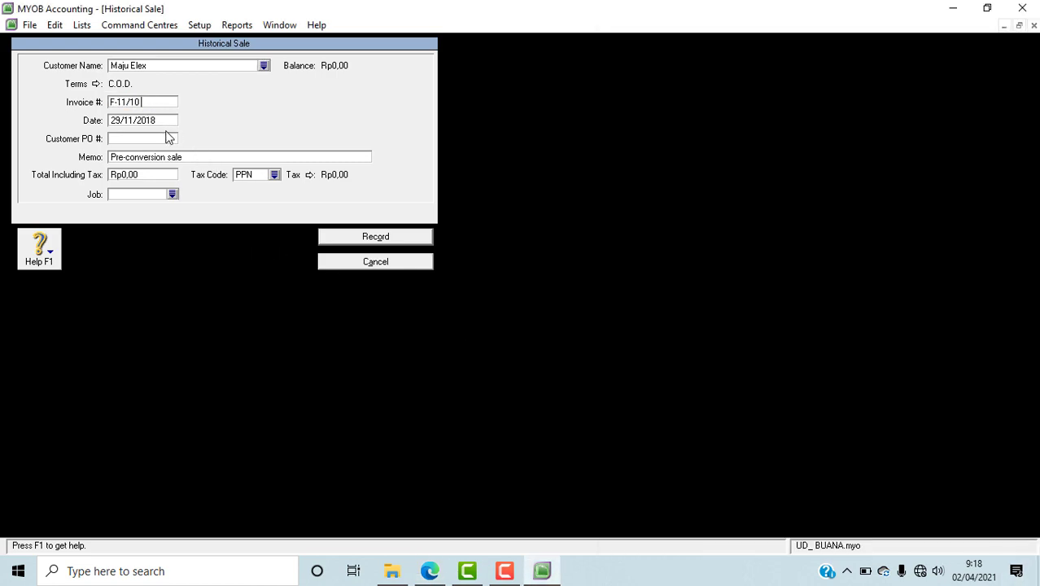
# Step: Copy the date 23/11/2018 from the Maju Elex row of the PDF in Edge into the MYOB sale's date
pyautogui.click(429, 572)
pyautogui.doubleClick(779, 248)
pyautogui.moveTo(799, 247); pyautogui.dragTo(821, 248)
pyautogui.hotkey('ctrl', 'c')
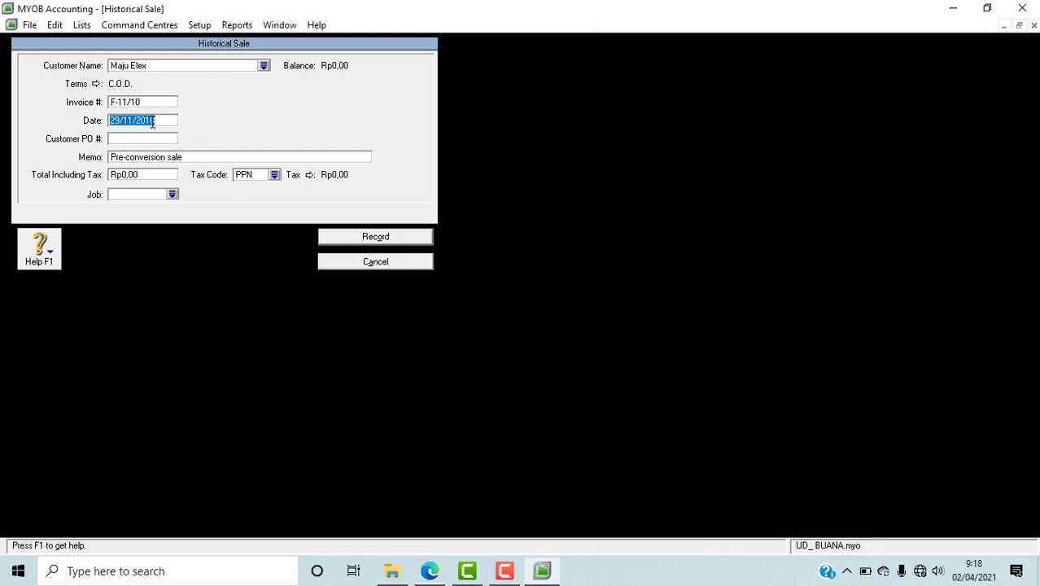
pyautogui.click(152, 120)
pyautogui.hotkey('ctrl', 'v')
# Step: Look up Maju Elex's total in the PDF in Edge, enter 19.800.000 as the MYOB sale's total including tax, and set its tax code to N-T
pyautogui.click(430, 571)
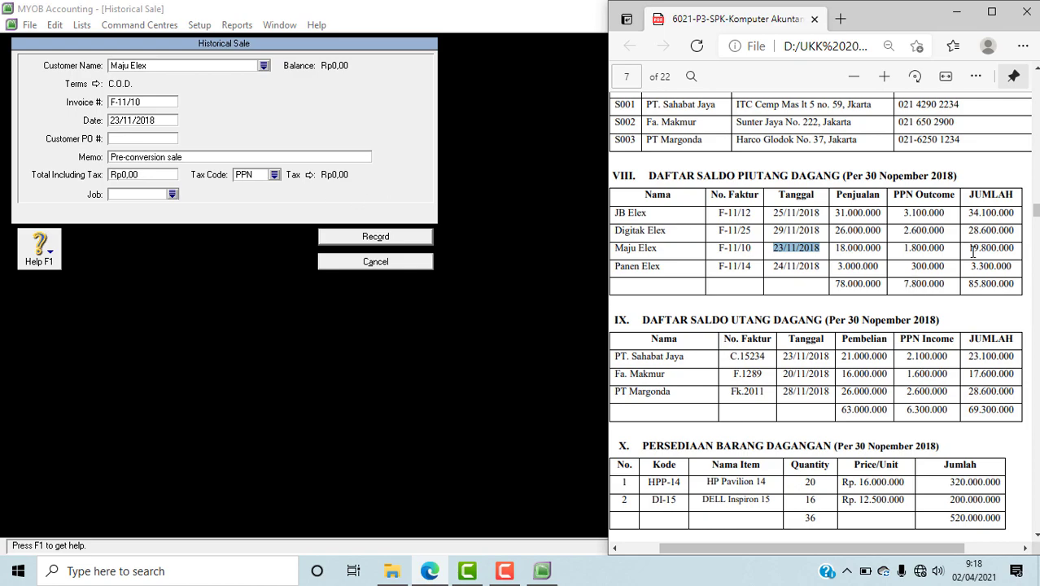
pyautogui.click(147, 179)
pyautogui.write('19800000')
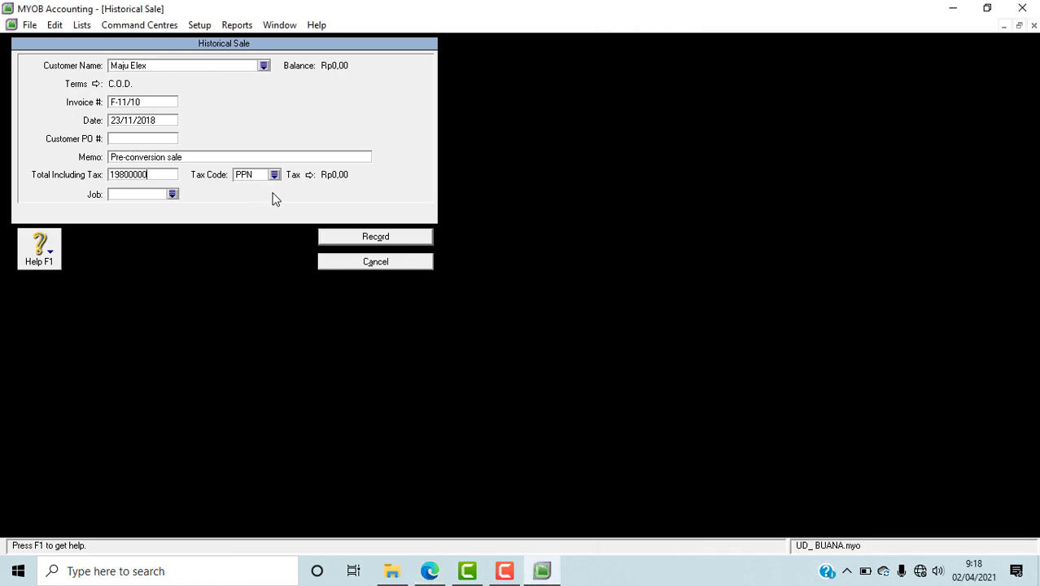
pyautogui.press('Tab')
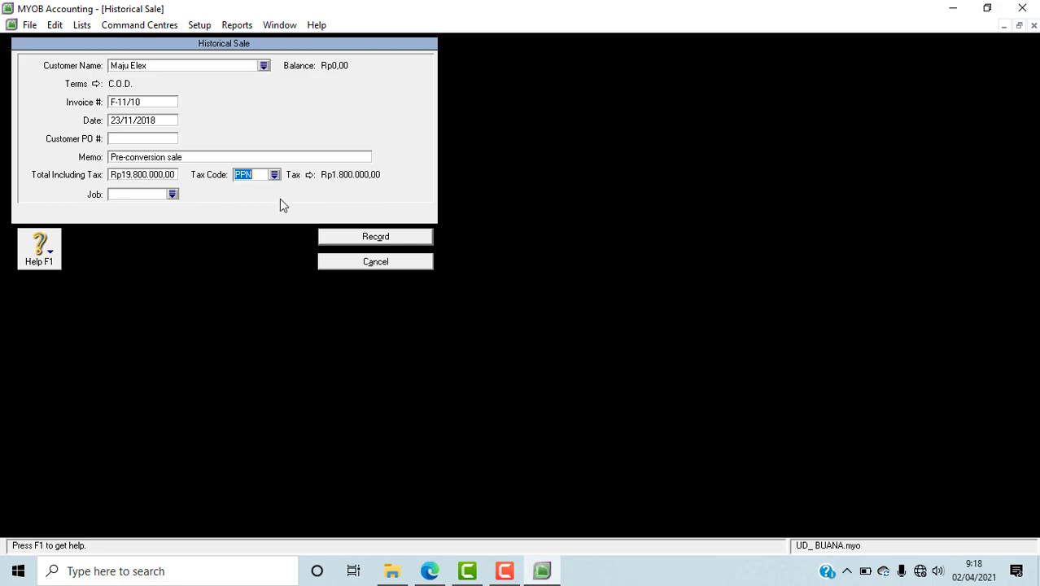
pyautogui.click(274, 176)
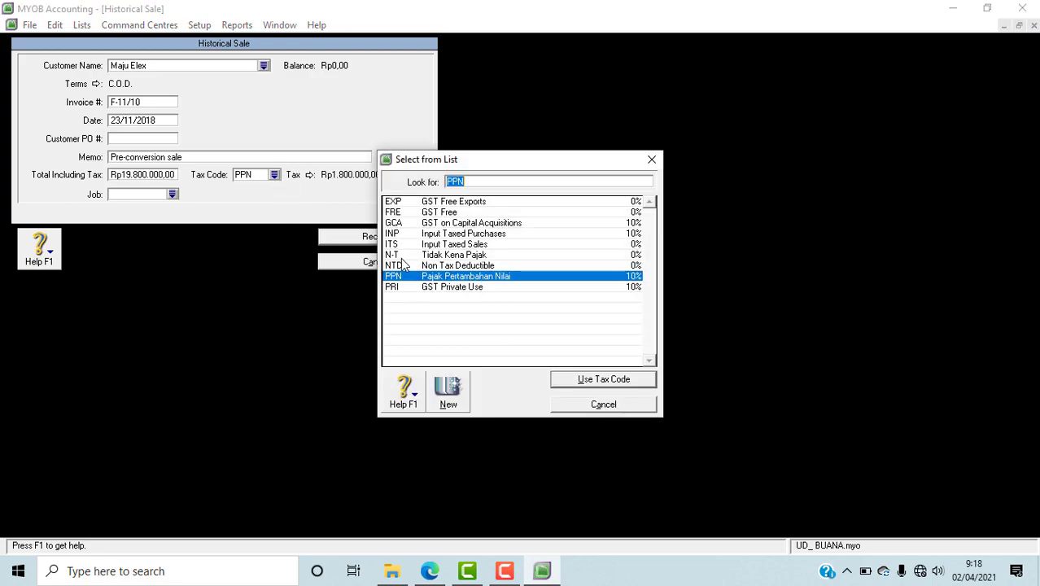
pyautogui.click(402, 259)
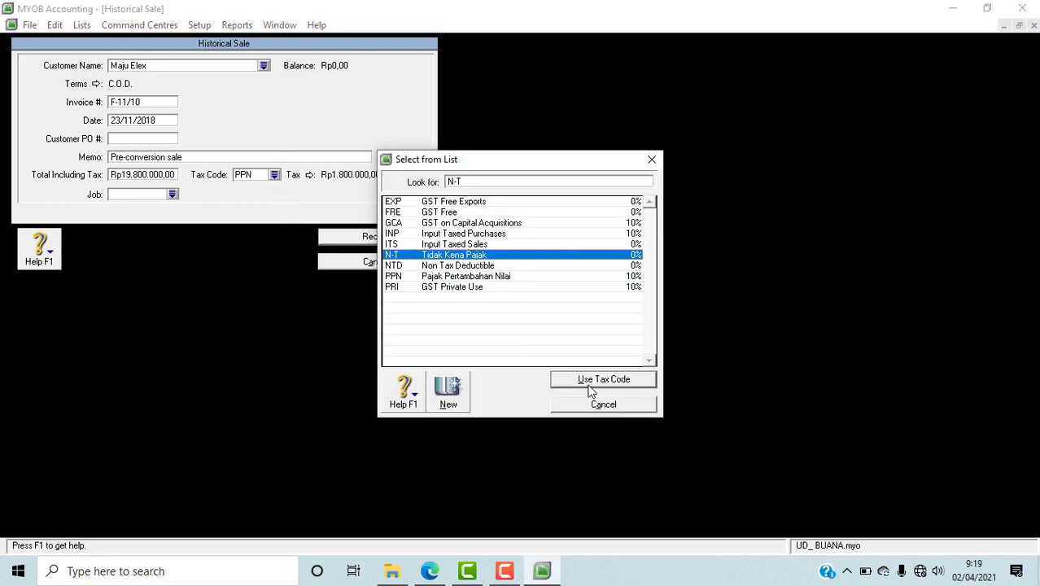
pyautogui.click(587, 382)
# Step: Set the memo to SALDO AWAL PIUTANG and record Maju Elex's historical sale, acknowledging the cash basis note
pyautogui.click(446, 576)
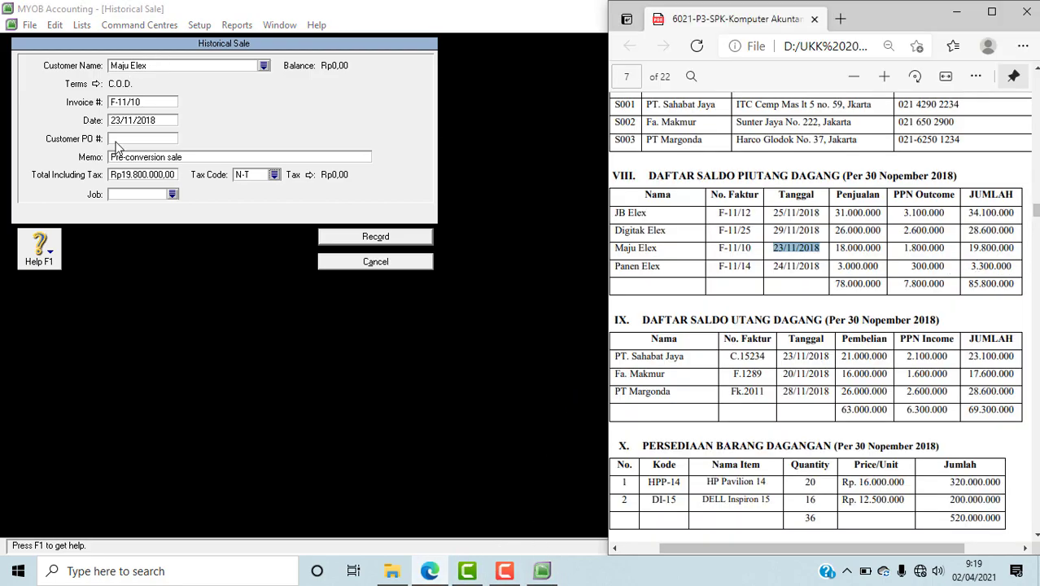
pyautogui.click(140, 166)
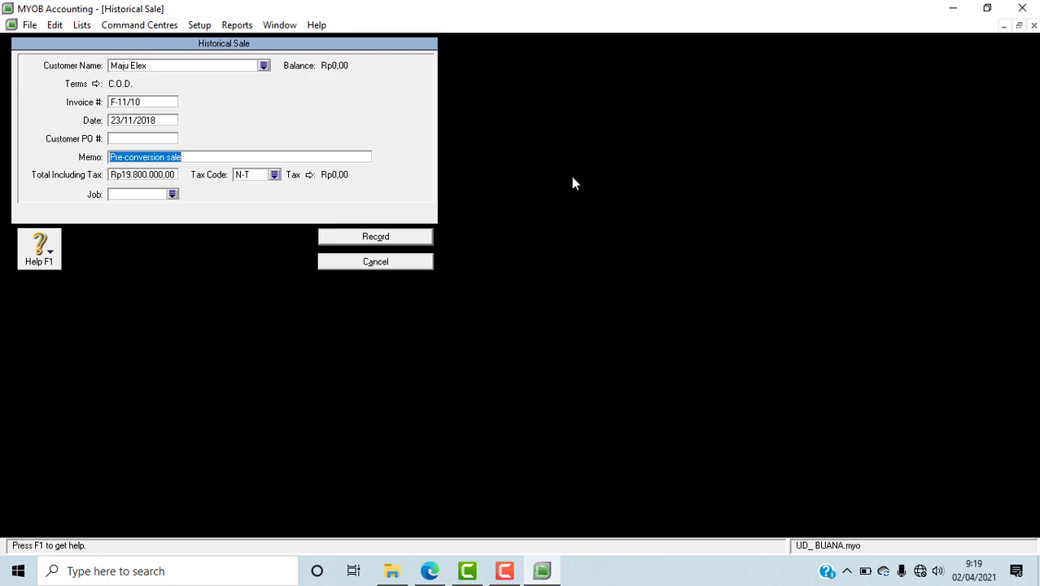
pyautogui.write('SALDO AWAL PIUTANG')
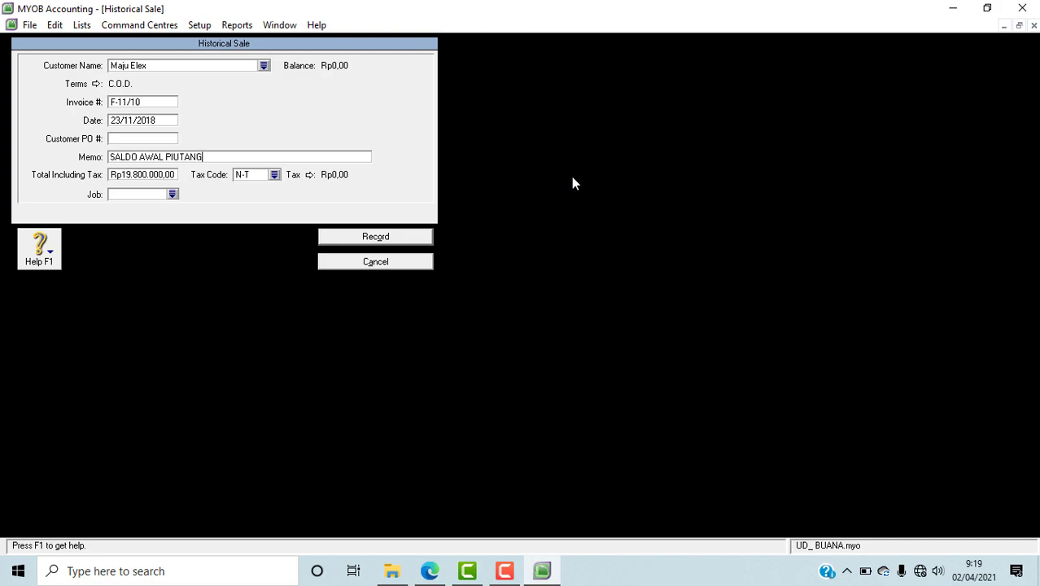
pyautogui.click(391, 237)
pyautogui.click(524, 335)
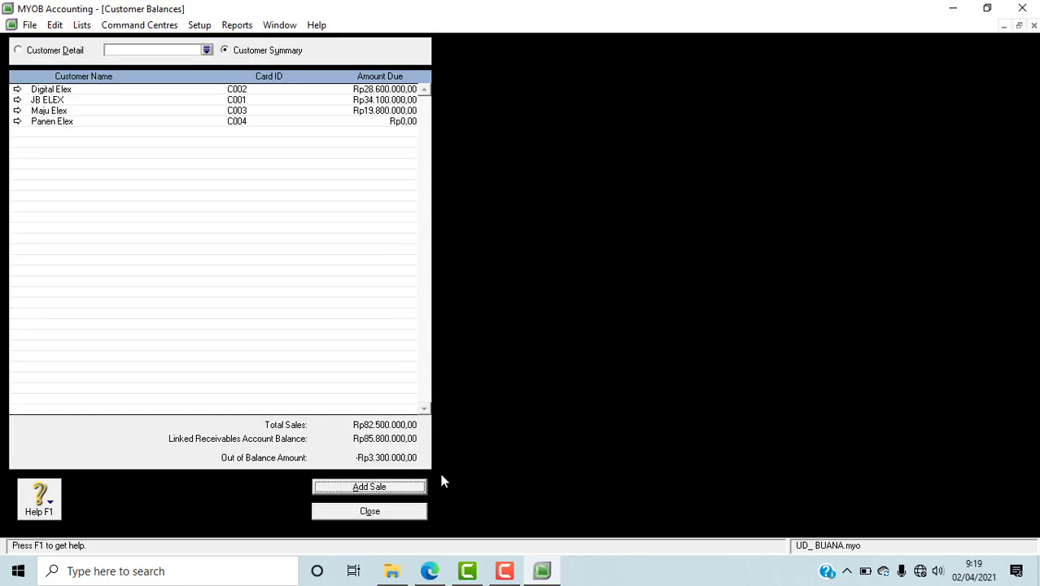
# Step: Start another historical sale and, after consulting the PDF in Edge, choose Panen Elex as the MYOB customer
pyautogui.click(408, 488)
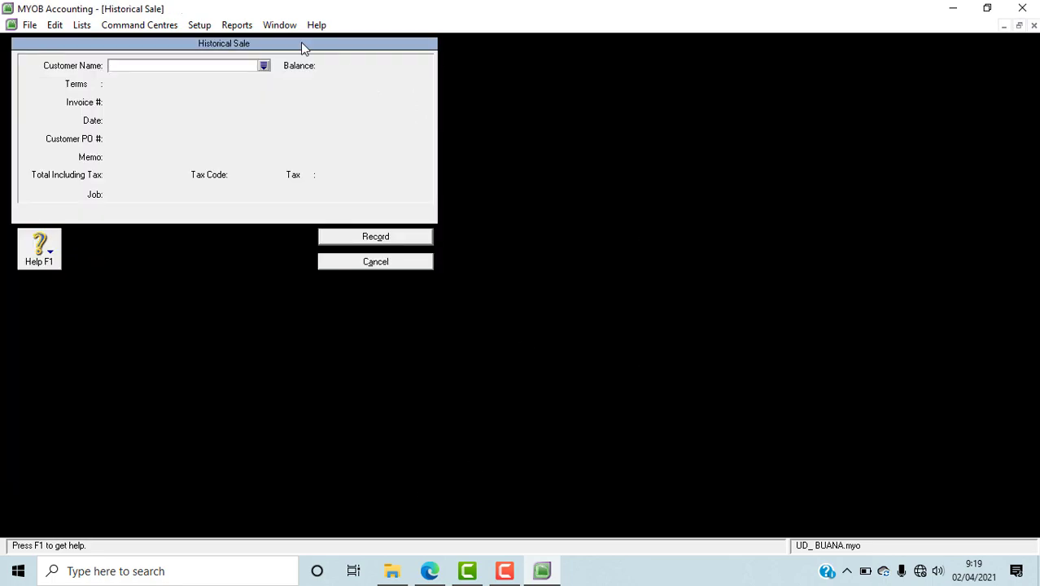
pyautogui.click(431, 572)
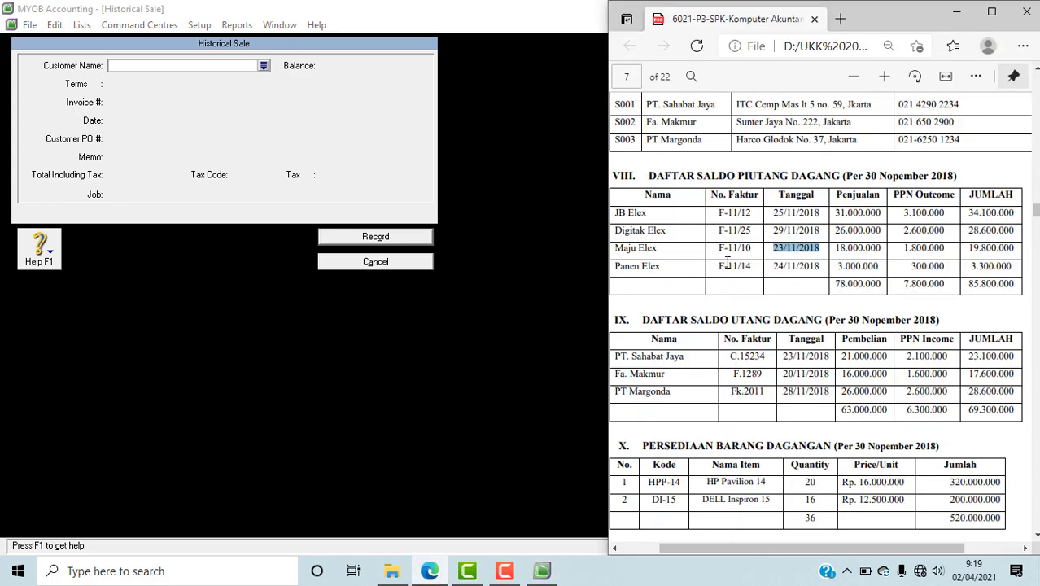
pyautogui.click(260, 70)
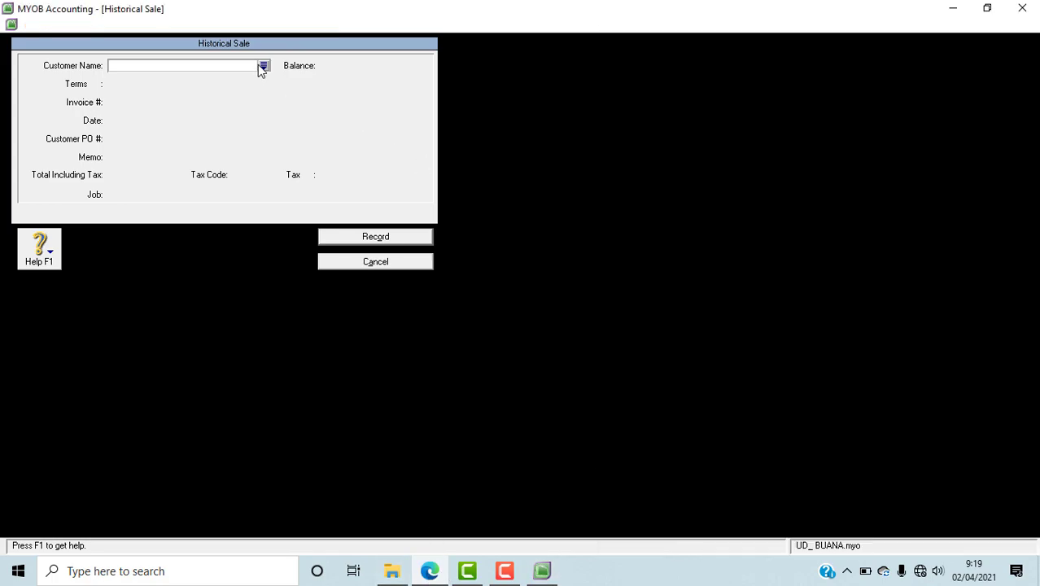
pyautogui.click(263, 66)
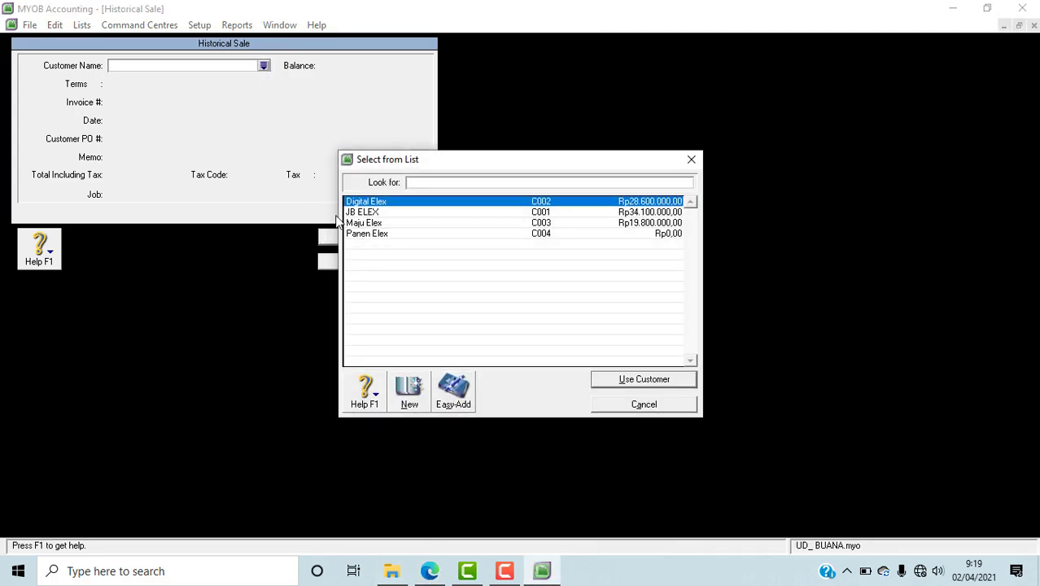
pyautogui.click(363, 232)
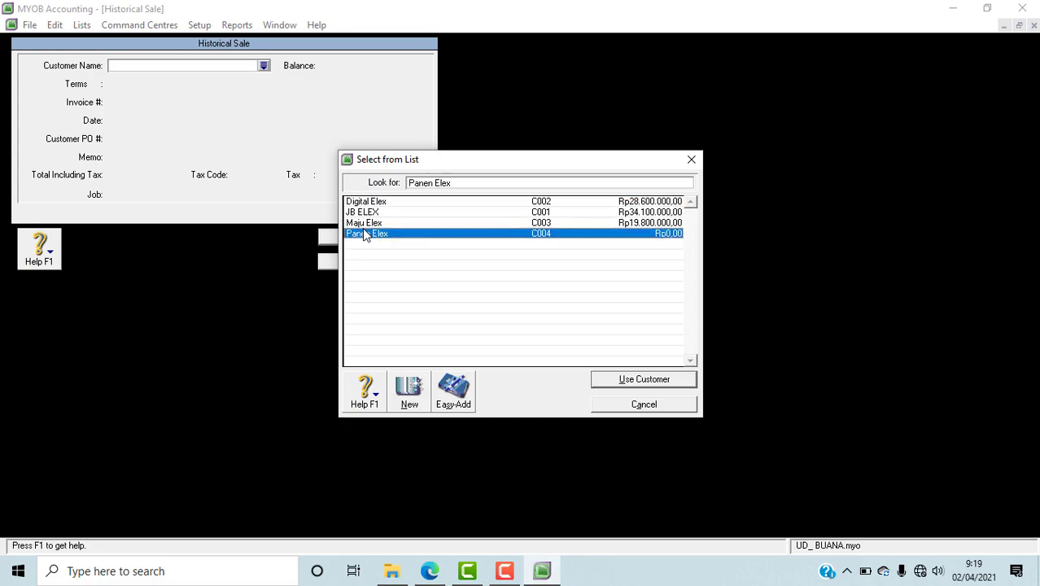
pyautogui.click(643, 379)
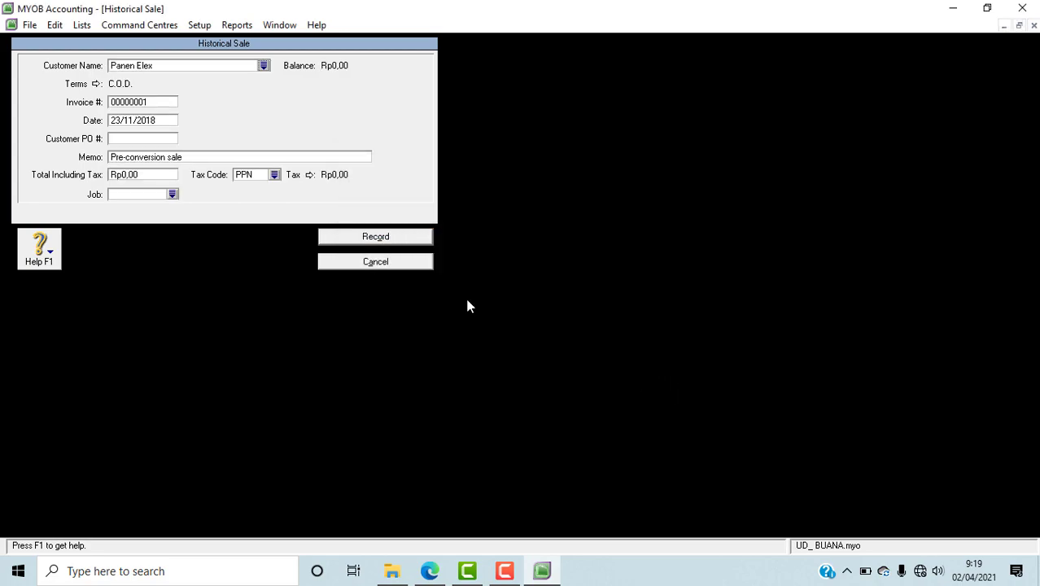
# Step: Copy invoice number F-11/14 from the Panen Elex row of the PDF in Edge into the MYOB sale's invoice number
pyautogui.click(430, 571)
pyautogui.moveTo(718, 266); pyautogui.dragTo(753, 267)
pyautogui.hotkey('ctrl', 'c')
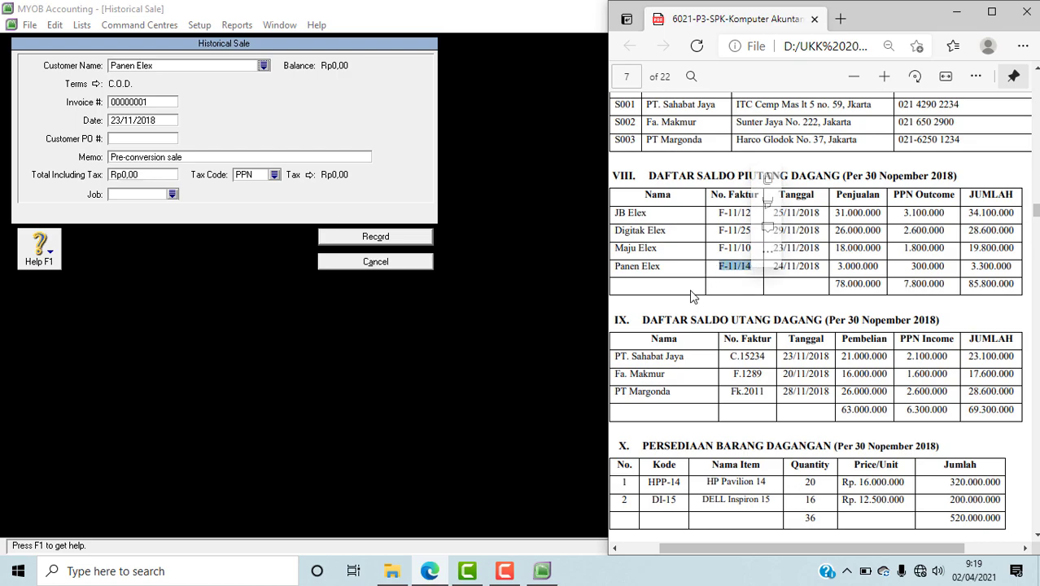
pyautogui.click(124, 104)
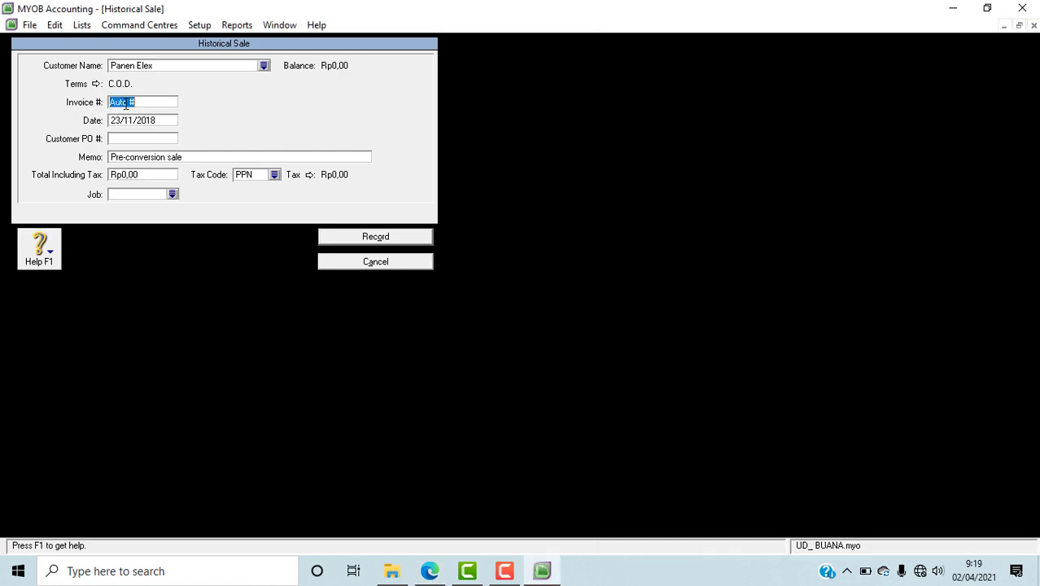
pyautogui.hotkey('ctrl', 'v')
# Step: Copy the date 24/11/2018 from the Panen Elex row of the PDF in Edge into the MYOB sale's date
pyautogui.click(430, 571)
pyautogui.moveTo(770, 267); pyautogui.dragTo(820, 267)
pyautogui.hotkey('ctrl', 'c')
pyautogui.click(774, 275)
pyautogui.click(776, 269)
pyautogui.click(777, 267)
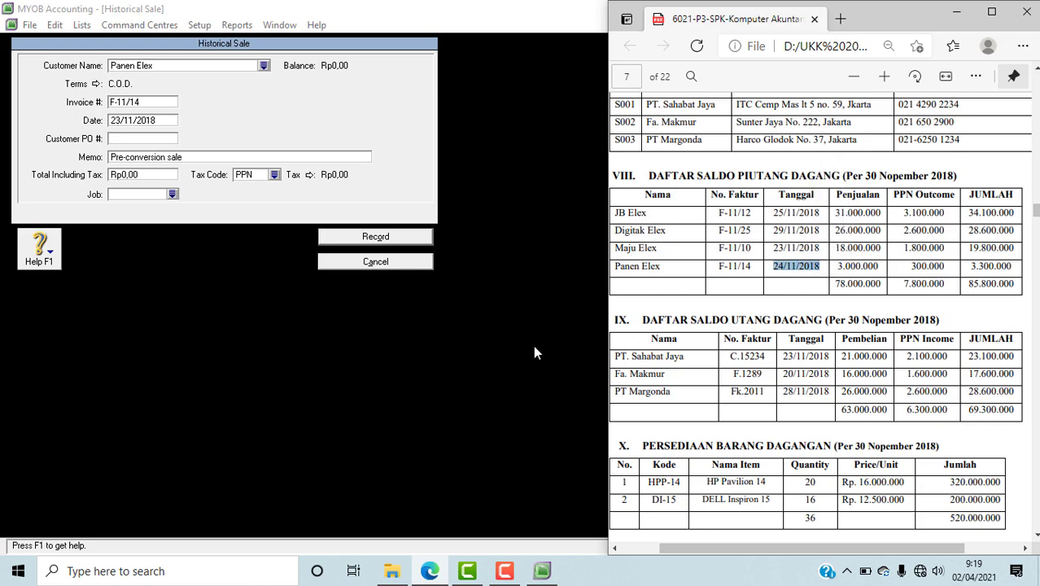
pyautogui.click(146, 120)
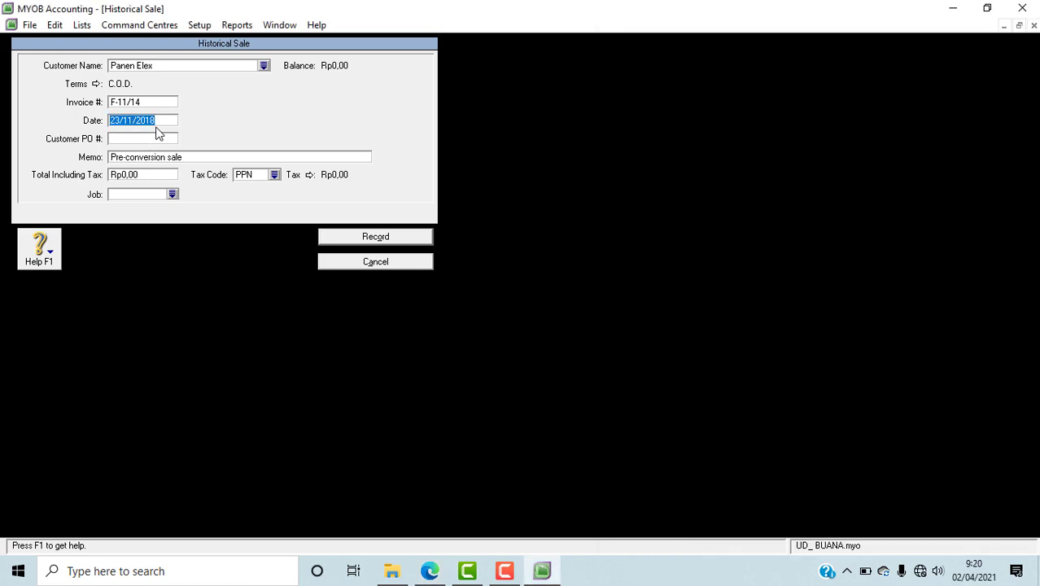
pyautogui.hotkey('ctrl', 'v')
# Step: Replace the Panen Elex sale's memo with SALDO AWAL PIUTANG
pyautogui.click(195, 157)
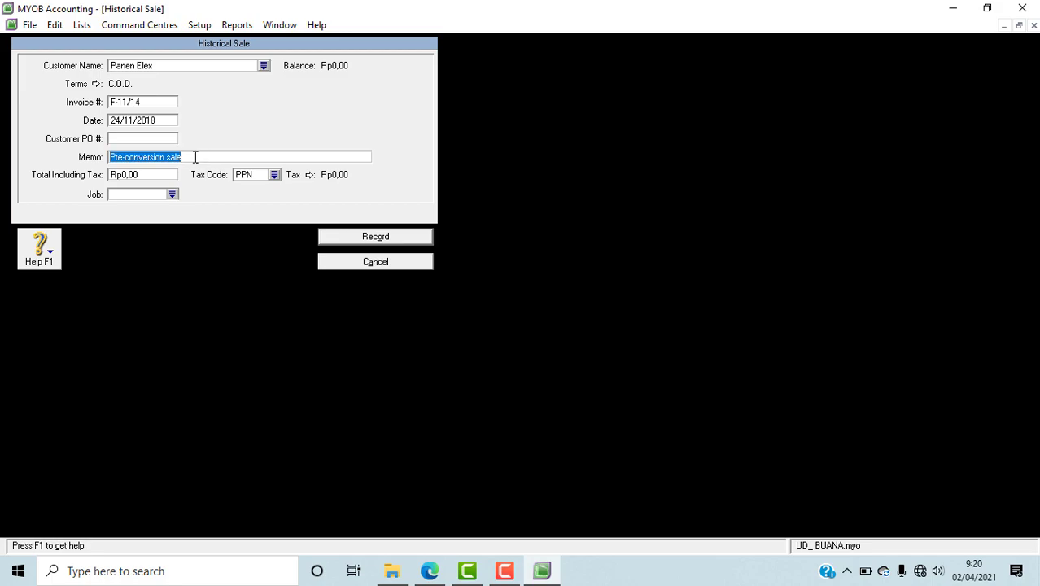
pyautogui.write('SALDO AWAL')
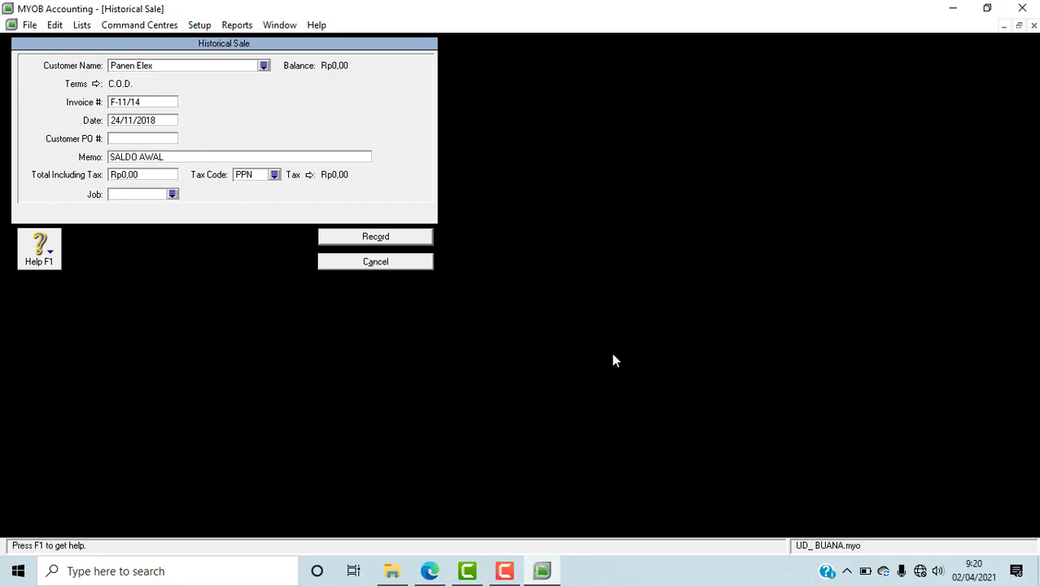
pyautogui.write(' PIUTANG')
# Step: Look up Panen Elex's total in the PDF in Edge, enter 3.300.000 as the MYOB sale's total including tax, and set its tax code to N-T
pyautogui.click(436, 571)
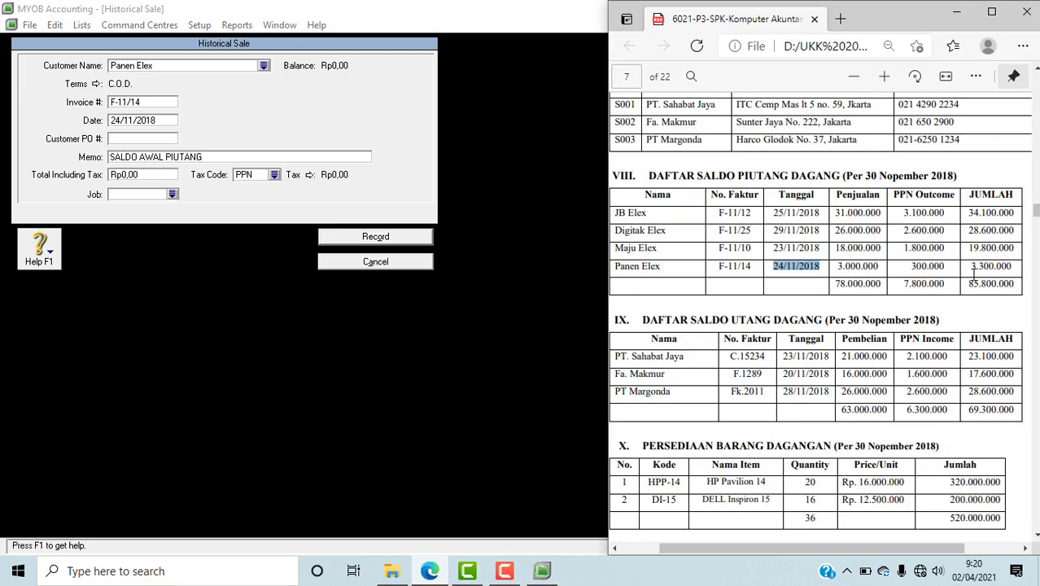
pyautogui.click(124, 175)
pyautogui.write('3300000')
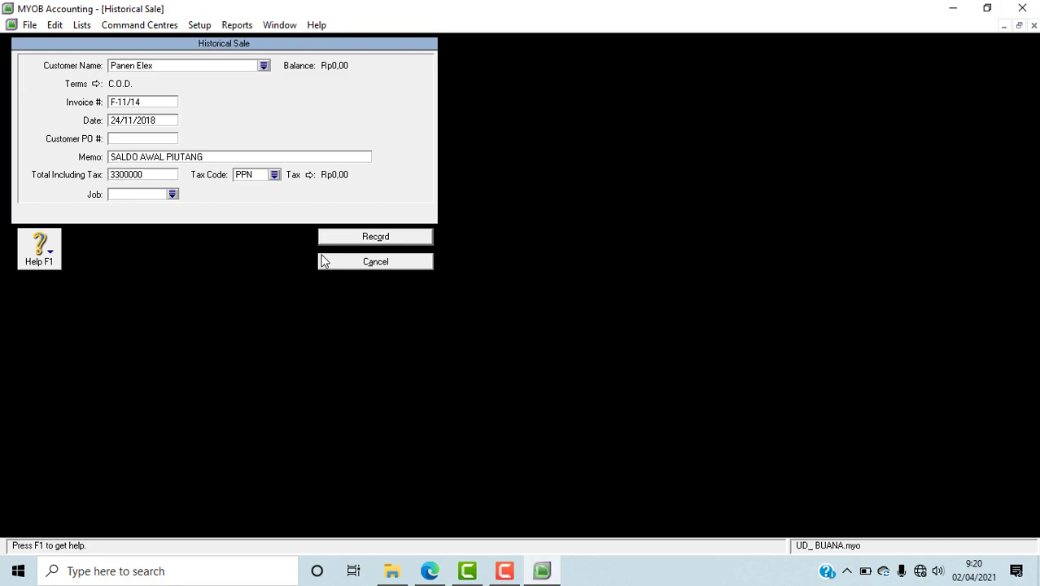
pyautogui.press('Tab')
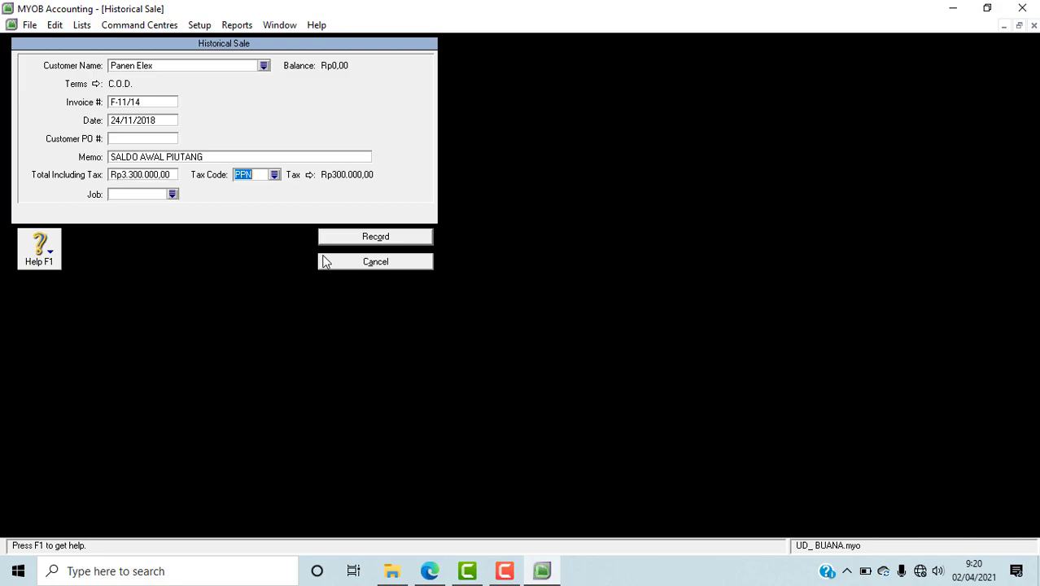
pyautogui.click(274, 176)
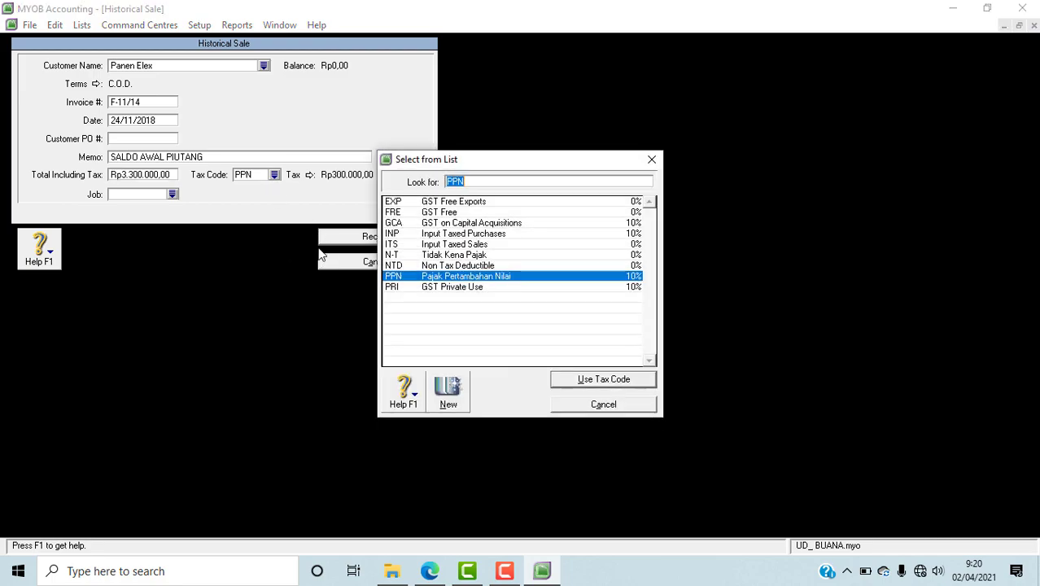
pyautogui.click(436, 259)
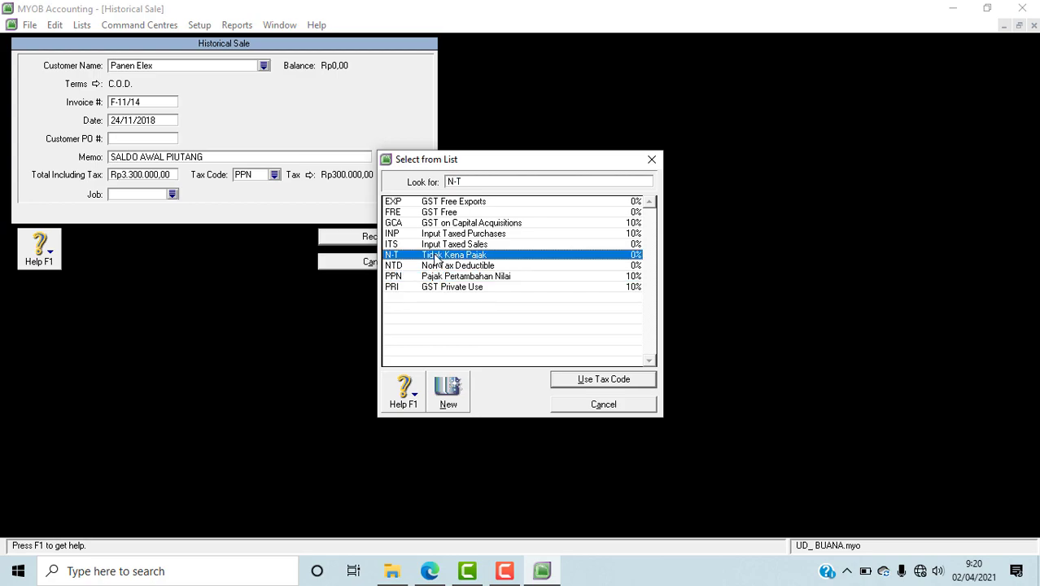
pyautogui.click(571, 385)
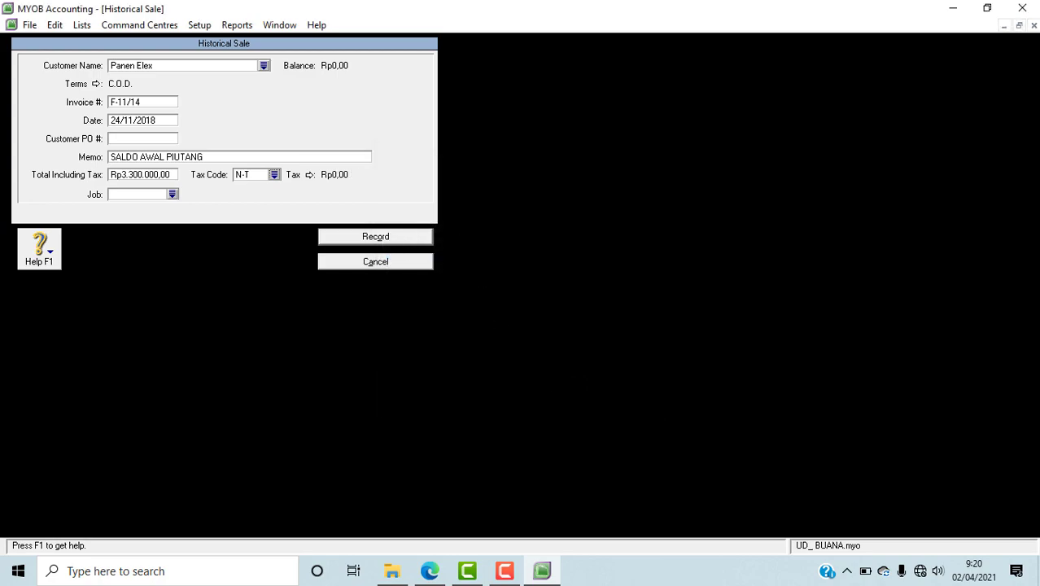
# Step: Record Panen Elex's historical sale, check the receivables list in the PDF in Edge, and acknowledge both MYOB messages
pyautogui.click(359, 246)
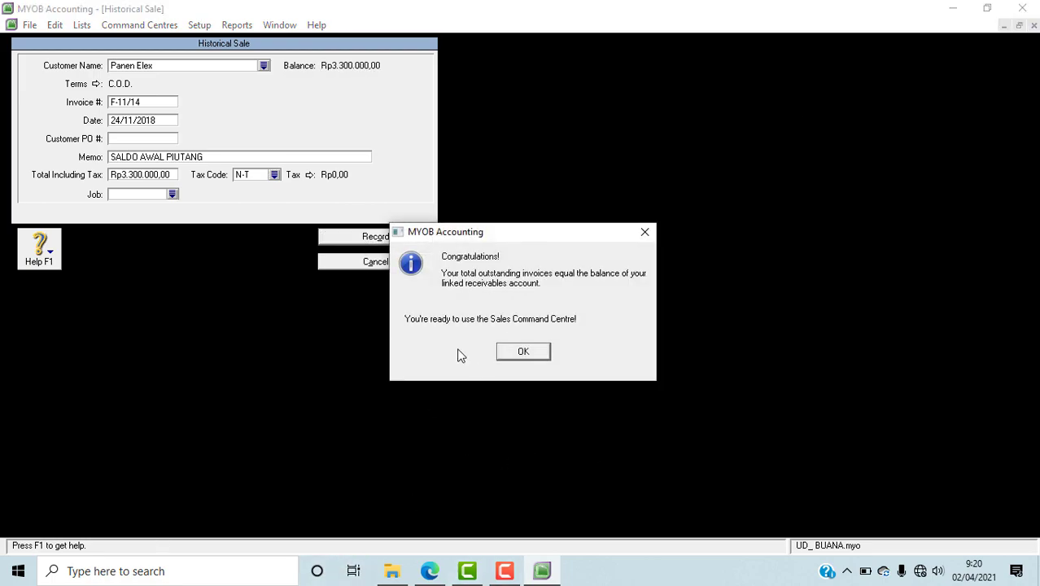
pyautogui.click(429, 570)
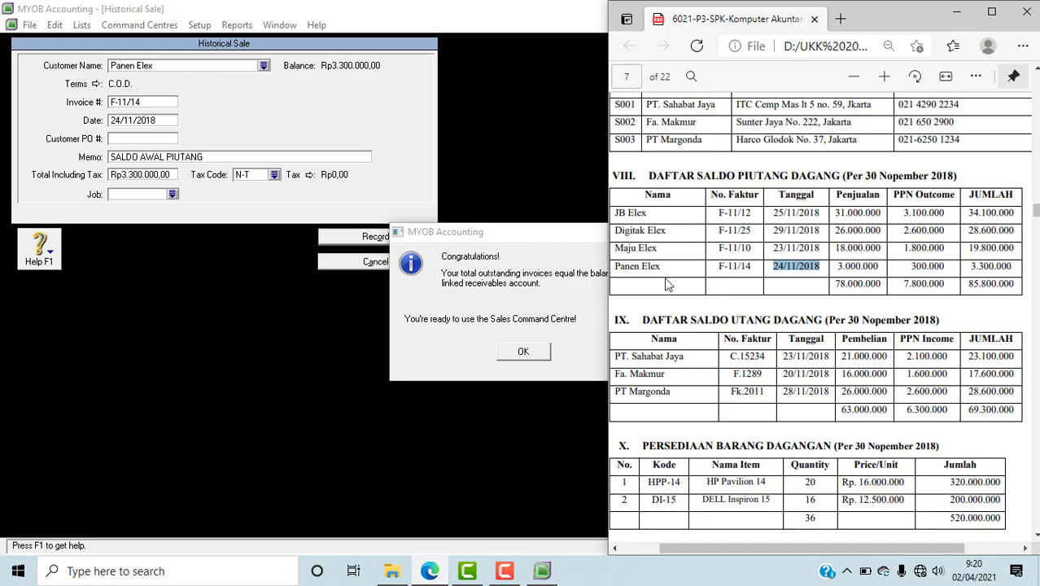
pyautogui.click(554, 279)
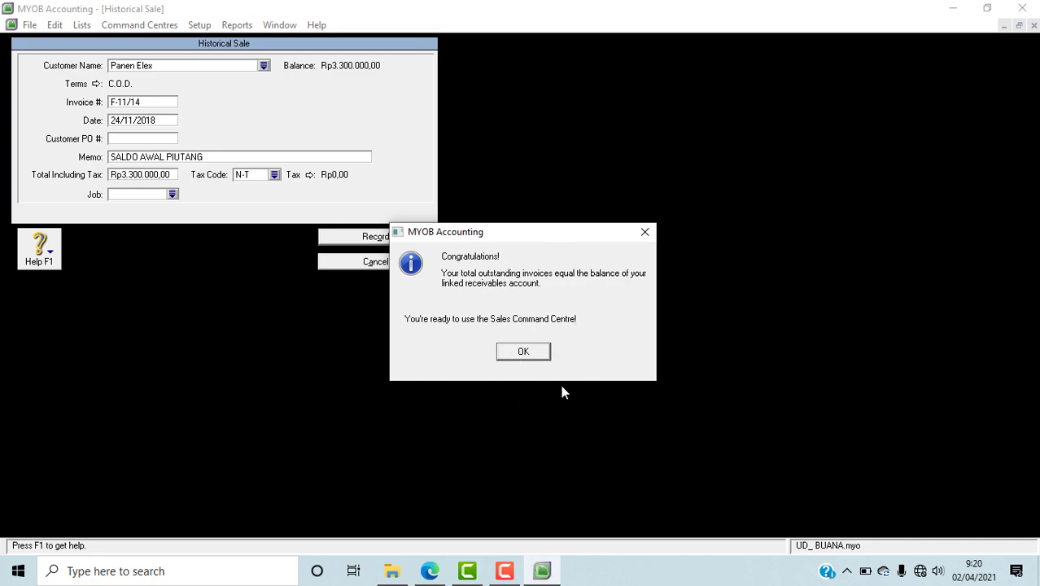
pyautogui.click(533, 355)
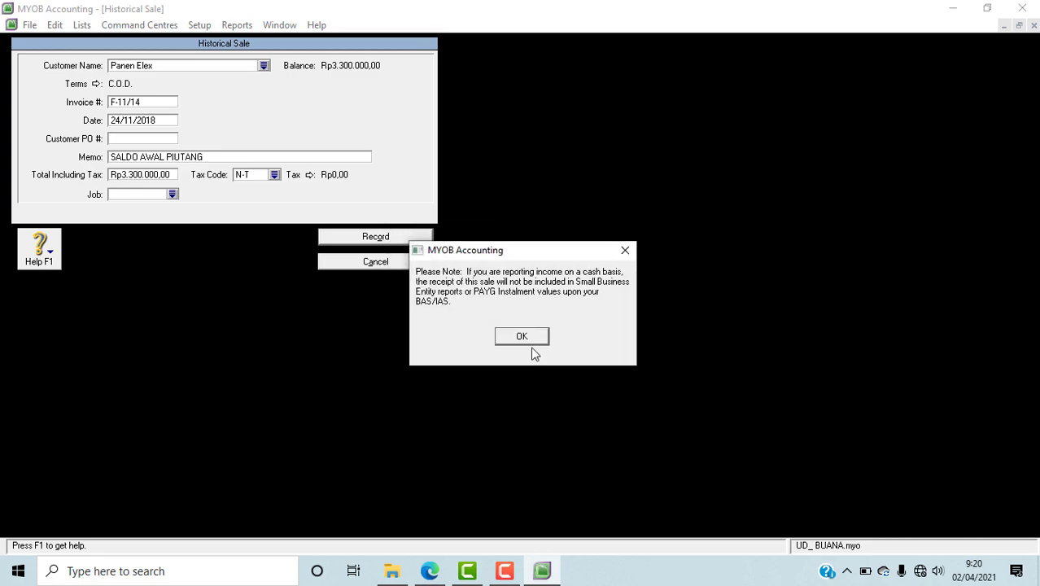
pyautogui.click(532, 339)
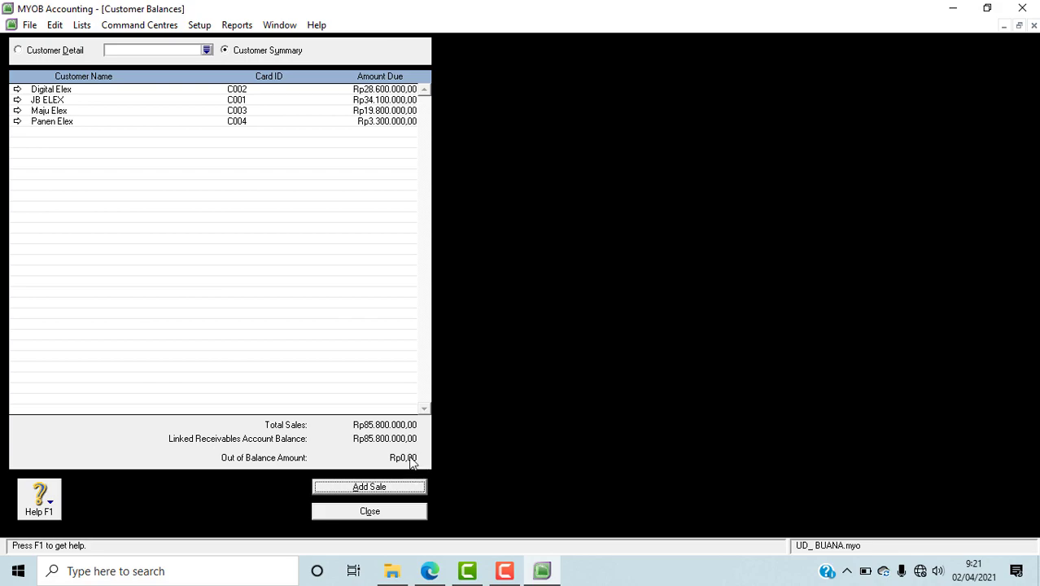
# Step: Close the customer balances, check the payables list (DAFTAR SALDO UTANG DAGANG) in the PDF in Edge, and return to MYOB
pyautogui.click(405, 516)
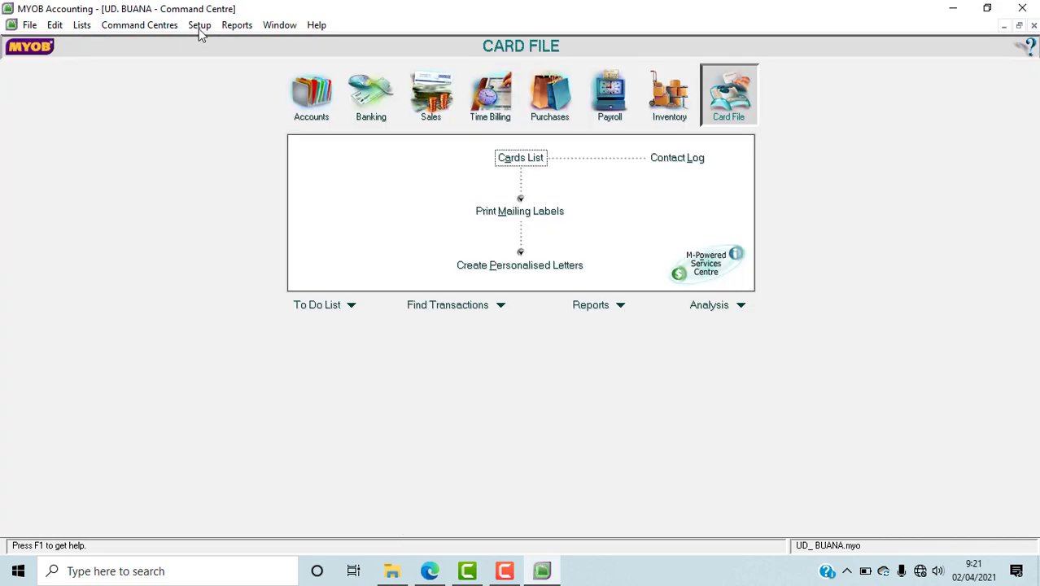
pyautogui.click(430, 570)
pyautogui.scroll(-4, 862, 355)
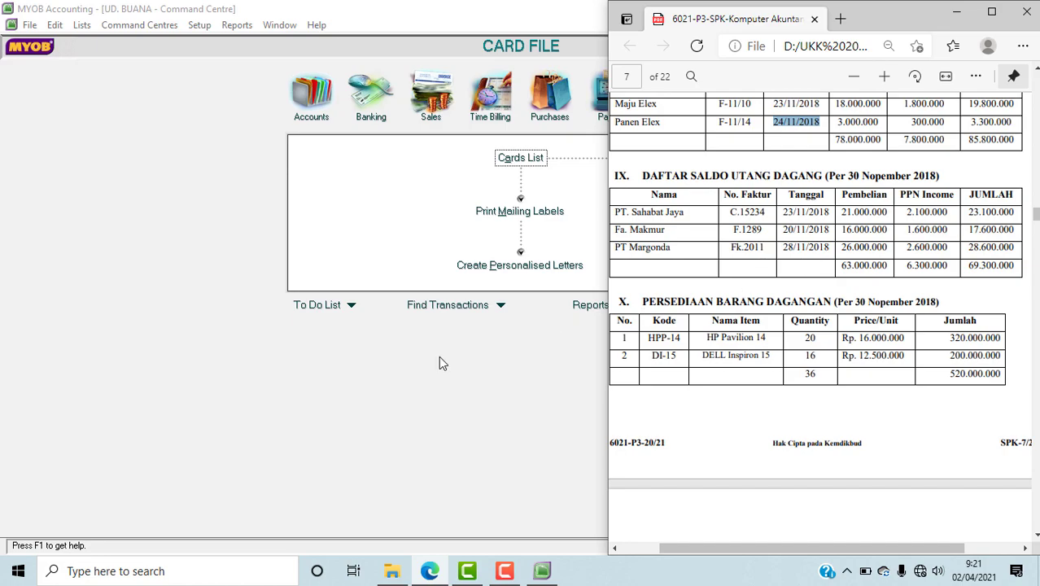
pyautogui.click(421, 382)
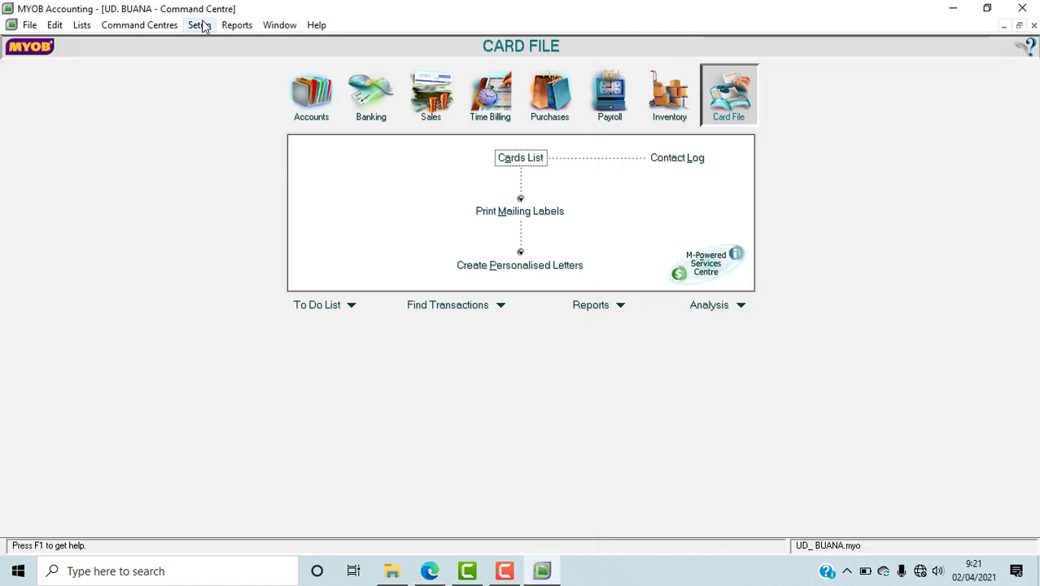
# Step: Open the supplier opening balances and add a historical purchase for PT. Sahabat Jaya
pyautogui.click(200, 24)
pyautogui.moveTo(227, 65)
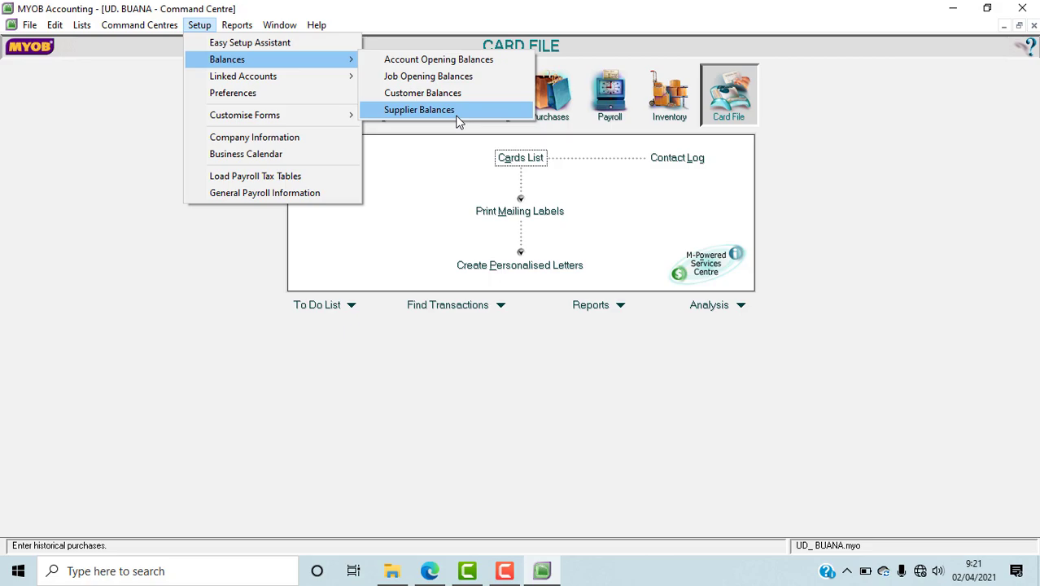
pyautogui.click(456, 116)
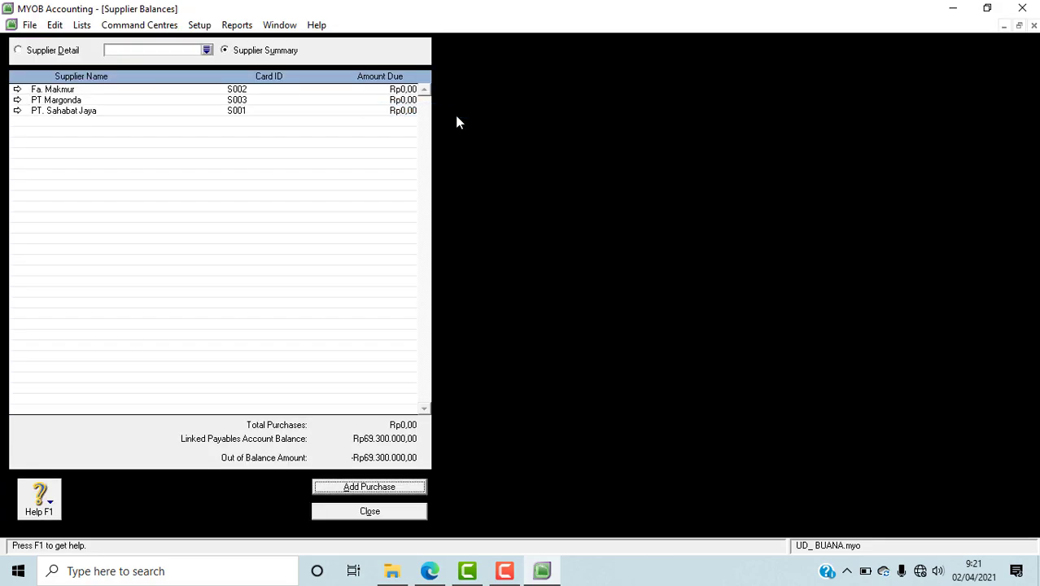
pyautogui.click(401, 488)
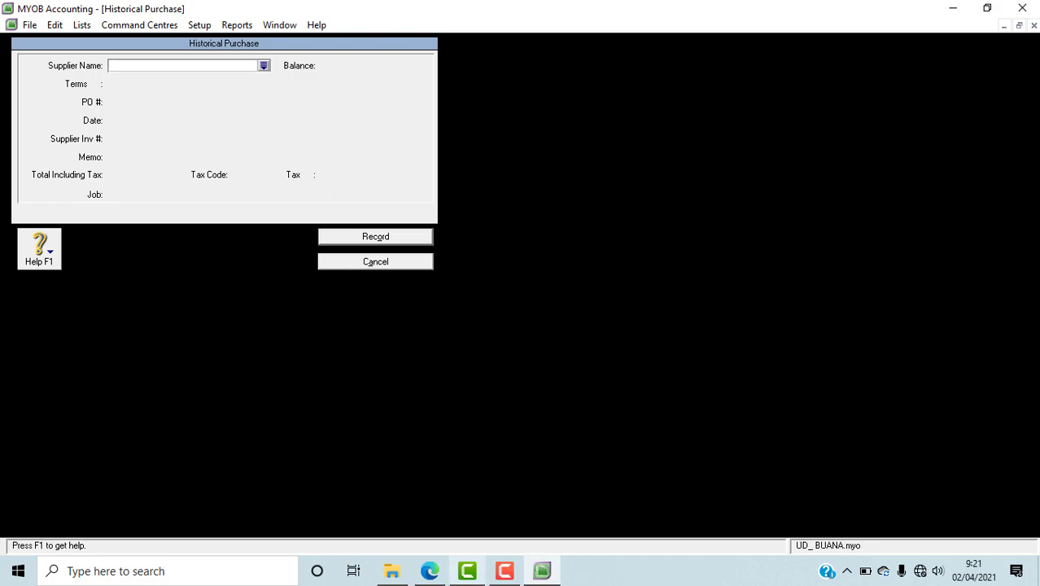
pyautogui.click(430, 571)
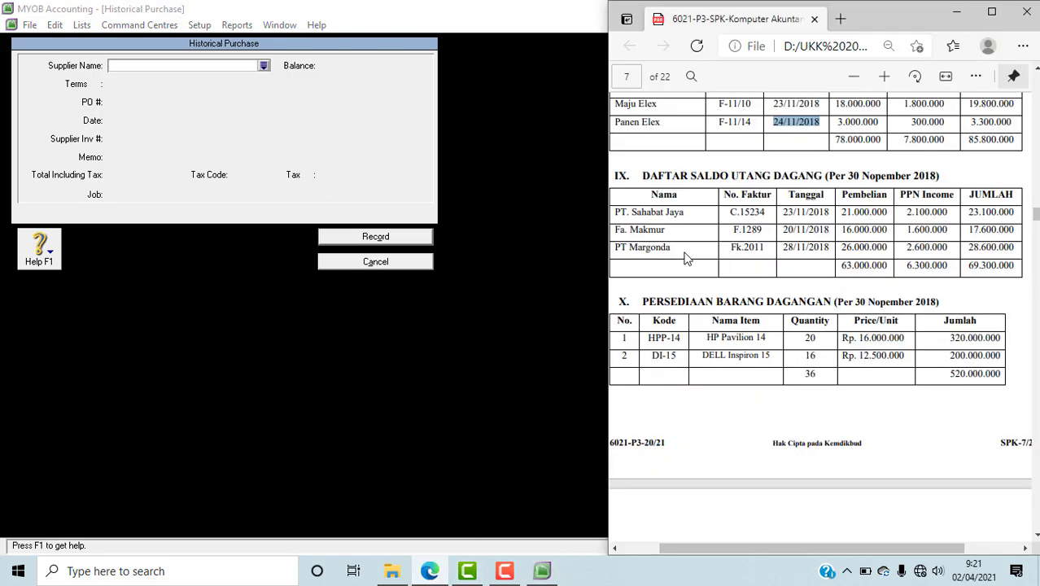
pyautogui.click(259, 66)
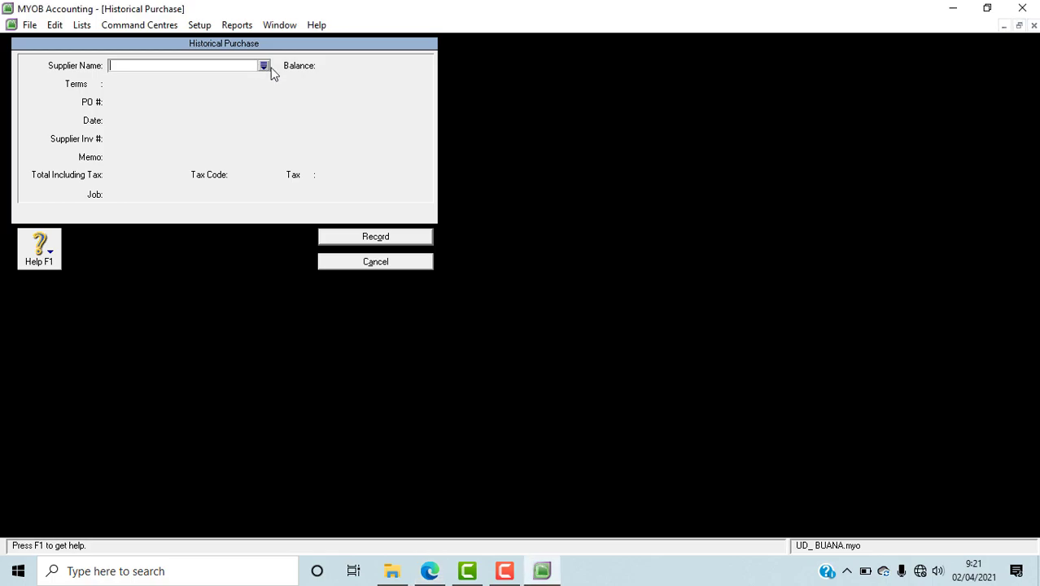
pyautogui.click(265, 65)
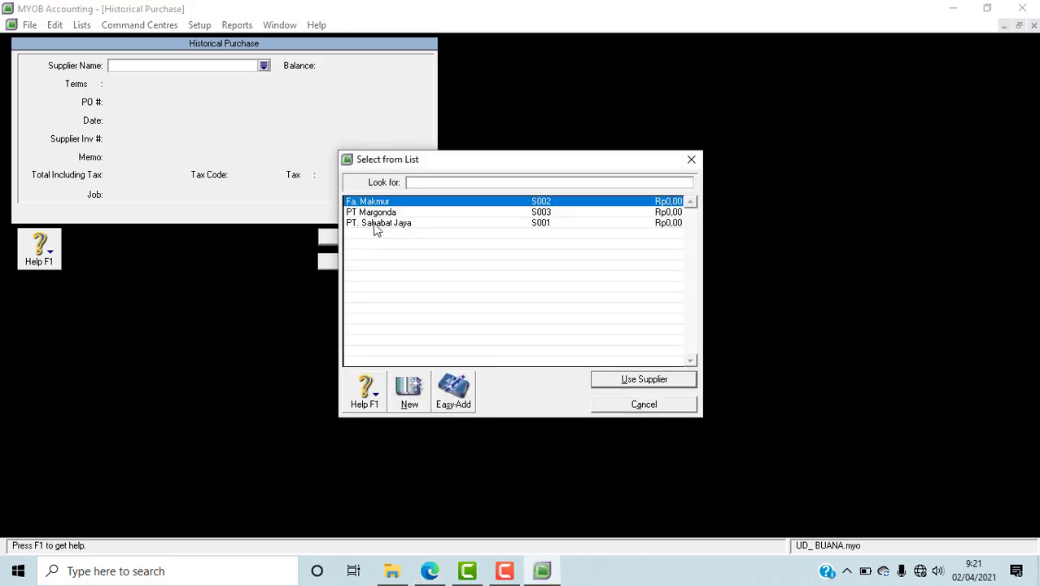
pyautogui.click(379, 223)
pyautogui.click(628, 378)
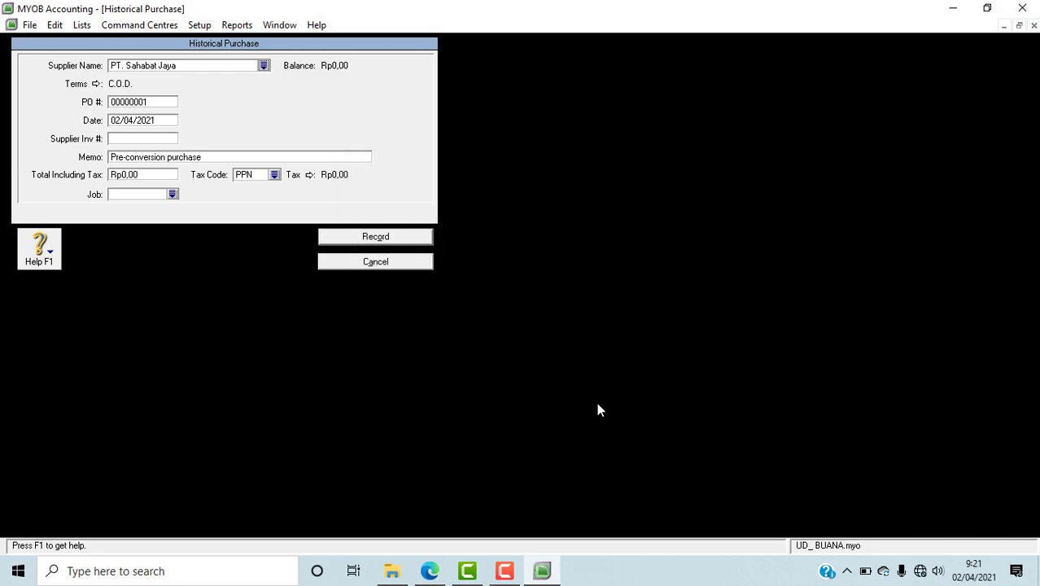
# Step: Look up PT. Sahabat Jaya's invoice number in the PDF in Edge and enter it as the MYOB purchase's PO number
pyautogui.click(430, 571)
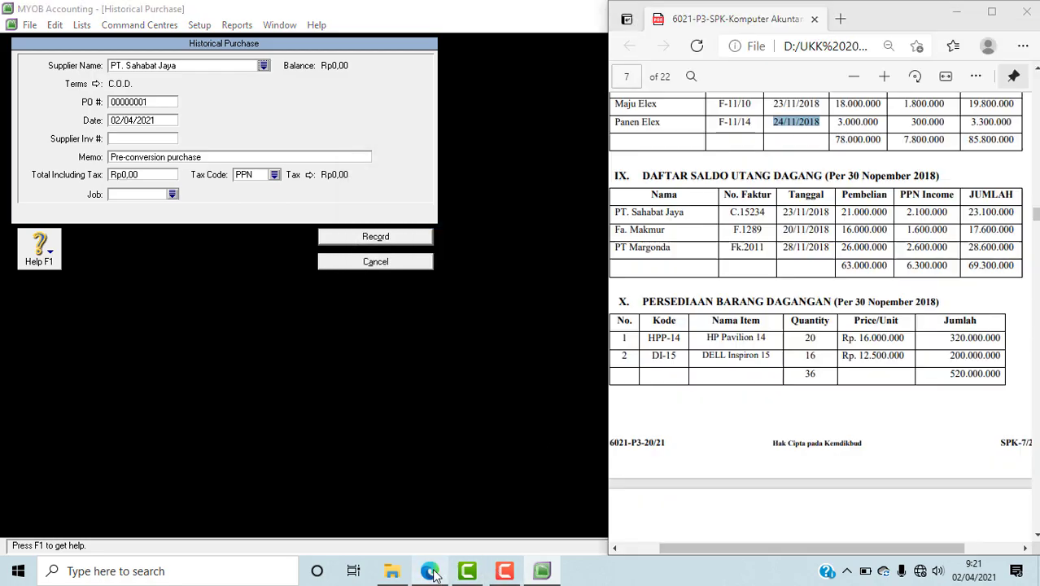
pyautogui.tripleClick(747, 213)
pyautogui.click(753, 247)
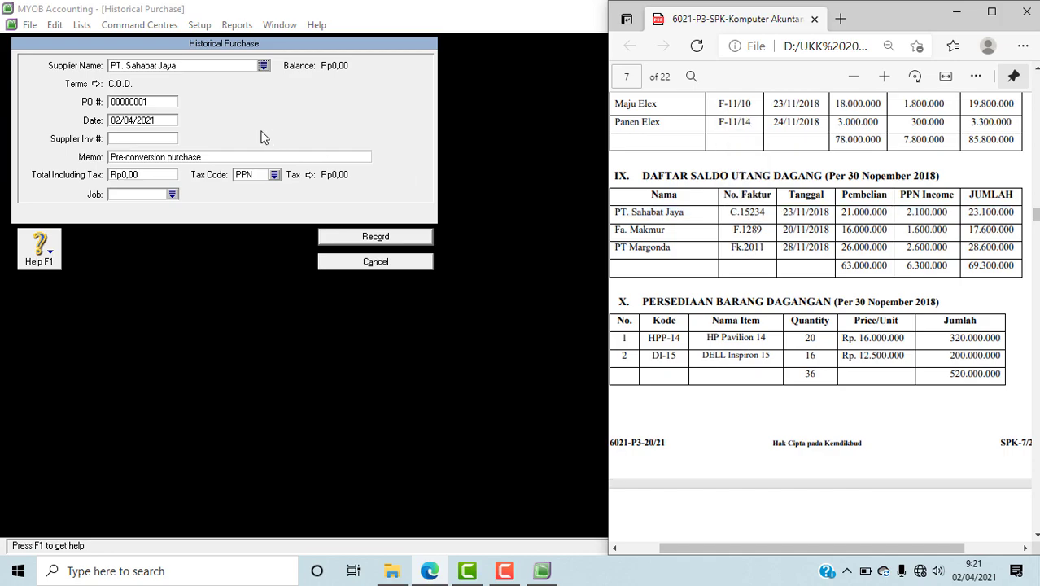
pyautogui.click(143, 106)
pyautogui.write('C.15234')
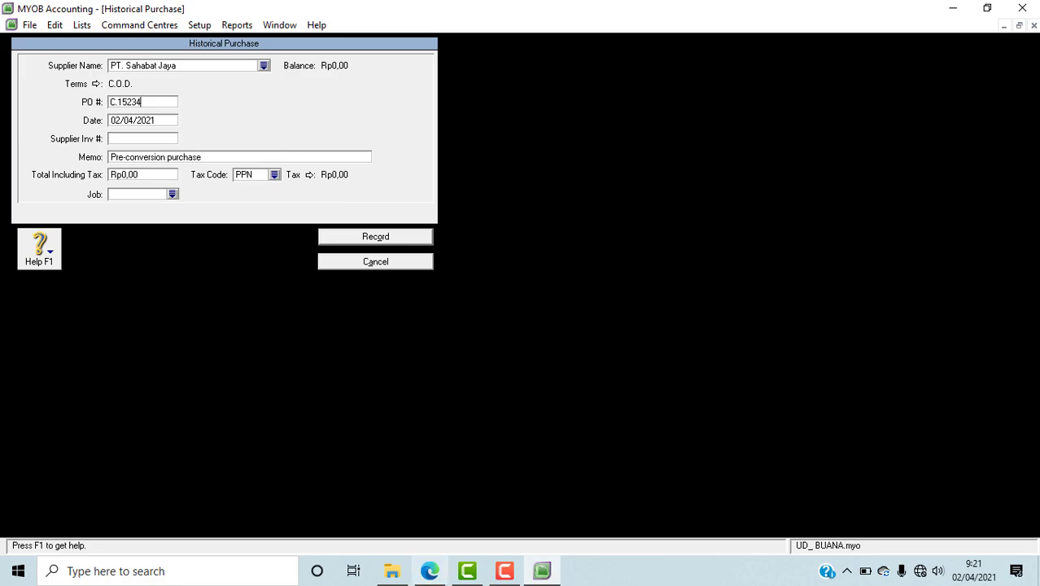
# Step: Check PT. Sahabat Jaya's date in the PDF in Edge and set the MYOB purchase's date to 23/11/2018
pyautogui.click(429, 570)
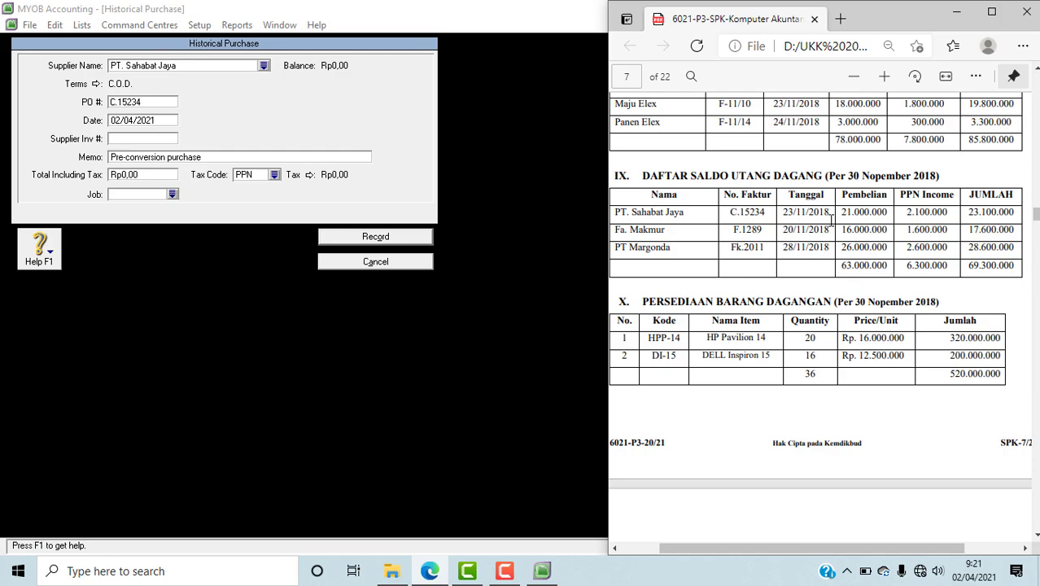
pyautogui.click(118, 123)
pyautogui.write('23/11/201')
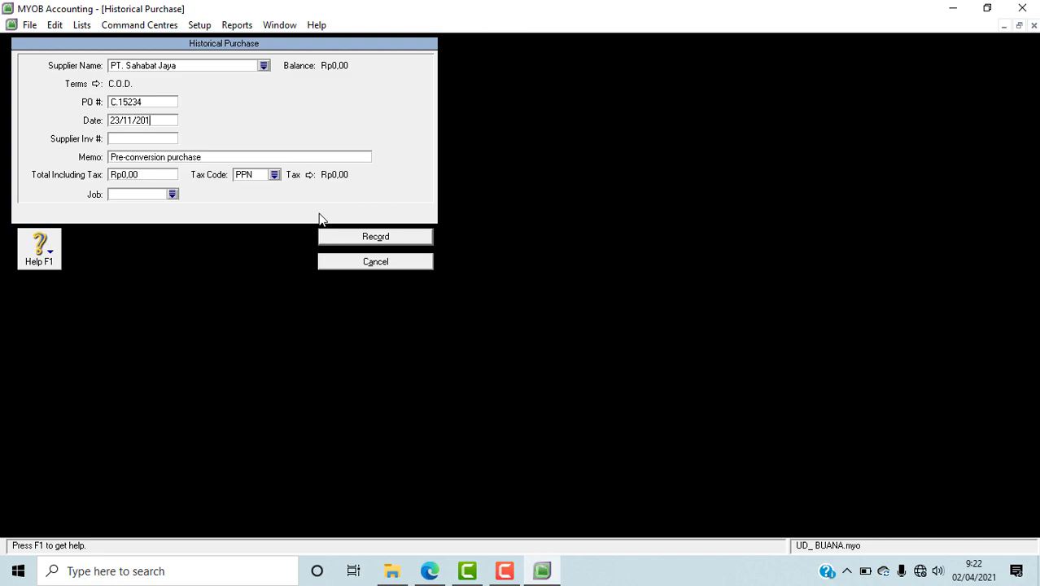
pyautogui.write('8')
# Step: Replace the PT. Sahabat Jaya purchase's memo with SALDO AWAL UTANG
pyautogui.click(187, 157)
pyautogui.write('SALDO AWAL UTAN')
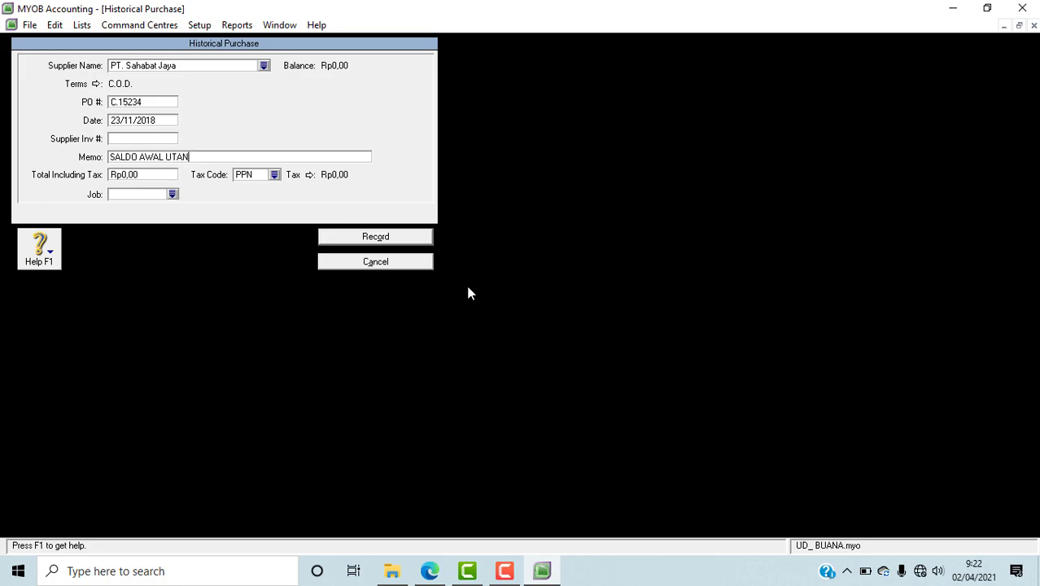
pyautogui.write('G')
# Step: Look up PT. Sahabat Jaya's total in the PDF in Edge, enter 23.100.000 as the MYOB purchase's total including tax, and set its tax code to N-T
pyautogui.click(431, 571)
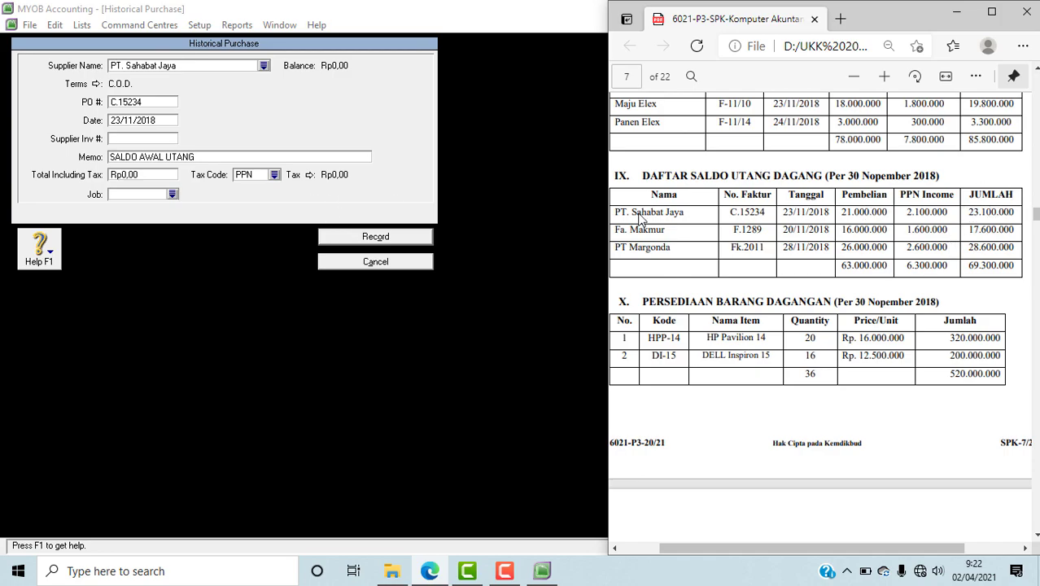
pyautogui.click(145, 174)
pyautogui.write('23100000')
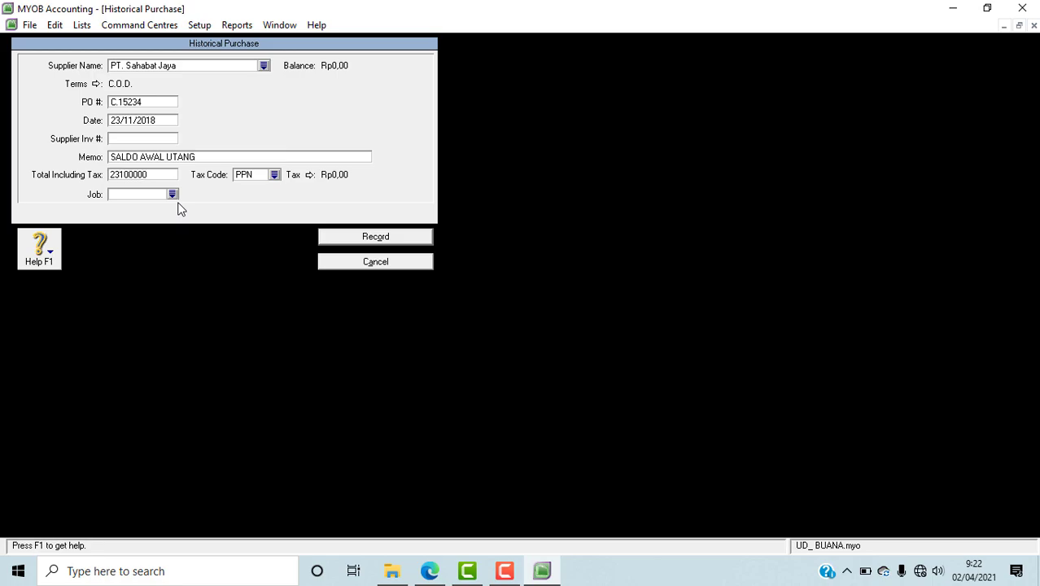
pyautogui.press('Tab')
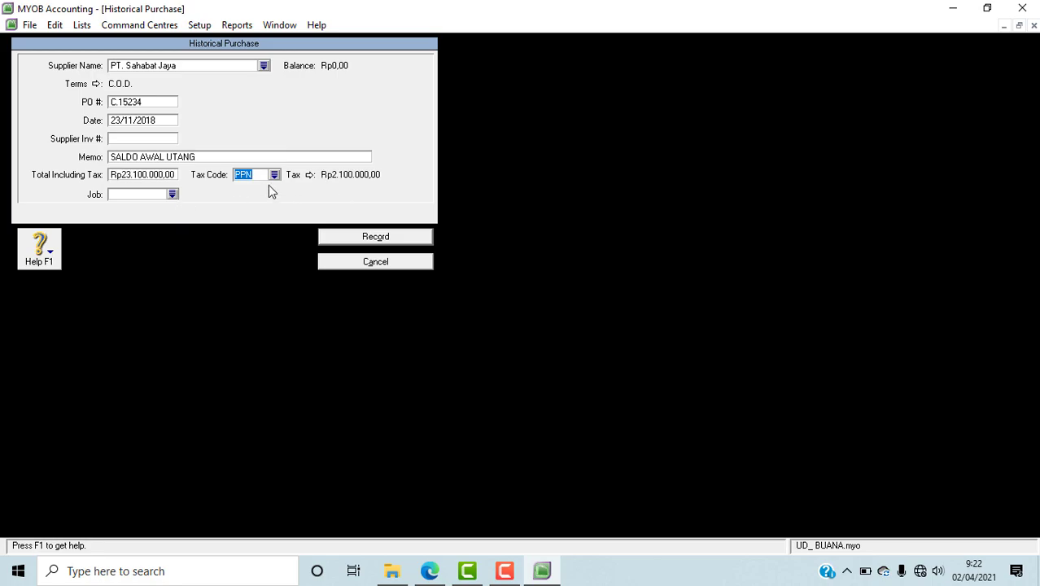
pyautogui.click(275, 175)
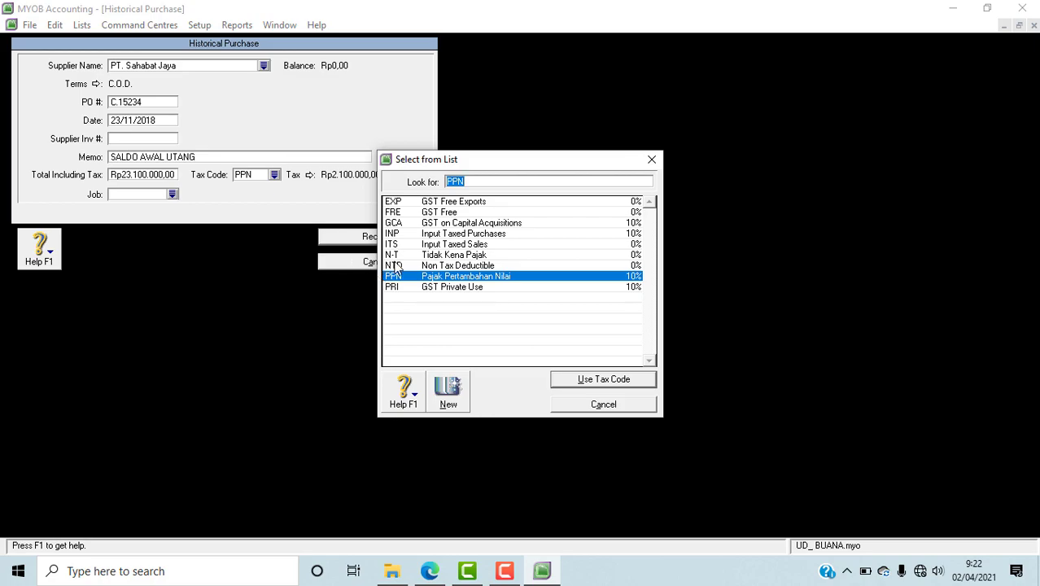
pyautogui.write('N-T')
pyautogui.click(560, 382)
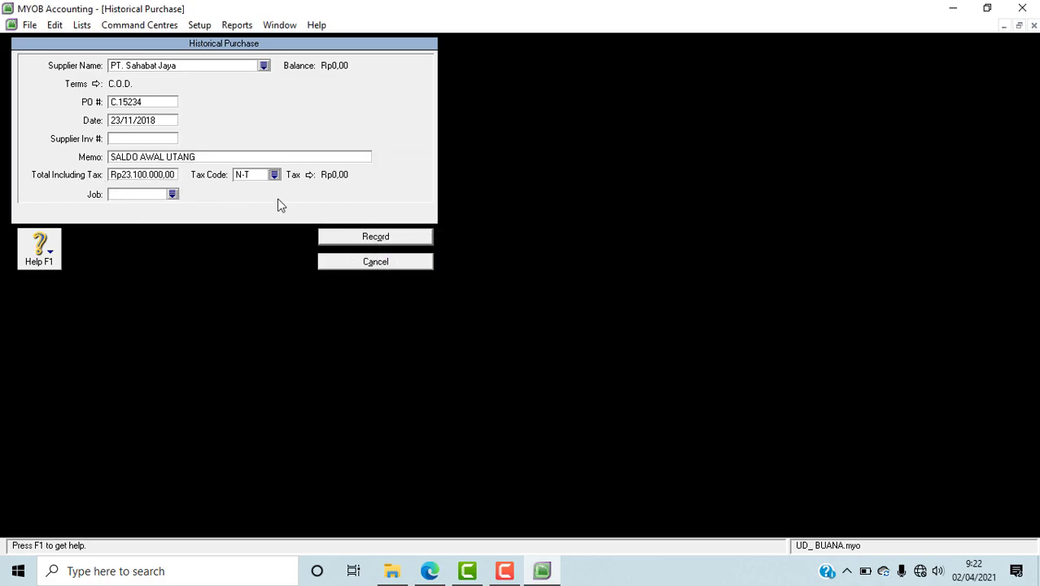
# Step: Open the PT. Sahabat Jaya purchase's credit terms and look up the purchase payment term in the PDF's accounting policies in Edge
pyautogui.click(96, 84)
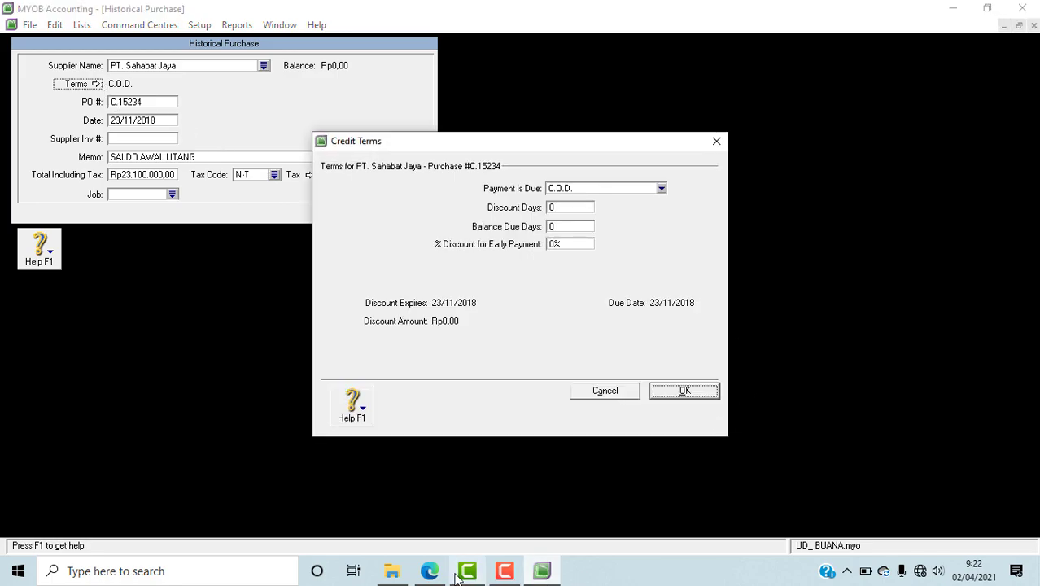
pyautogui.click(429, 571)
pyautogui.scroll(1, 1007, 320)
pyautogui.scroll(20, 1007, 320)
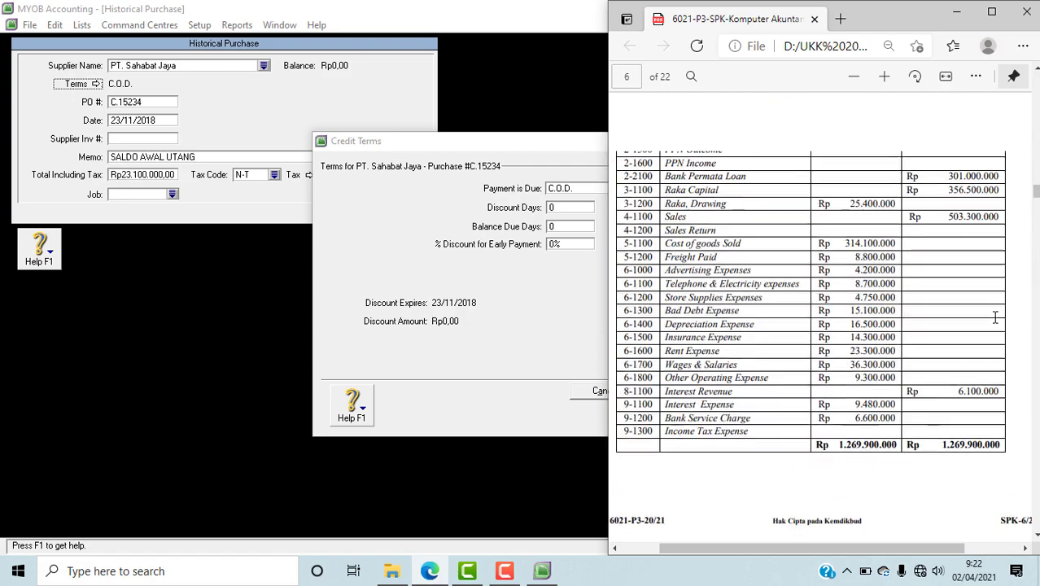
pyautogui.scroll(8, 998, 325)
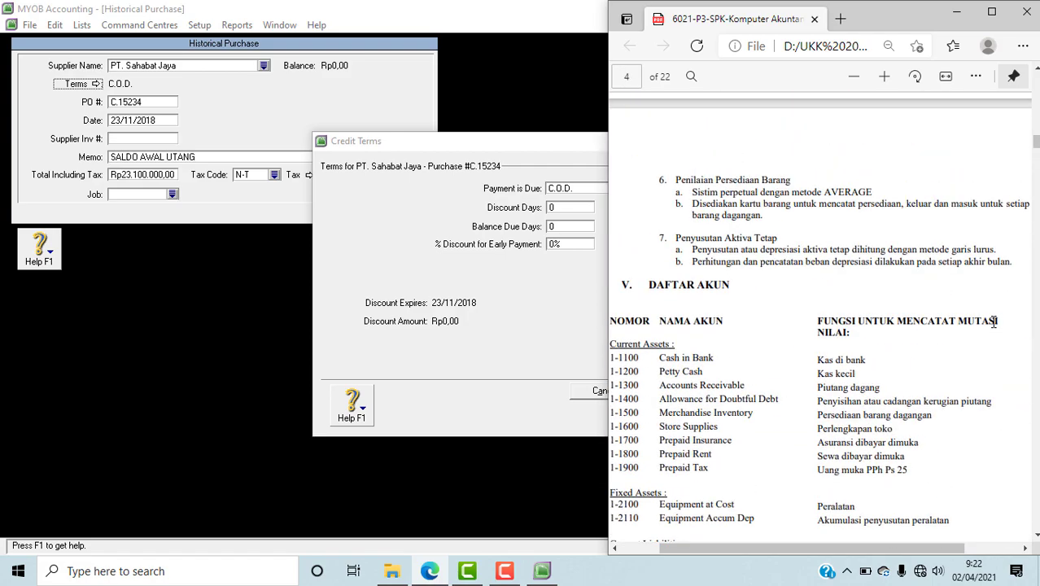
pyautogui.scroll(3, 1012, 298)
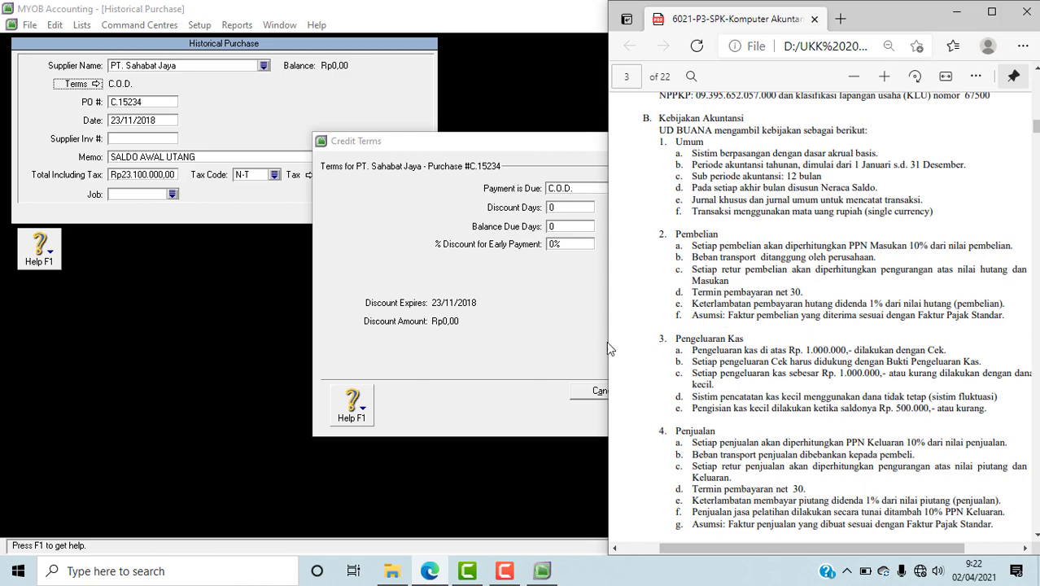
# Step: In MYOB, set the purchase's payment terms to In a Given # of Days with 30 balance due days, and record the purchase
pyautogui.click(501, 315)
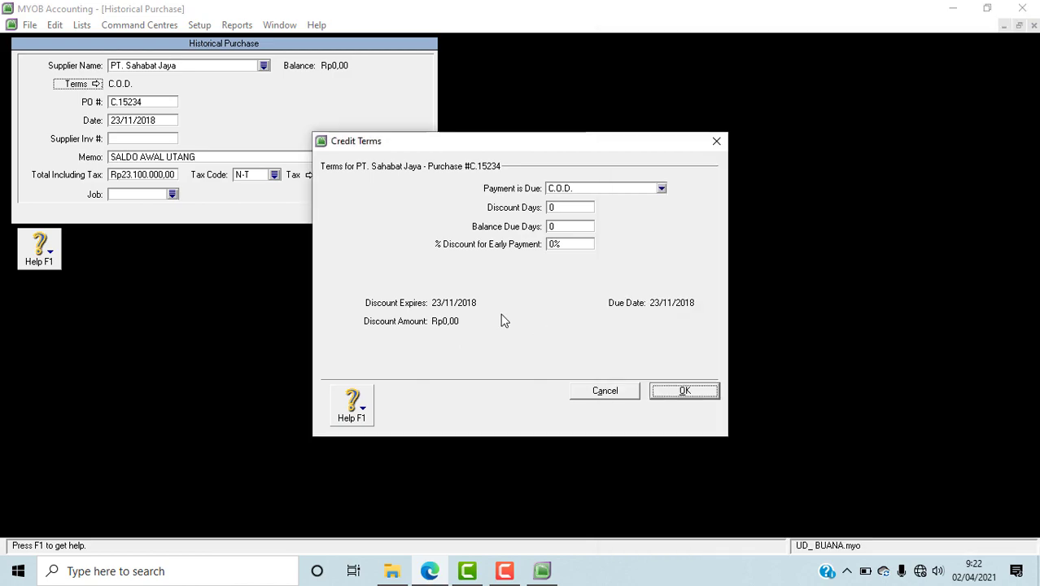
pyautogui.click(659, 189)
pyautogui.click(651, 222)
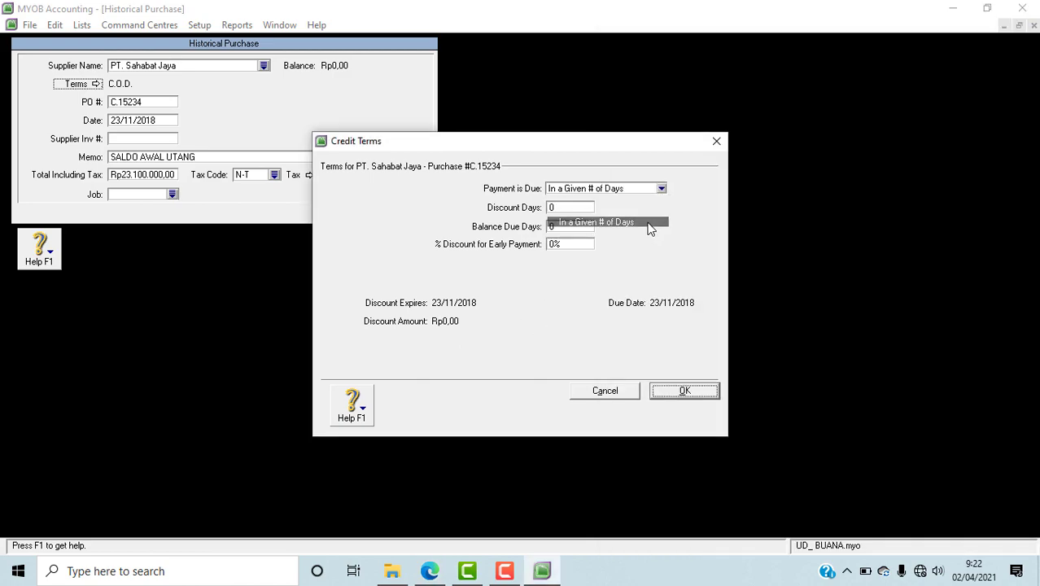
pyautogui.click(572, 226)
pyautogui.write('30')
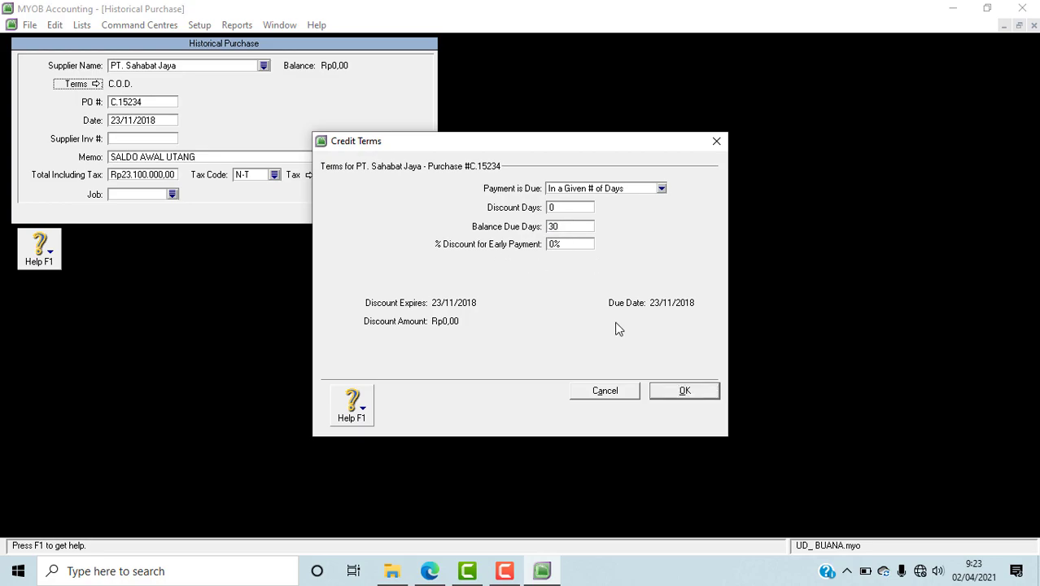
pyautogui.click(687, 390)
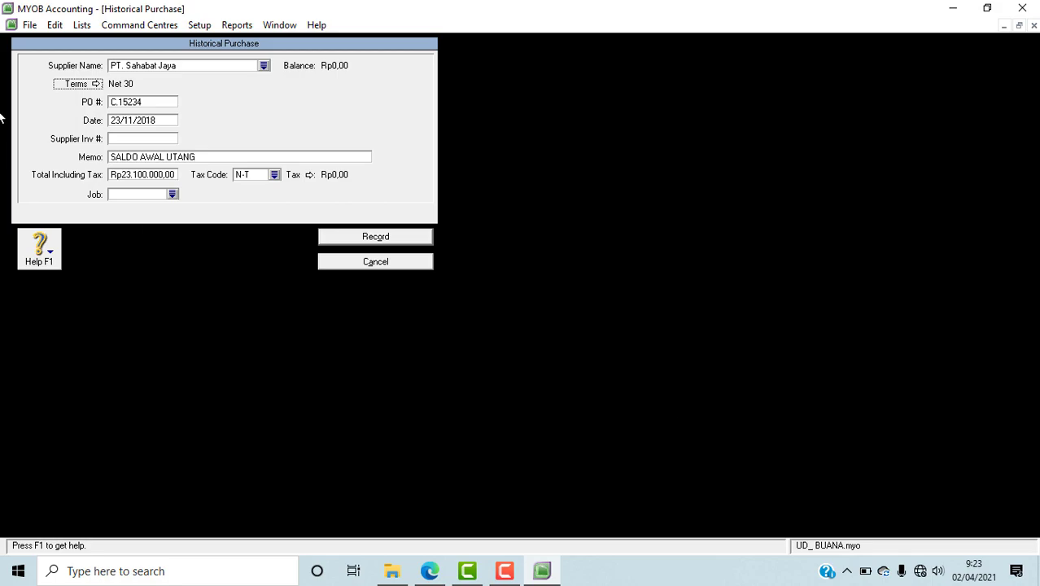
pyautogui.click(371, 237)
pyautogui.click(505, 339)
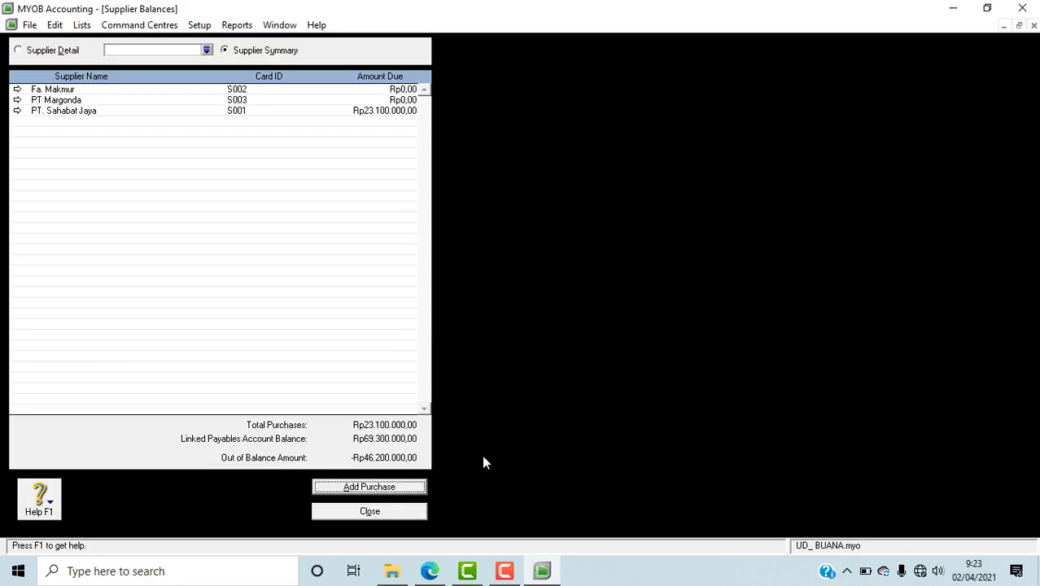
# Step: Add a new historical purchase, check the payables list in the PDF in Edge, and choose Fa. Makmur as the MYOB purchase's supplier
pyautogui.click(389, 486)
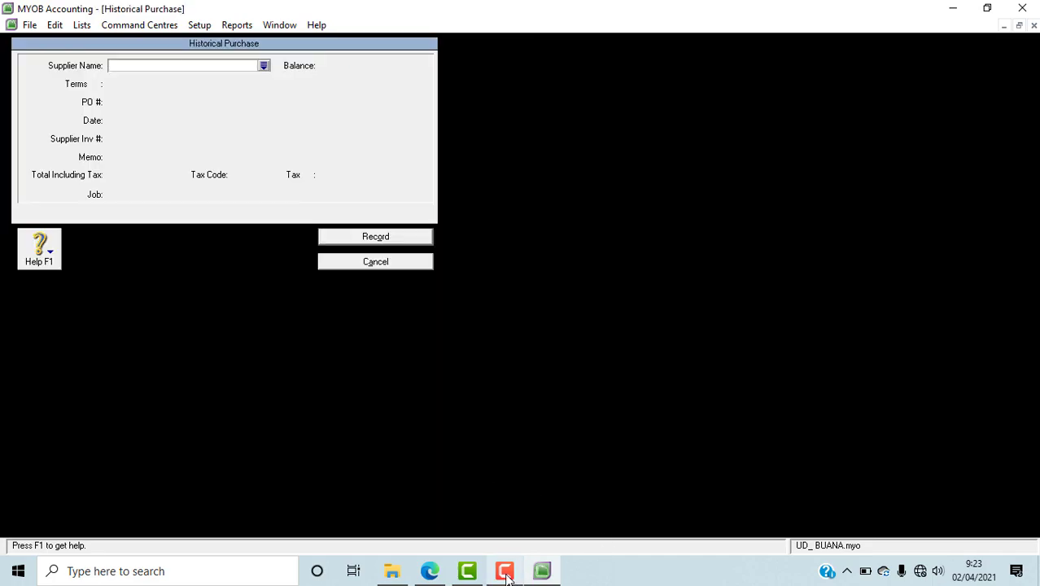
pyautogui.click(418, 573)
pyautogui.scroll(-5, 743, 387)
pyautogui.scroll(-20, 743, 388)
pyautogui.scroll(-4, 742, 388)
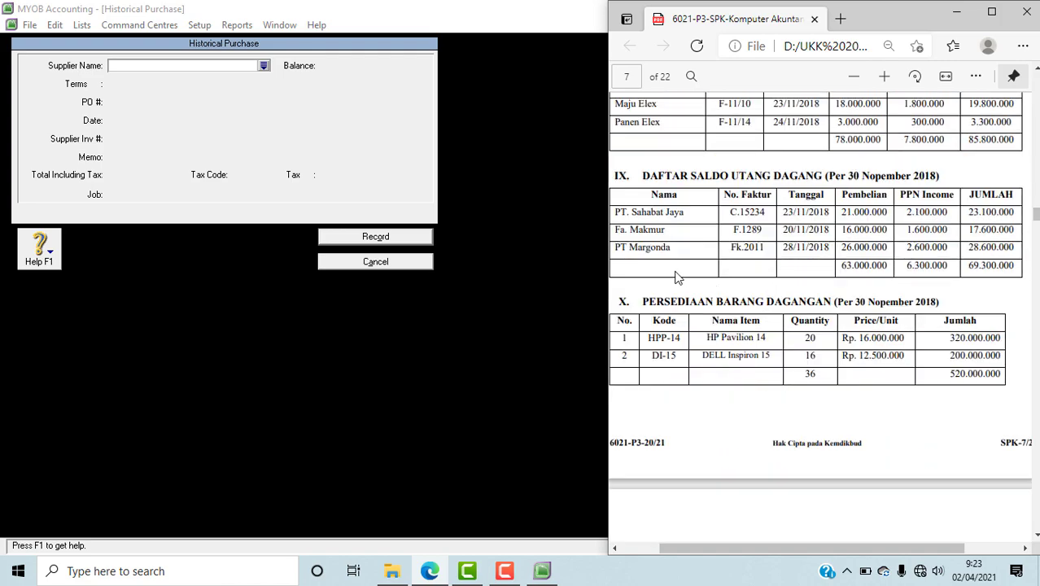
pyautogui.click(264, 65)
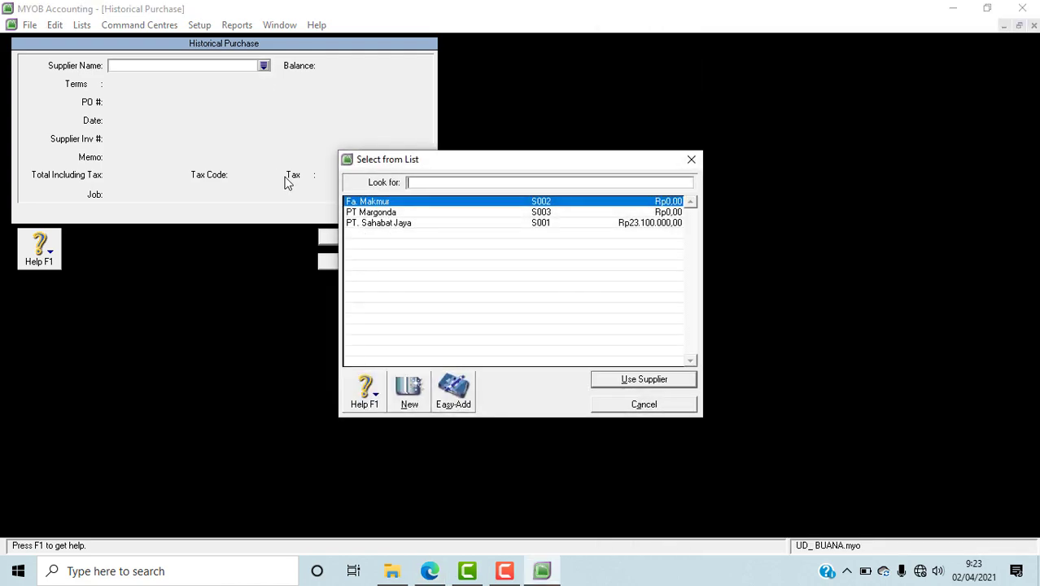
pyautogui.click(643, 381)
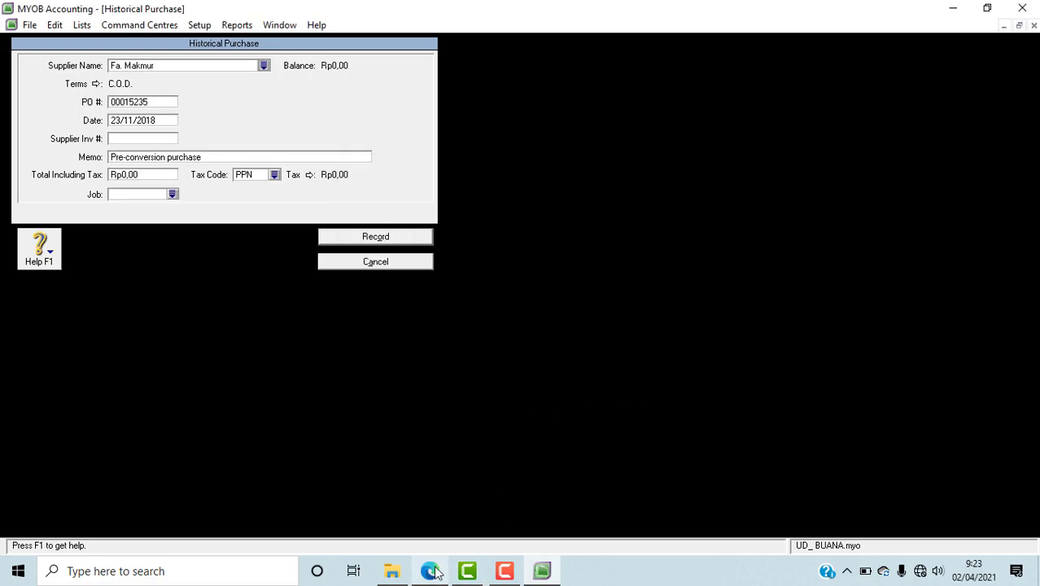
# Step: Copy Fa. Makmur's invoice number from the payables list in the PDF in Edge into the MYOB historical purchase's PO number
pyautogui.click(434, 573)
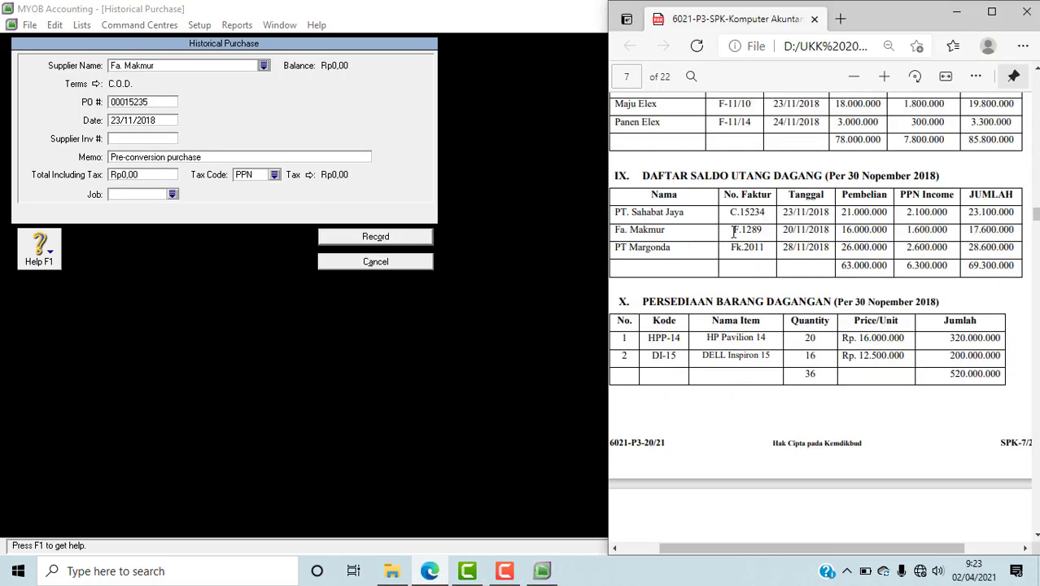
pyautogui.moveTo(733, 232); pyautogui.dragTo(763, 231)
pyautogui.hotkey('ctrl', 'c')
pyautogui.click(135, 105)
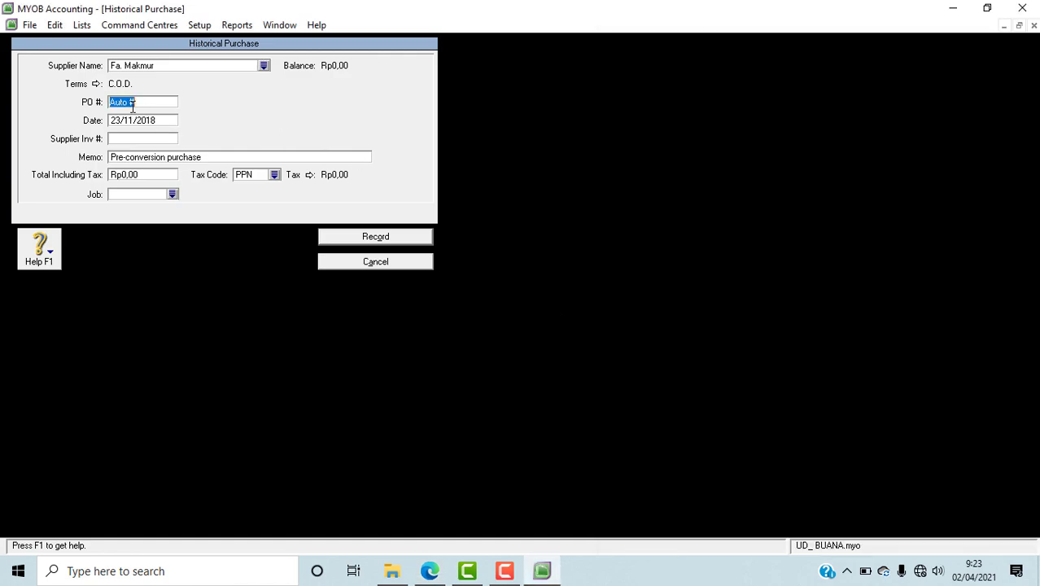
pyautogui.hotkey('ctrl', 'v')
# Step: Copy Fa. Makmur's date 20/11/2018 from the PDF in Edge into the MYOB purchase and set its memo to SALDO AWAL UTANG
pyautogui.click(429, 572)
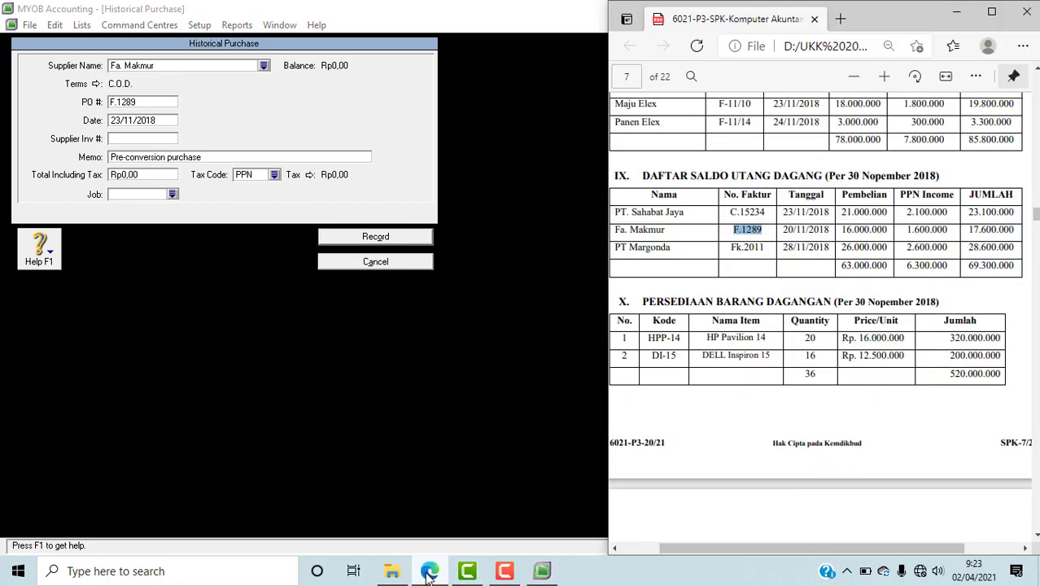
pyautogui.doubleClick(786, 230)
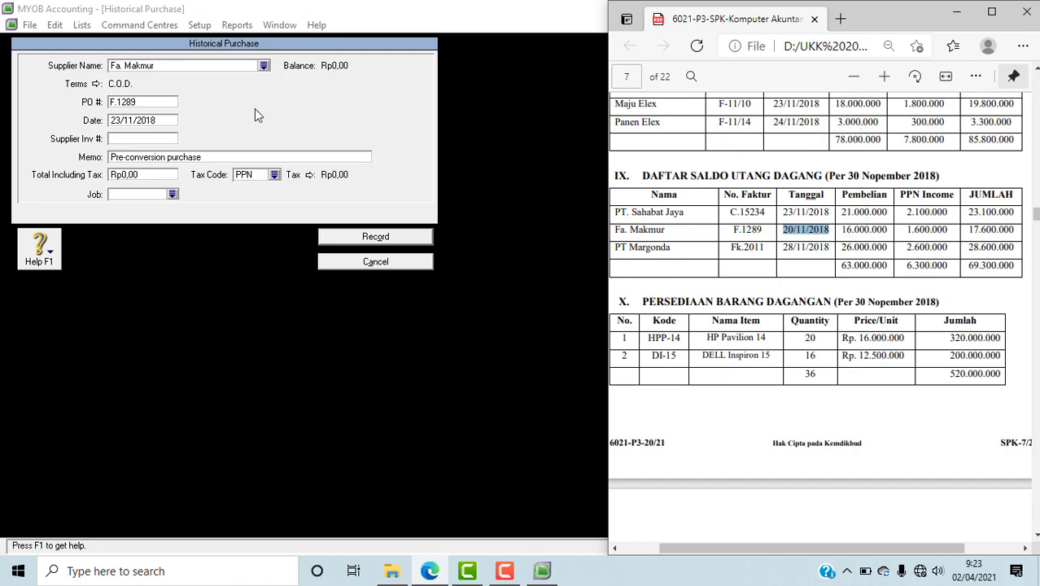
pyautogui.click(114, 120)
pyautogui.write('20/11/2018')
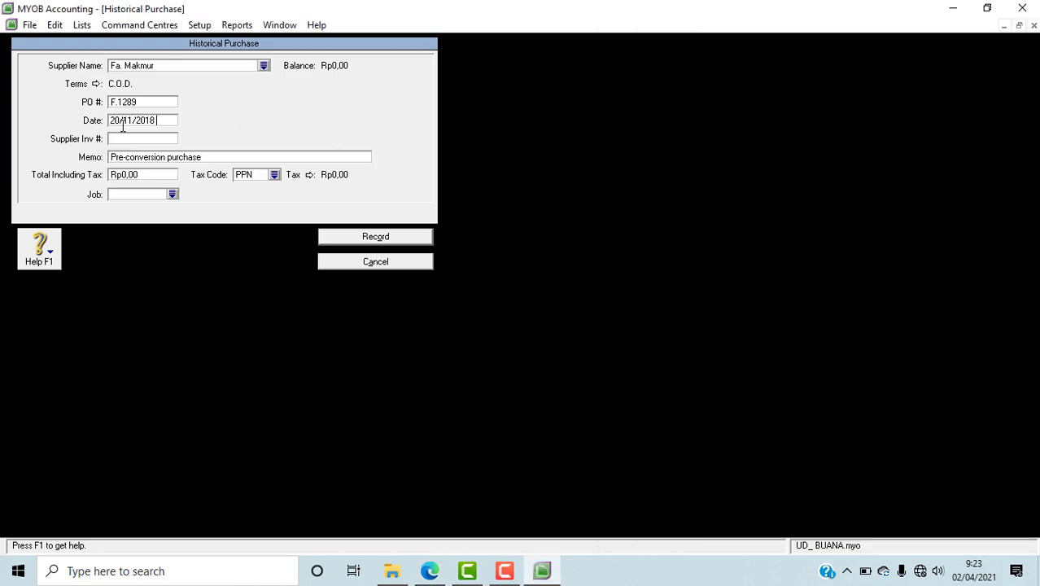
pyautogui.press('Tab')
pyautogui.press('Tab')
pyautogui.write('SALDO A')
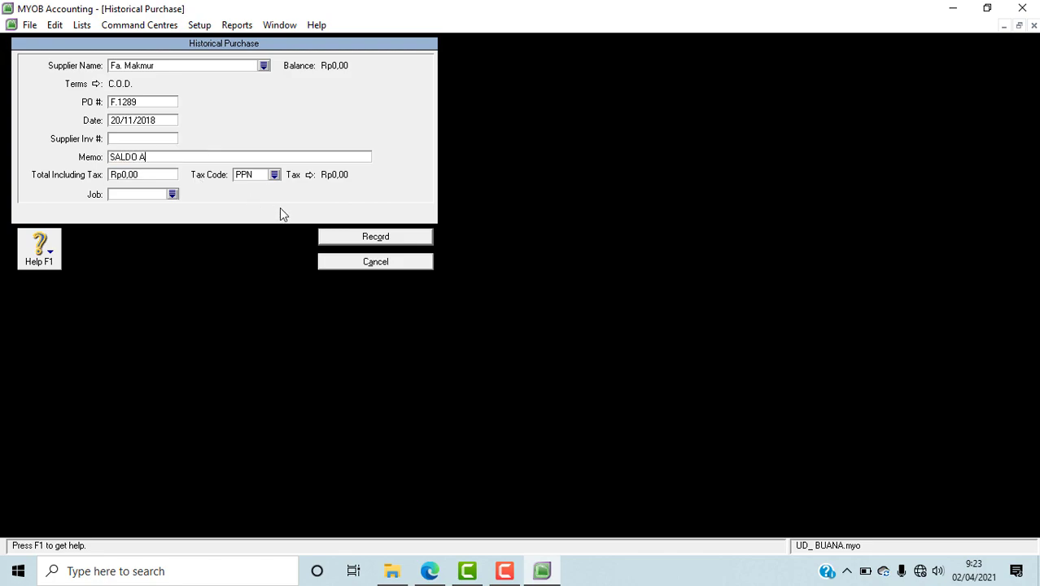
pyautogui.write('WAL UTANG')
# Step: Set the Fa. Makmur purchase's payment terms to In a Given # of Days with 30 balance due days
pyautogui.click(95, 83)
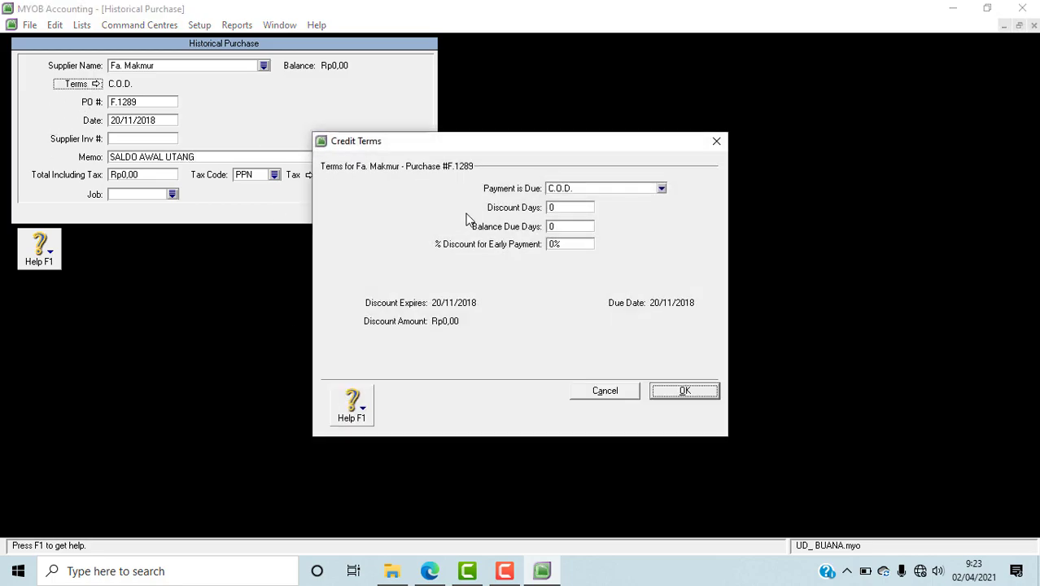
pyautogui.click(661, 188)
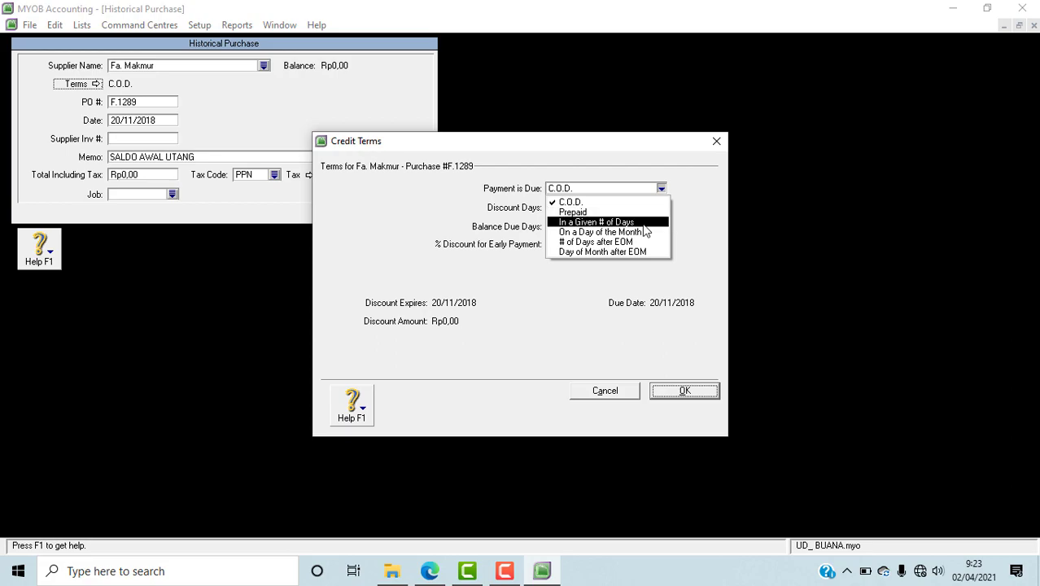
pyautogui.click(649, 222)
pyautogui.click(551, 229)
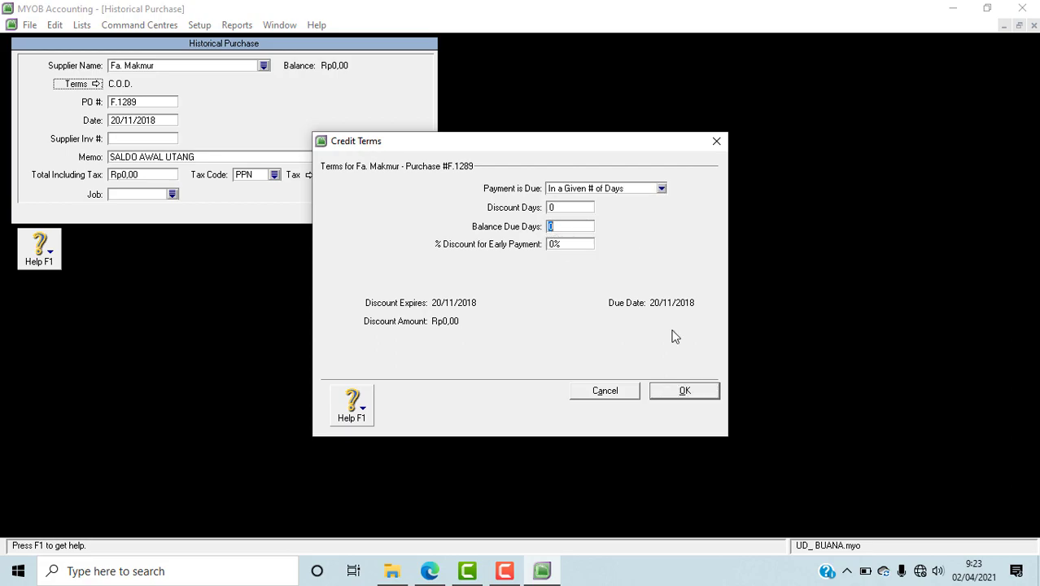
pyautogui.click(675, 395)
# Step: Look up Fa. Makmur's total in the PDF in Edge and enter 17.600.000 as the MYOB purchase's total including tax
pyautogui.click(150, 177)
pyautogui.click(430, 571)
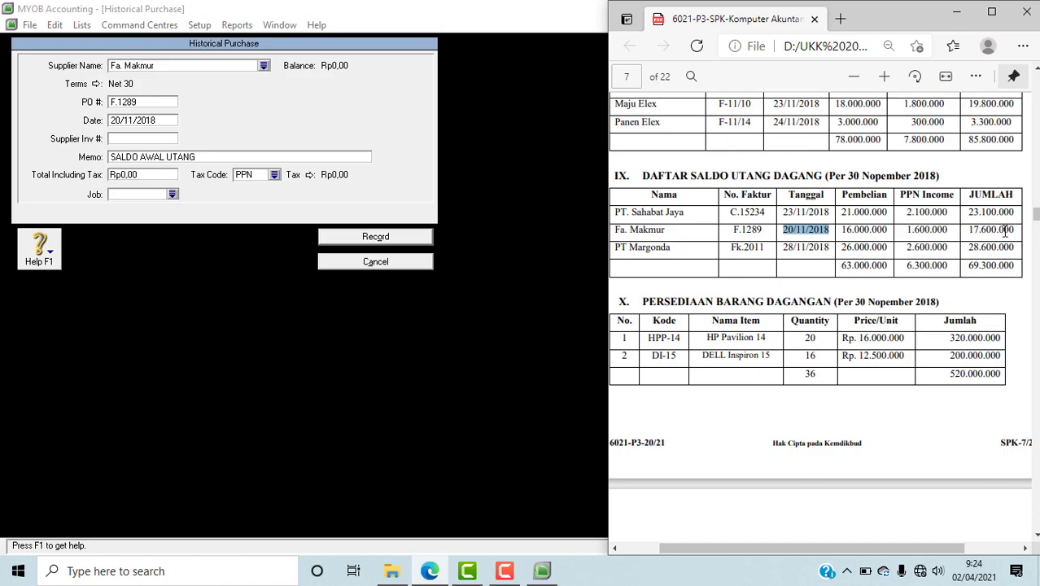
pyautogui.click(142, 173)
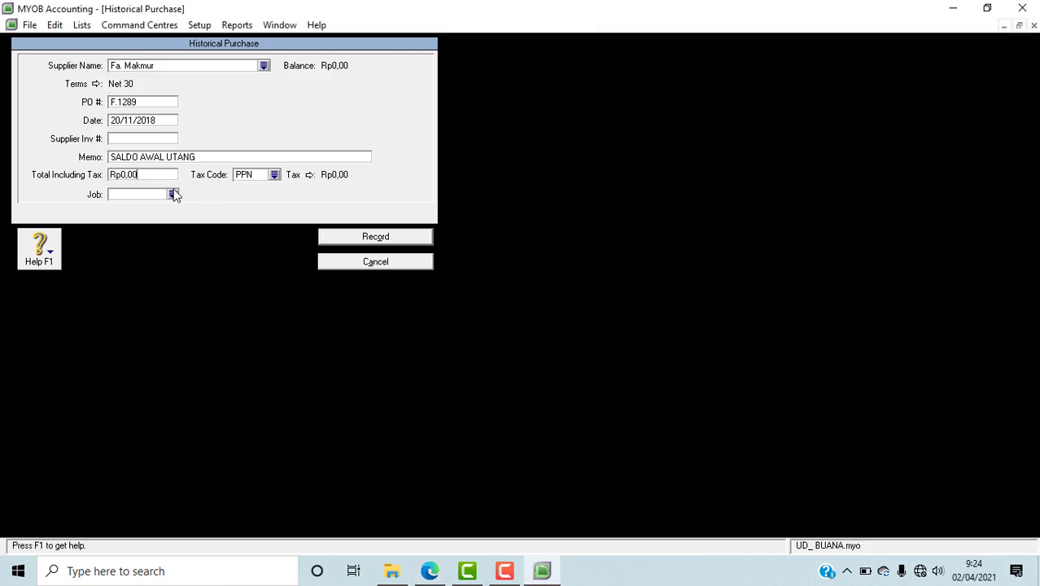
pyautogui.moveTo(163, 174); pyautogui.dragTo(79, 171)
pyautogui.write('1')
pyautogui.write('7.600.000')
pyautogui.press('Tab')
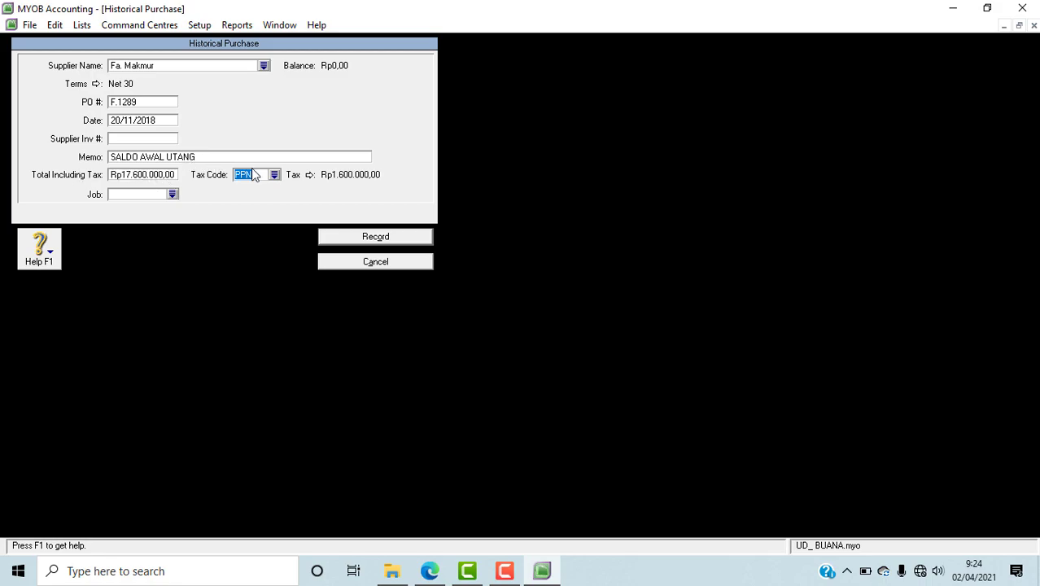
# Step: Set the Fa. Makmur purchase's tax code to N-T and record the purchase
pyautogui.click(274, 175)
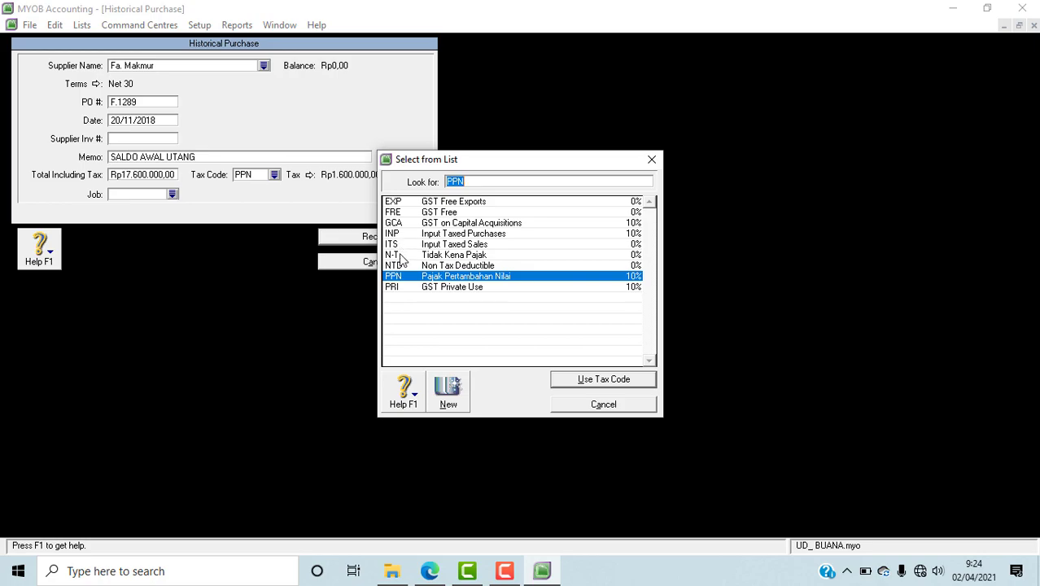
pyautogui.click(399, 255)
pyautogui.click(604, 380)
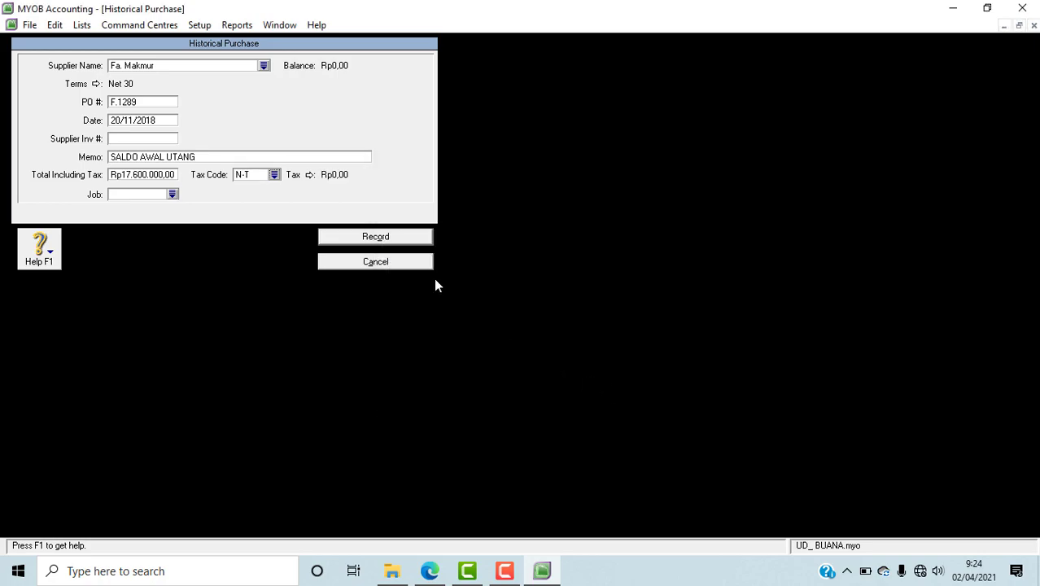
pyautogui.click(399, 249)
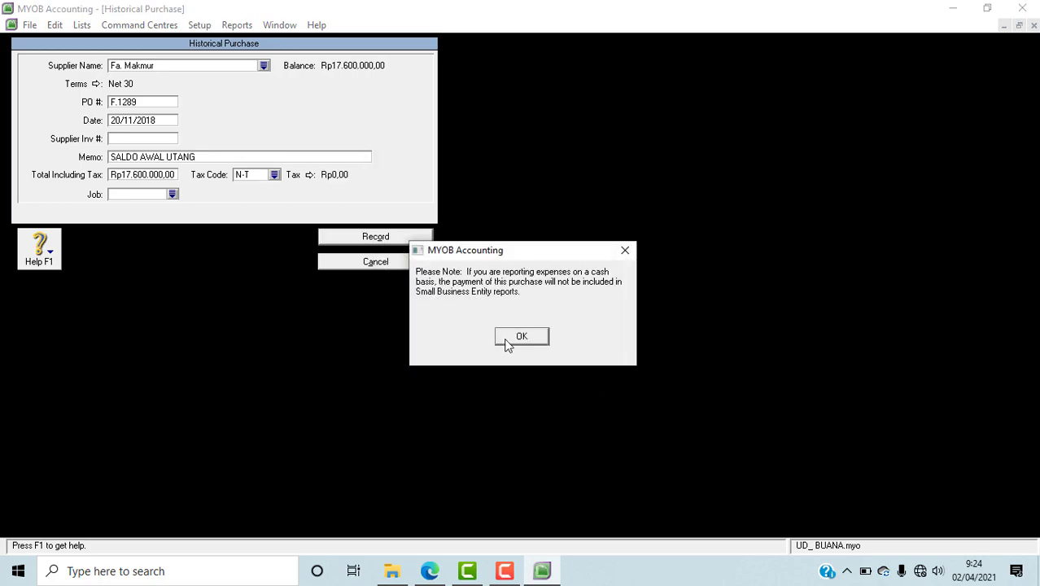
pyautogui.click(506, 345)
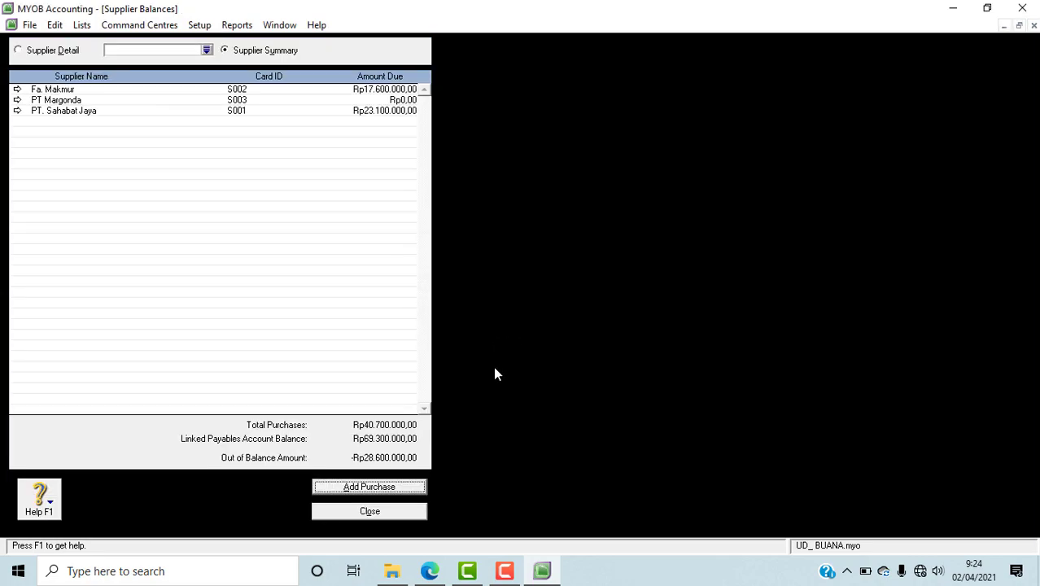
# Step: Add a new historical purchase, check the payables list in the PDF in Edge, and choose PT Margonda as the MYOB purchase's supplier
pyautogui.click(380, 487)
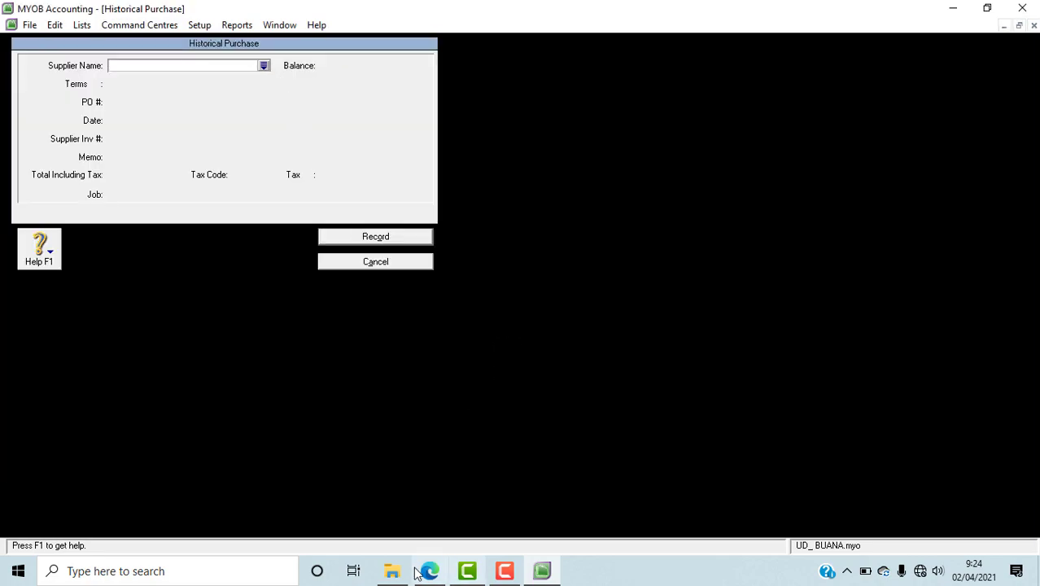
pyautogui.click(439, 571)
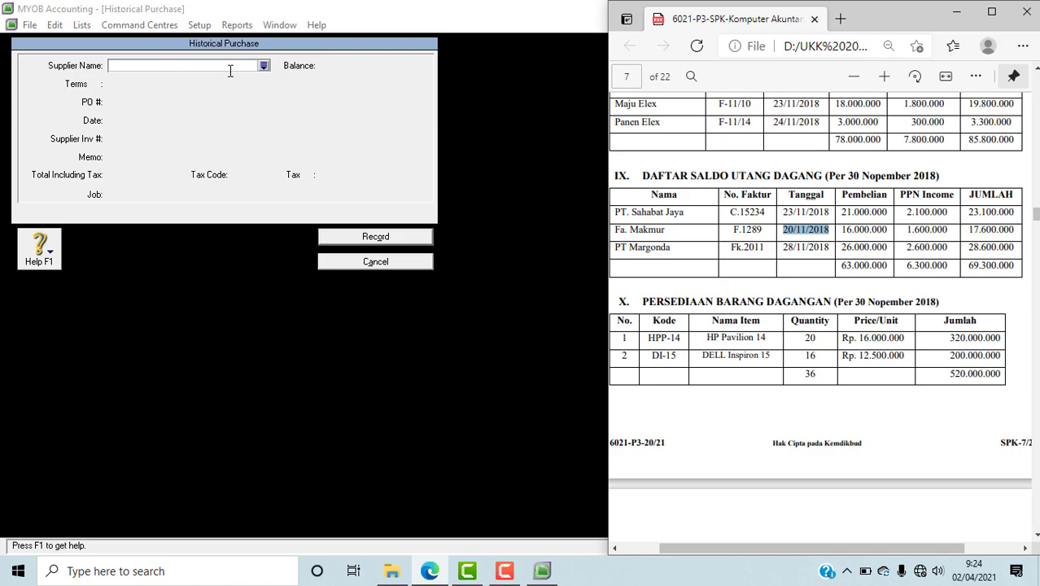
pyautogui.click(263, 69)
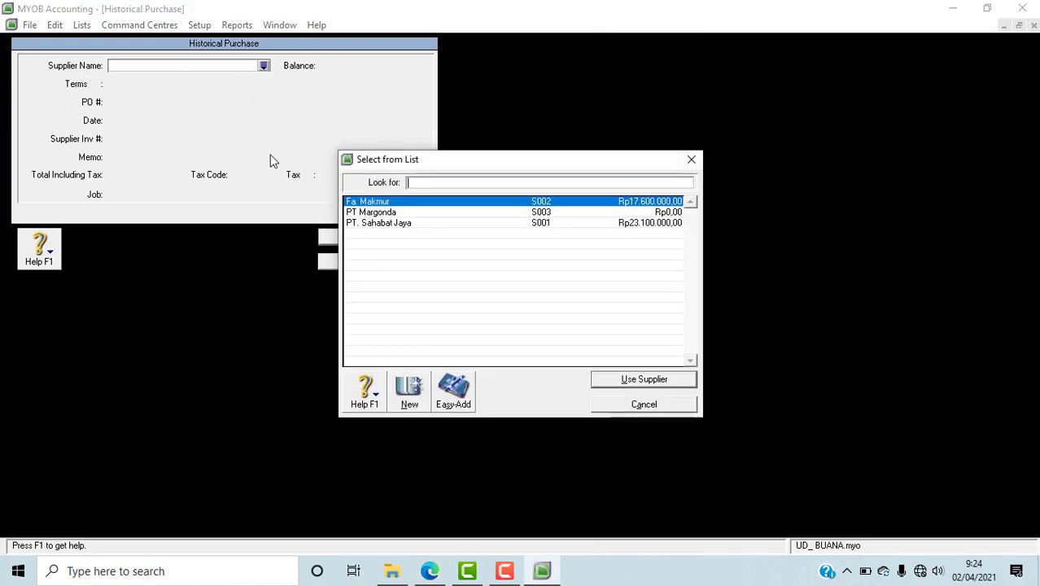
pyautogui.click(400, 213)
pyautogui.click(625, 379)
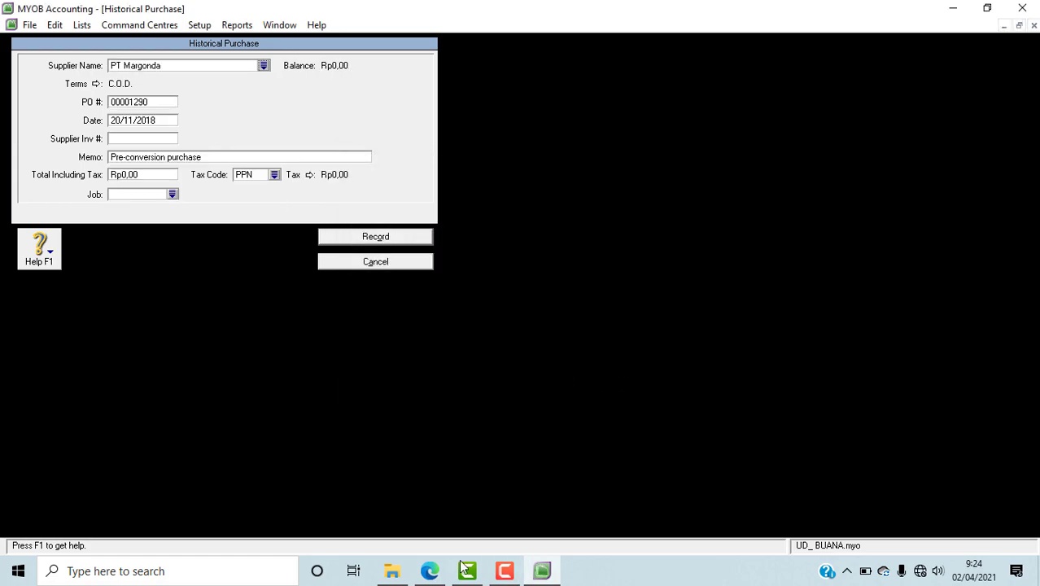
# Step: Copy PT Margonda's invoice number from the PDF in Edge into the MYOB purchase's PO number
pyautogui.click(429, 571)
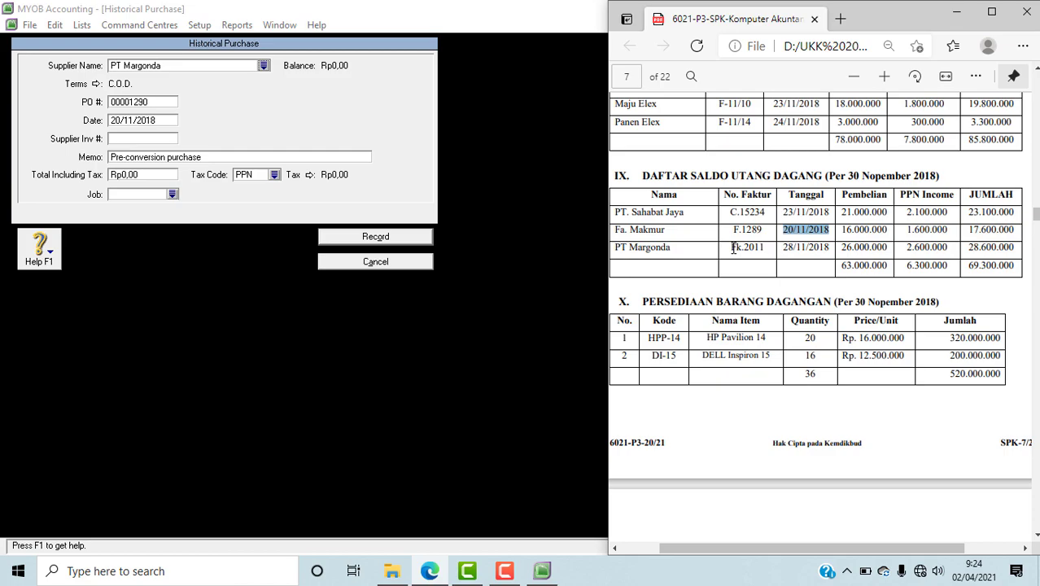
pyautogui.moveTo(731, 247); pyautogui.dragTo(766, 250)
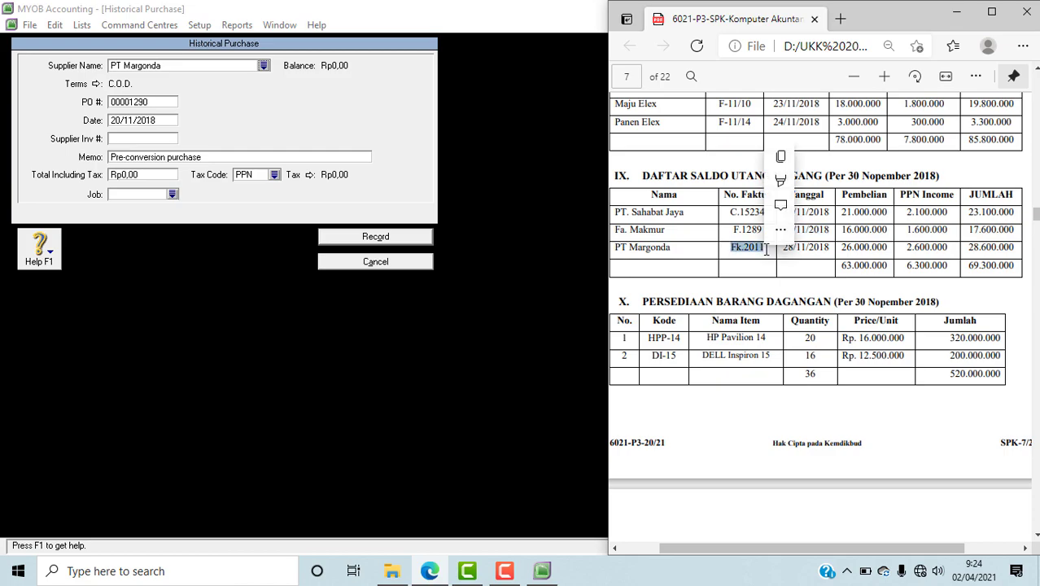
pyautogui.hotkey('ctrl', 'c')
pyautogui.click(159, 102)
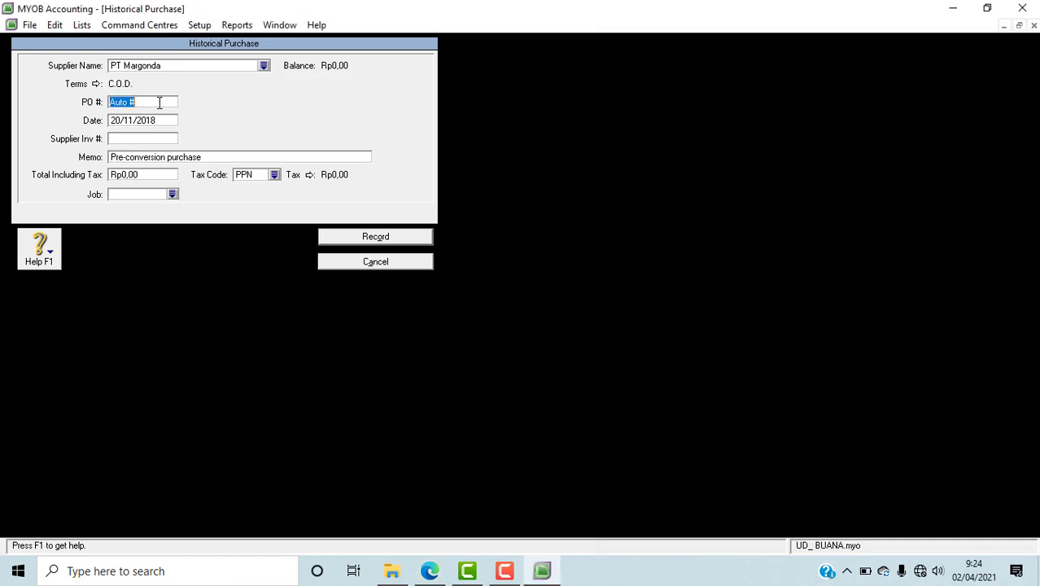
pyautogui.hotkey('ctrl', 'v')
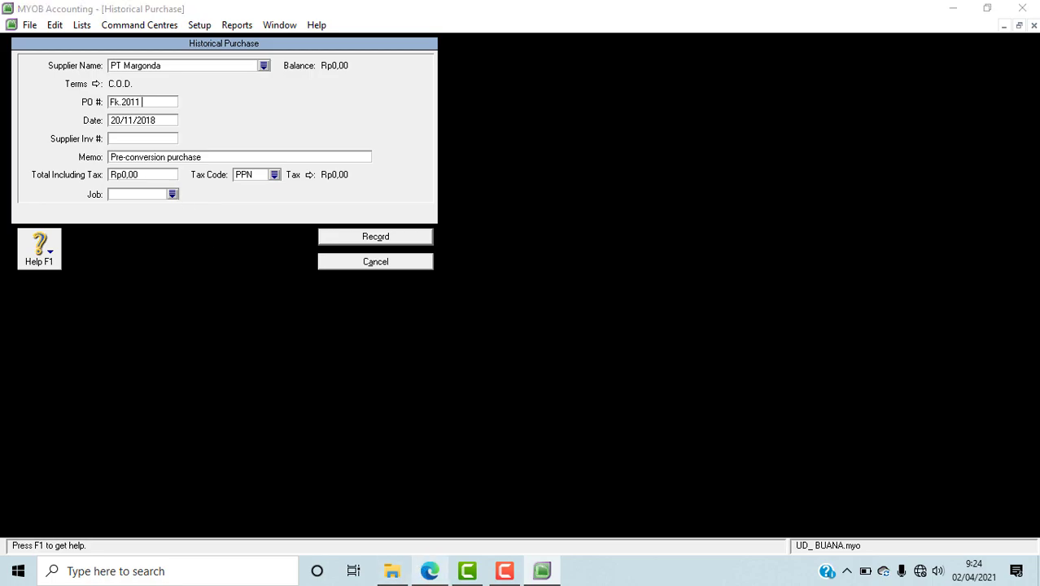
# Step: Check PT Margonda's date in the PDF in Edge, set the MYOB purchase's date to 28/11/2018, and enter SALDO AWAL UTANG as its memo
pyautogui.click(429, 570)
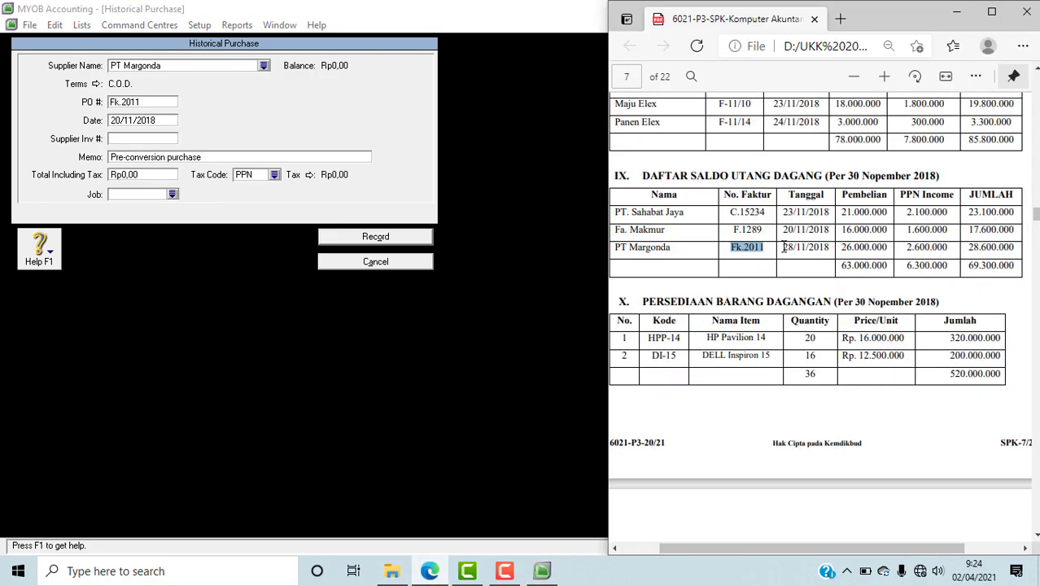
pyautogui.click(122, 123)
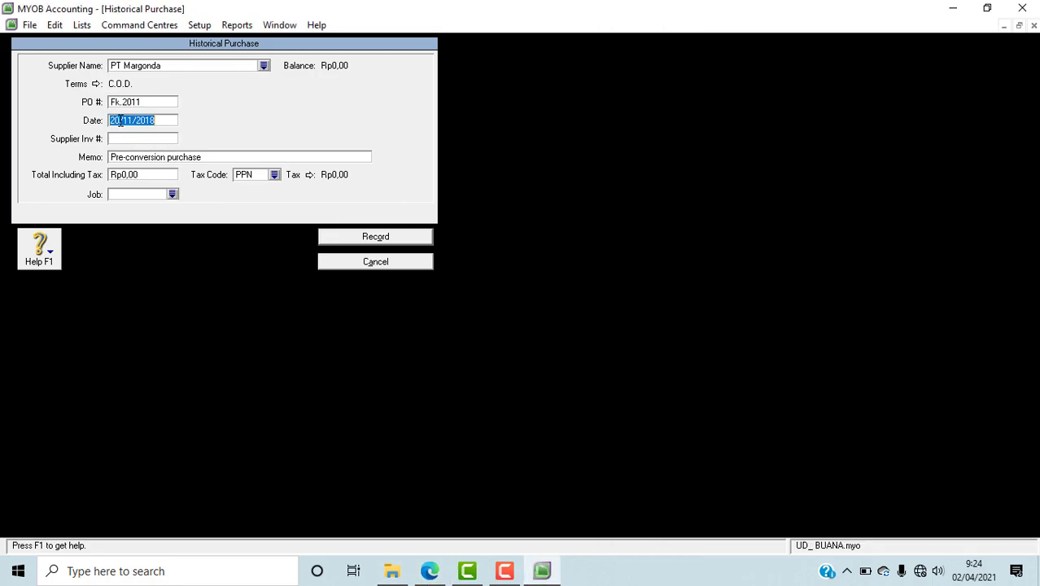
pyautogui.click(119, 120)
pyautogui.press('BackSpace')
pyautogui.write('8')
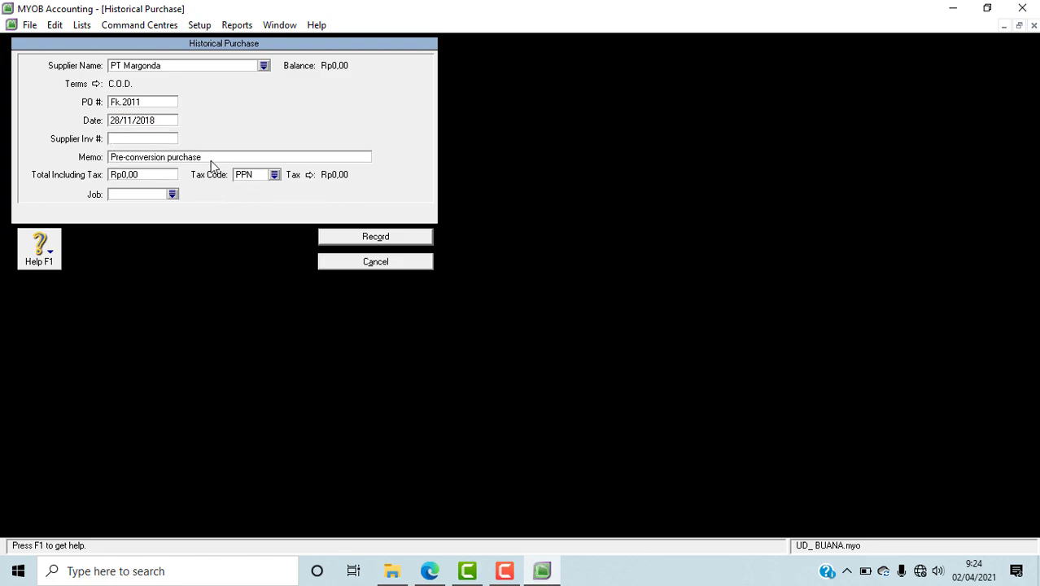
pyautogui.click(210, 157)
pyautogui.write('SALDO AWAL UTANG')
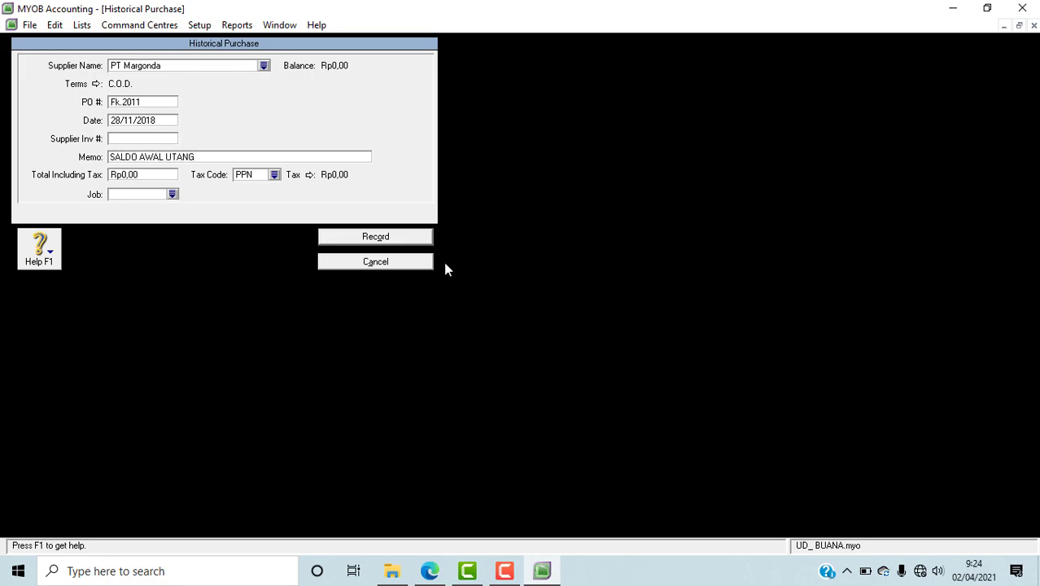
# Step: Look up PT Margonda's total in the PDF in Edge, enter 28.600.000 as the MYOB purchase's total including tax, and set its tax code to N-T
pyautogui.click(429, 571)
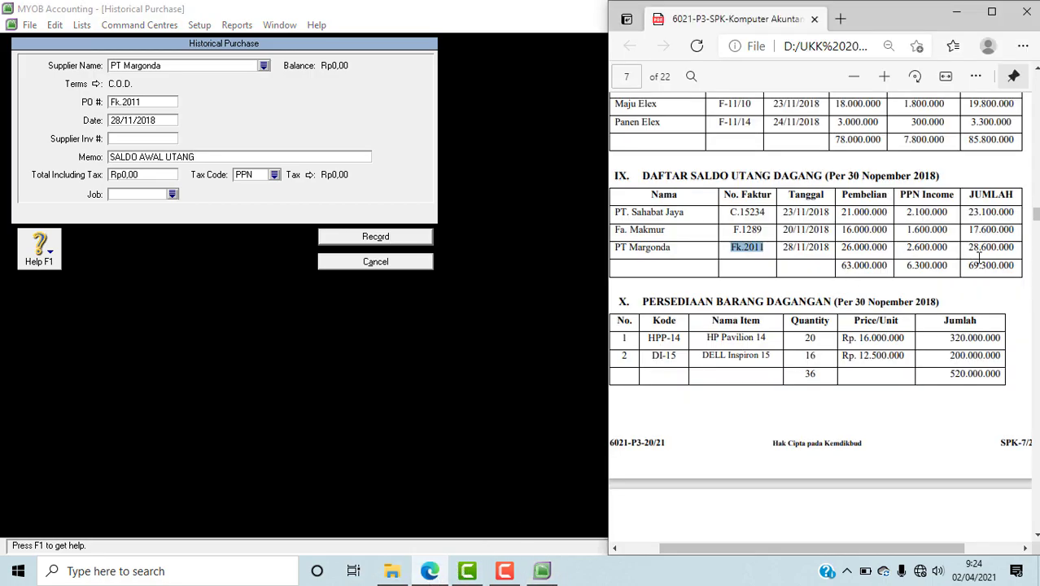
pyautogui.click(144, 174)
pyautogui.write('2')
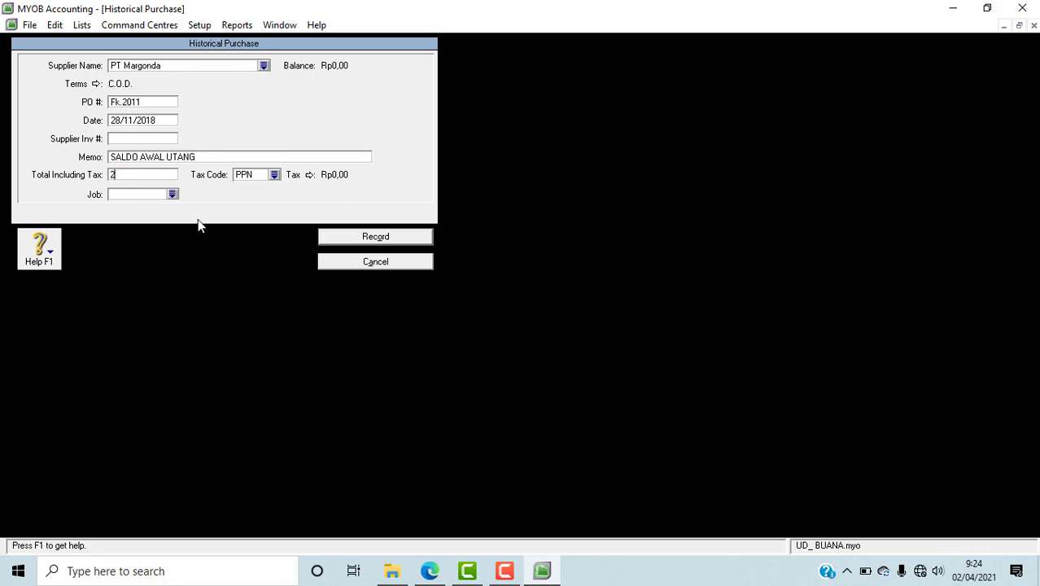
pyautogui.write('8.600.000')
pyautogui.press('Tab')
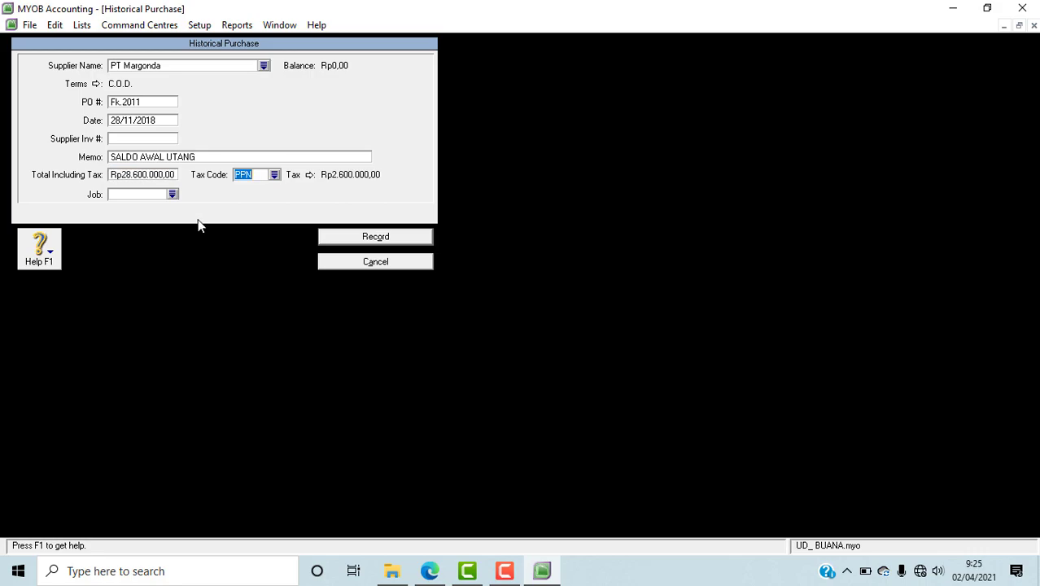
pyautogui.click(274, 174)
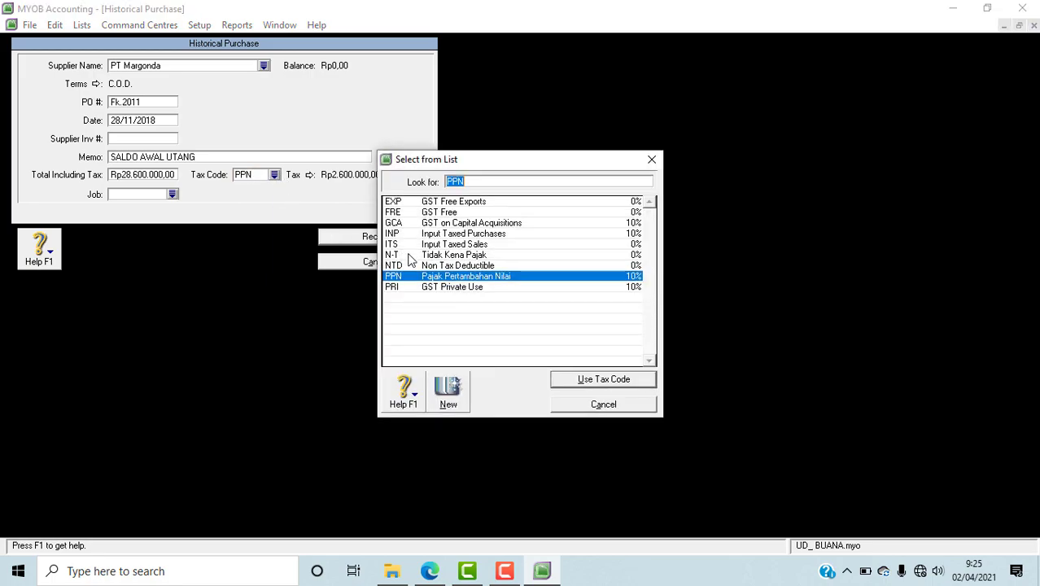
pyautogui.write('N-T')
pyautogui.click(556, 379)
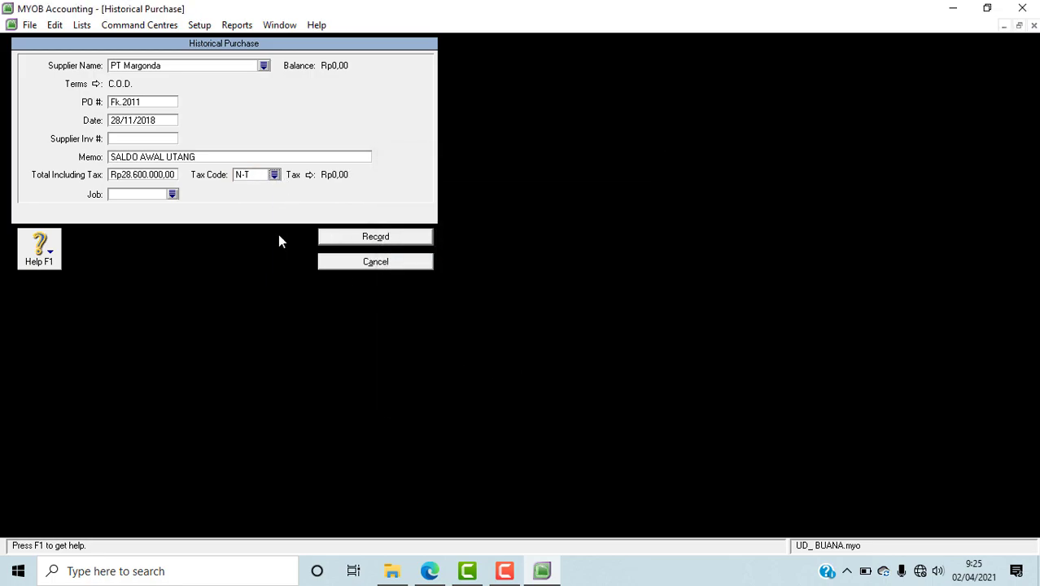
# Step: Set PT Margonda's purchase terms to In a Given # of Days with 30 balance due days, and record the purchase
pyautogui.click(94, 85)
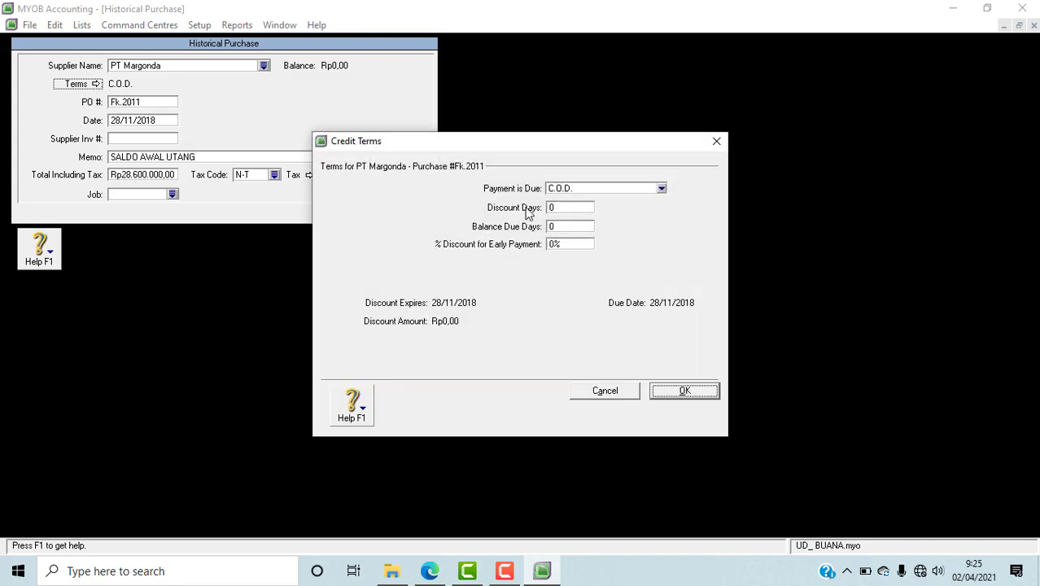
pyautogui.click(593, 192)
pyautogui.click(573, 223)
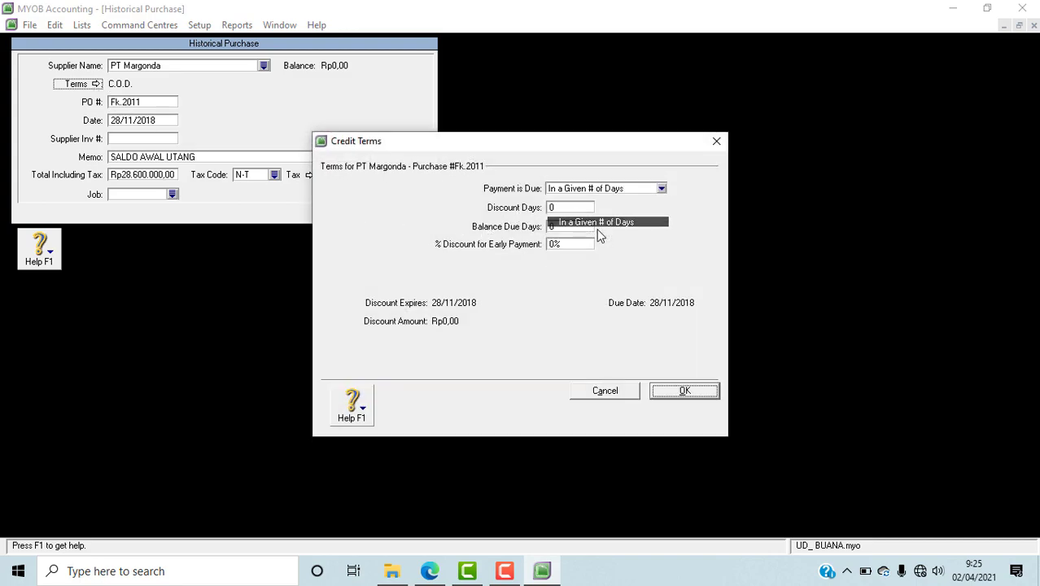
pyautogui.click(574, 226)
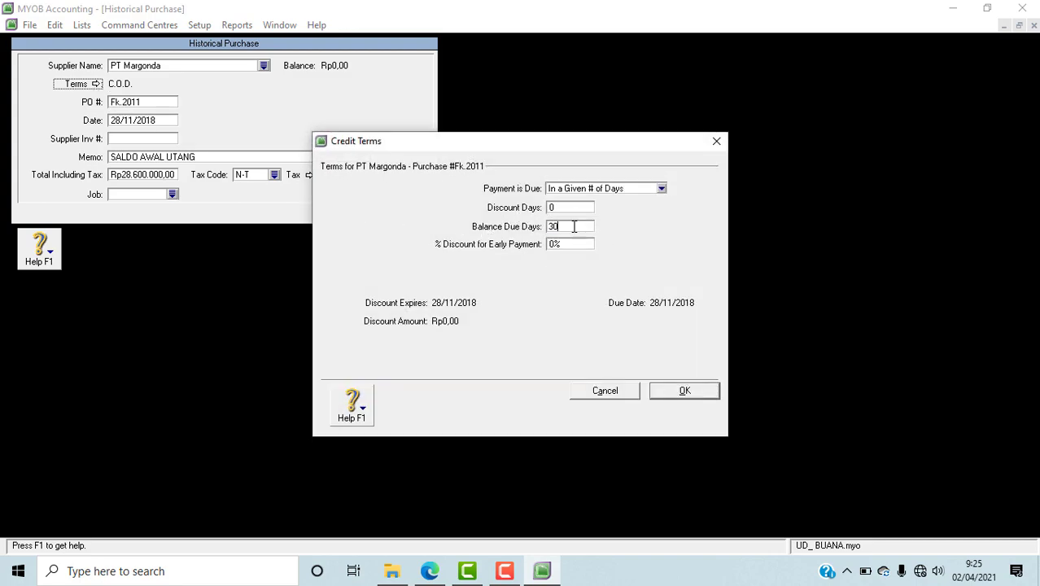
pyautogui.click(681, 391)
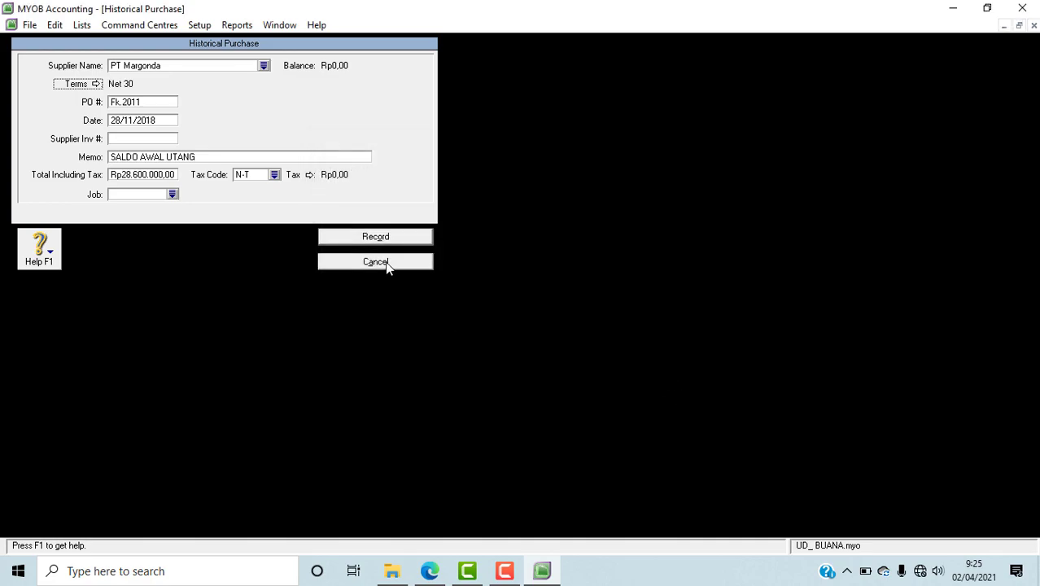
pyautogui.click(383, 238)
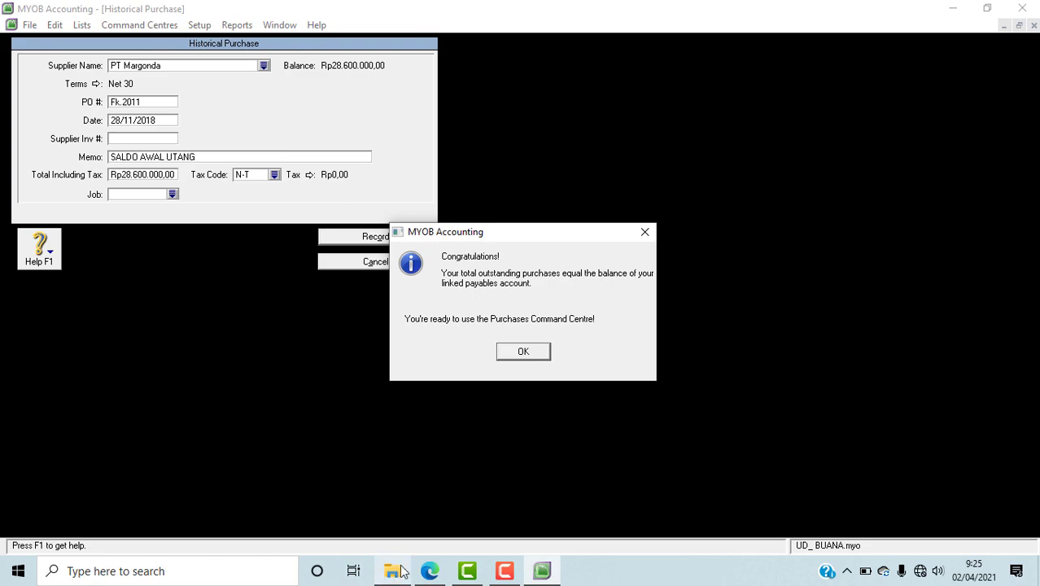
# Step: Check the payables list in the PDF in Edge, finish recording the purchase in MYOB, and close the supplier balances
pyautogui.click(430, 570)
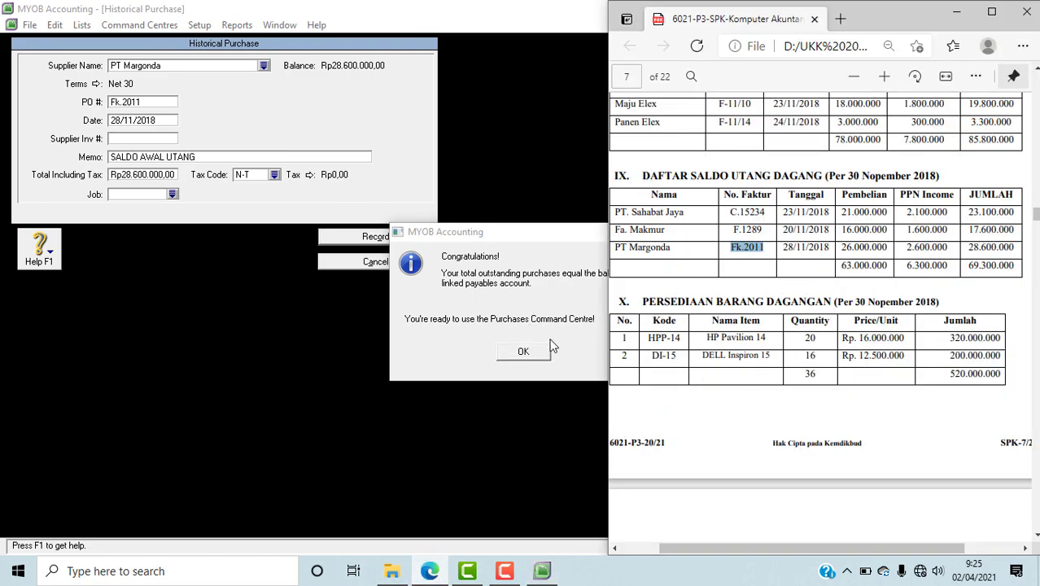
pyautogui.click(492, 250)
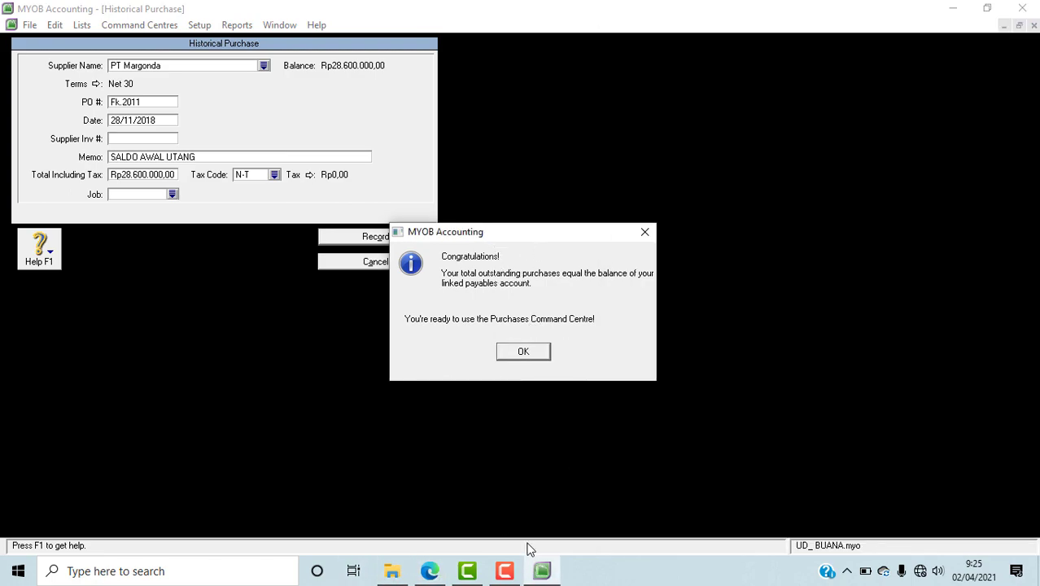
pyautogui.click(429, 571)
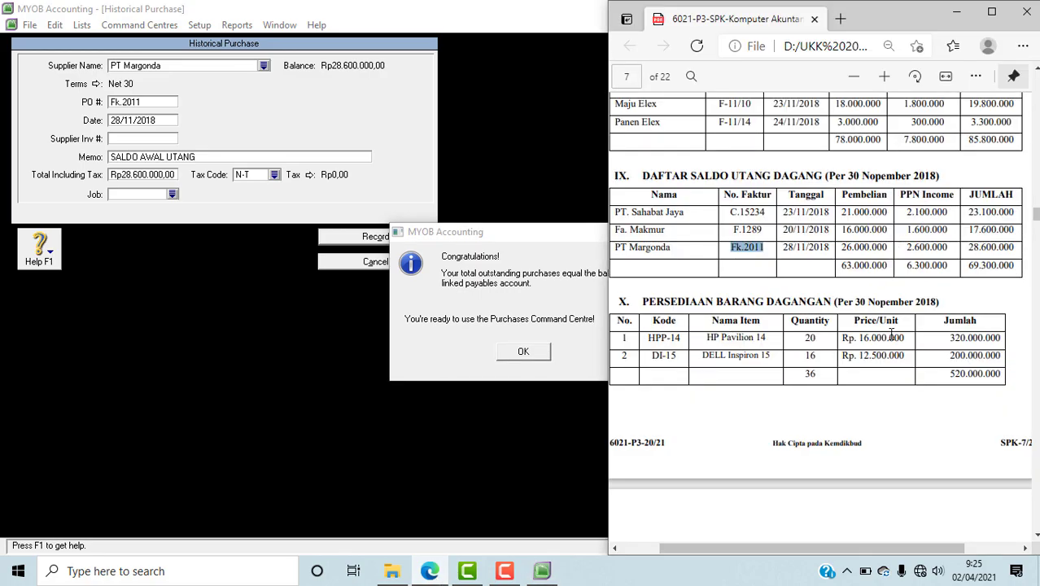
pyautogui.click(529, 352)
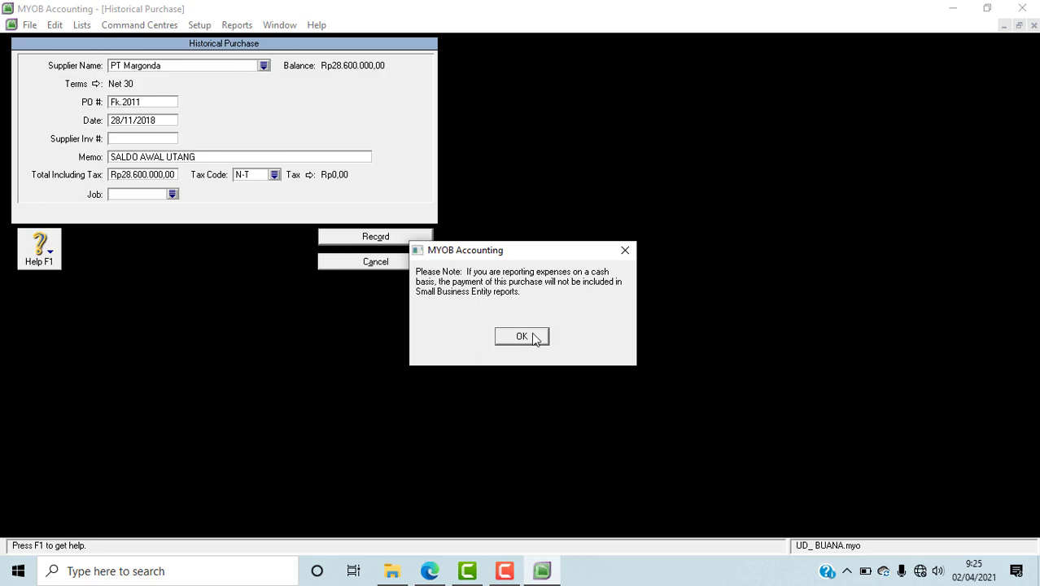
pyautogui.click(534, 335)
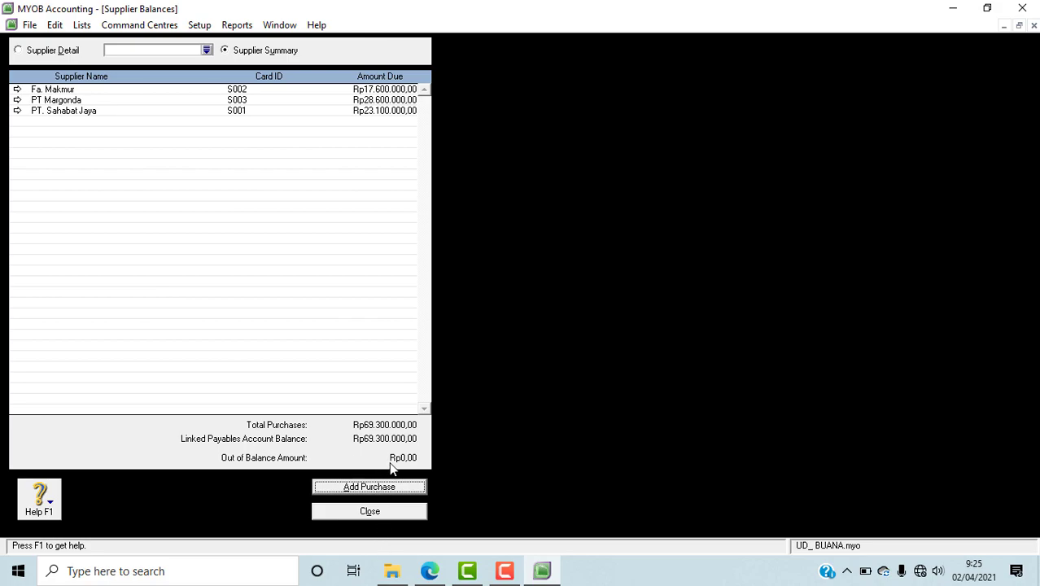
pyautogui.click(408, 516)
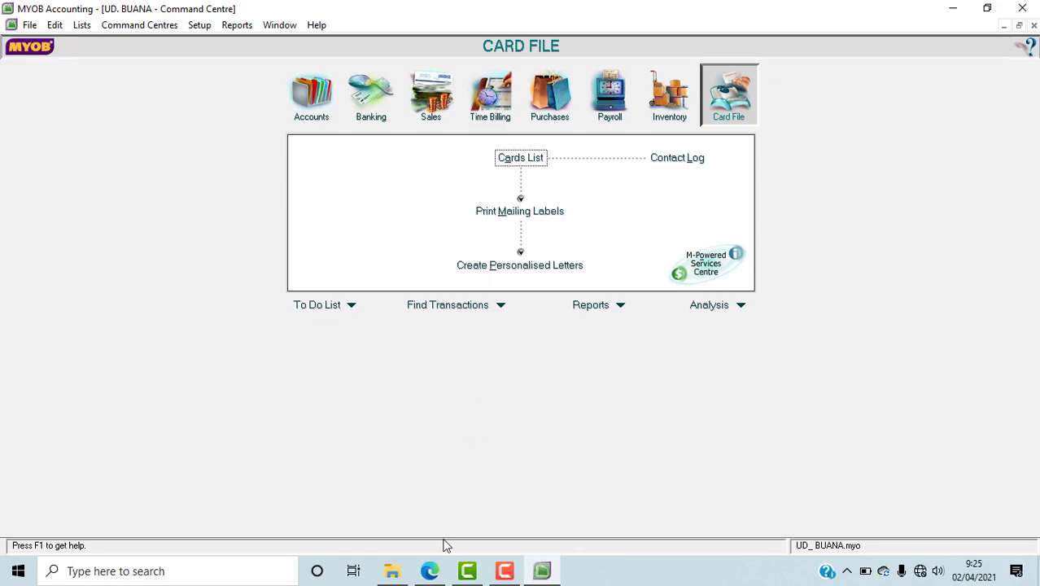
# Step: Start a new inventory item in the items list, look up its code in the PDF in Edge, and enter HPP-14 as the MYOB item number
pyautogui.click(672, 111)
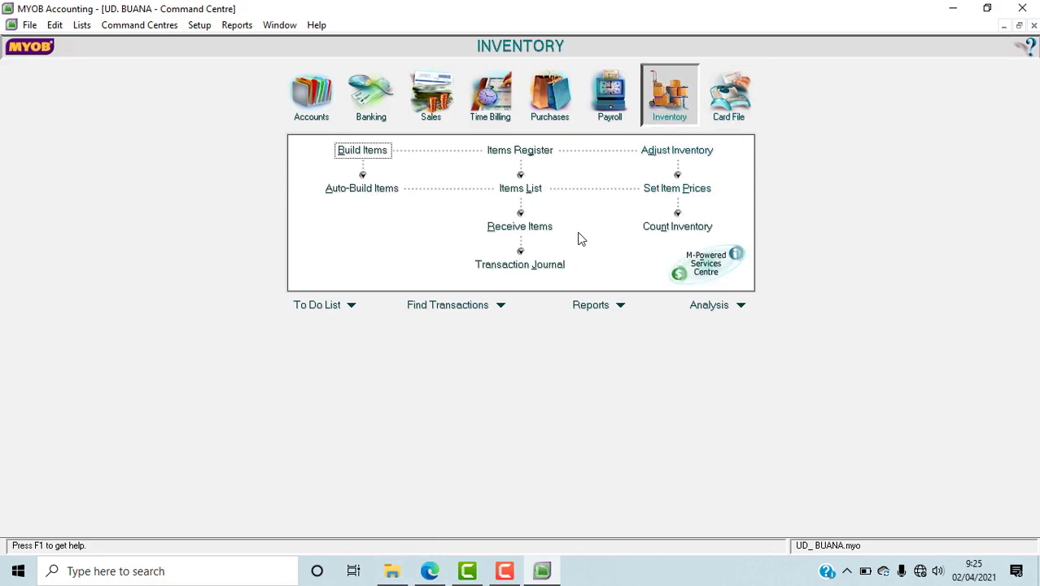
pyautogui.click(521, 188)
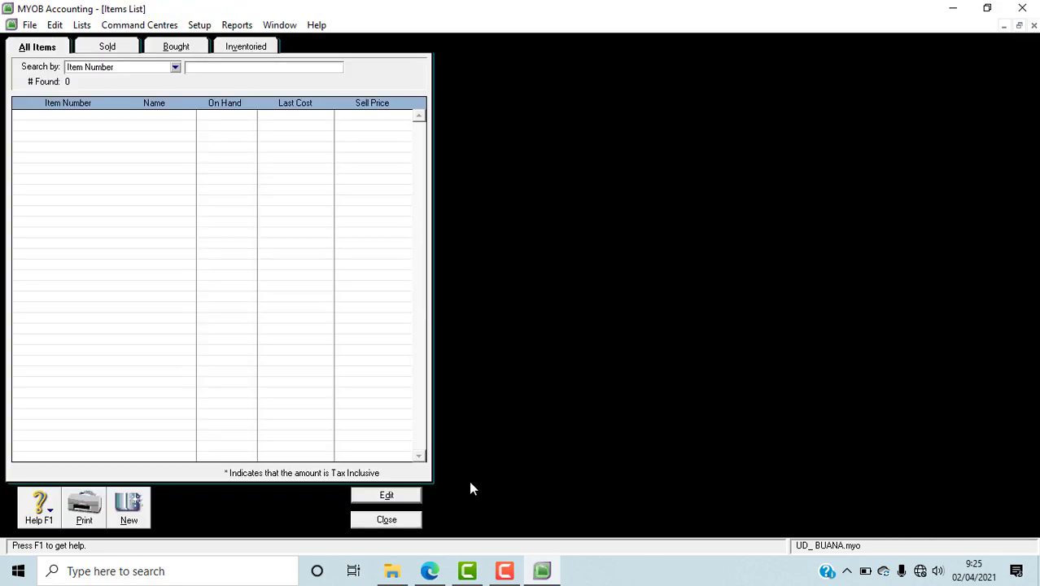
pyautogui.click(140, 505)
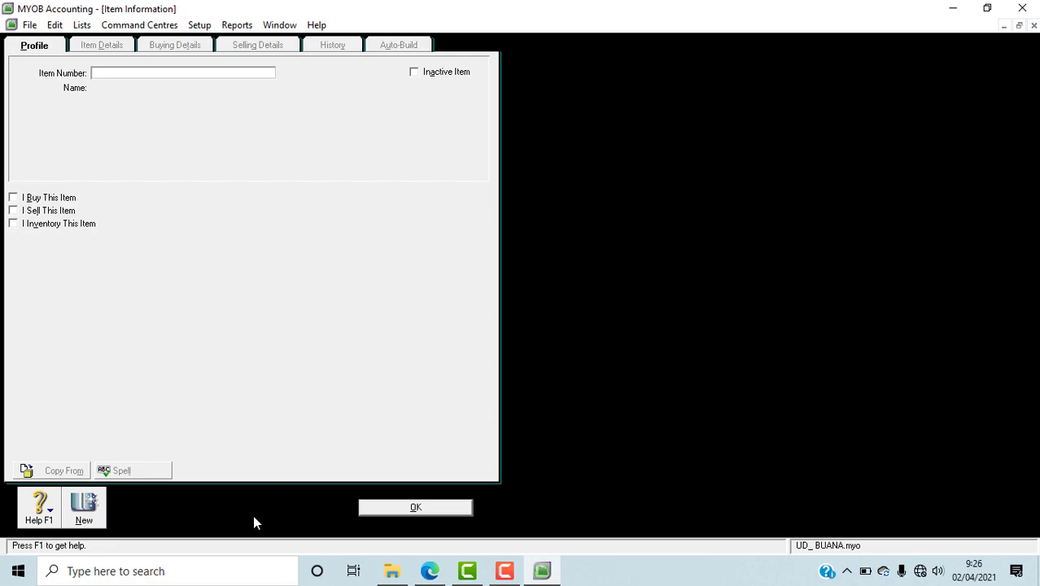
pyautogui.click(431, 571)
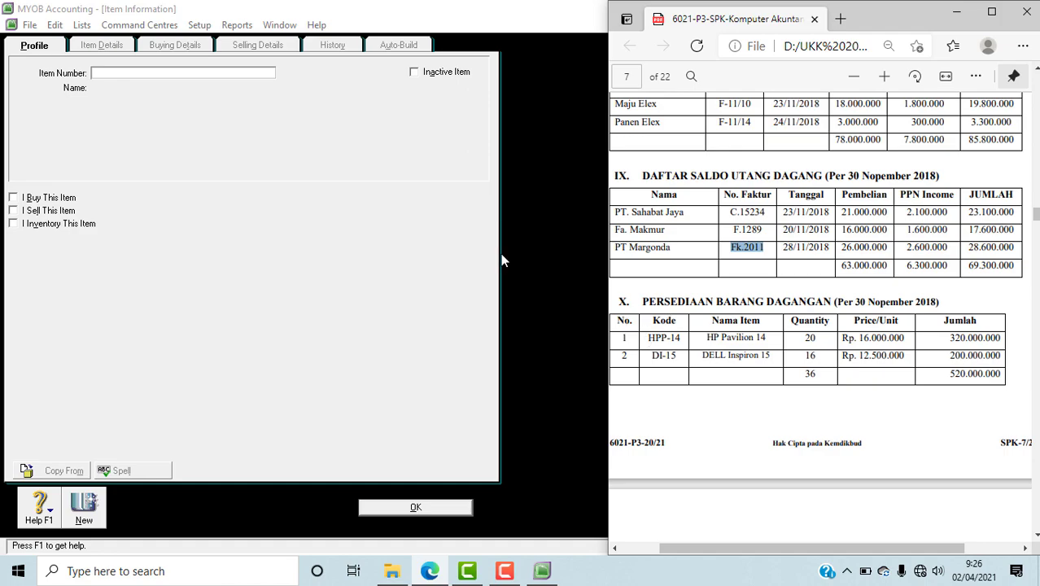
pyautogui.click(104, 73)
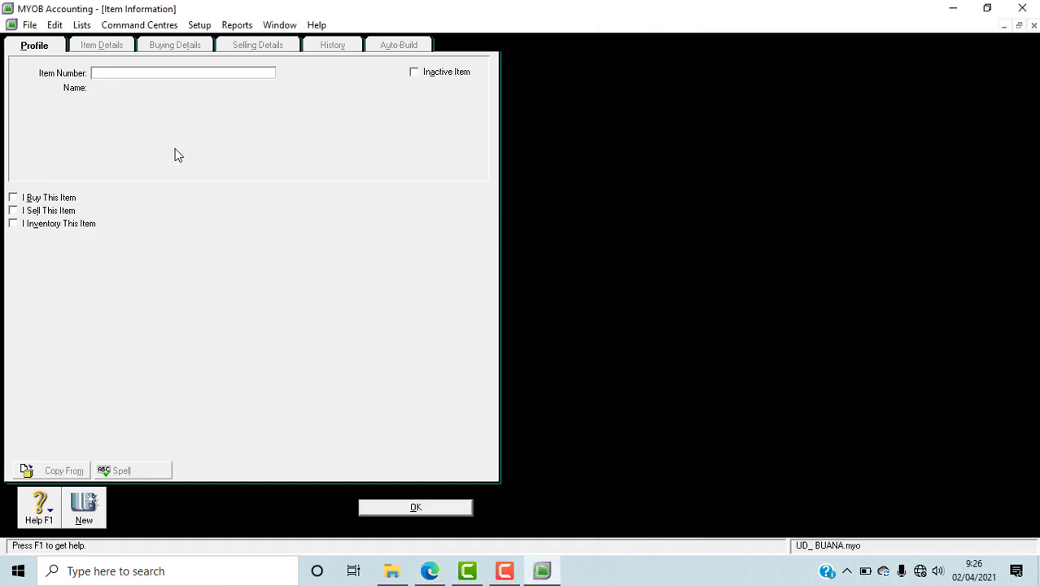
pyautogui.write('HPP-14')
pyautogui.press('Tab')
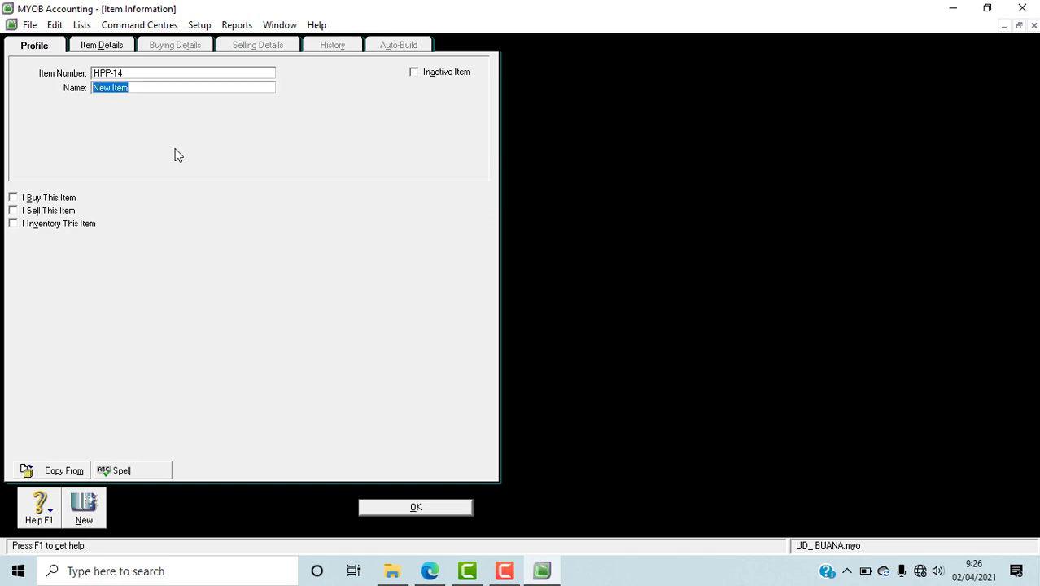
# Step: Check the item's name in the PDF in Edge and name the HPP-14 item HP Pavilion 14 in MYOB
pyautogui.click(444, 572)
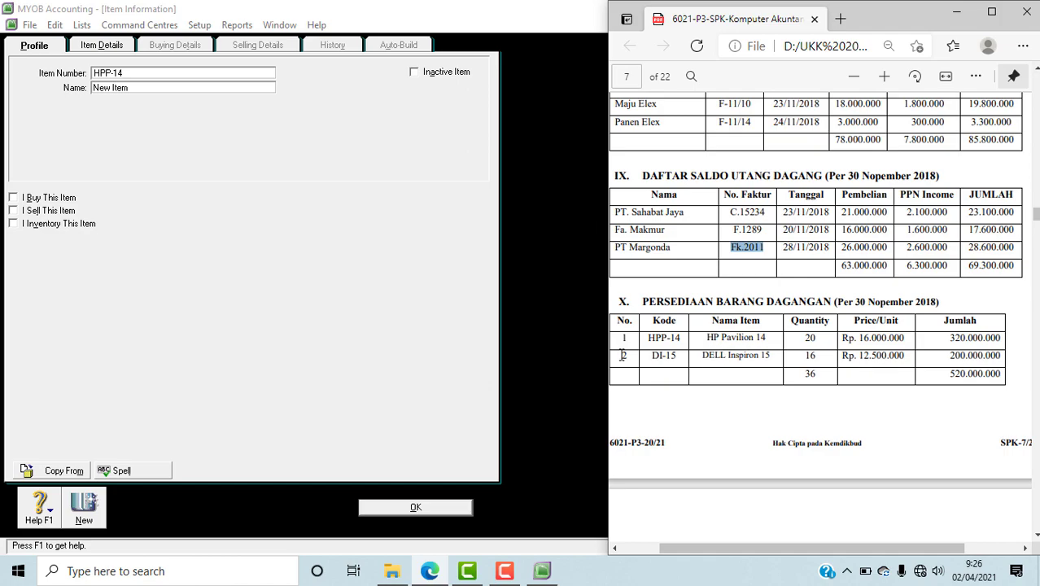
pyautogui.click(165, 92)
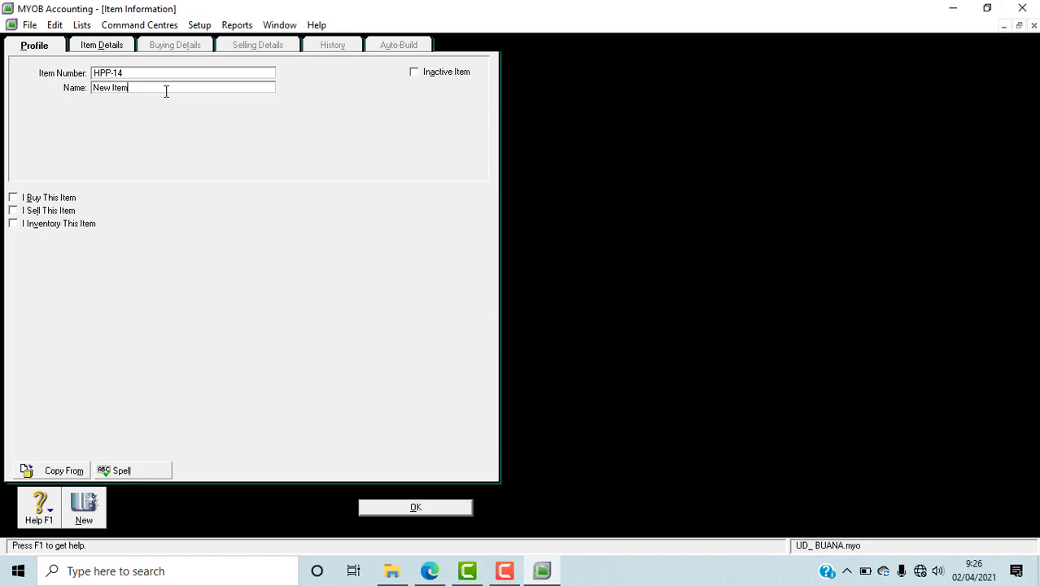
pyautogui.press('BackSpace')
pyautogui.press('BackSpace')
pyautogui.press('BackSpace')
pyautogui.press('BackSpace')
pyautogui.press('BackSpace')
pyautogui.press('BackSpace')
pyautogui.press('BackSpace')
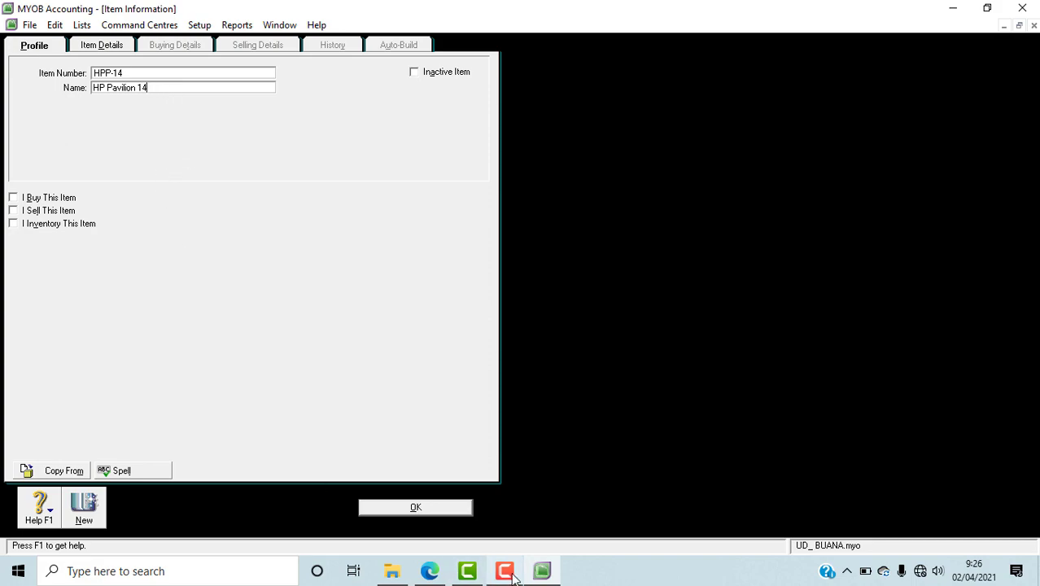
# Step: Review the merchandise list in the PDF in Edge, and mark the HP Pavilion 14 item in MYOB as bought, sold and inventoried
pyautogui.click(417, 575)
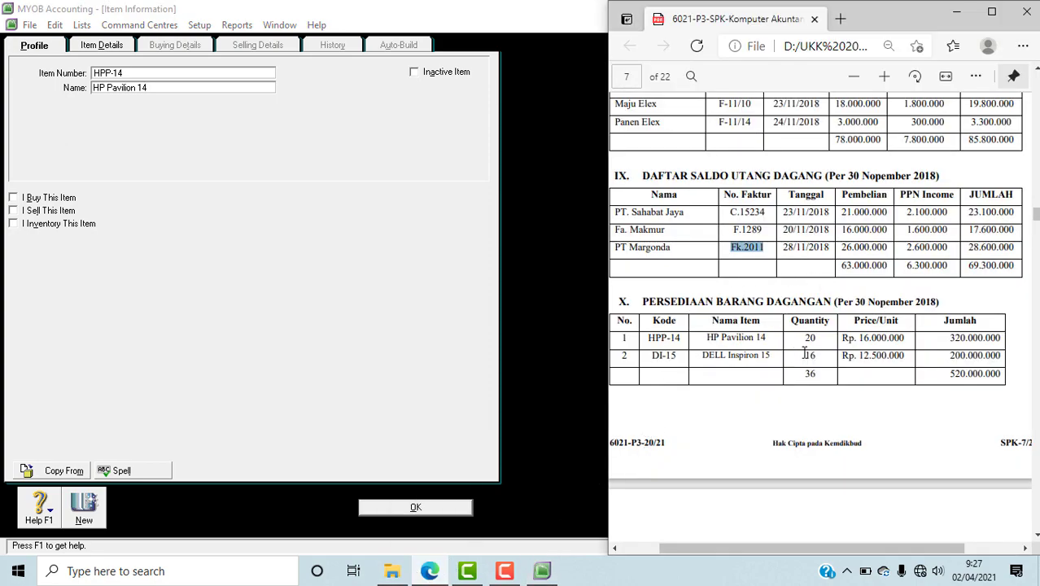
pyautogui.click(25, 197)
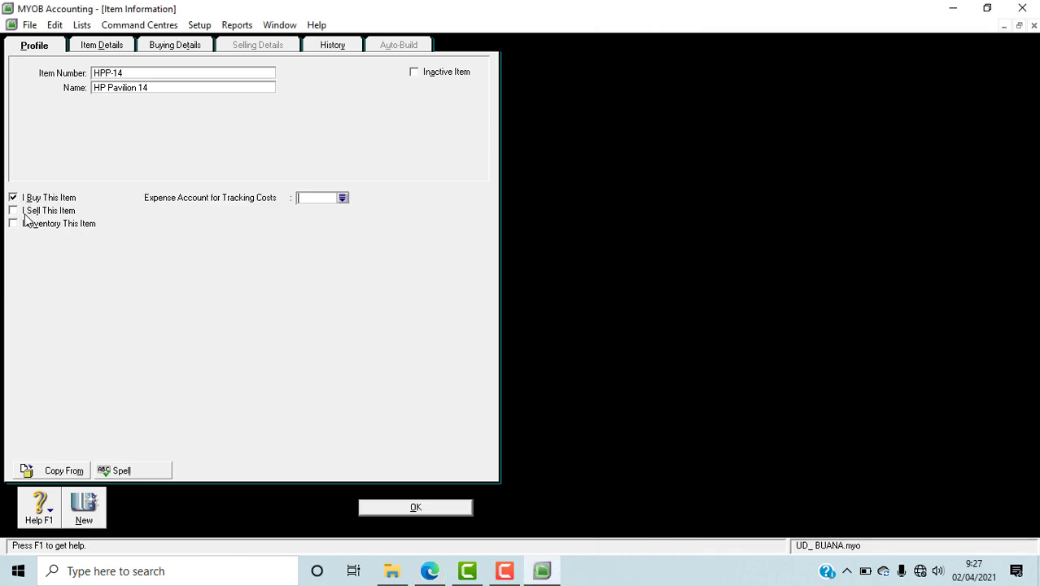
pyautogui.click(25, 210)
pyautogui.click(26, 223)
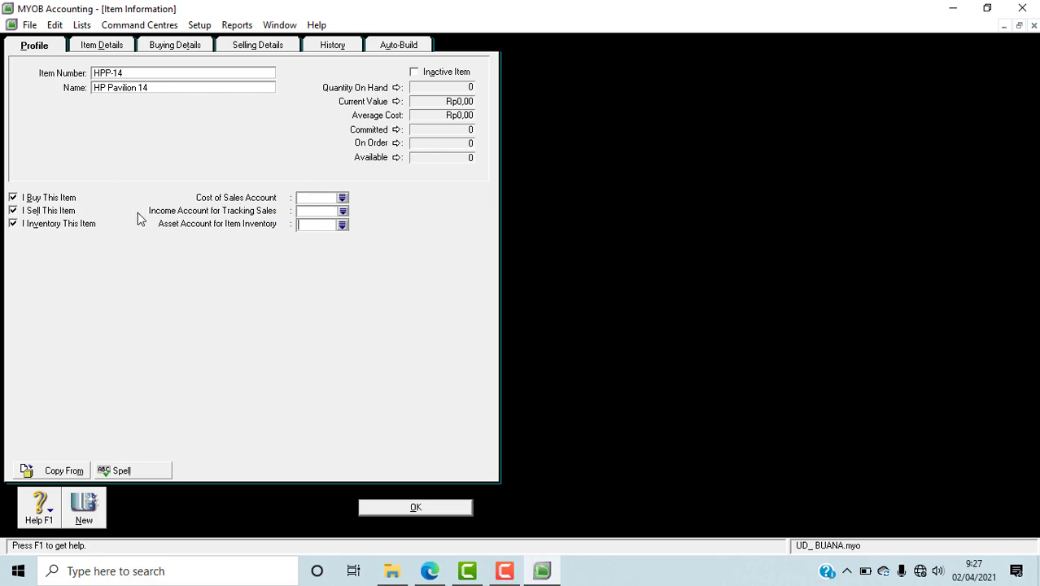
# Step: Assign HP Pavilion 14 the cost of sales account 5-1100, income account 4-1100 and inventory asset account 1-1500 Merchandise Inventory
pyautogui.click(343, 198)
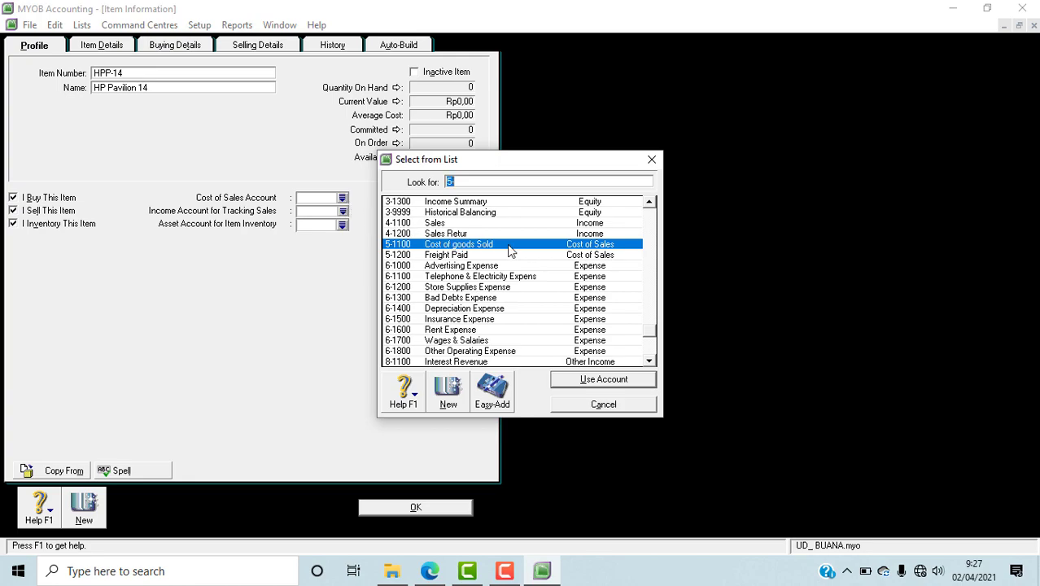
pyautogui.click(594, 380)
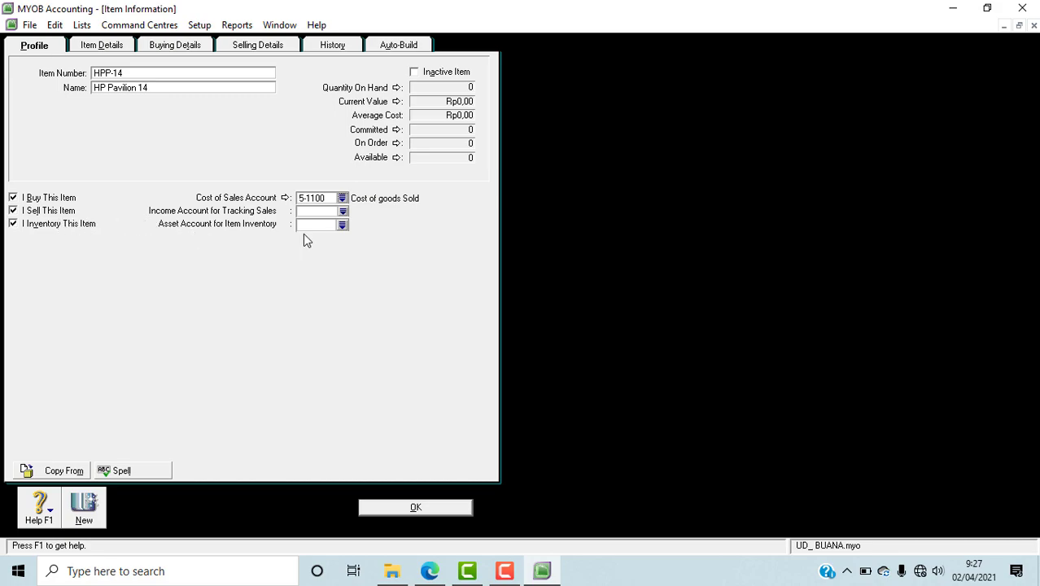
pyautogui.click(342, 213)
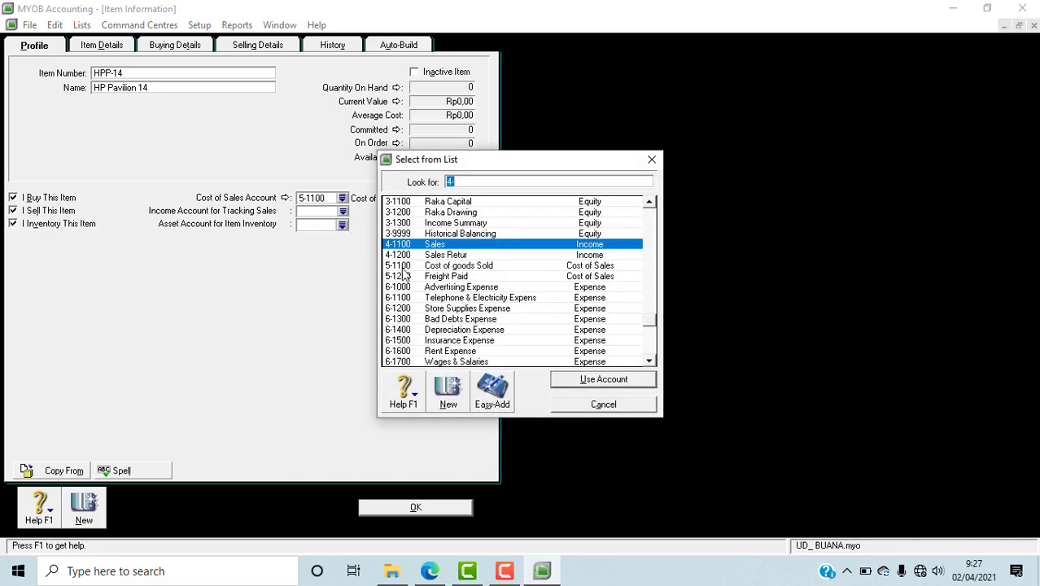
pyautogui.click(576, 381)
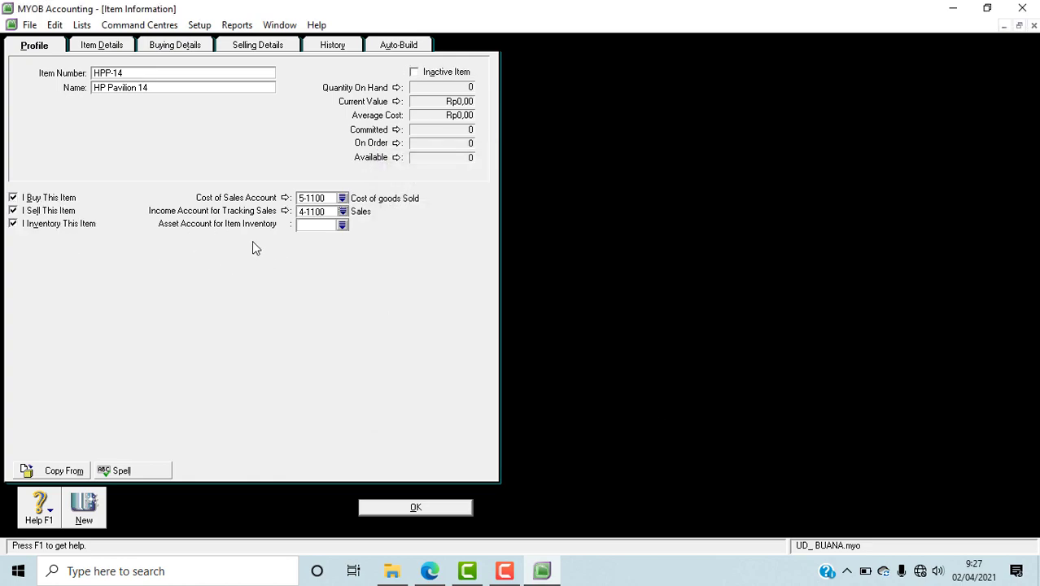
pyautogui.click(342, 225)
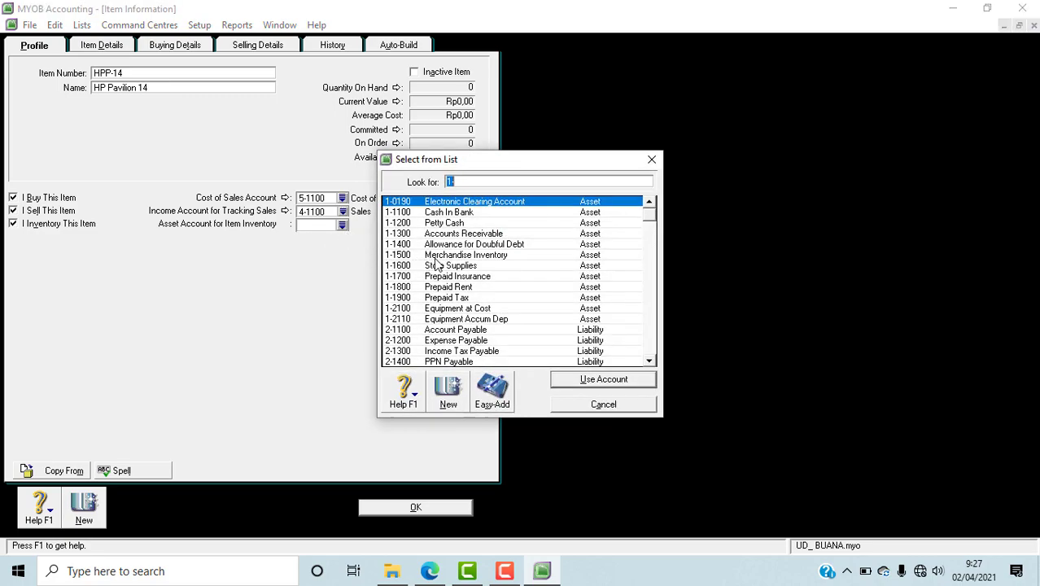
pyautogui.click(456, 257)
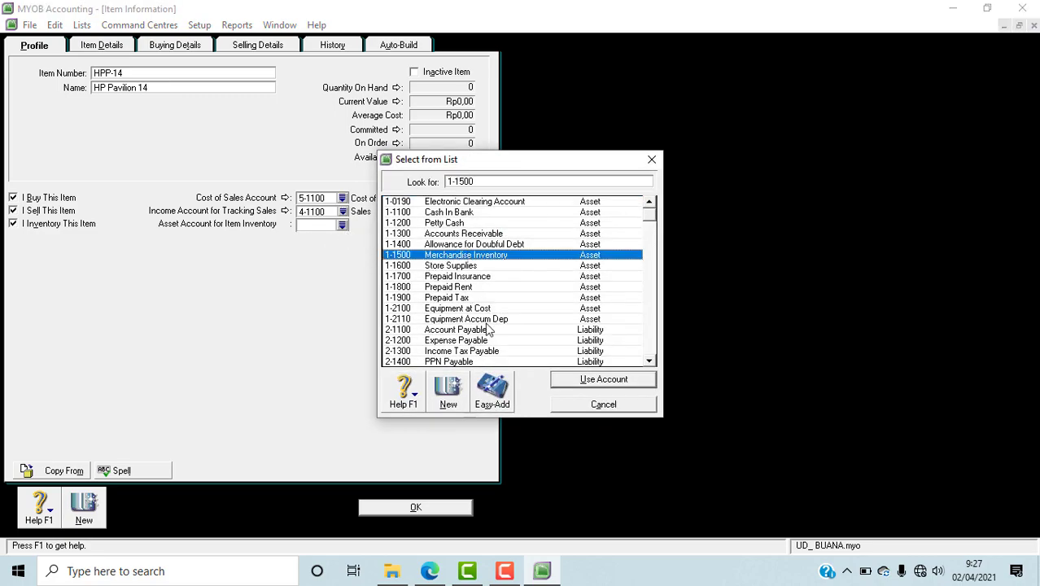
pyautogui.click(573, 381)
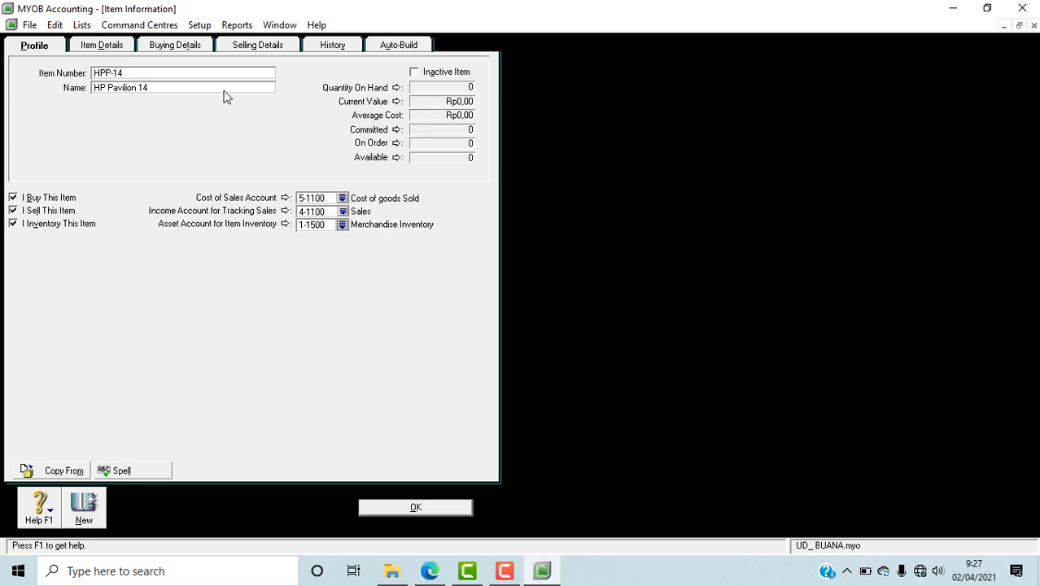
# Step: In HP Pavilion 14's buying details, set the buying unit of measure to UNIT and the tax code when bought to PPN
pyautogui.click(181, 47)
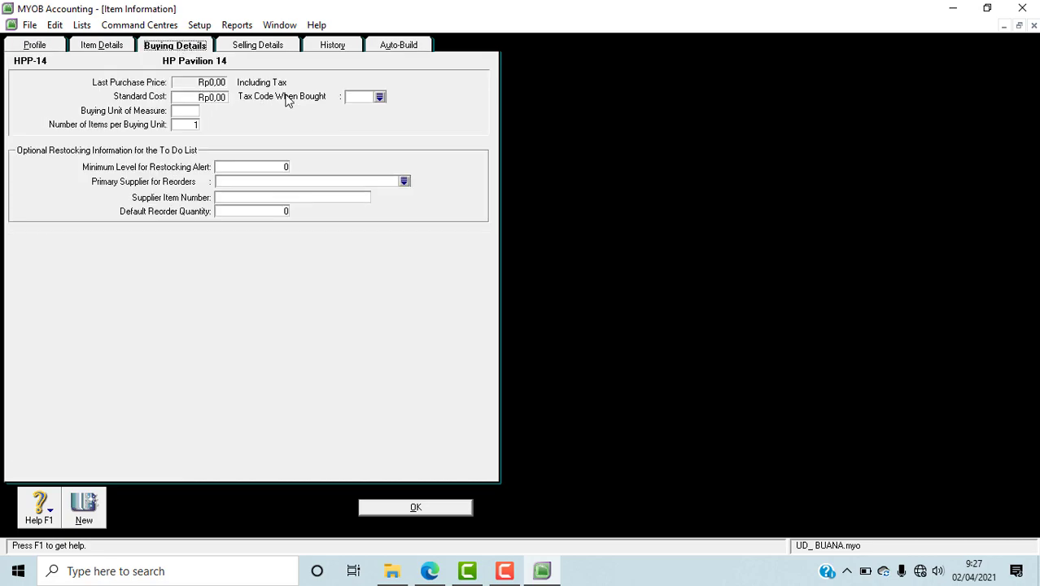
pyautogui.click(183, 111)
pyautogui.write('UNIT')
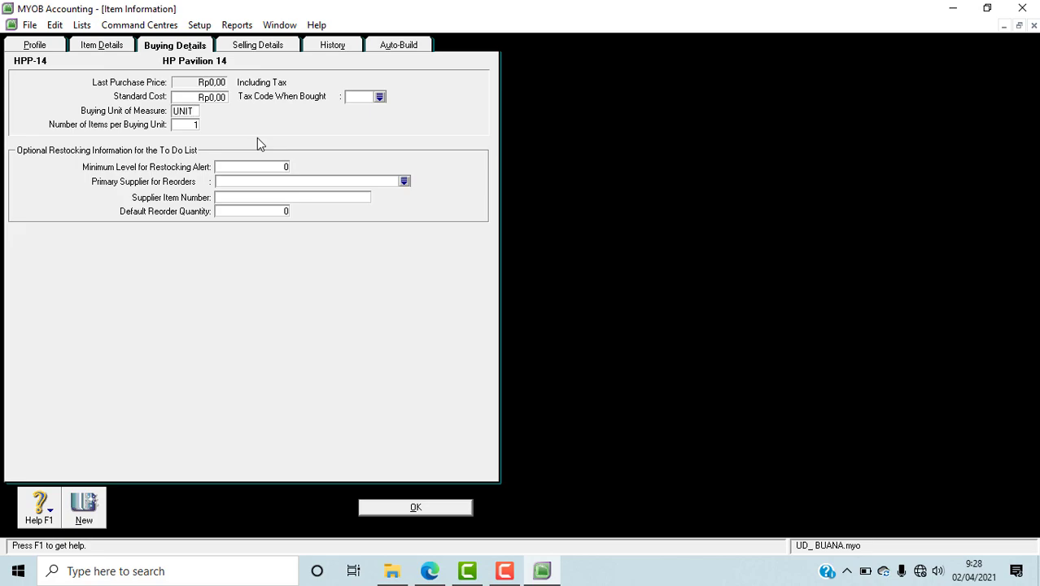
pyautogui.click(379, 97)
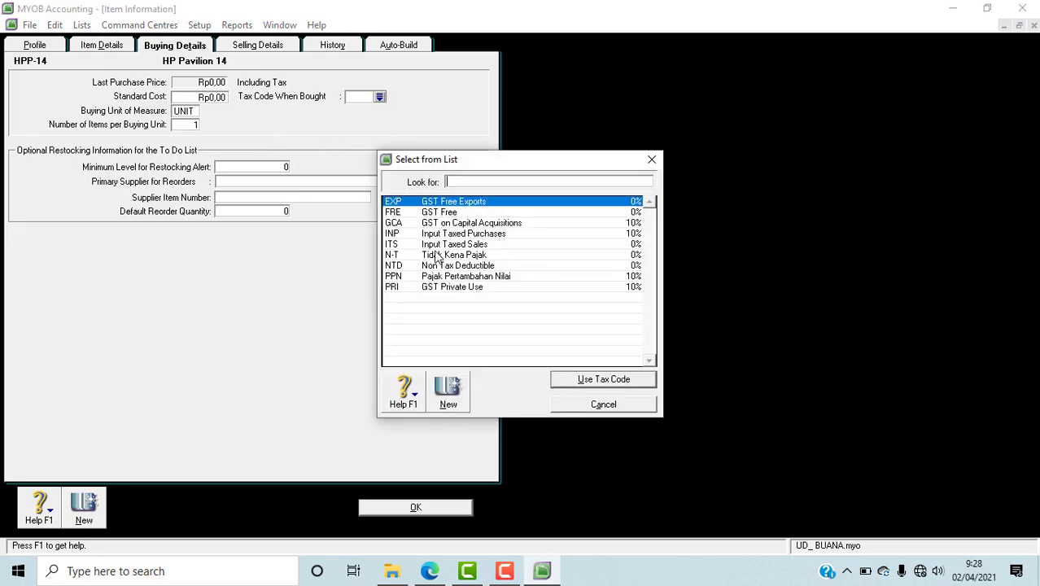
pyautogui.click(434, 278)
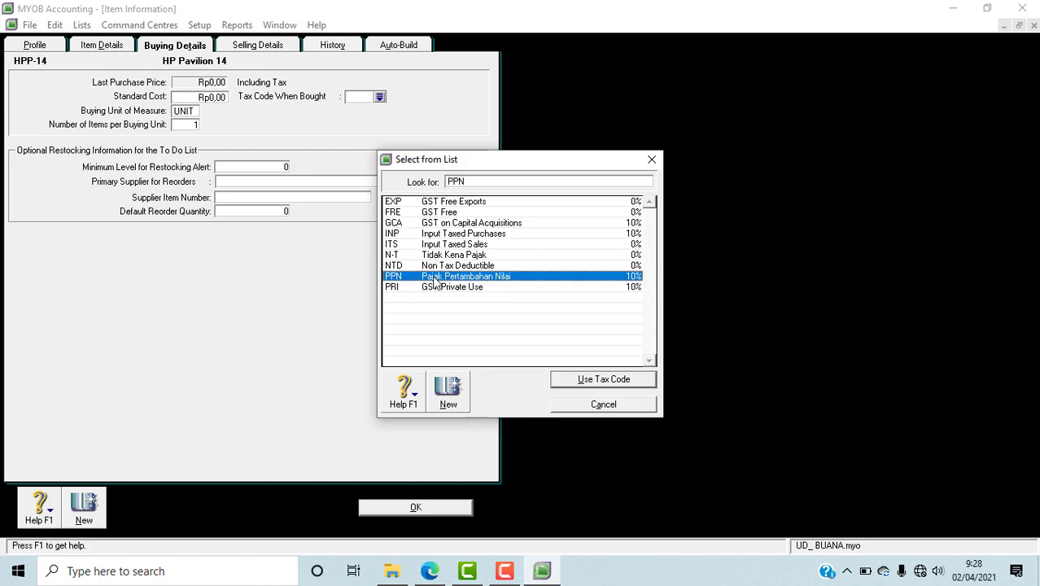
pyautogui.click(569, 386)
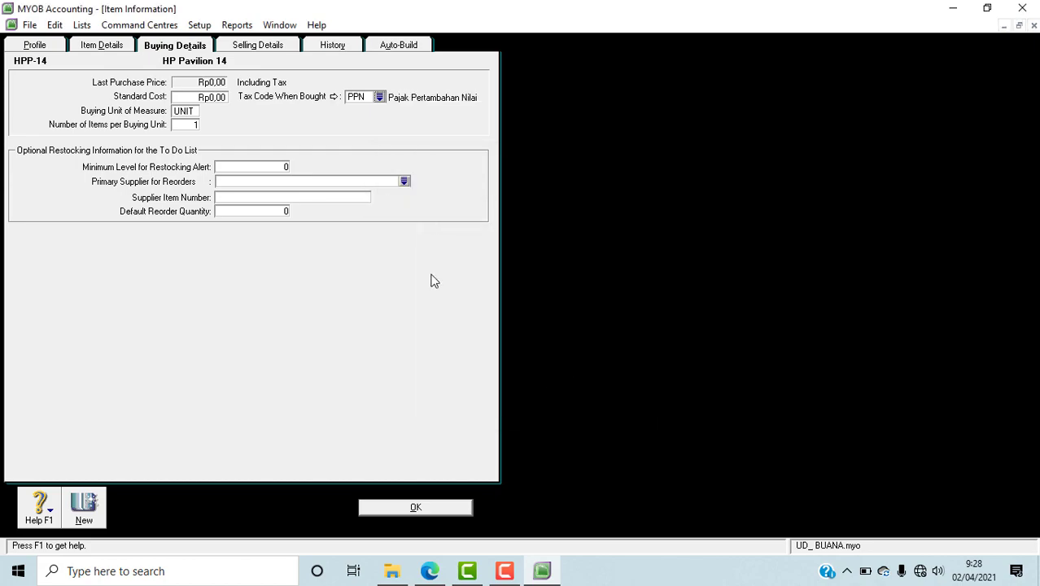
# Step: In HP Pavilion 14's selling details, set the selling unit of measure to UNIT and the tax code when sold to PPN
pyautogui.click(285, 47)
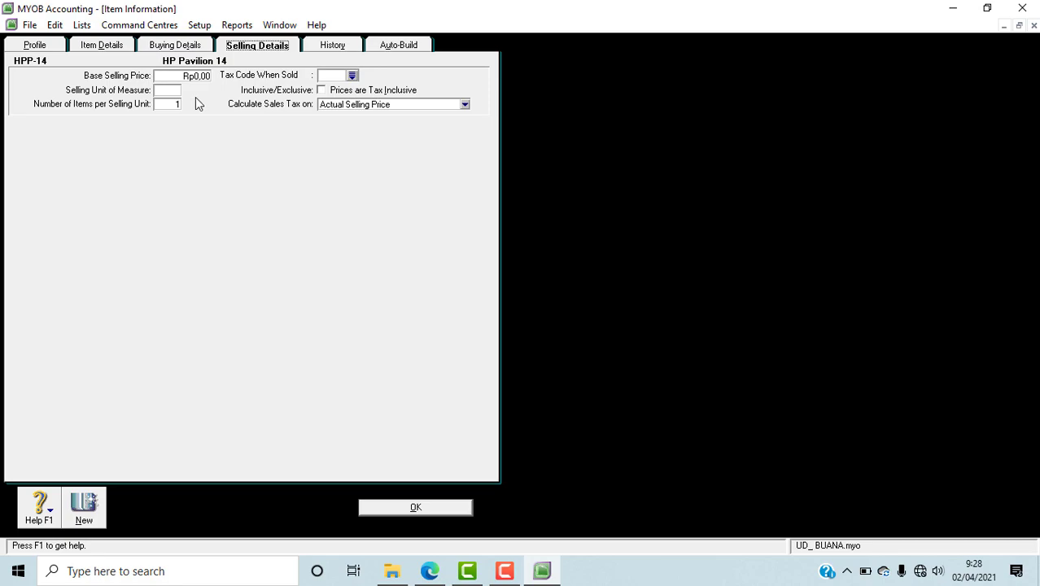
pyautogui.click(167, 92)
pyautogui.click(352, 76)
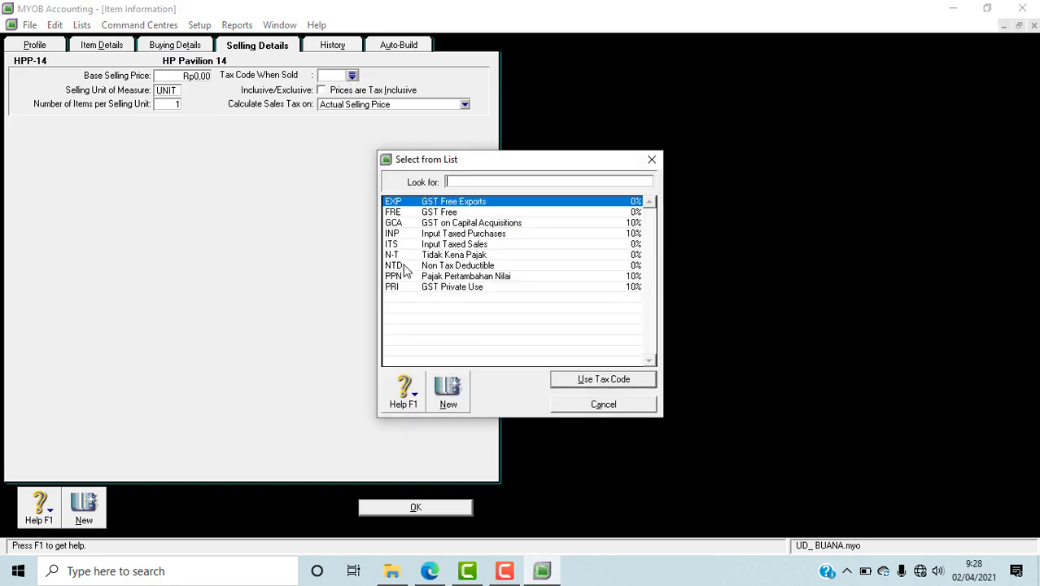
pyautogui.click(405, 277)
pyautogui.click(591, 380)
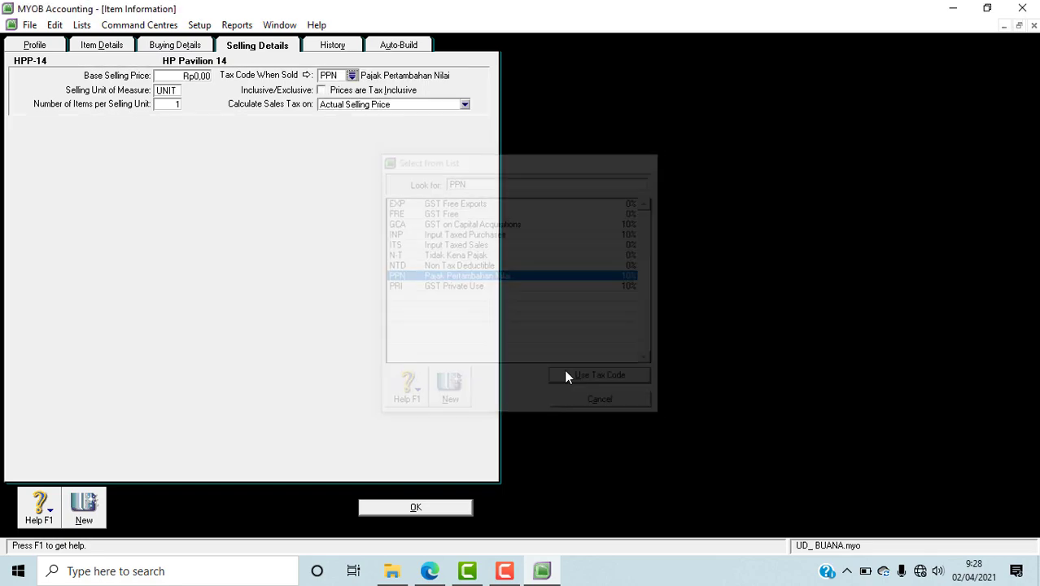
# Step: Check the unit price in the PDF in Edge, then set HP Pavilion 14's base selling price to Rp16.000.000 in MYOB and save the item
pyautogui.click(183, 75)
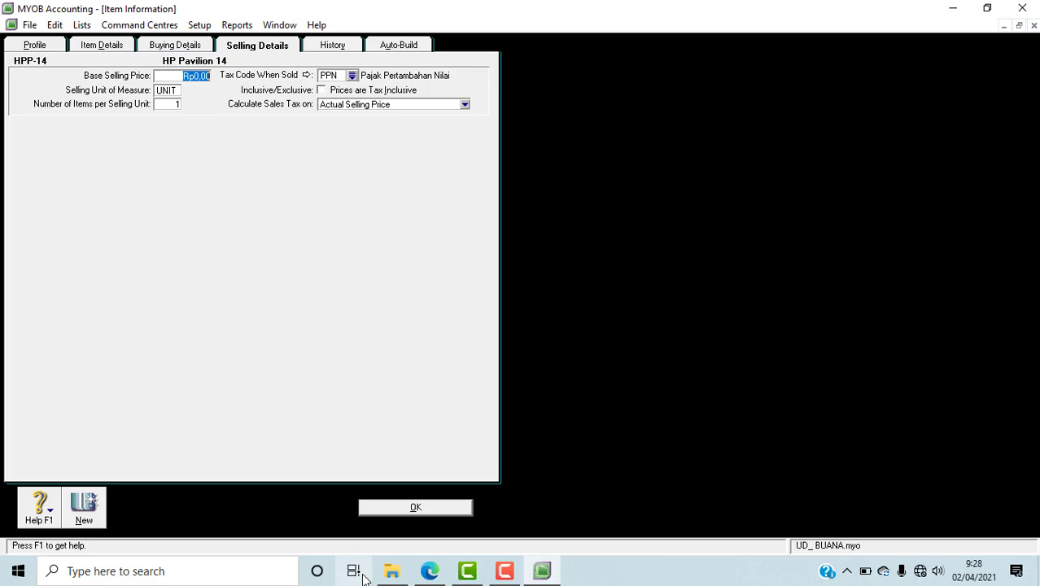
pyautogui.click(431, 573)
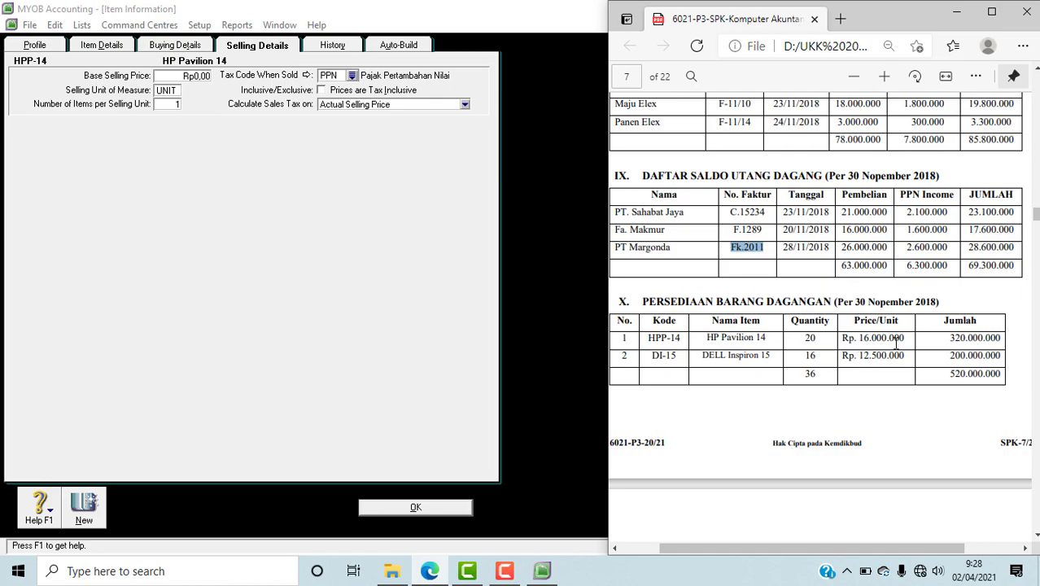
pyautogui.click(209, 76)
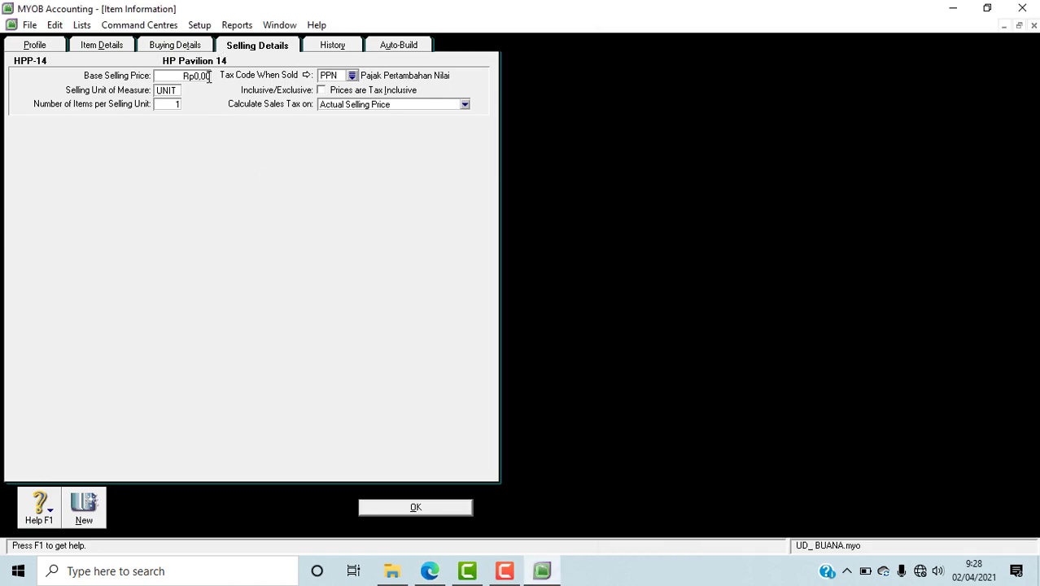
pyautogui.click(177, 74)
pyautogui.write('16000000')
pyautogui.press('Tab')
pyautogui.click(439, 513)
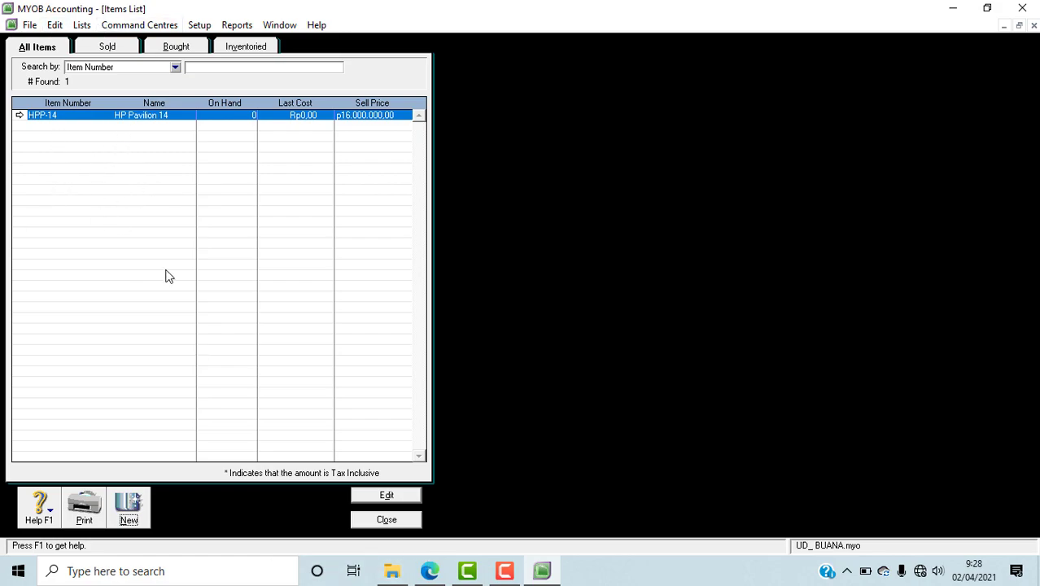
# Step: Start a new item in MYOB and give it the item number DI-15, copied from the PDF in Edge
pyautogui.click(128, 519)
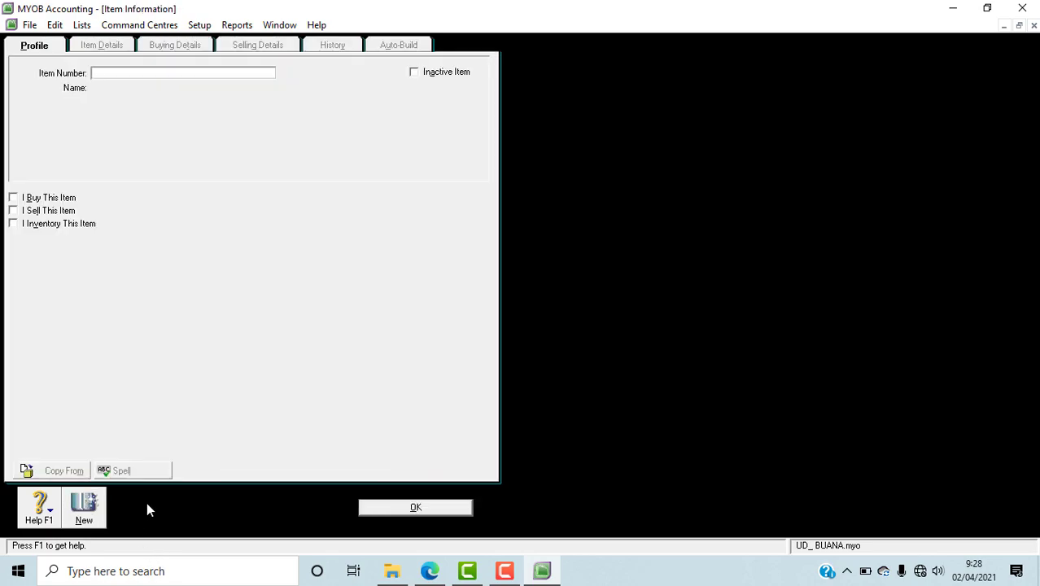
pyautogui.click(430, 571)
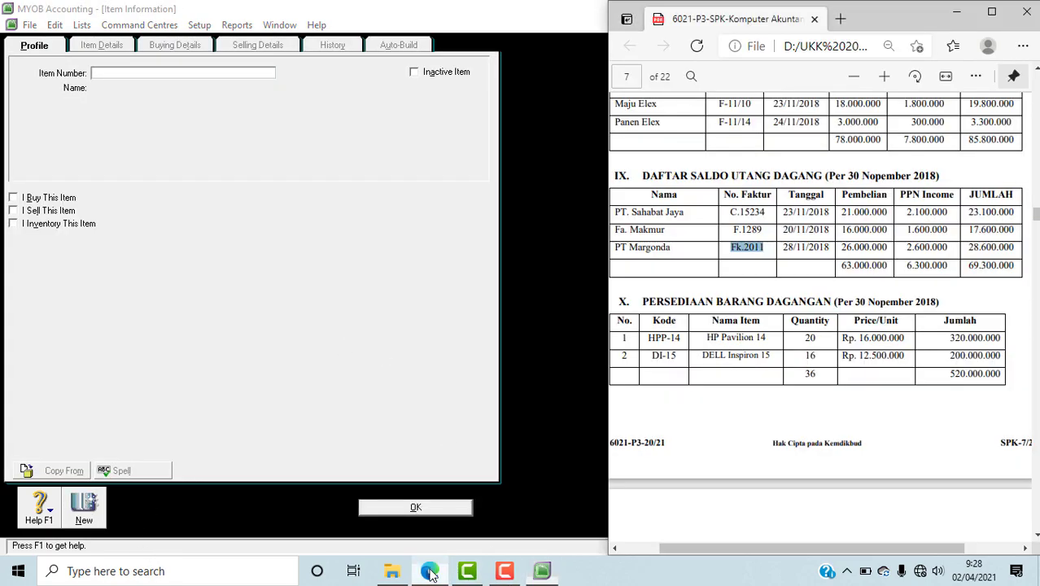
pyautogui.moveTo(650, 355); pyautogui.dragTo(678, 356)
pyautogui.click(656, 355)
pyautogui.moveTo(652, 356)
pyautogui.mouseDown()
pyautogui.moveTo(678, 358)
pyautogui.moveTo(641, 359)
pyautogui.mouseUp()
pyautogui.click(678, 357)
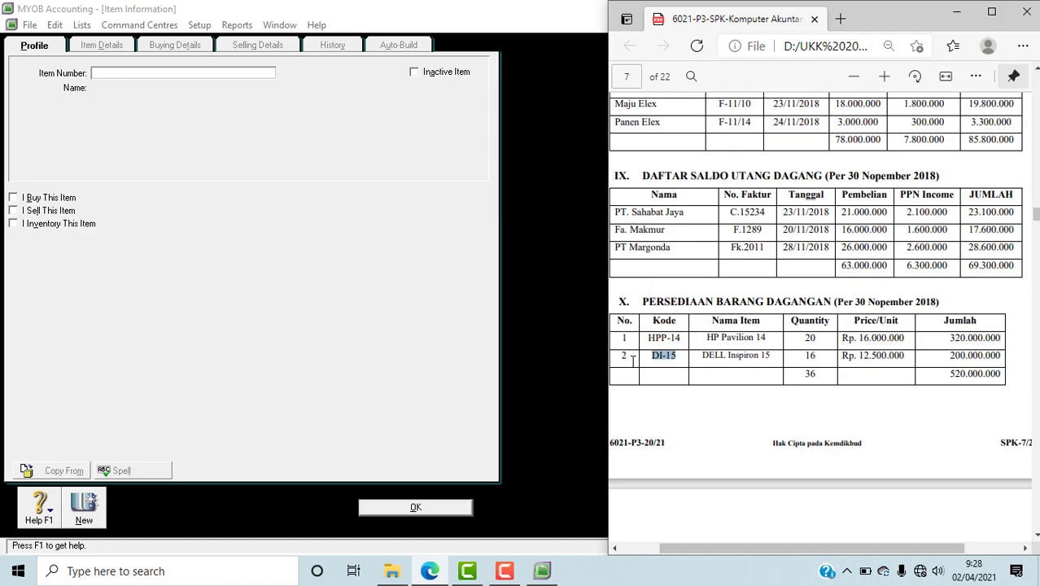
pyautogui.moveTo(545, 572)
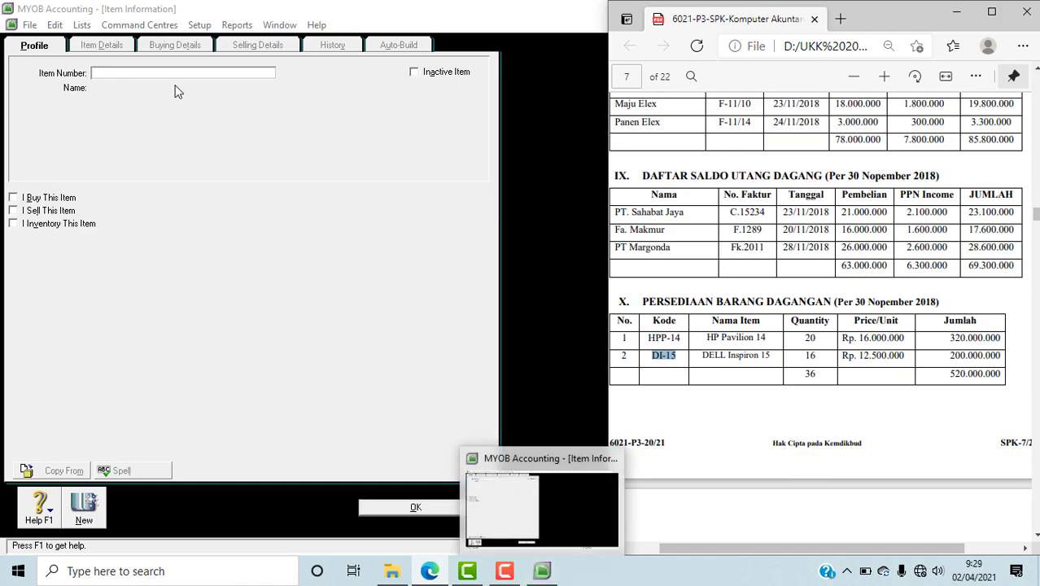
pyautogui.click(104, 71)
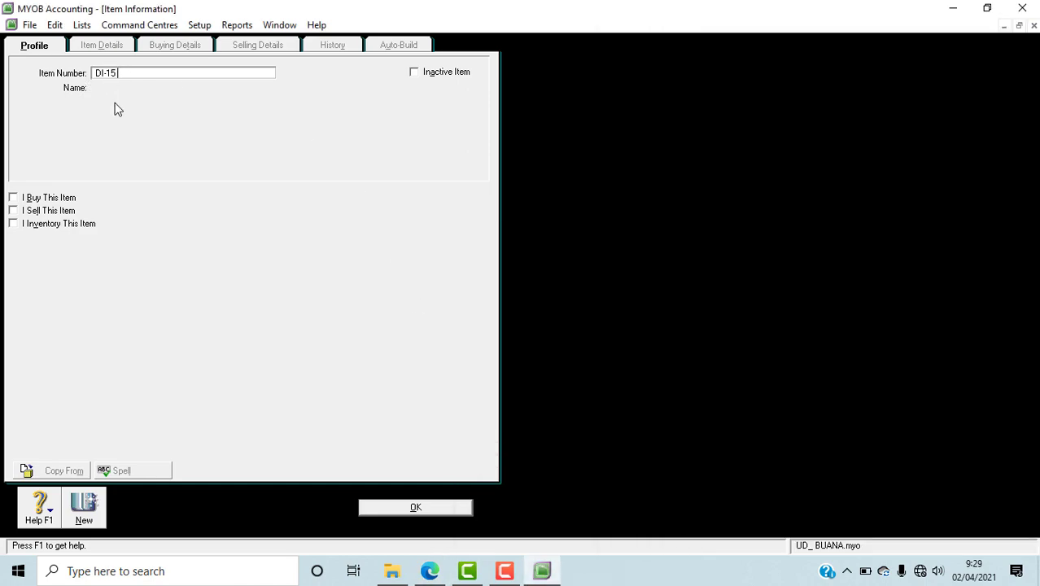
pyautogui.press('Tab')
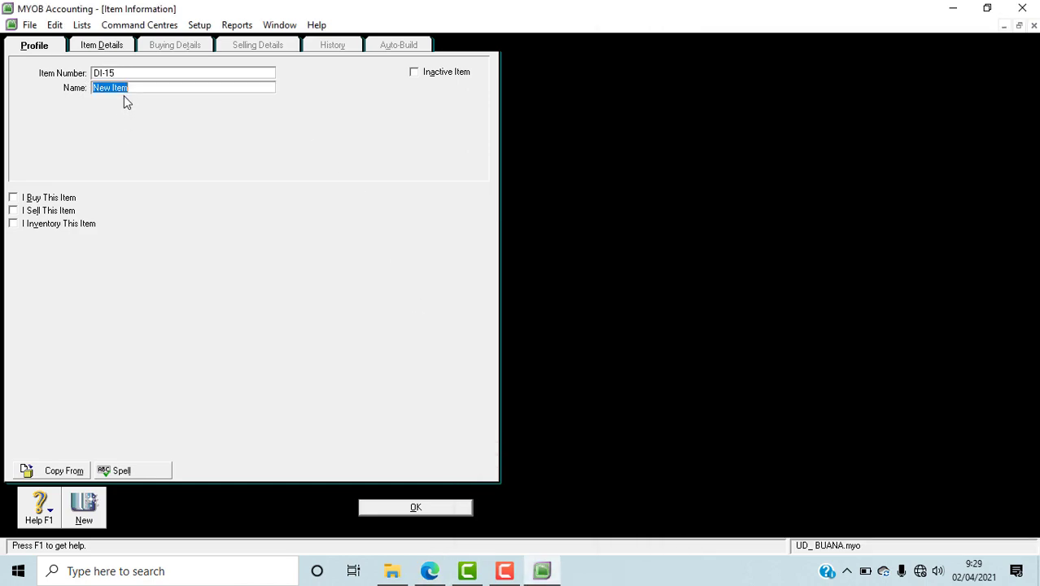
# Step: Copy the item's name from the PDF in Edge and name the DI-15 item DELL Inspiron 15 in MYOB
pyautogui.click(417, 568)
pyautogui.moveTo(700, 356); pyautogui.dragTo(767, 364)
pyautogui.click(773, 357)
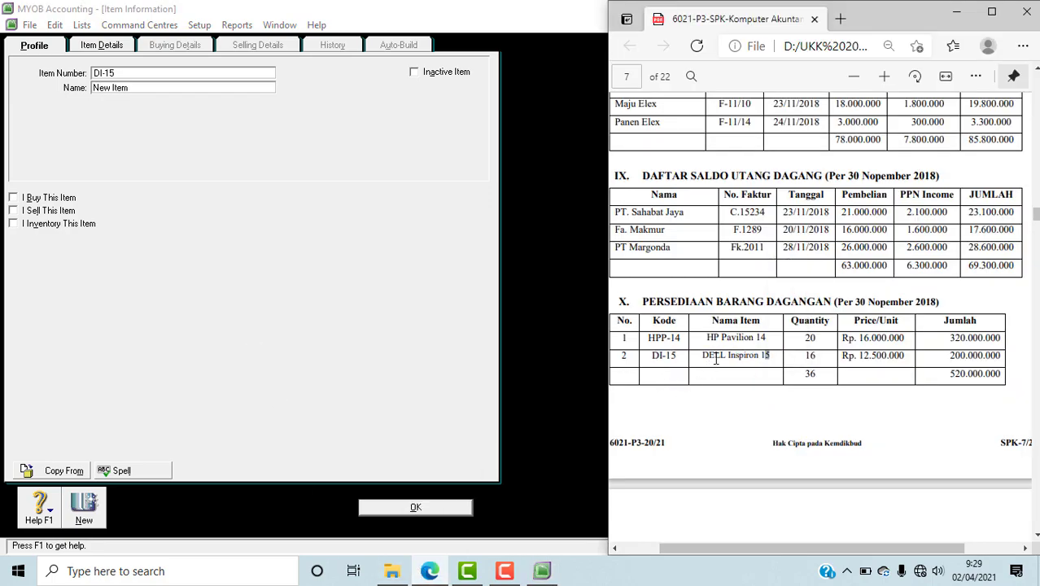
pyautogui.moveTo(702, 356); pyautogui.dragTo(776, 355)
pyautogui.hotkey('ctrl', 'c')
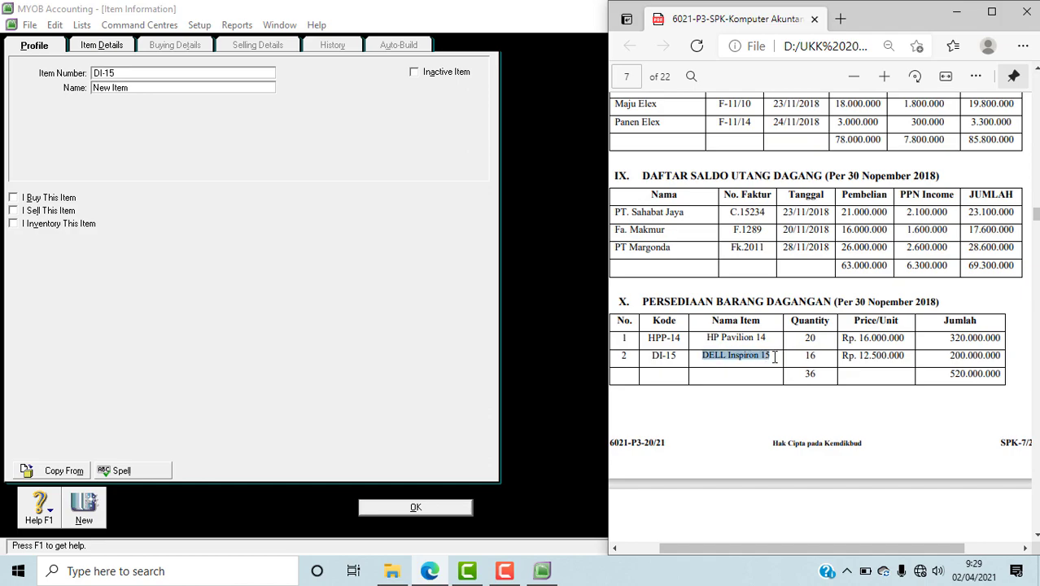
pyautogui.click(110, 85)
pyautogui.moveTo(130, 88); pyautogui.dragTo(61, 90)
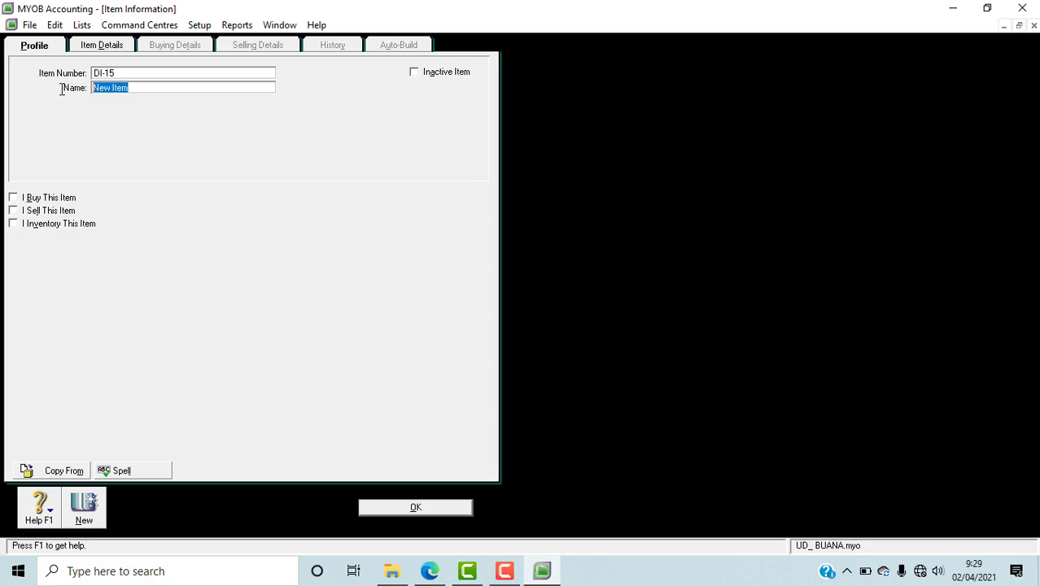
pyautogui.hotkey('ctrl', 'v')
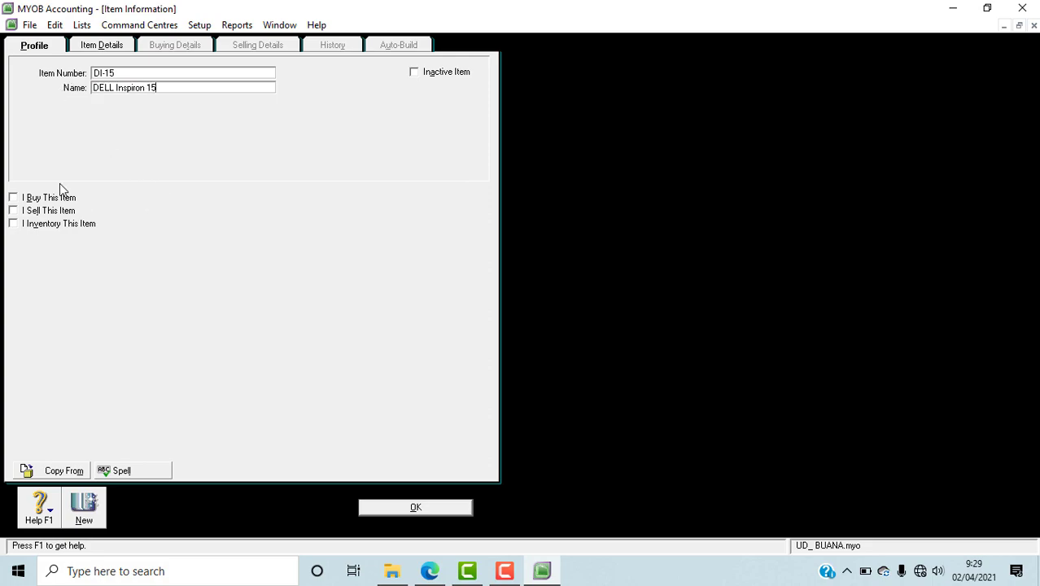
# Step: Mark DELL Inspiron 15 as bought, sold and inventoried, and check its buying details
pyautogui.click(40, 199)
pyautogui.click(25, 211)
pyautogui.click(18, 229)
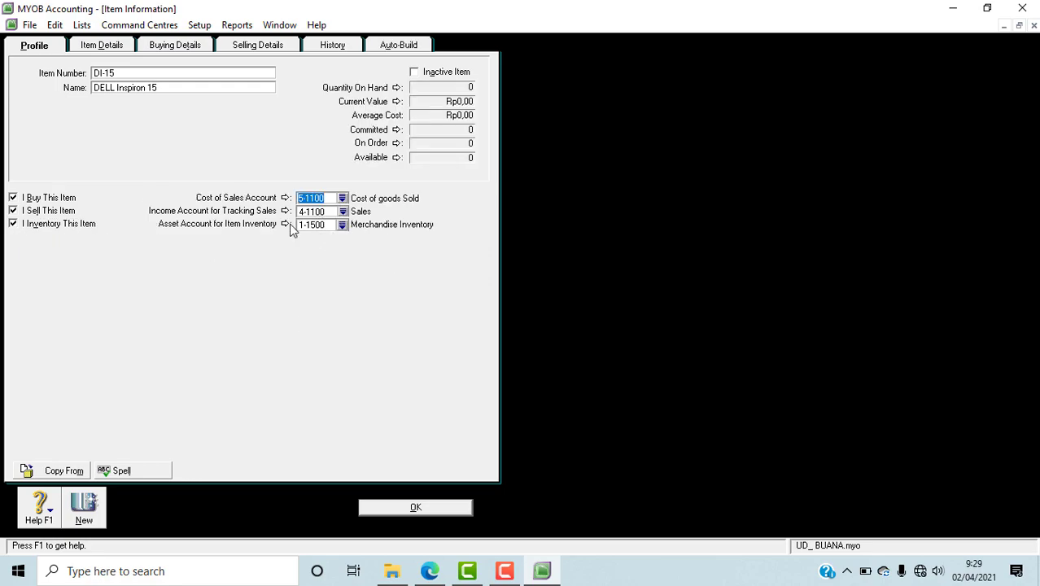
pyautogui.click(182, 47)
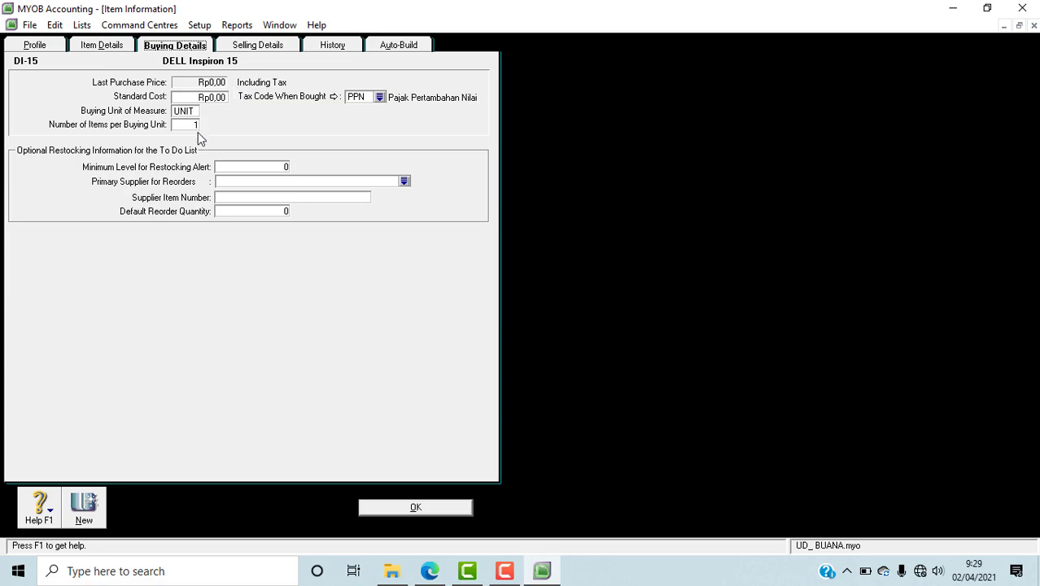
# Step: Set DELL Inspiron 15's base selling price to 12500000 from the PDF in Edge and save the item in MYOB, ignoring all spelling suggestions
pyautogui.click(257, 47)
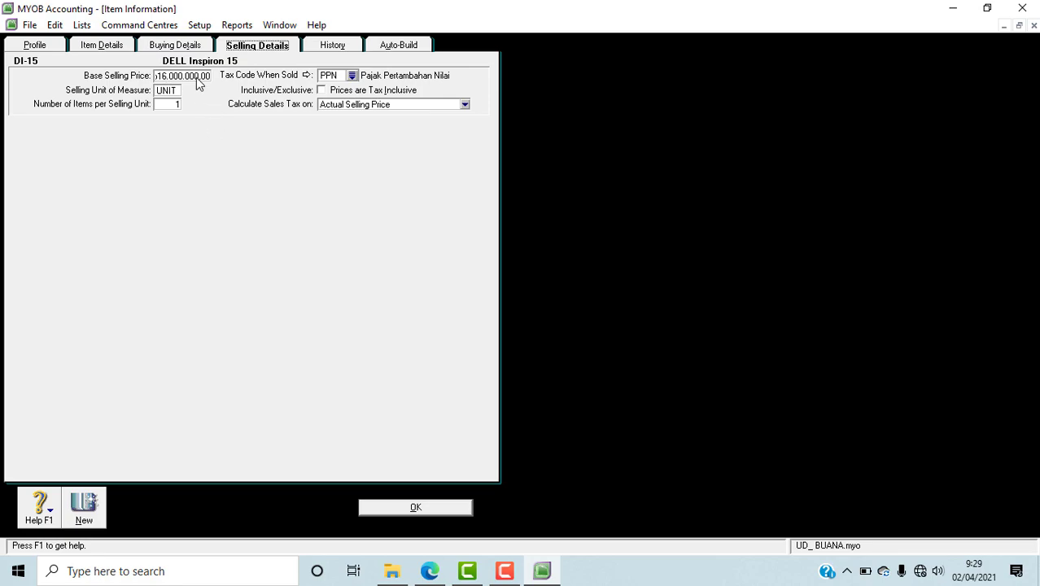
pyautogui.click(432, 573)
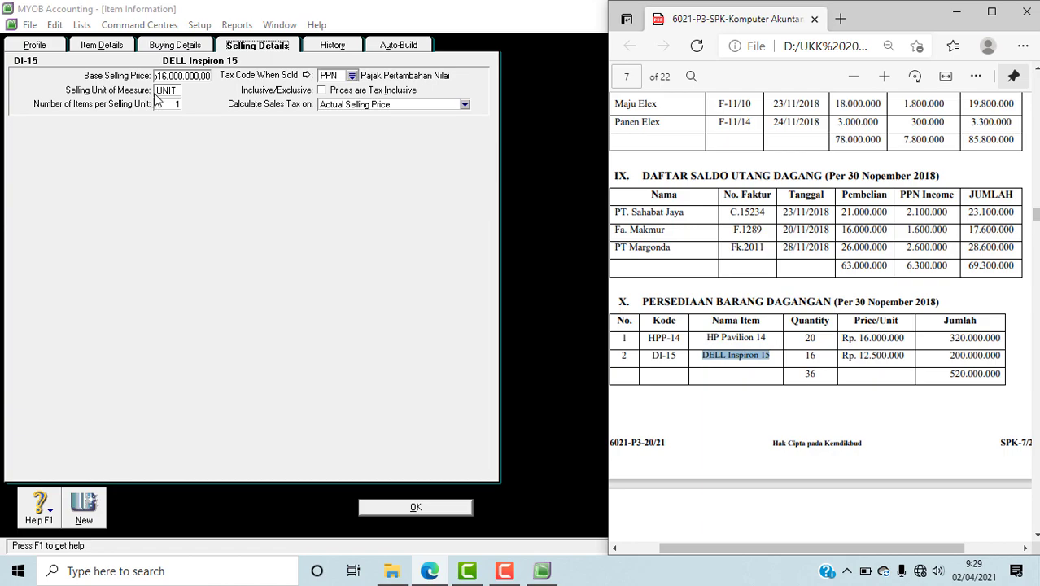
pyautogui.click(180, 76)
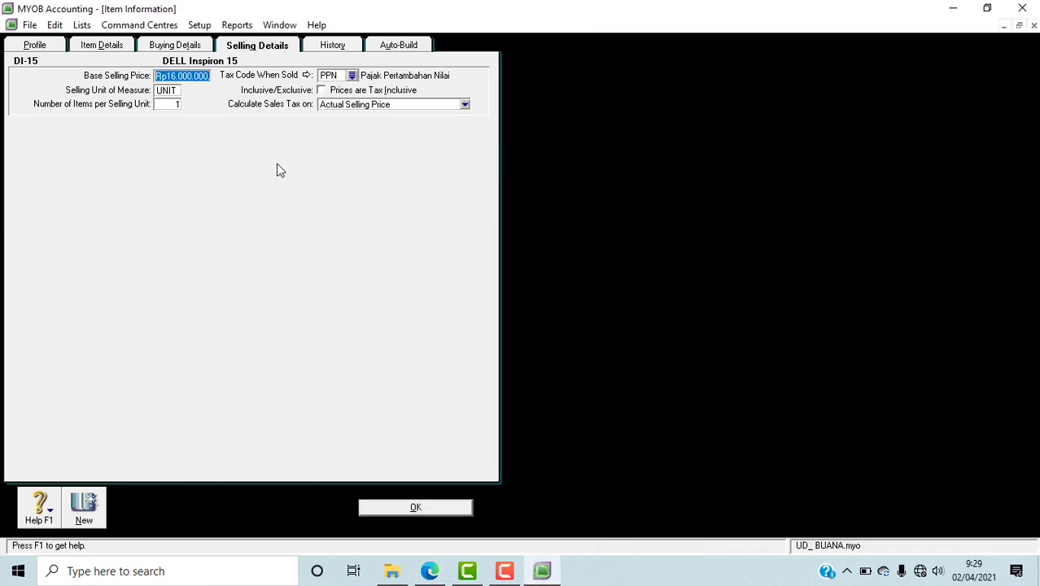
pyautogui.write('12500000')
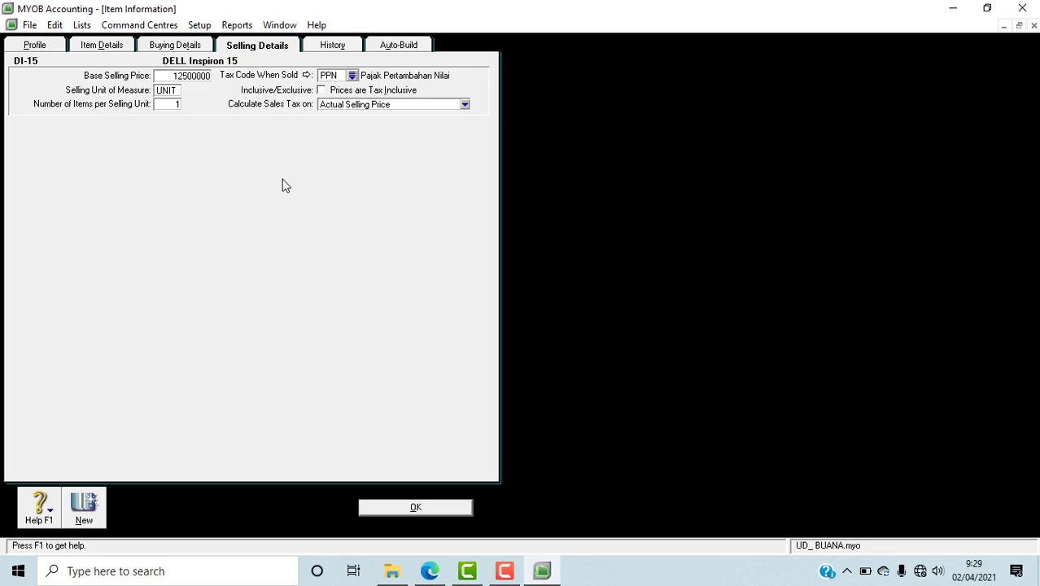
pyautogui.press('Tab')
pyautogui.click(412, 513)
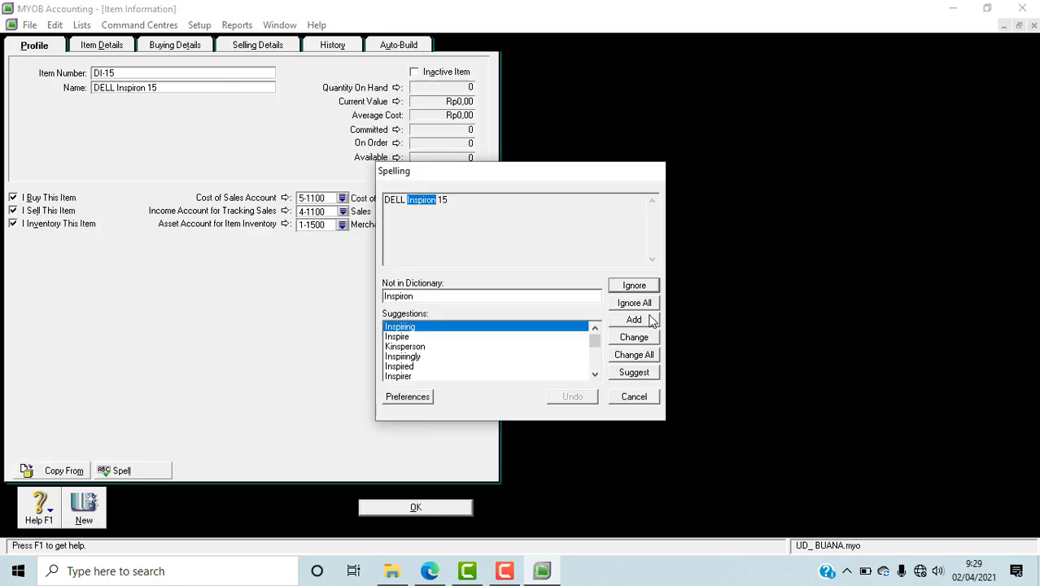
pyautogui.click(648, 303)
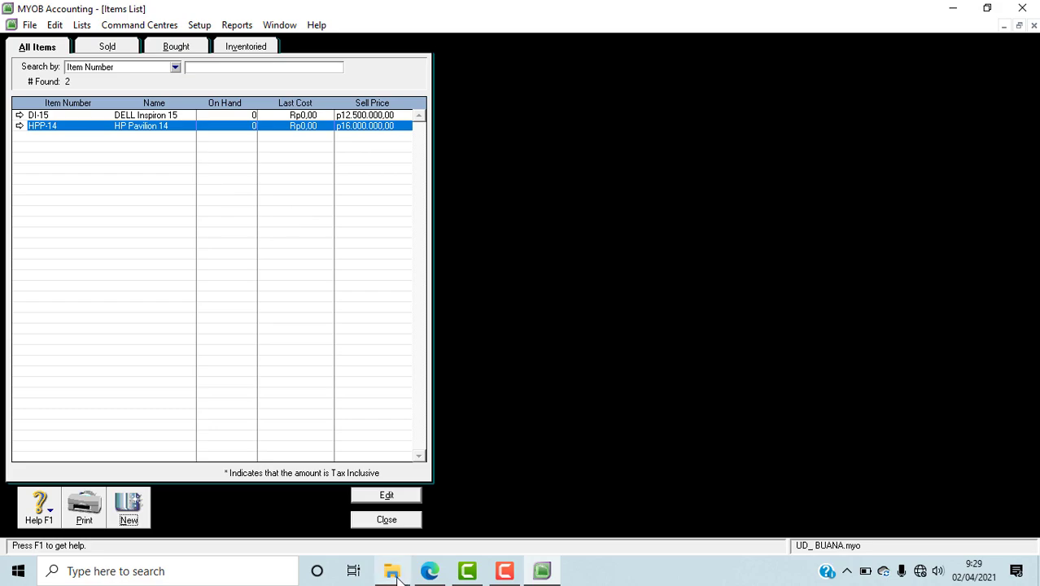
# Step: Compare the items list with the merchandise inventory table in the PDF in Edge, and close the list in MYOB
pyautogui.click(440, 577)
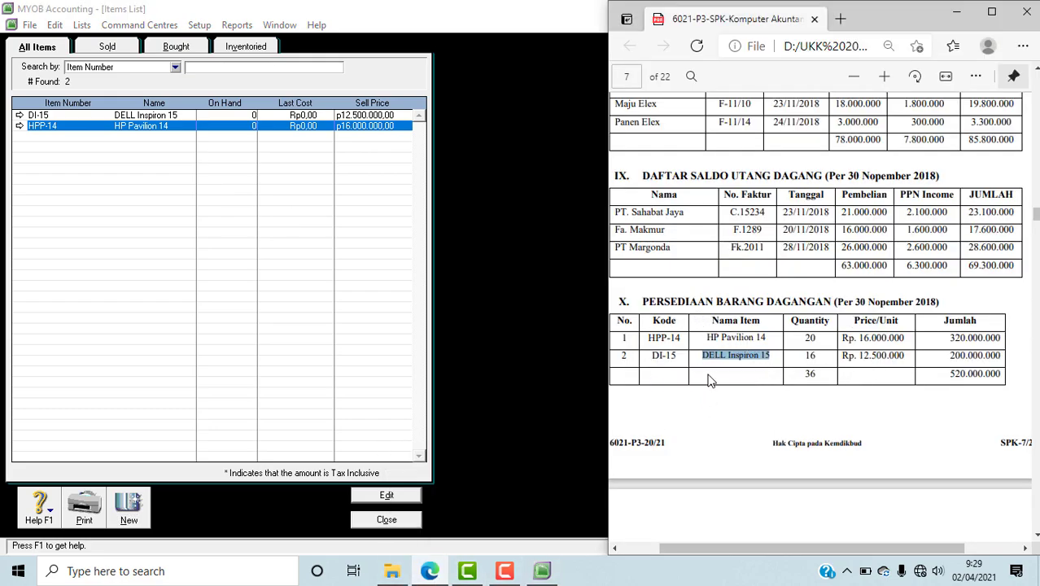
pyautogui.click(537, 405)
pyautogui.click(386, 519)
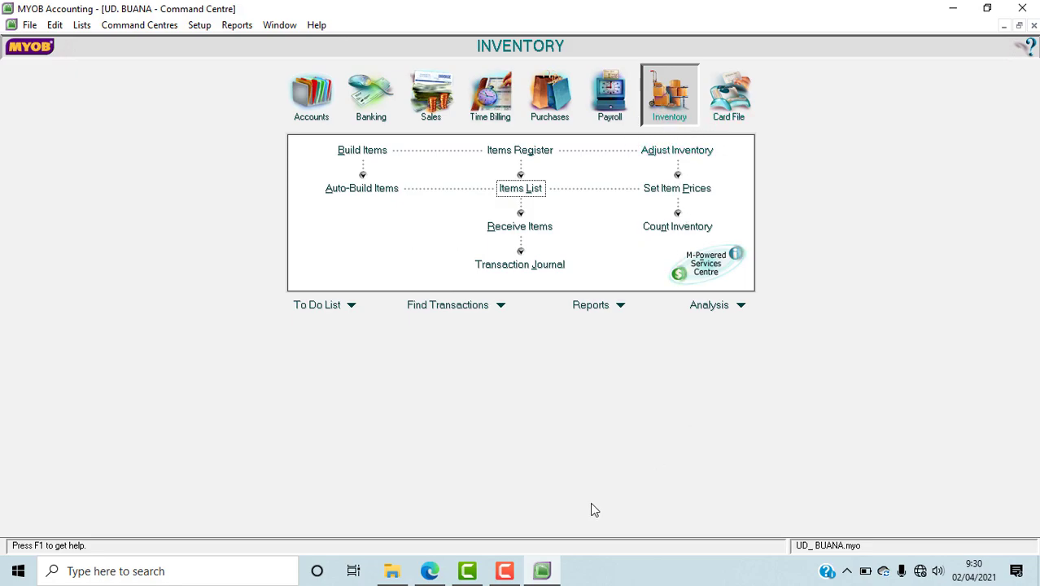
# Step: Look up the inventory valuation method in the accounting policies of the PDF in Edge
pyautogui.click(430, 570)
pyautogui.scroll(5, 801, 467)
pyautogui.scroll(15, 800, 466)
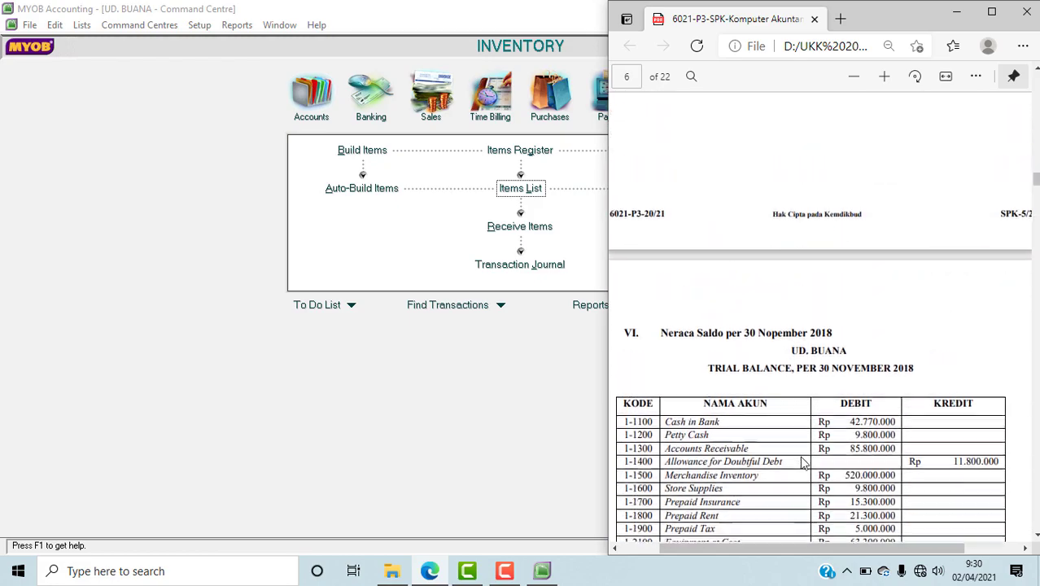
pyautogui.scroll(15, 800, 463)
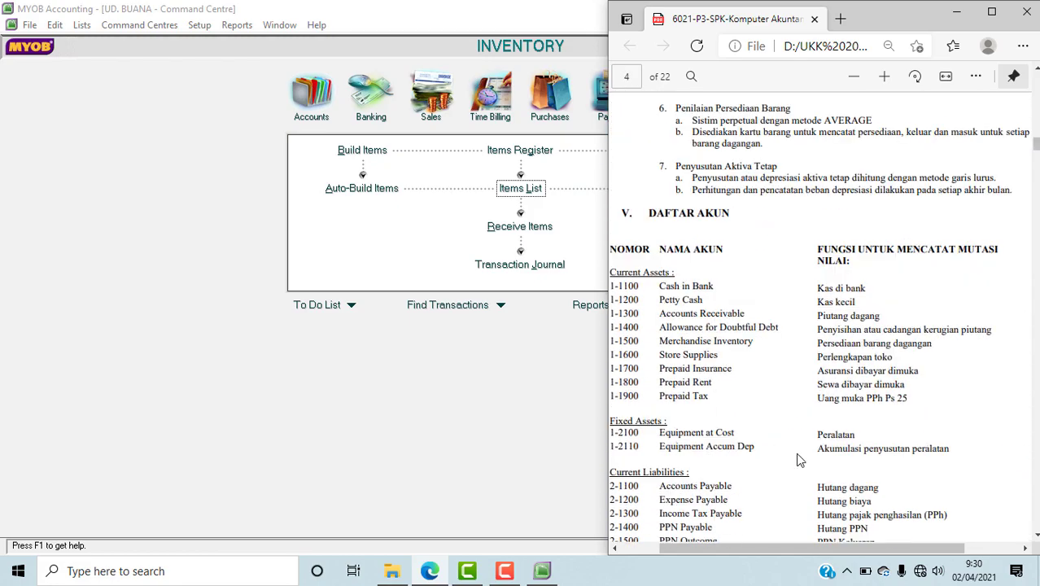
pyautogui.scroll(2, 801, 461)
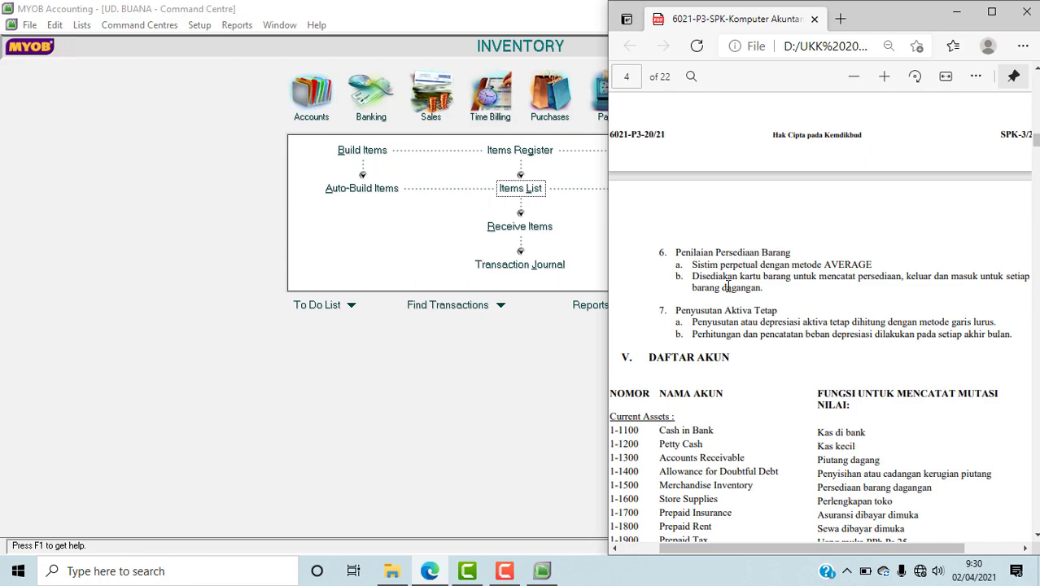
# Step: Switch to MYOB, choose the average cost option in Set Item Prices for the inventory items, and confirm
pyautogui.click(478, 375)
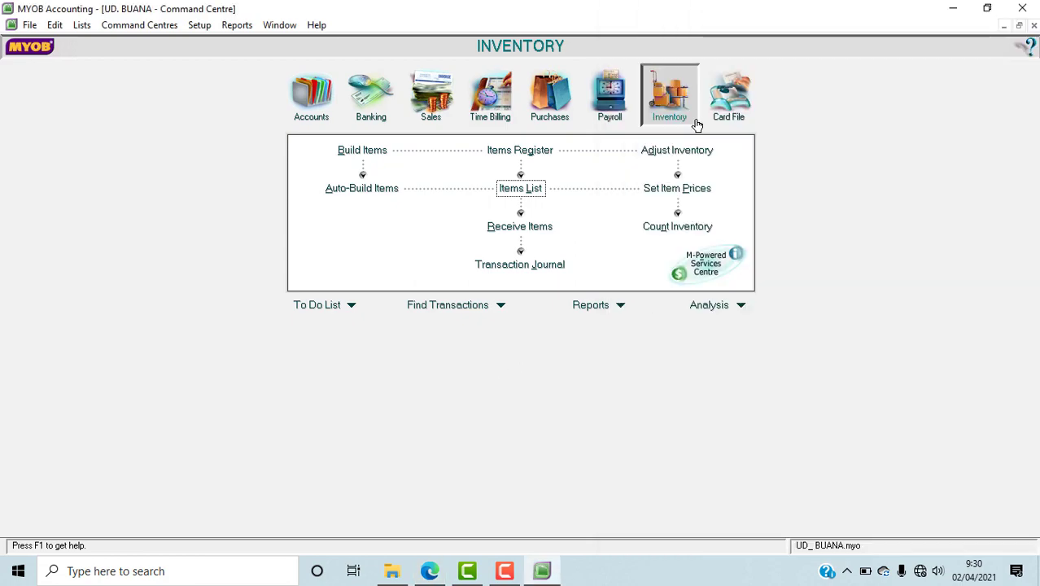
pyautogui.click(687, 197)
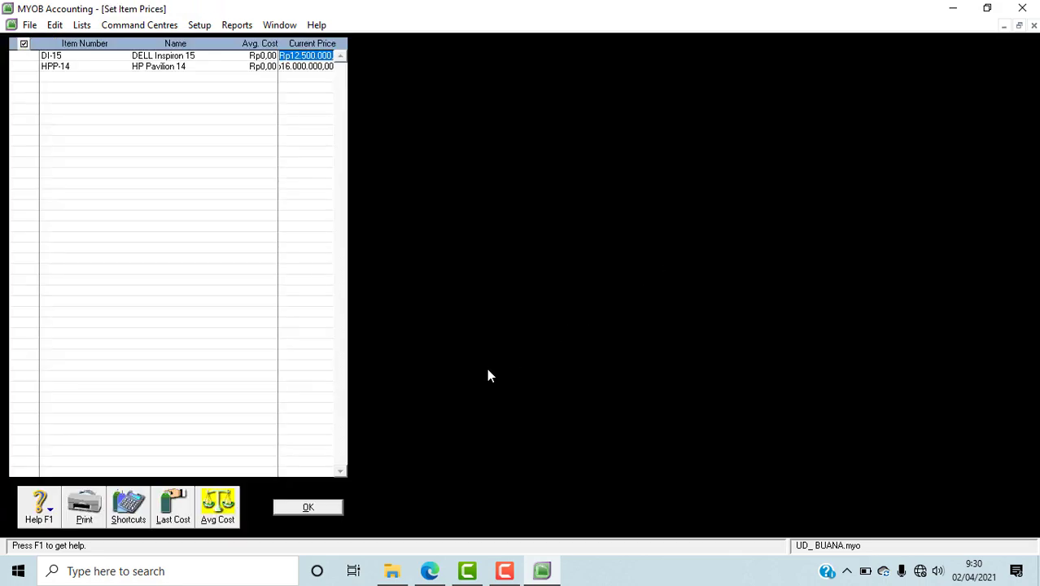
pyautogui.click(229, 519)
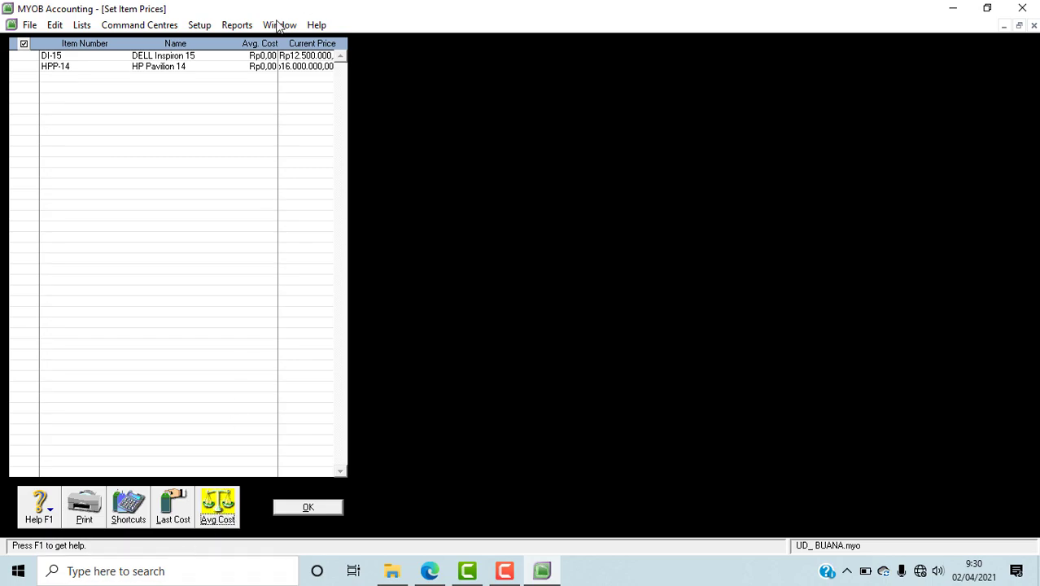
pyautogui.click(322, 511)
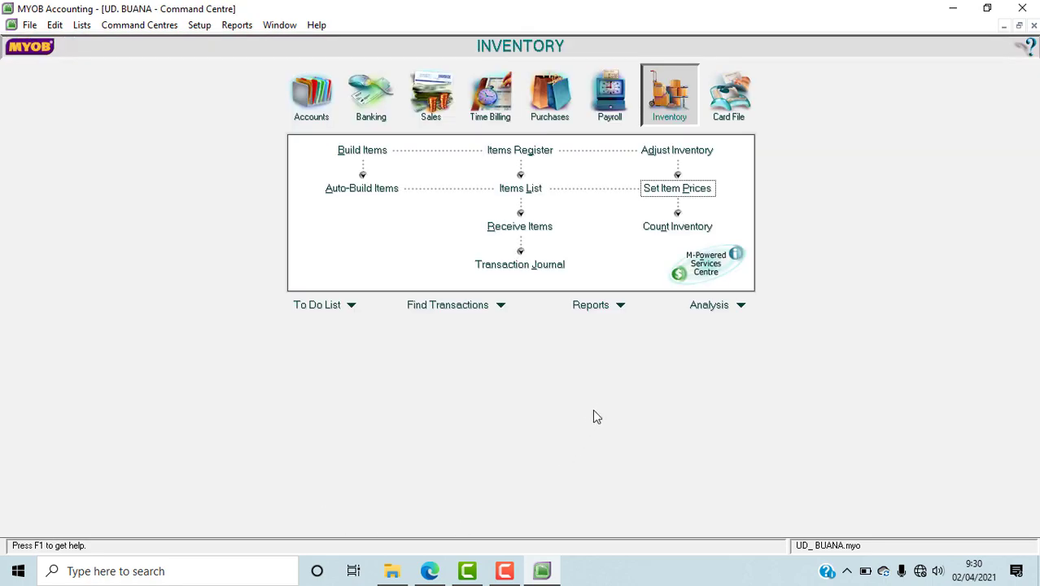
# Step: Read the item quantities in the PDF in Edge, and enter counted quantities of 16 for DELL Inspiron 15 and 20 for HP Pavilion 14 in MYOB's Count Inventory
pyautogui.click(429, 572)
pyautogui.scroll(-10, 671, 429)
pyautogui.scroll(-15, 671, 429)
pyautogui.scroll(1, 672, 429)
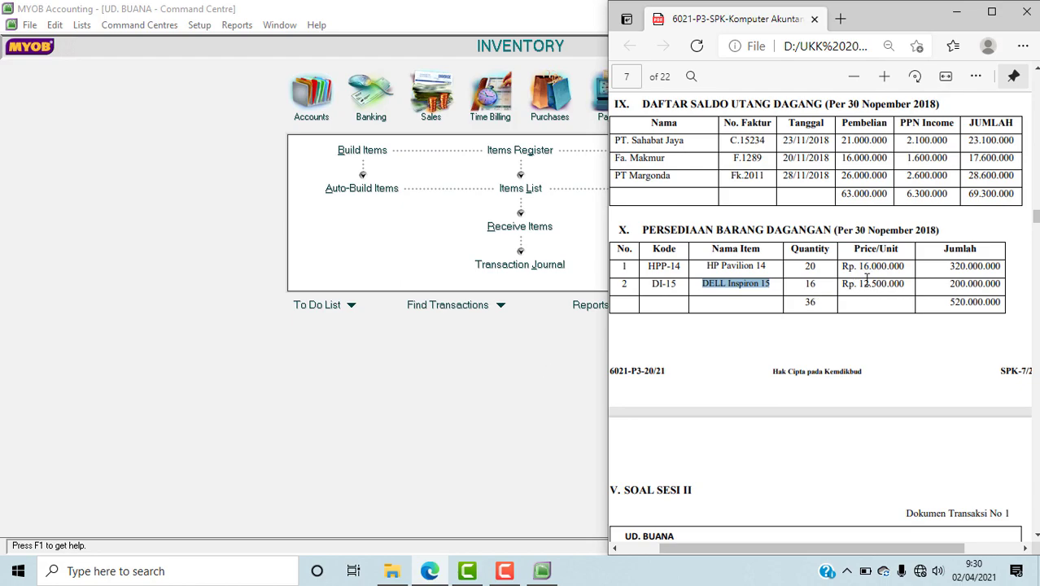
pyautogui.click(480, 379)
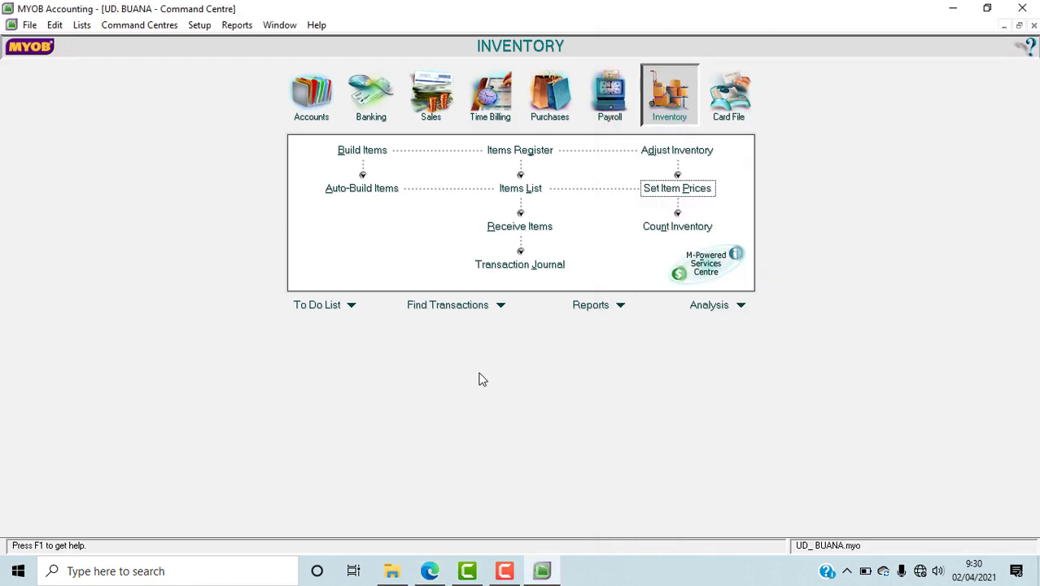
pyautogui.click(676, 233)
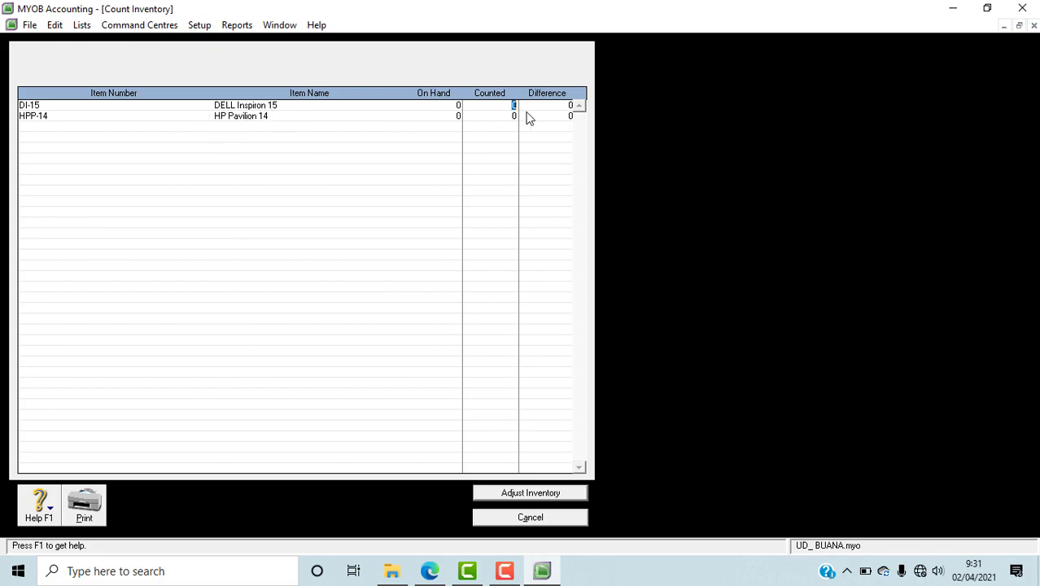
pyautogui.write('6')
pyautogui.press('Tab')
pyautogui.press('Tab')
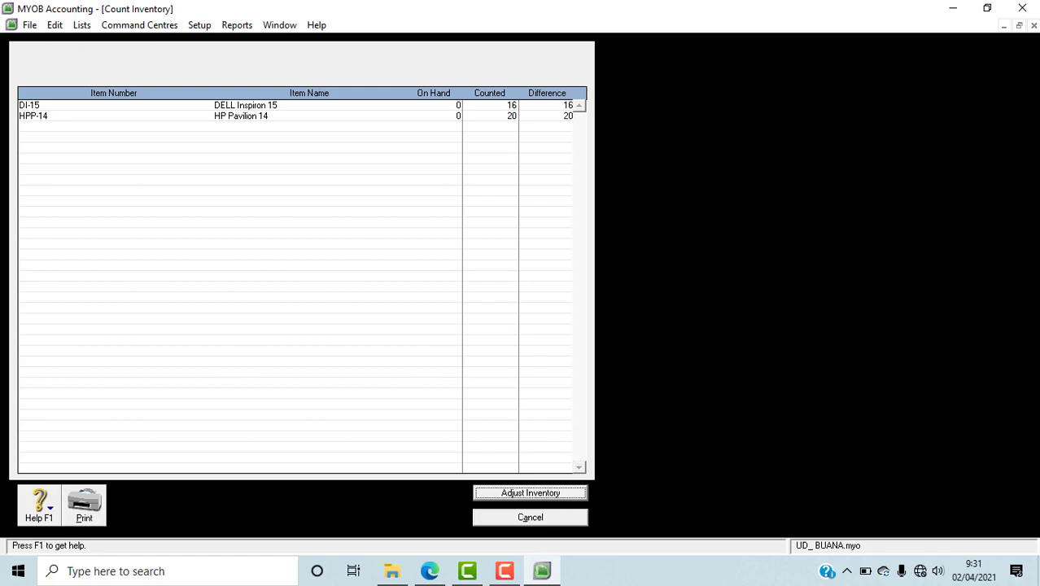
# Step: Compare the counted quantities with the merchandise inventory table in the PDF in Edge
pyautogui.click(433, 575)
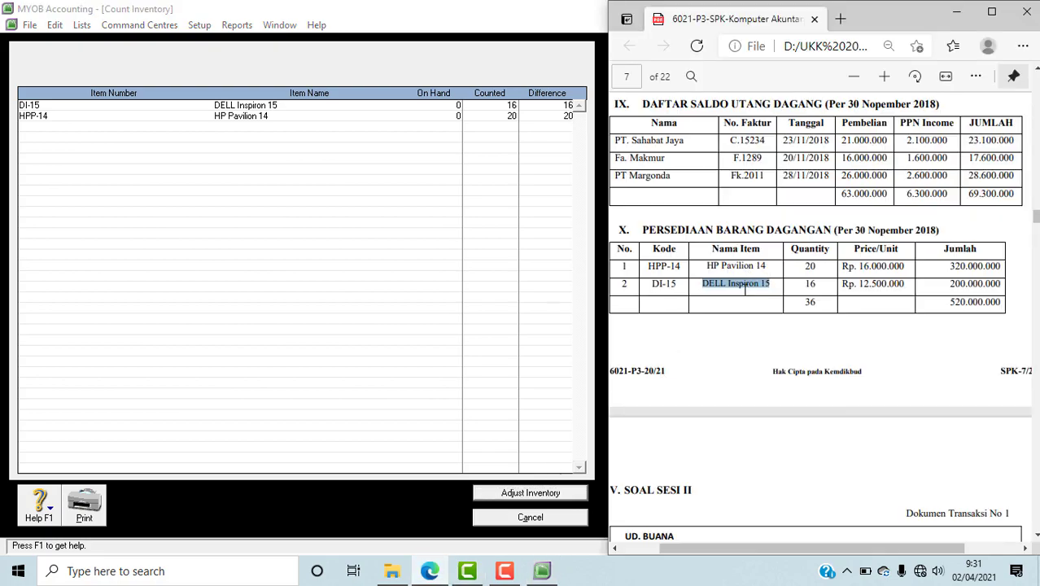
pyautogui.doubleClick(828, 293)
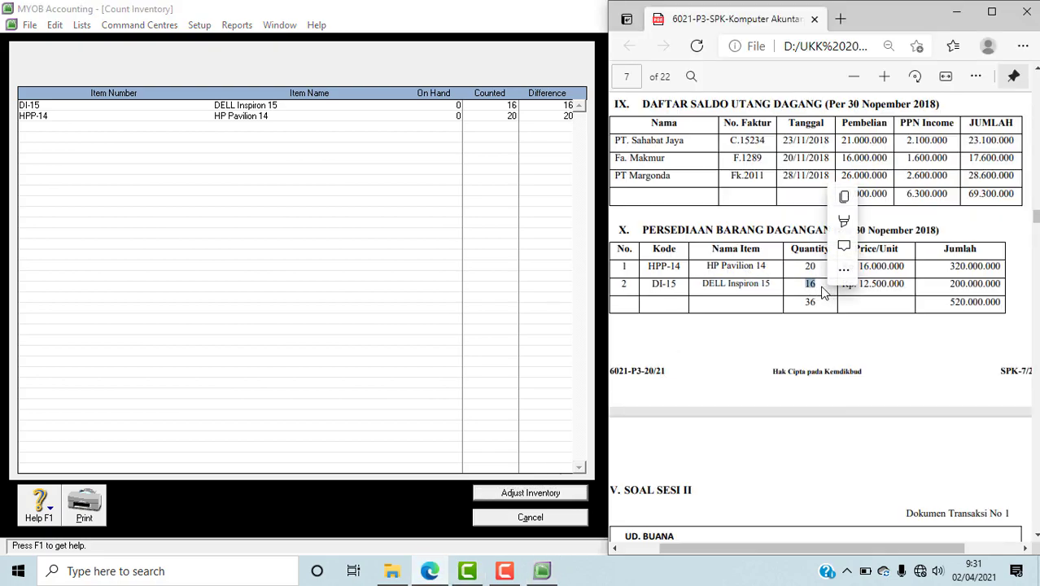
pyautogui.click(823, 293)
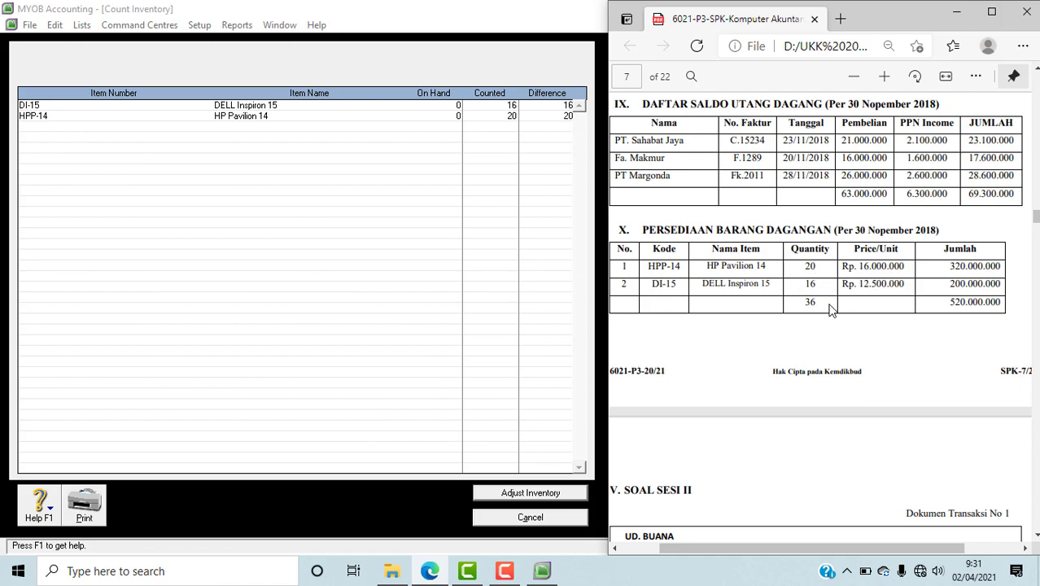
pyautogui.doubleClick(819, 291)
# Step: Start the inventory adjustment in MYOB with 1-1500 Merchandise Inventory as default adjustment account, and treat the counts as opening balances
pyautogui.click(548, 493)
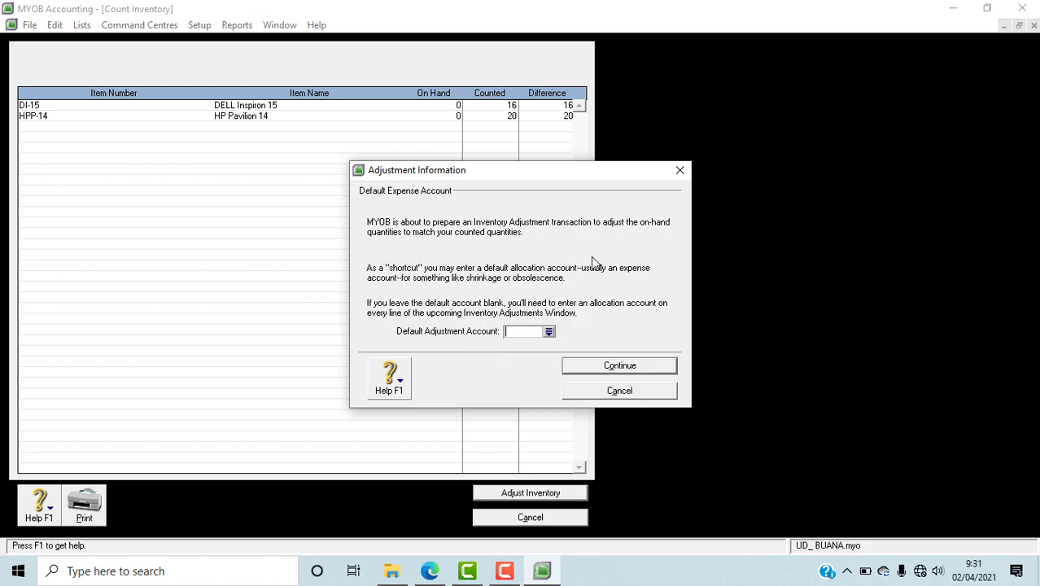
pyautogui.click(549, 332)
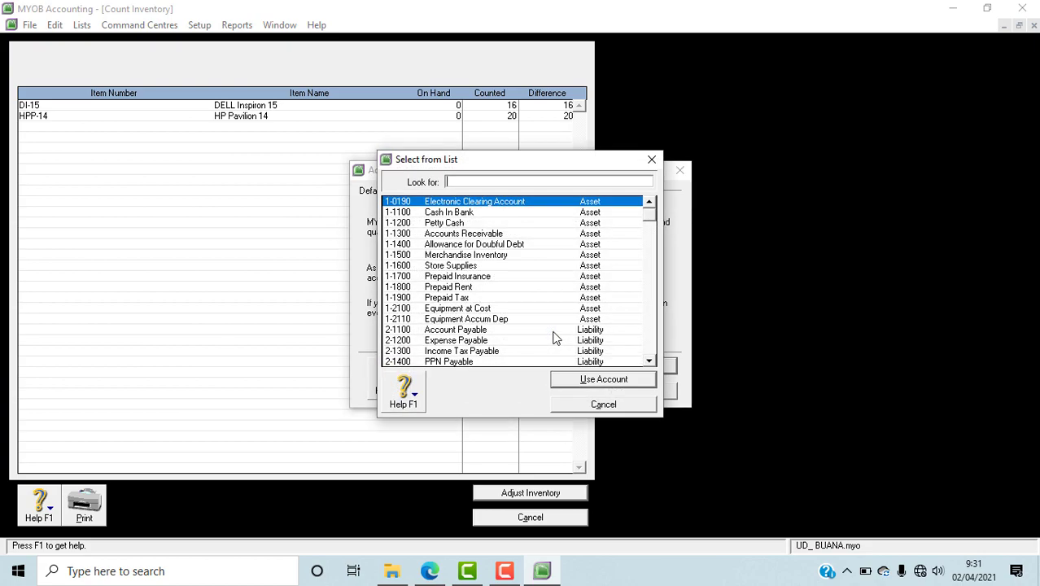
pyautogui.write('1-1500')
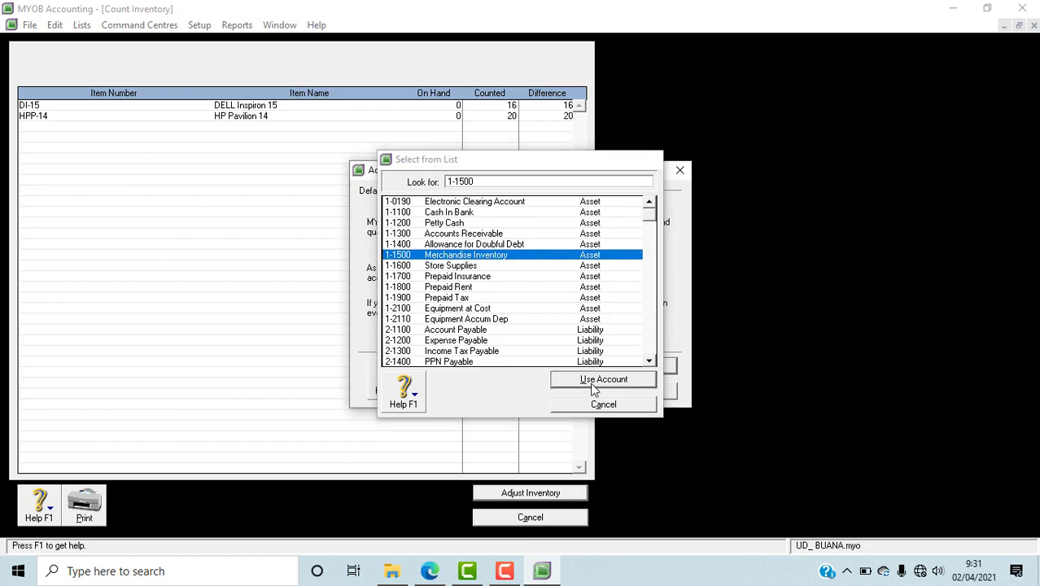
pyautogui.click(594, 388)
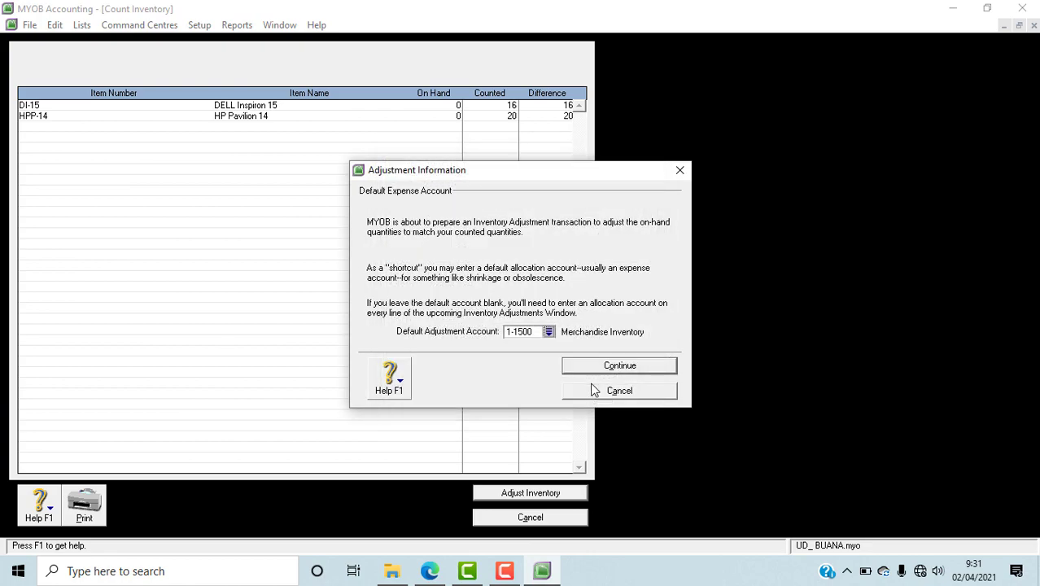
pyautogui.click(650, 366)
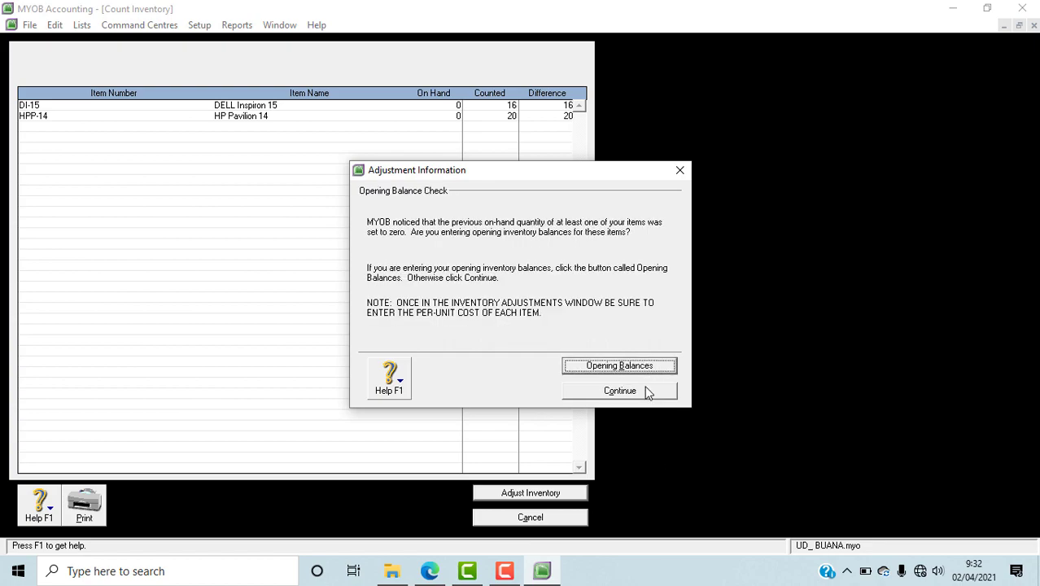
pyautogui.click(618, 365)
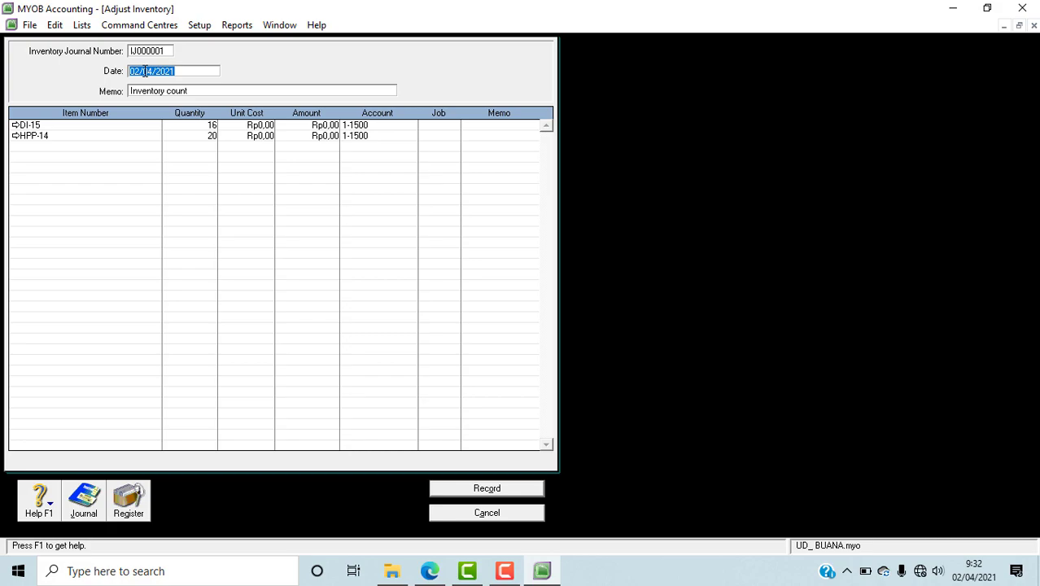
# Step: Set the inventory adjustment's date to 01/12/2018 and its memo to SALDO AWAL PERSEDIAAN BARANG DAGANG
pyautogui.click(140, 72)
pyautogui.press('BackSpace')
pyautogui.write('1')
pyautogui.press('BackSpace')
pyautogui.press('BackSpace')
pyautogui.write('12')
pyautogui.click(143, 95)
pyautogui.write('SALDO AWAL PERSEDIAAN BARANG ')
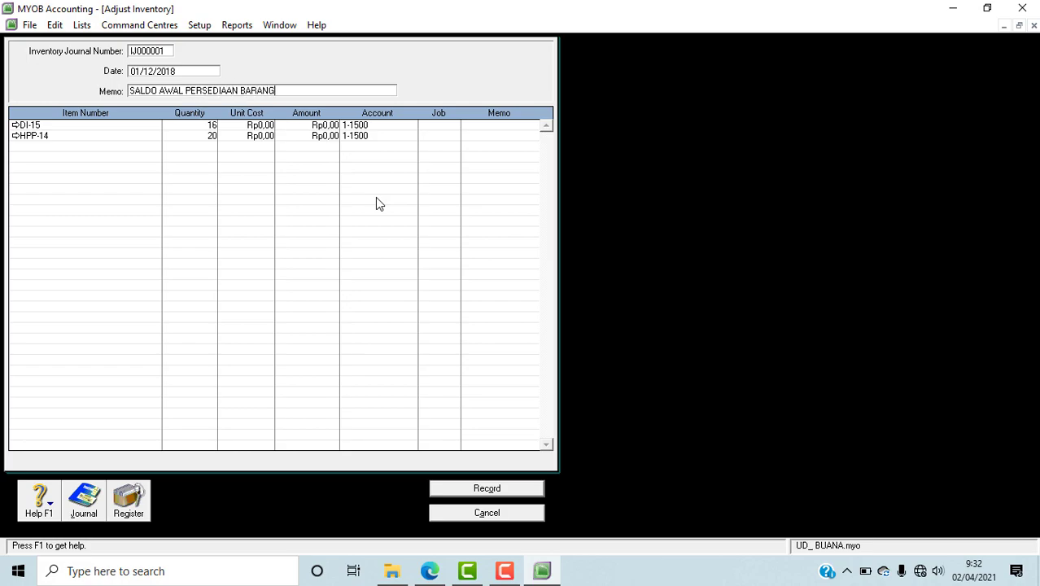
pyautogui.write('DAGANG')
# Step: Look up DI-15's unit price in the PDF in Edge, and set its unit cost to 12500000 in the MYOB adjustment
pyautogui.click(259, 127)
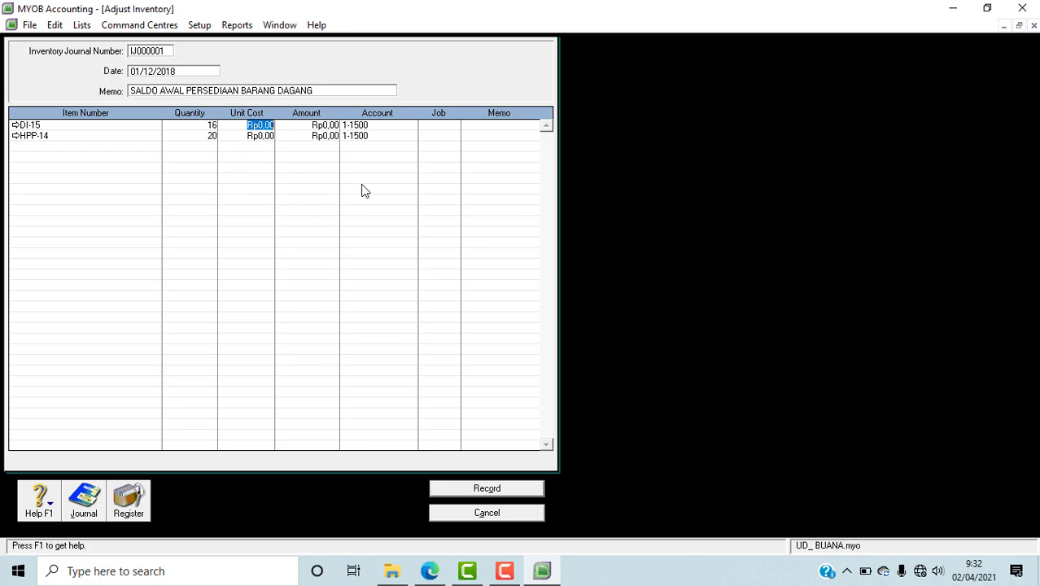
pyautogui.click(430, 570)
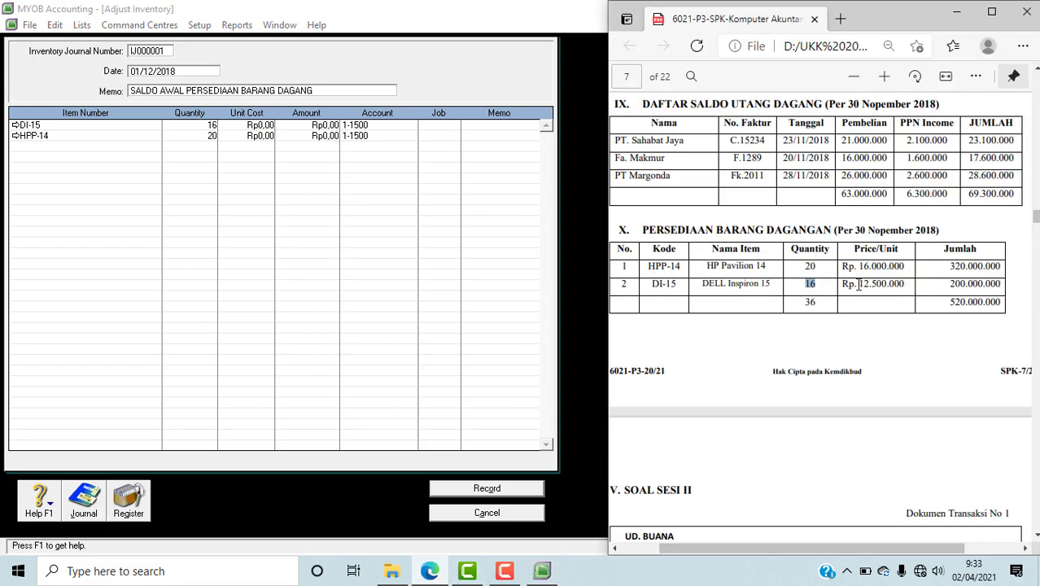
pyautogui.click(266, 129)
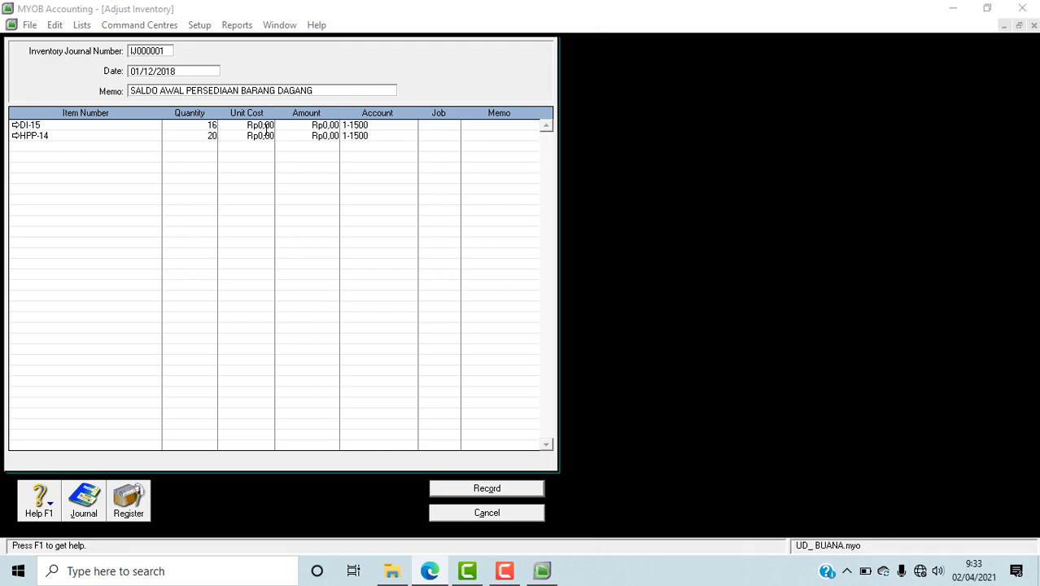
pyautogui.moveTo(239, 127); pyautogui.dragTo(305, 127)
pyautogui.write('12500')
pyautogui.write('000')
pyautogui.press('Tab')
pyautogui.press('Tab')
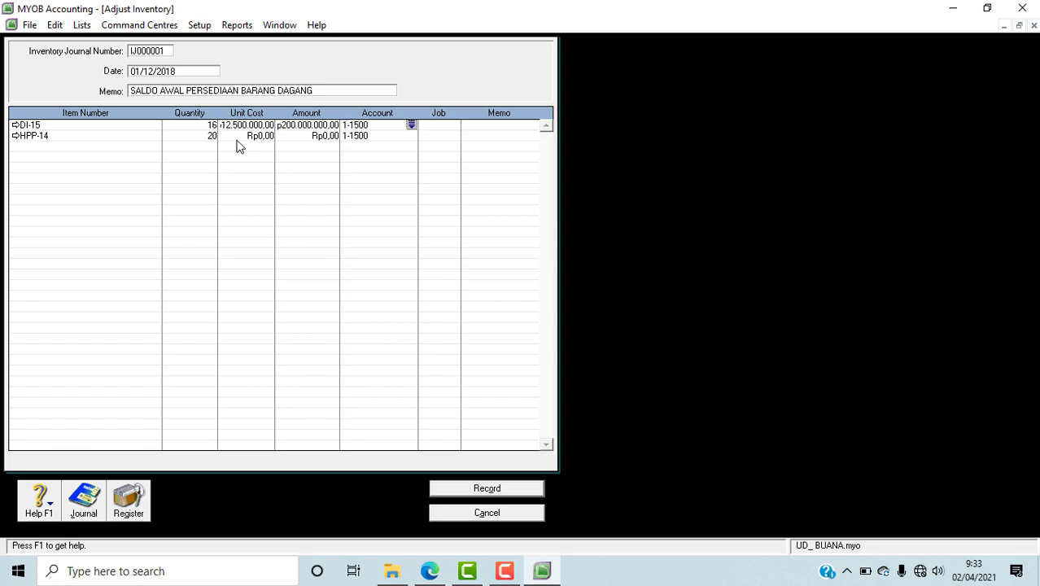
# Step: Set the unit cost of item HPP-14 to 16.000.000 in the inventory adjustment
pyautogui.click(238, 139)
pyautogui.write('16.000.000')
pyautogui.press('Tab')
pyautogui.press('Tab')
# Step: Check the adjustment's amounts and transaction recap against the inventory table and trial balance in the PDF in Edge, and record it in MYOB
pyautogui.click(425, 572)
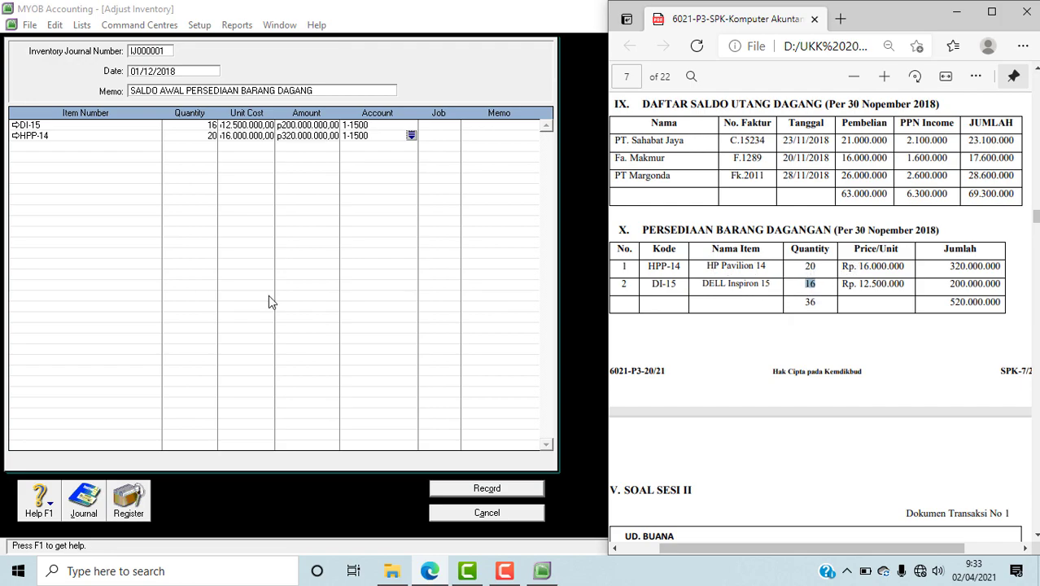
pyautogui.click(375, 258)
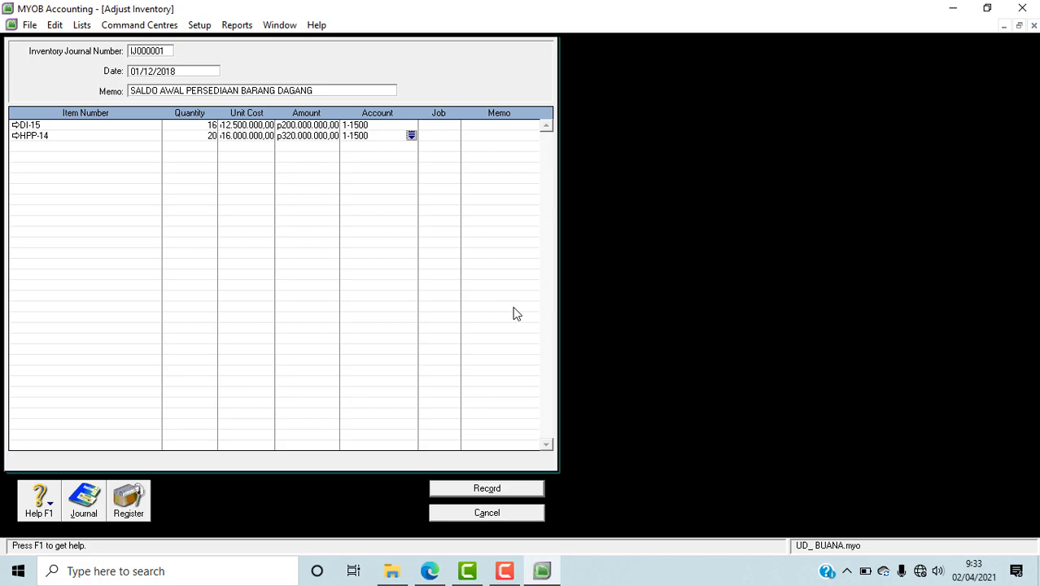
pyautogui.hotkey('ctrl', 'r')
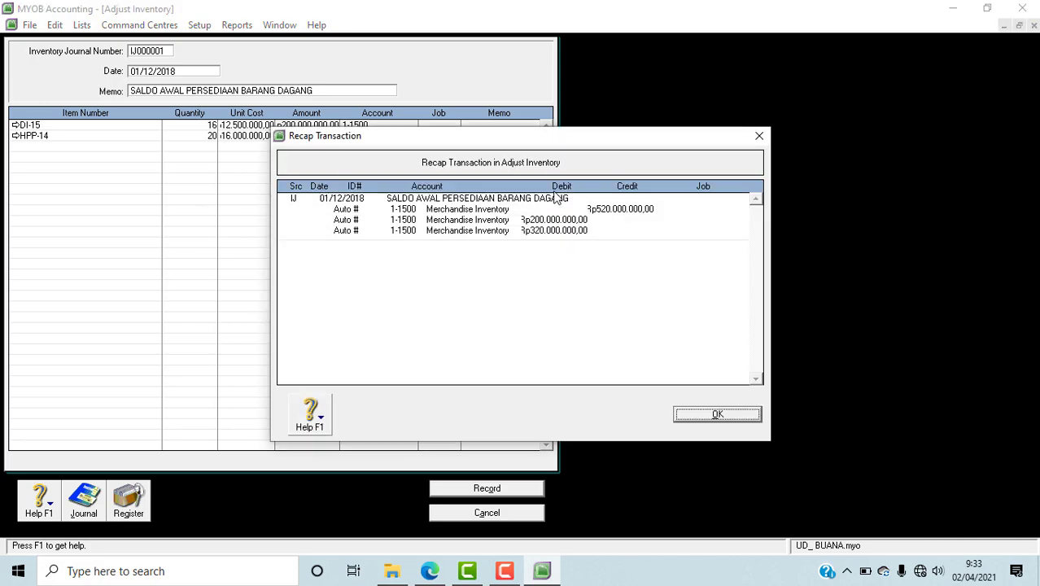
pyautogui.moveTo(407, 138); pyautogui.dragTo(221, 169)
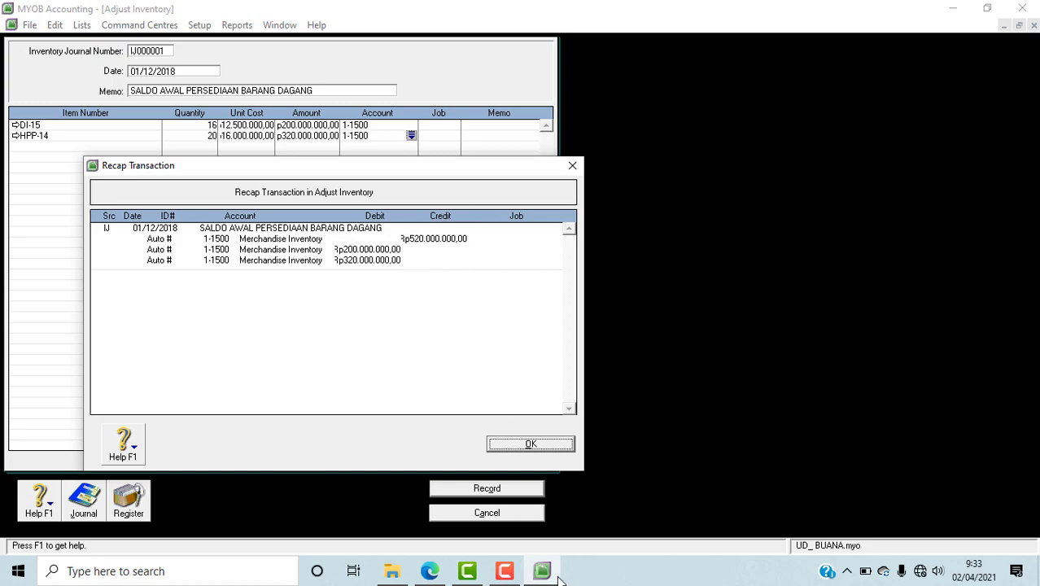
pyautogui.moveTo(430, 570)
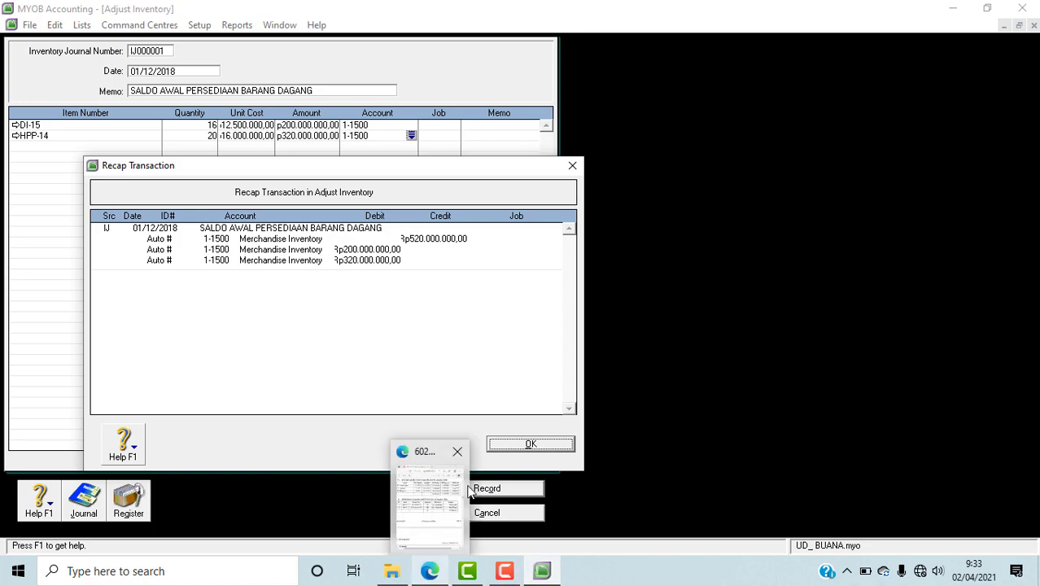
pyautogui.click(430, 570)
pyautogui.scroll(10, 1038, 346)
pyautogui.scroll(8, 1034, 374)
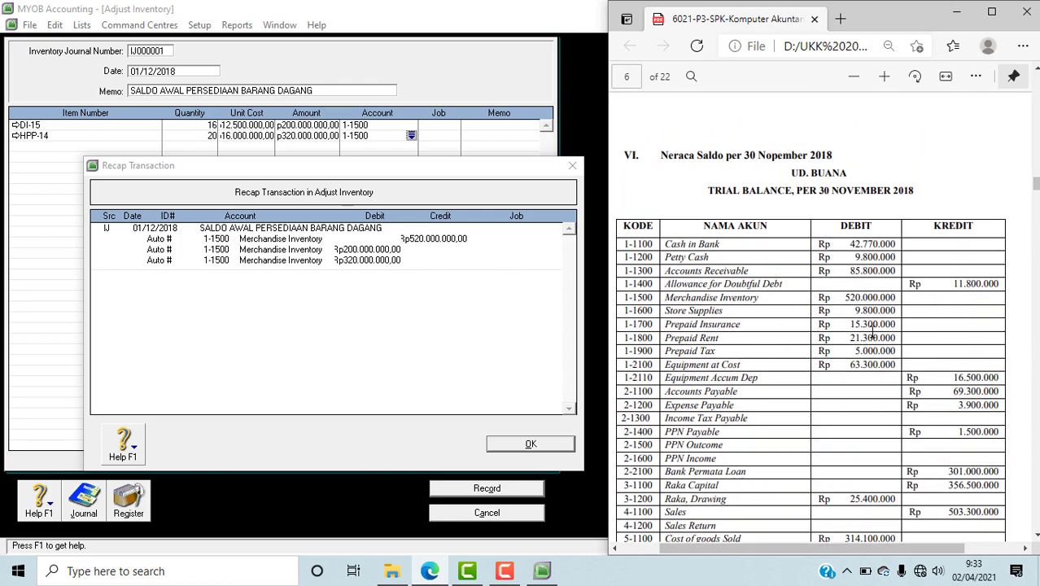
pyautogui.scroll(-15, 873, 330)
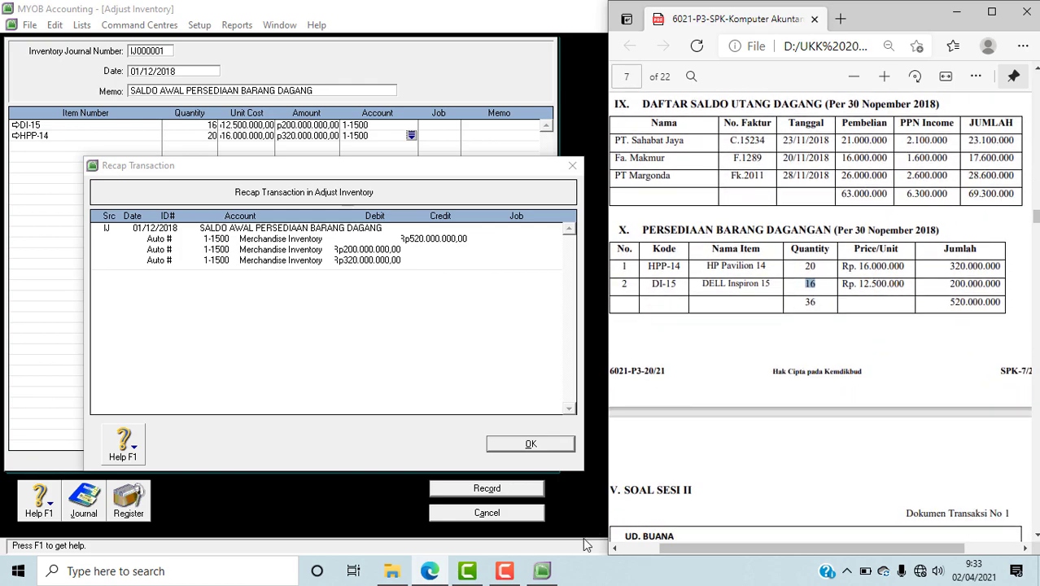
pyautogui.click(530, 444)
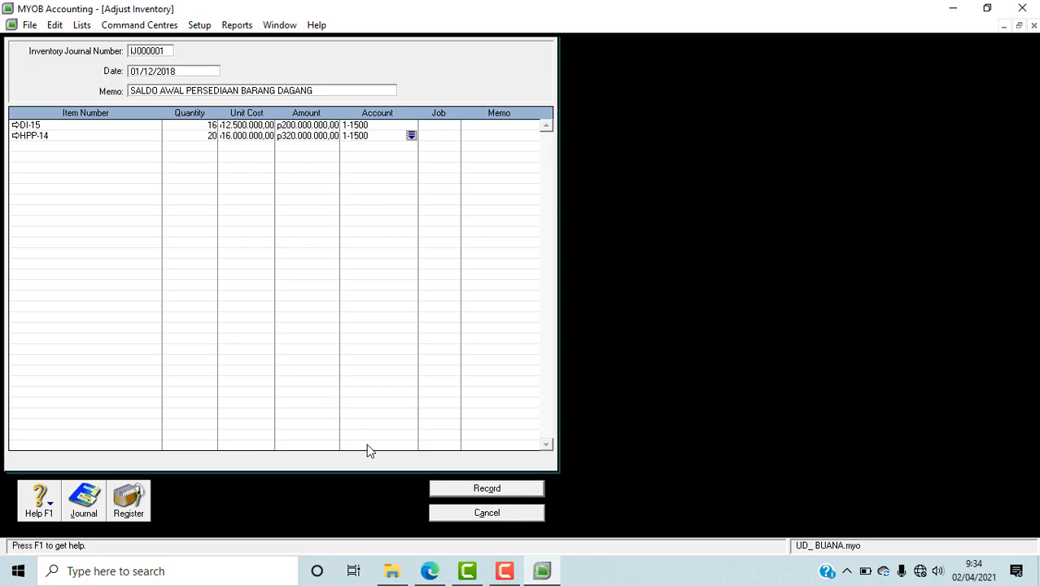
pyautogui.click(489, 490)
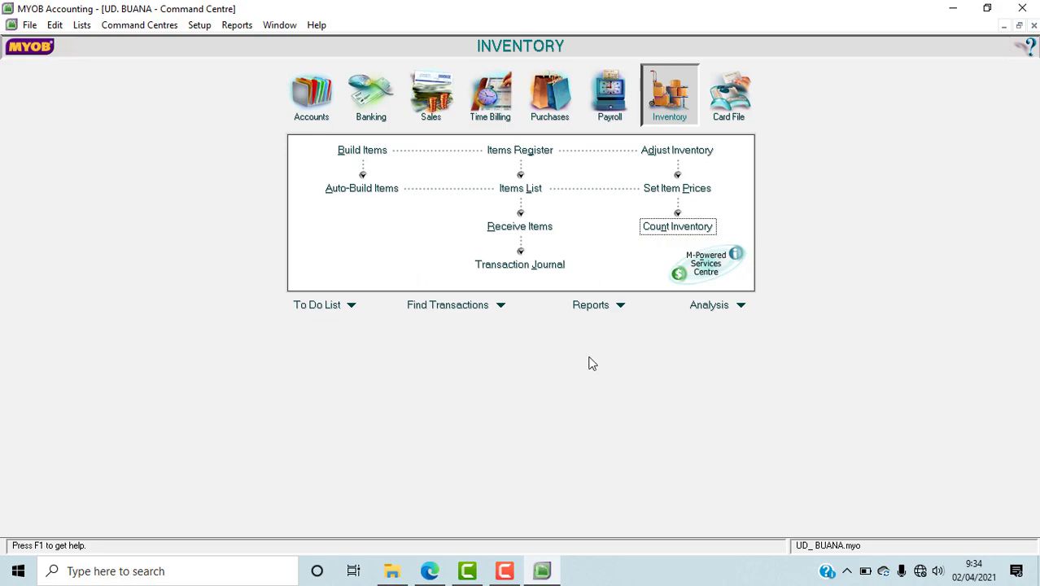
# Step: Open MYOB's Company Data Auditor and compare the Account Reconciliation Review balances with the trial balance in the PDF in Edge
pyautogui.click(146, 25)
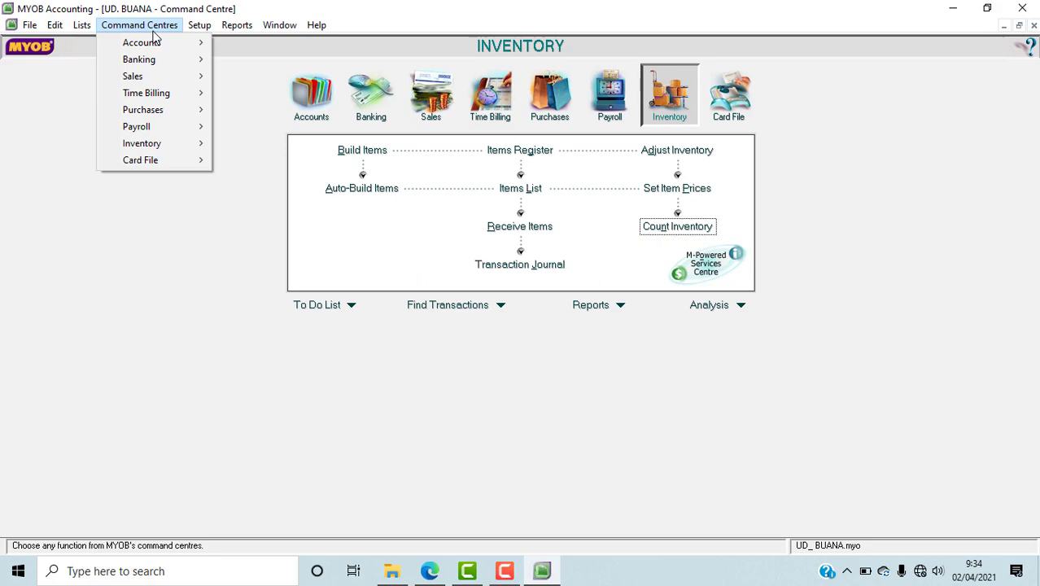
pyautogui.moveTo(154, 43)
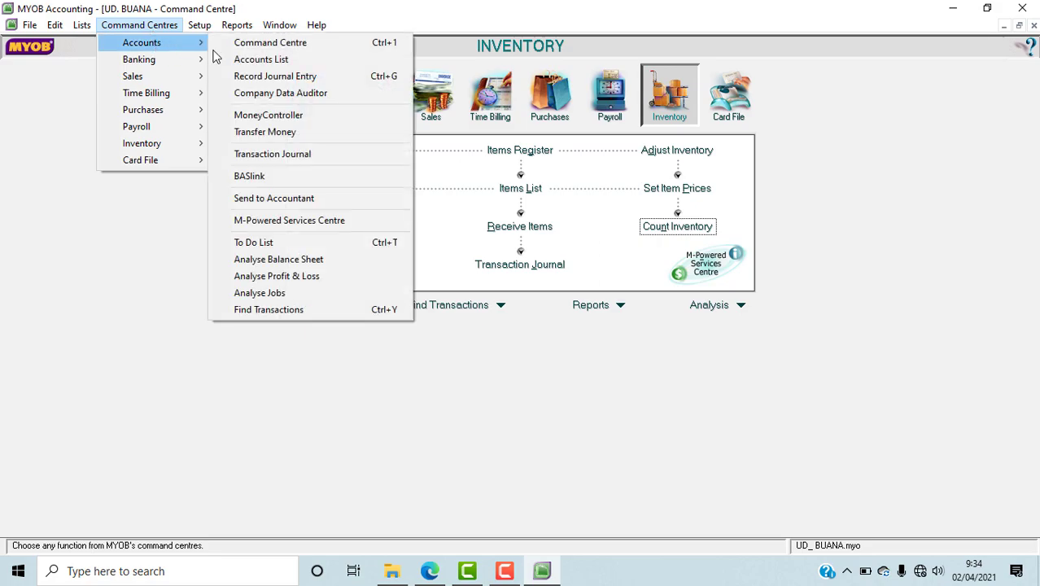
pyautogui.click(238, 101)
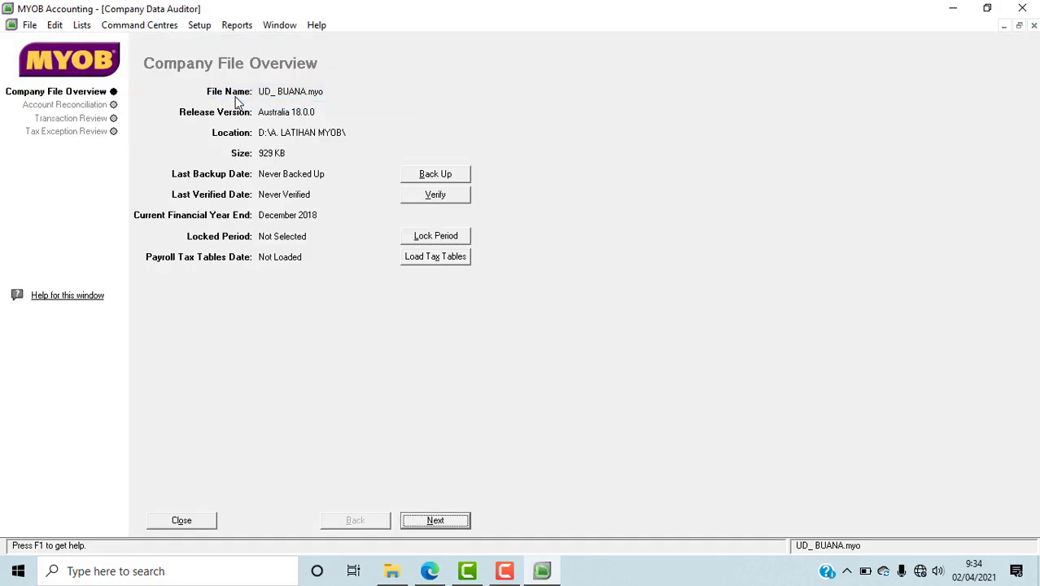
pyautogui.click(450, 525)
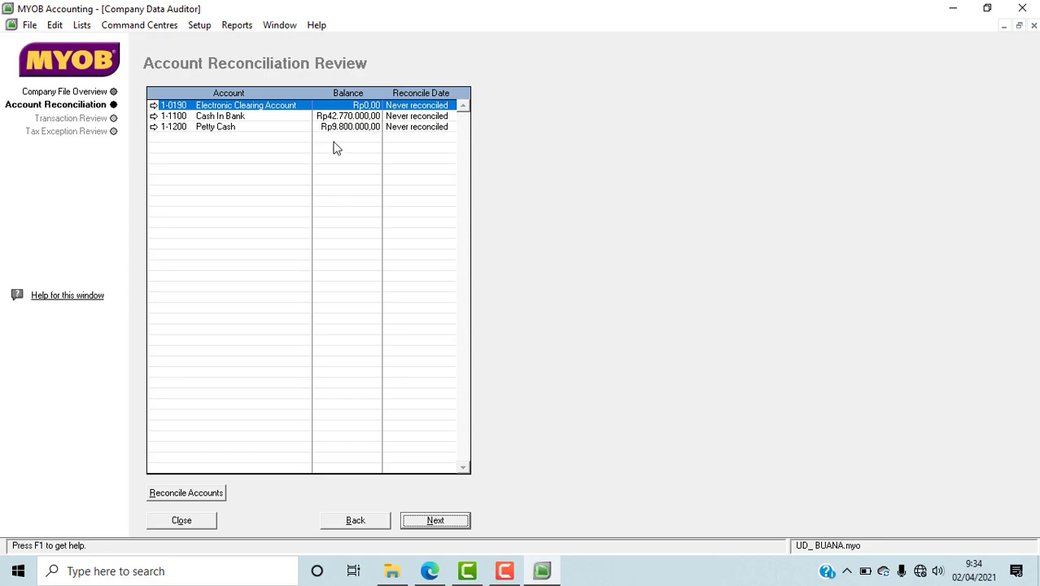
pyautogui.click(430, 570)
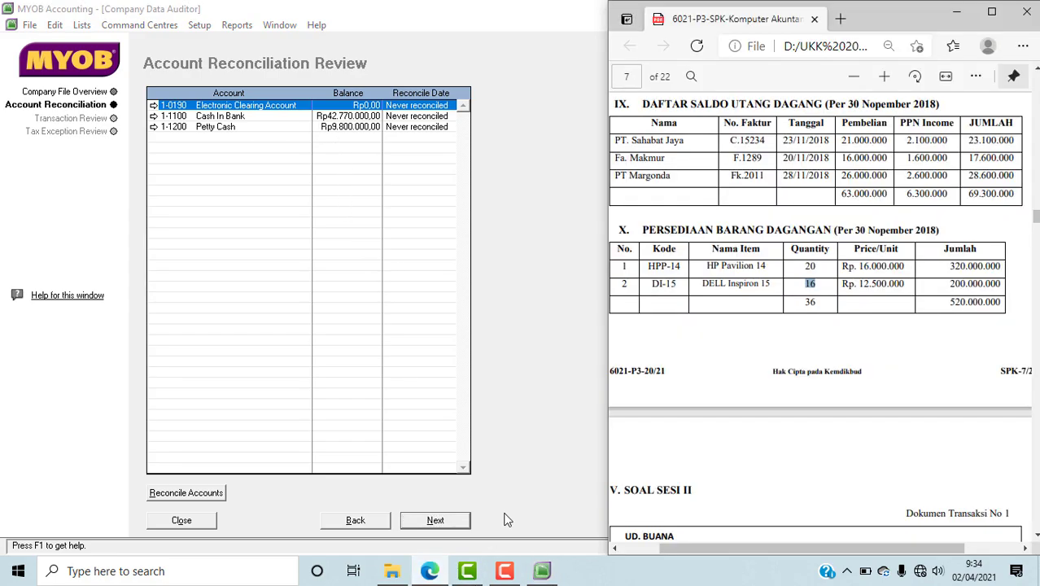
pyautogui.scroll(10, 981, 293)
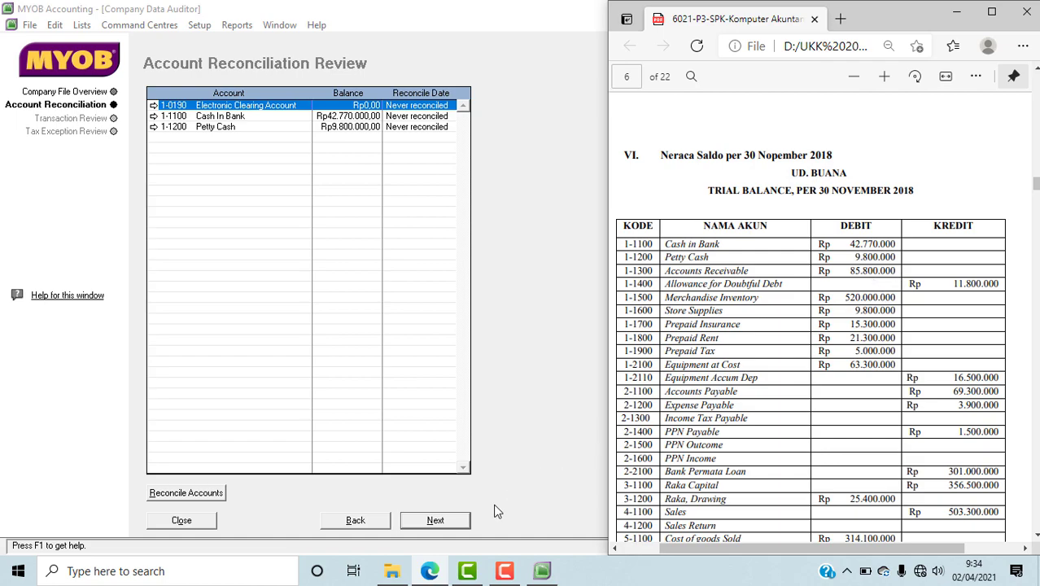
# Step: Continue to the Transaction Review in MYOB and set its start date to 01/12/2018
pyautogui.click(436, 521)
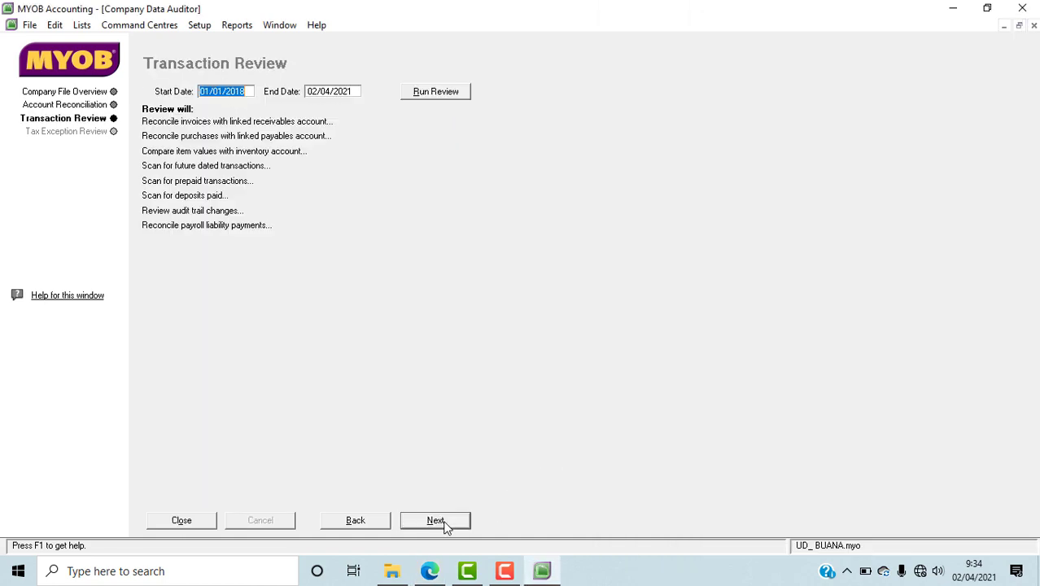
pyautogui.click(225, 92)
pyautogui.press('BackSpace')
pyautogui.press('BackSpace')
pyautogui.write('12')
pyautogui.press('Right')
pyautogui.press('Right')
# Step: Set the Transaction Review's end date to 31/12/2018 and run the review
pyautogui.click(317, 95)
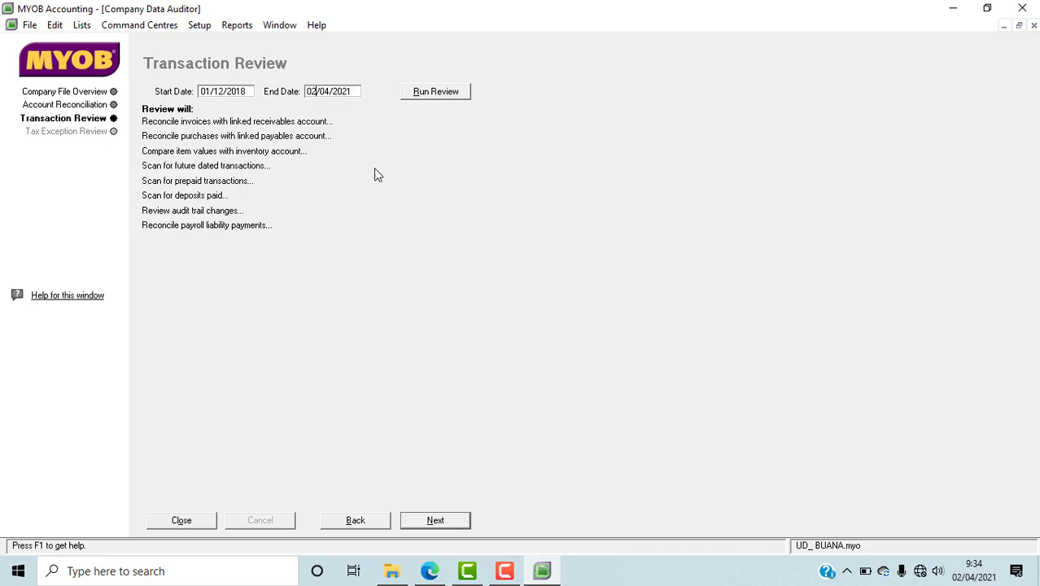
pyautogui.press('BackSpace')
pyautogui.press('BackSpace')
pyautogui.write('31')
pyautogui.press('Right')
pyautogui.press('Delete')
pyautogui.press('Delete')
pyautogui.write('12')
pyautogui.press('Right')
pyautogui.press('Right')
pyautogui.press('Right')
pyautogui.press('Right')
pyautogui.press('Right')
pyautogui.press('BackSpace')
pyautogui.press('BackSpace')
pyautogui.write('18')
pyautogui.click(434, 93)
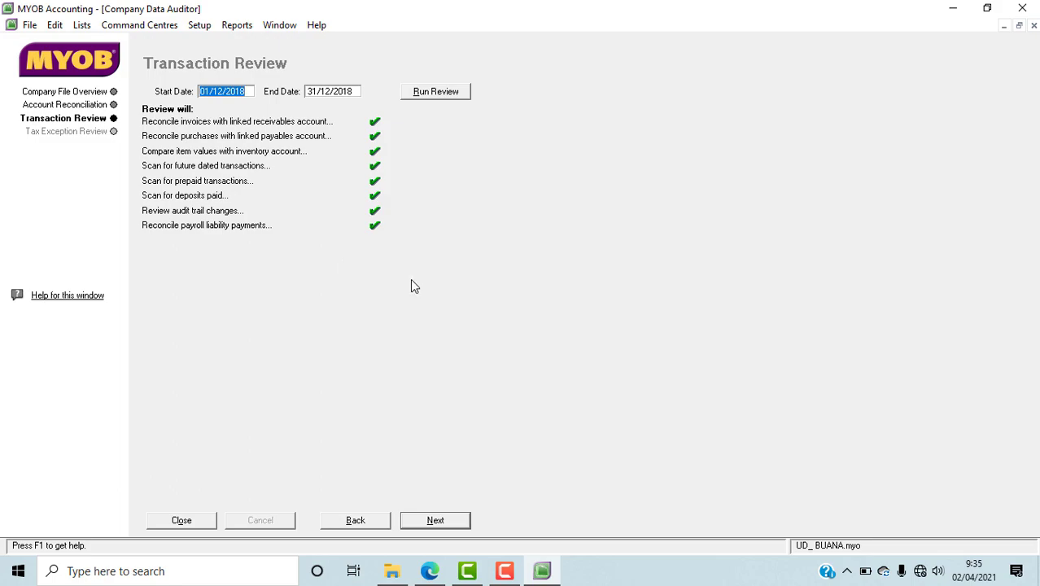
# Step: Run the Tax Exception Review and finish the Company Data Auditor without printing the summary report
pyautogui.click(424, 522)
pyautogui.click(451, 94)
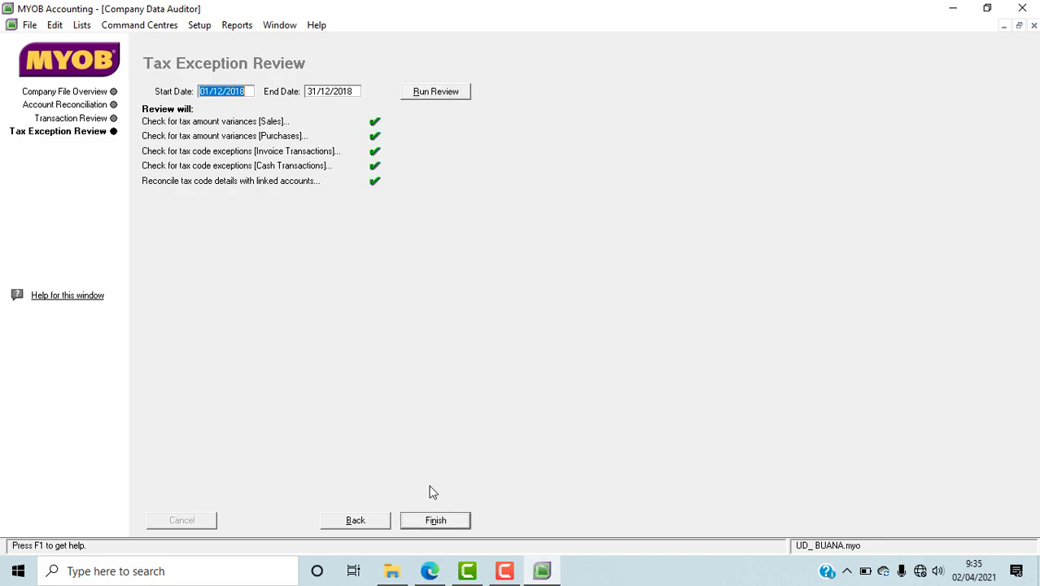
pyautogui.click(441, 522)
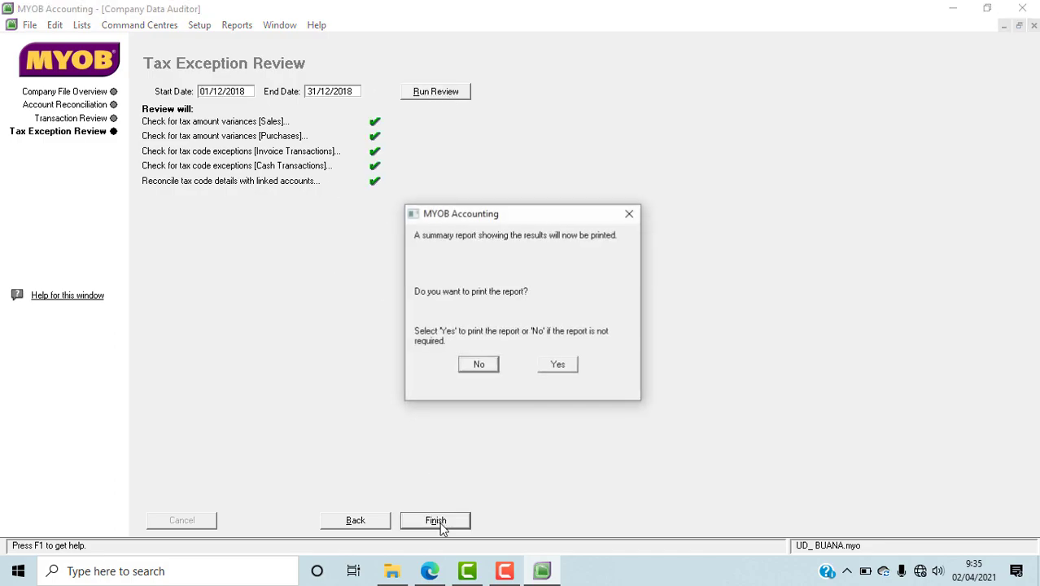
pyautogui.click(482, 366)
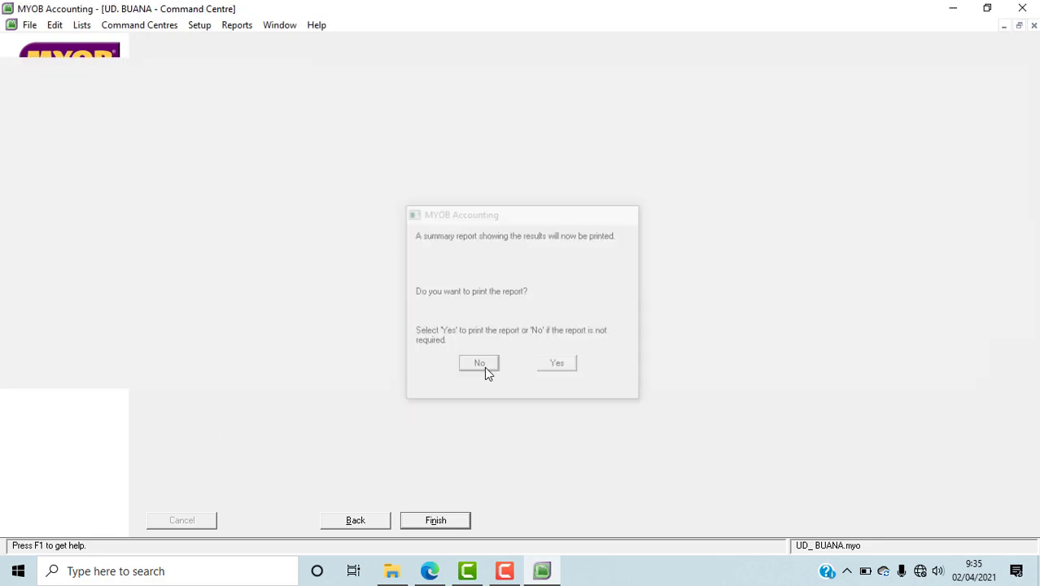